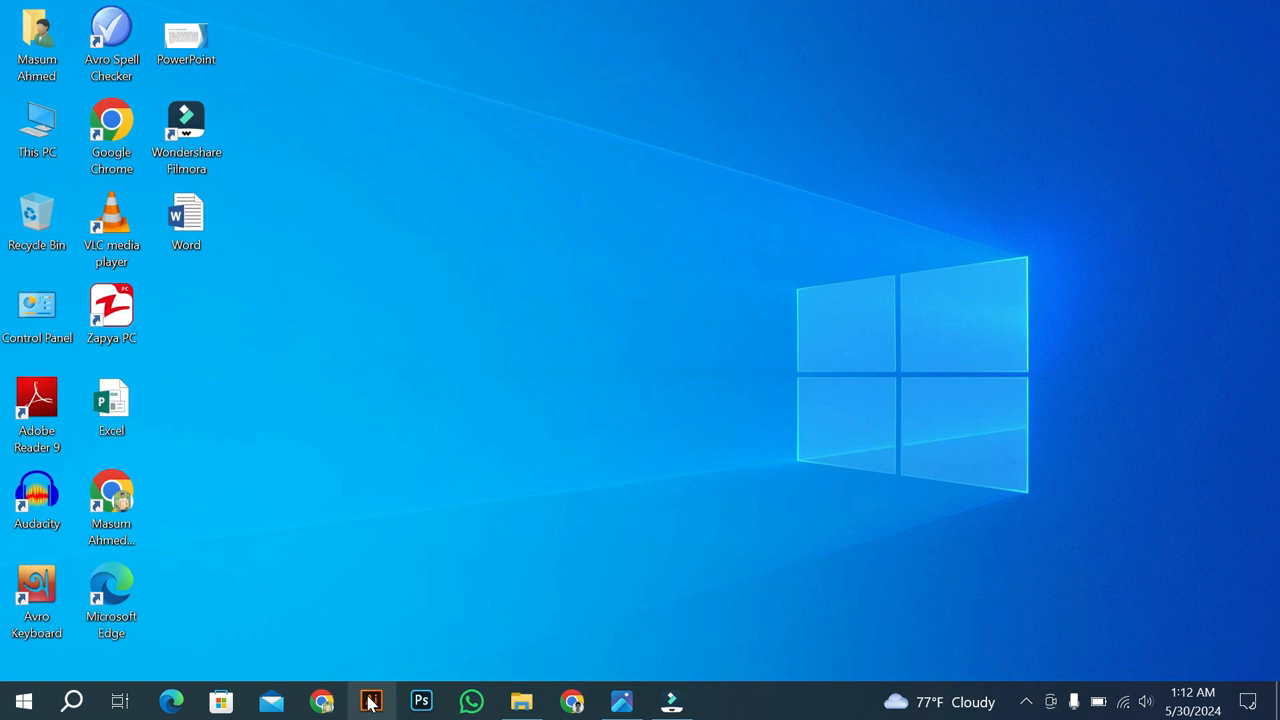
Launch Adobe Illustrator and start a new document named "Business card design".
left_click(370, 703)
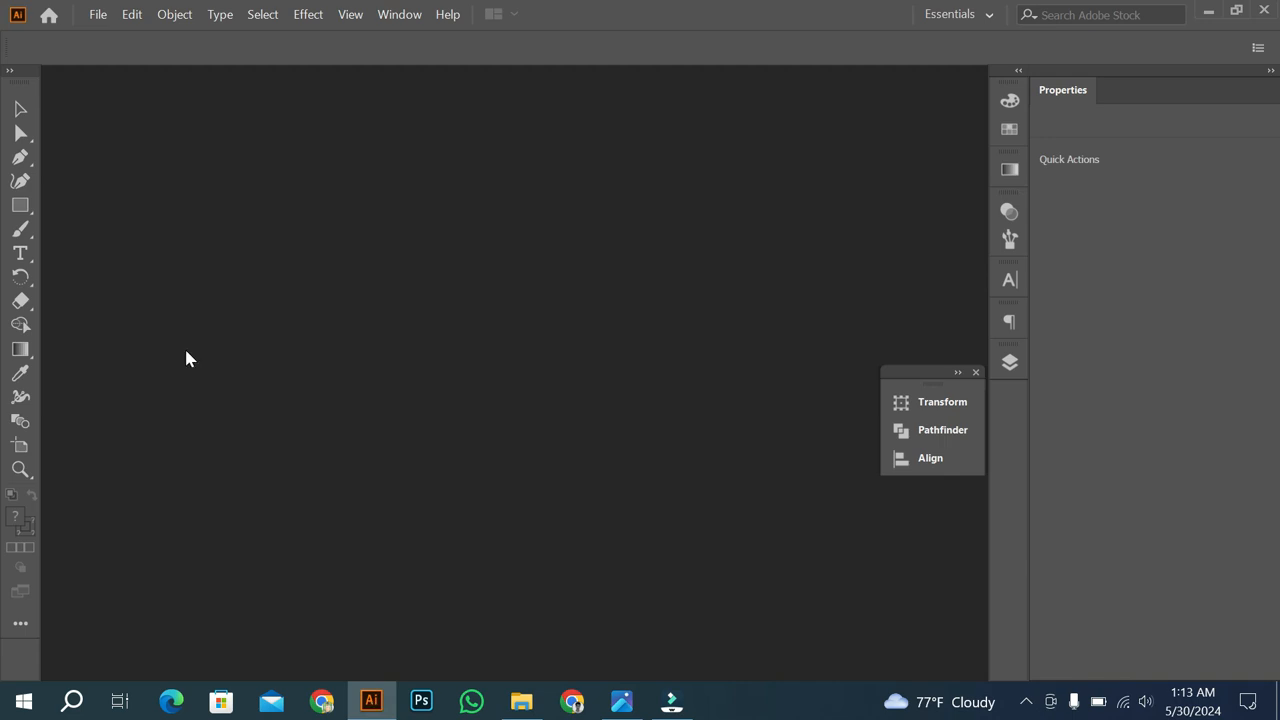
left_click(94, 14)
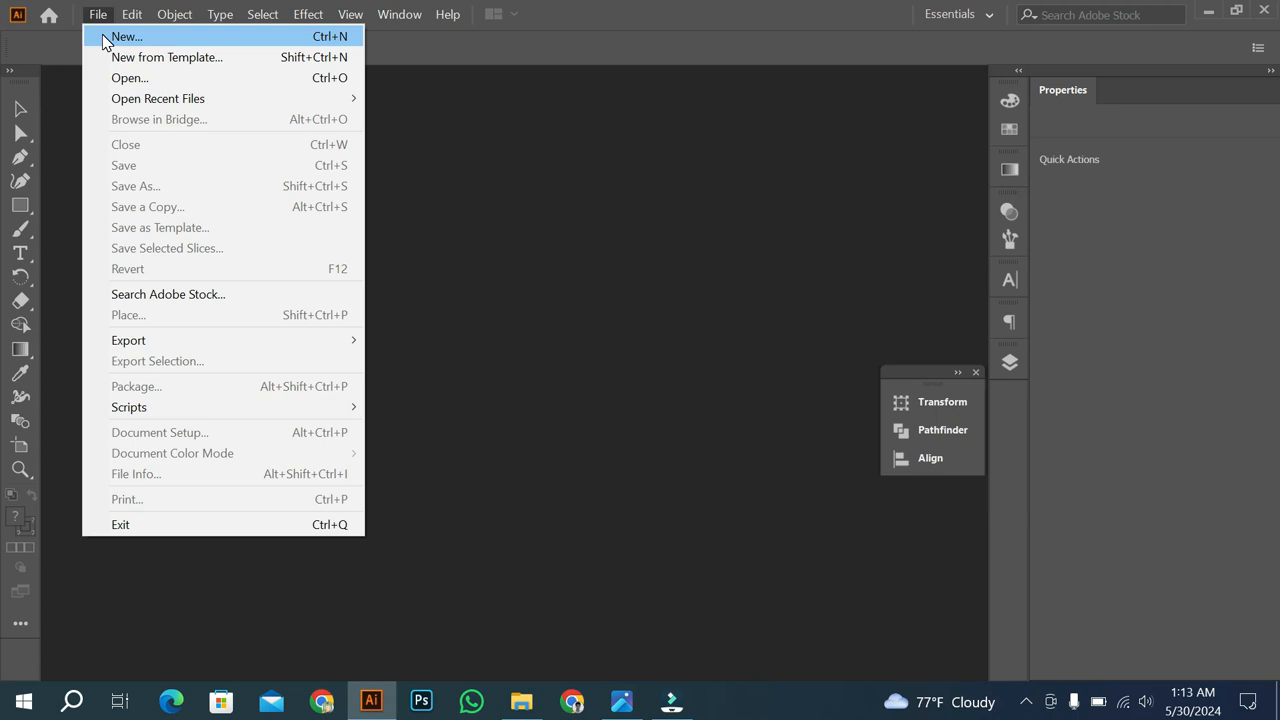
left_click(102, 34)
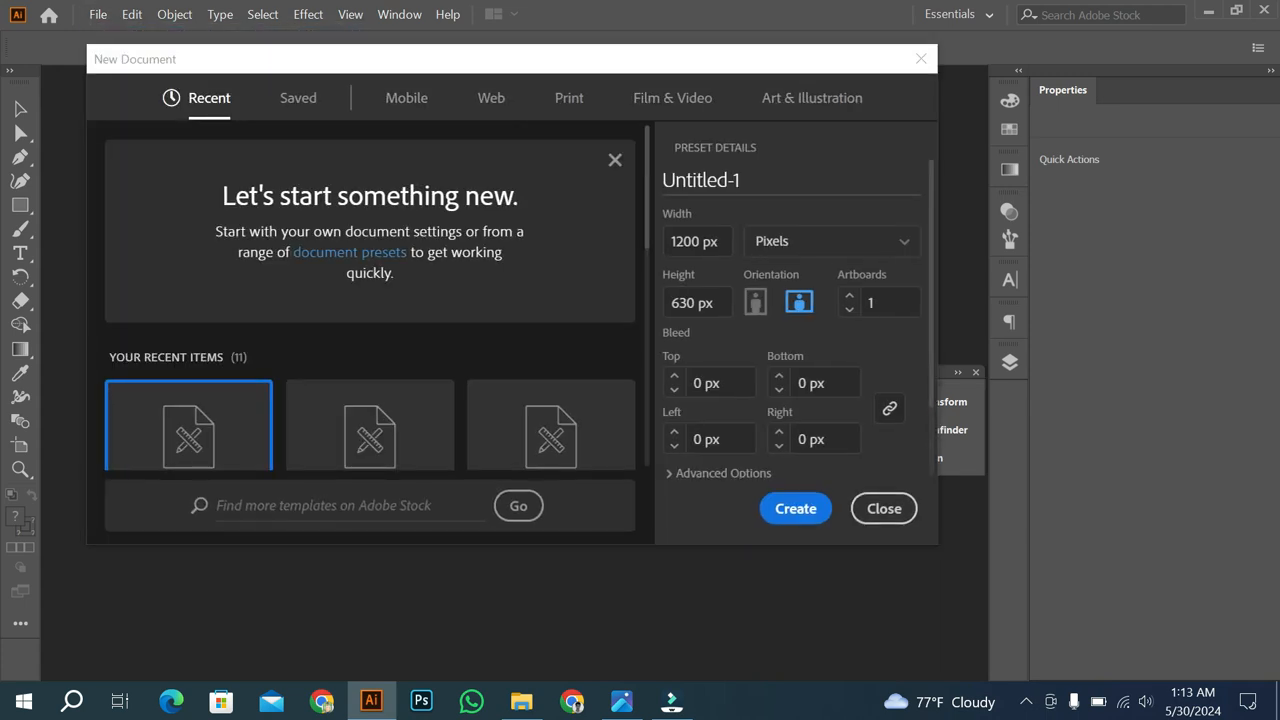
left_click(740, 180)
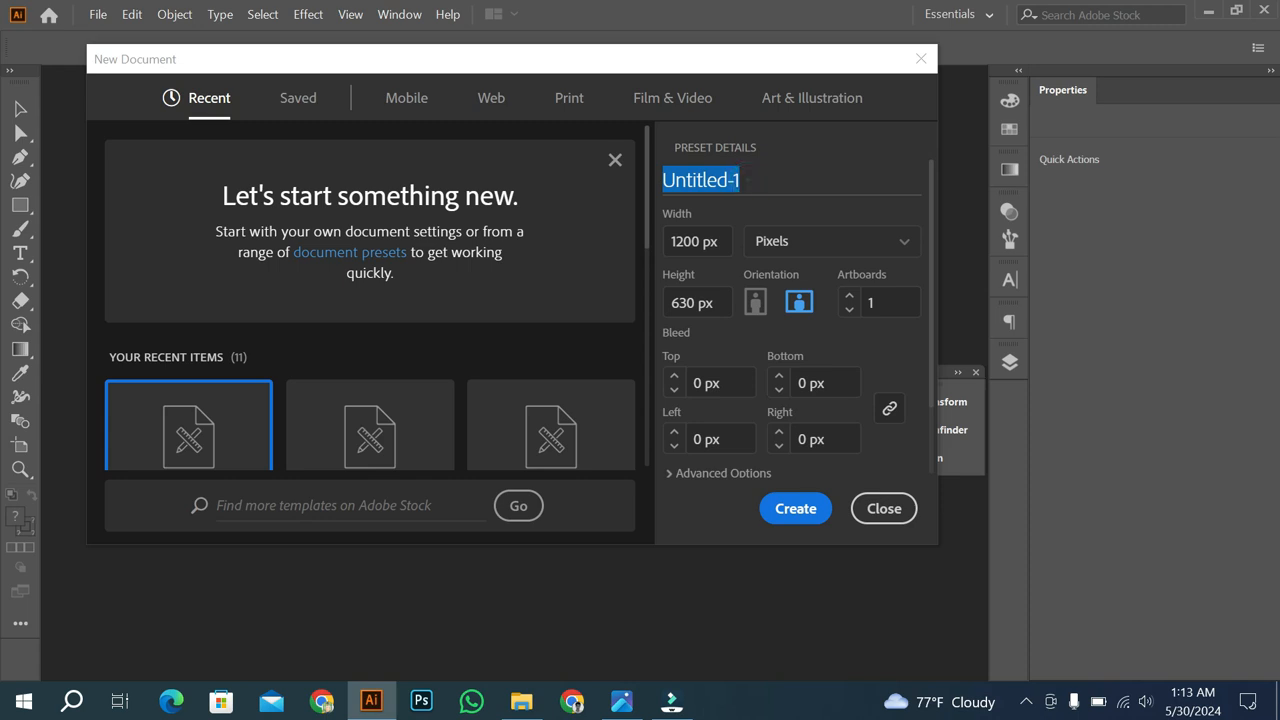
key("BackSpace")
type("B")
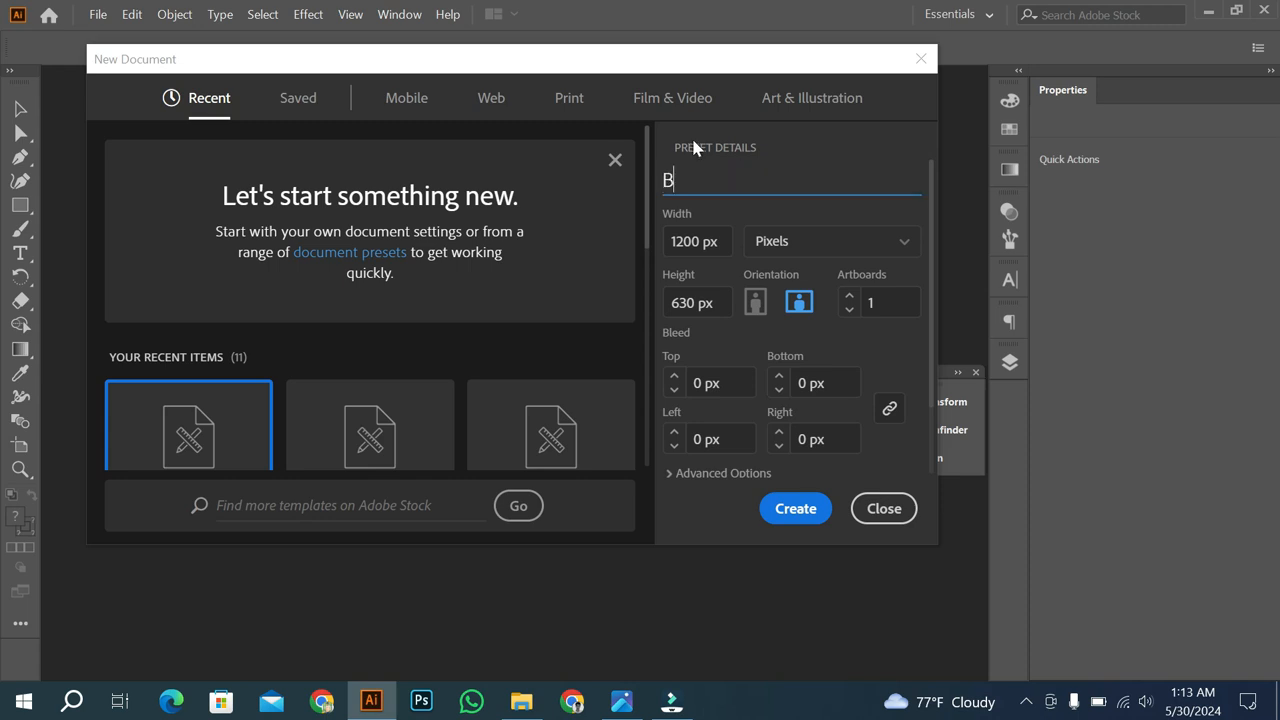
type("usiness card design")
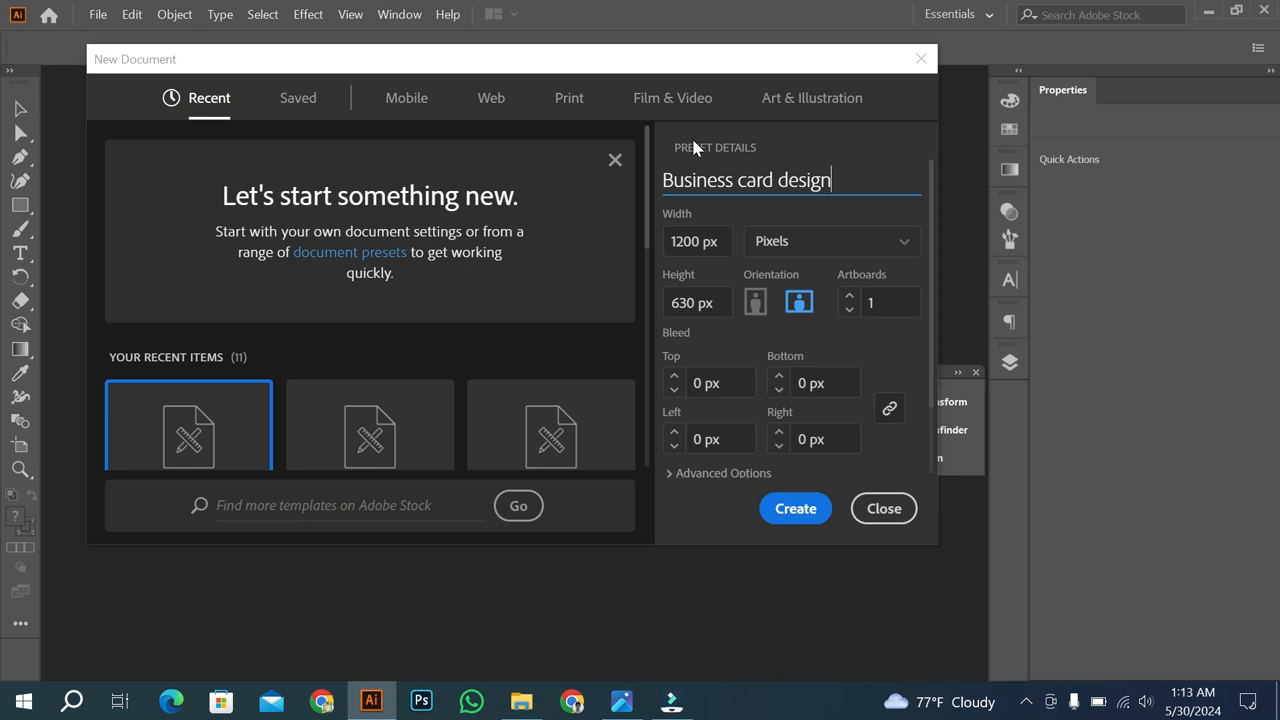
key("Tab")
Use the Print document category with inches as the units and set the document width to 3.5 in.
left_click(567, 101)
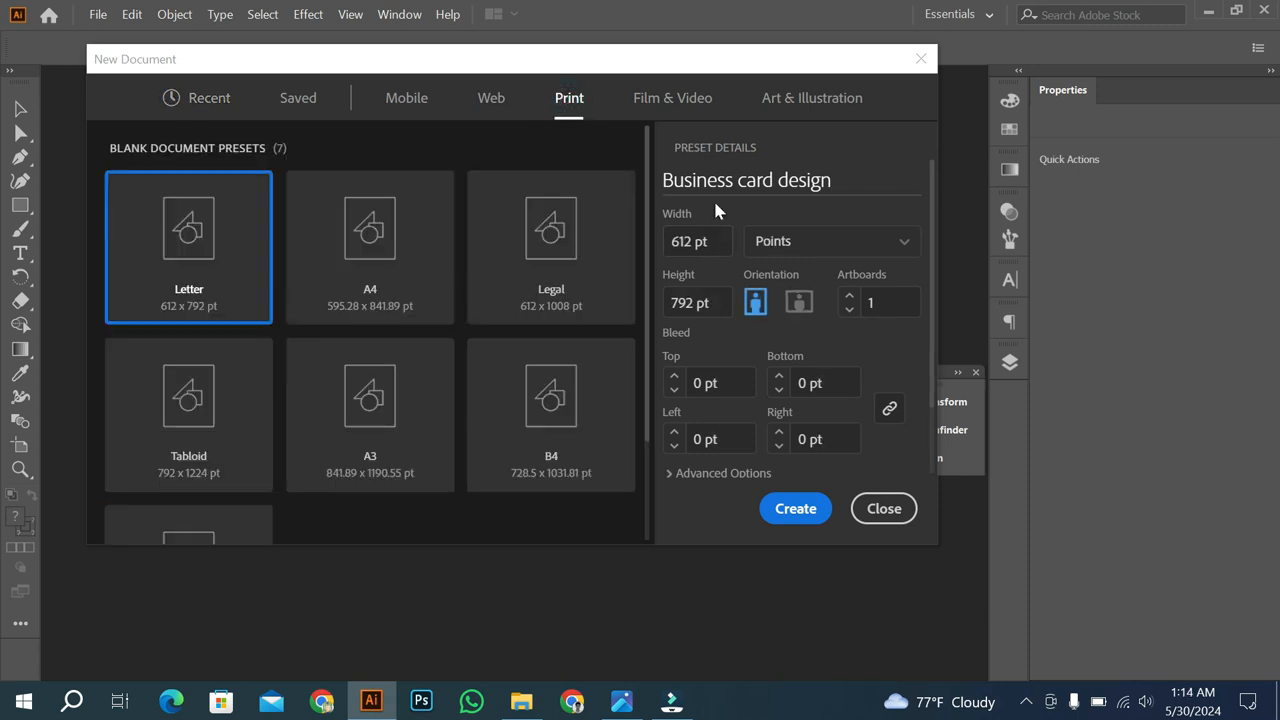
left_click(791, 246)
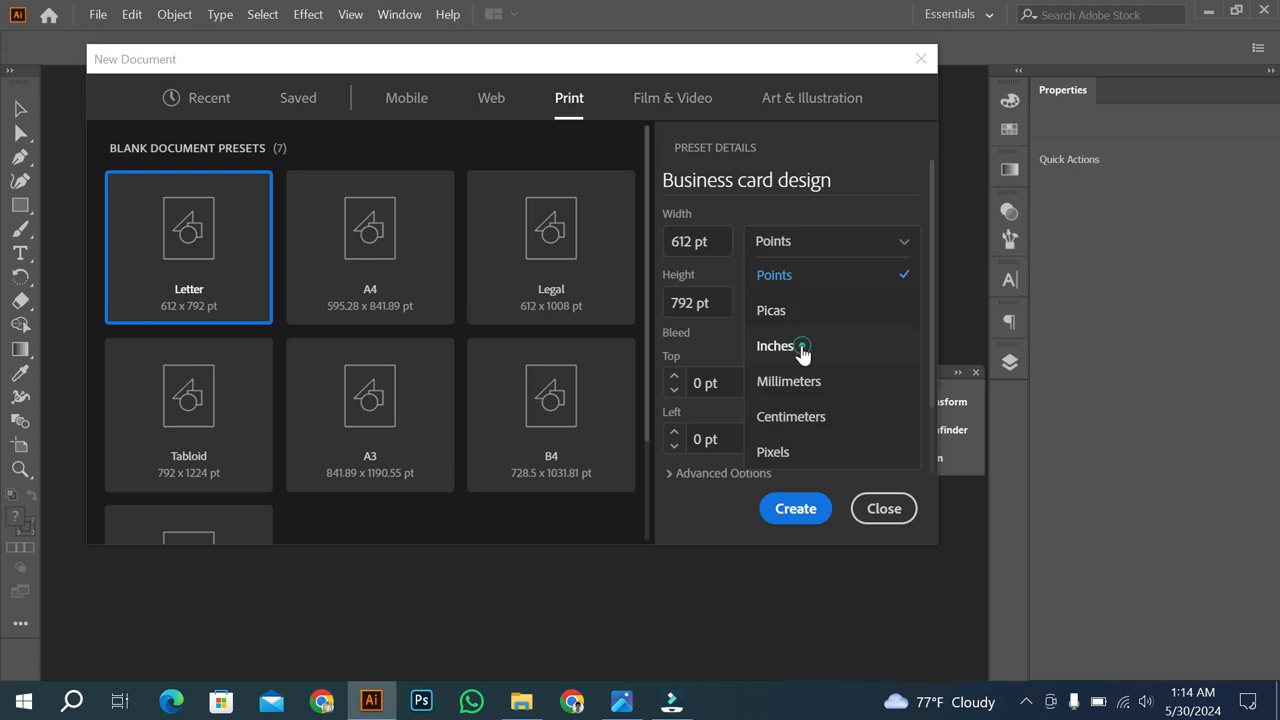
left_click(802, 343)
left_click(726, 240)
key("BackSpace")
key("BackSpace")
key("BackSpace")
key("BackSpace")
key("BackSpace")
key("BackSpace")
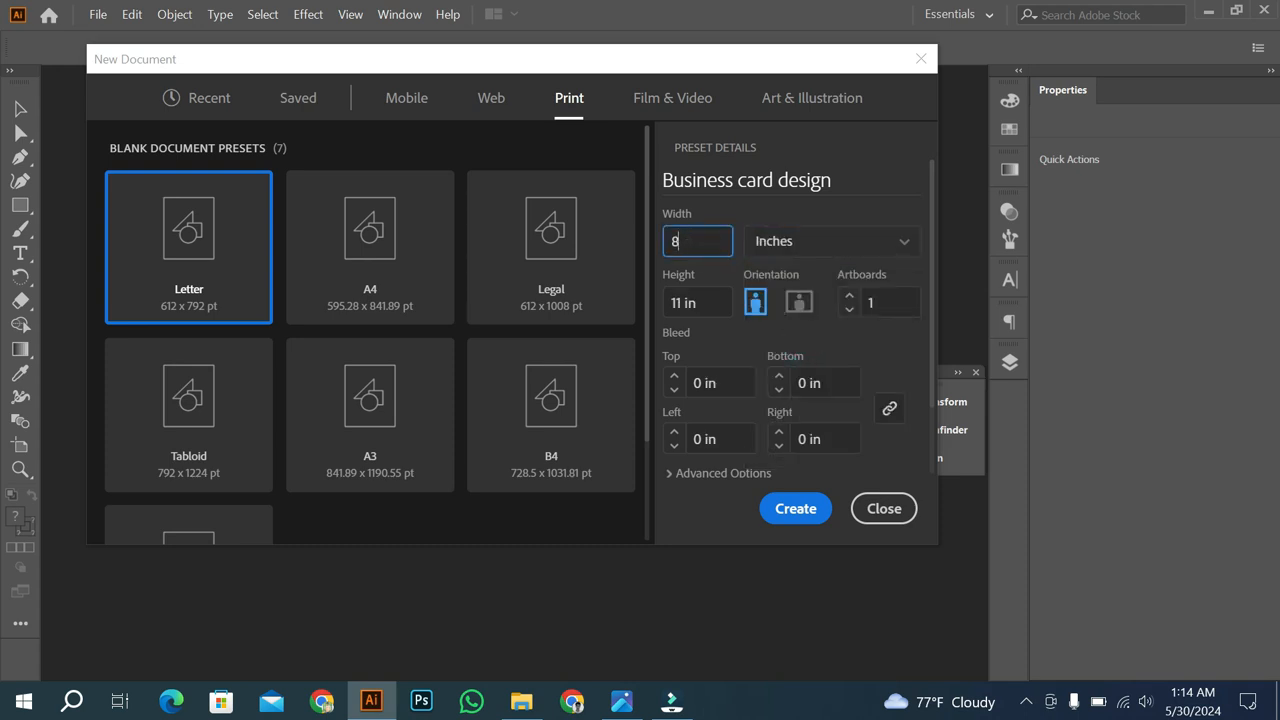
type("3.5")
key("BackSpace")
key("BackSpace")
type(".5in")
Set the document height to 2 in and the bleed to 0.125 in on all sides.
left_click(708, 300)
key("BackSpace")
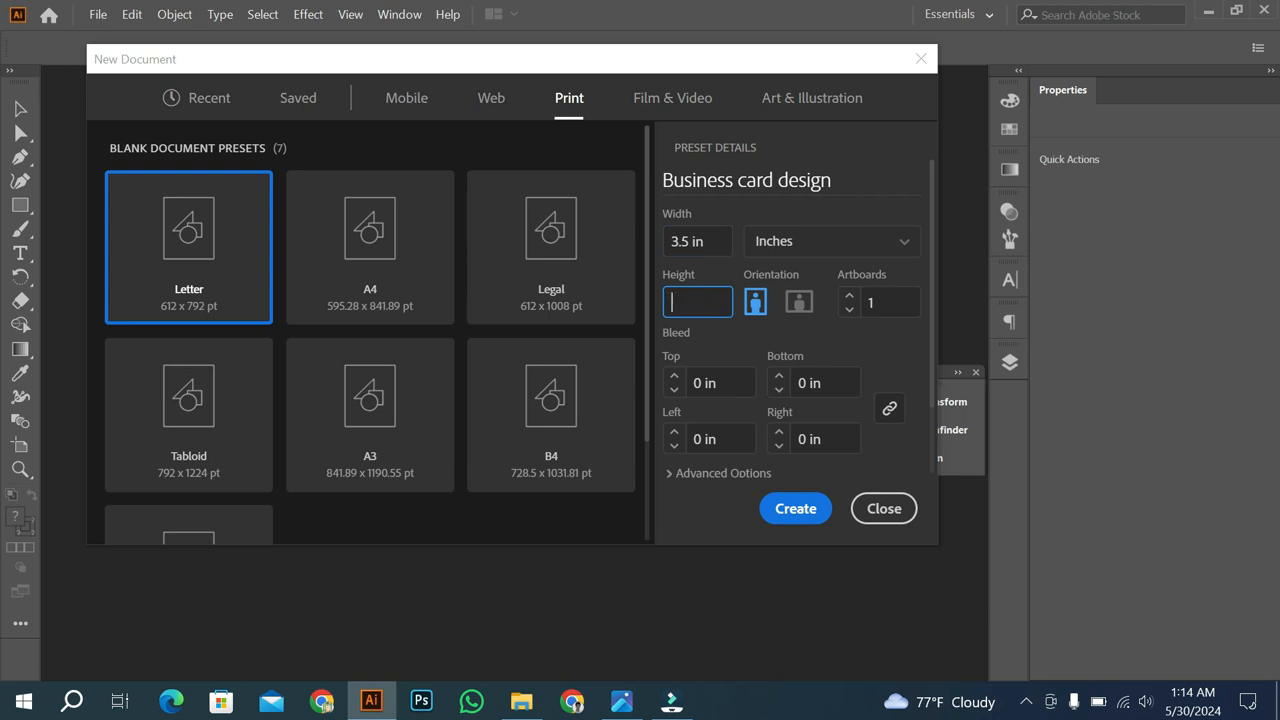
type("2")
left_click(675, 379)
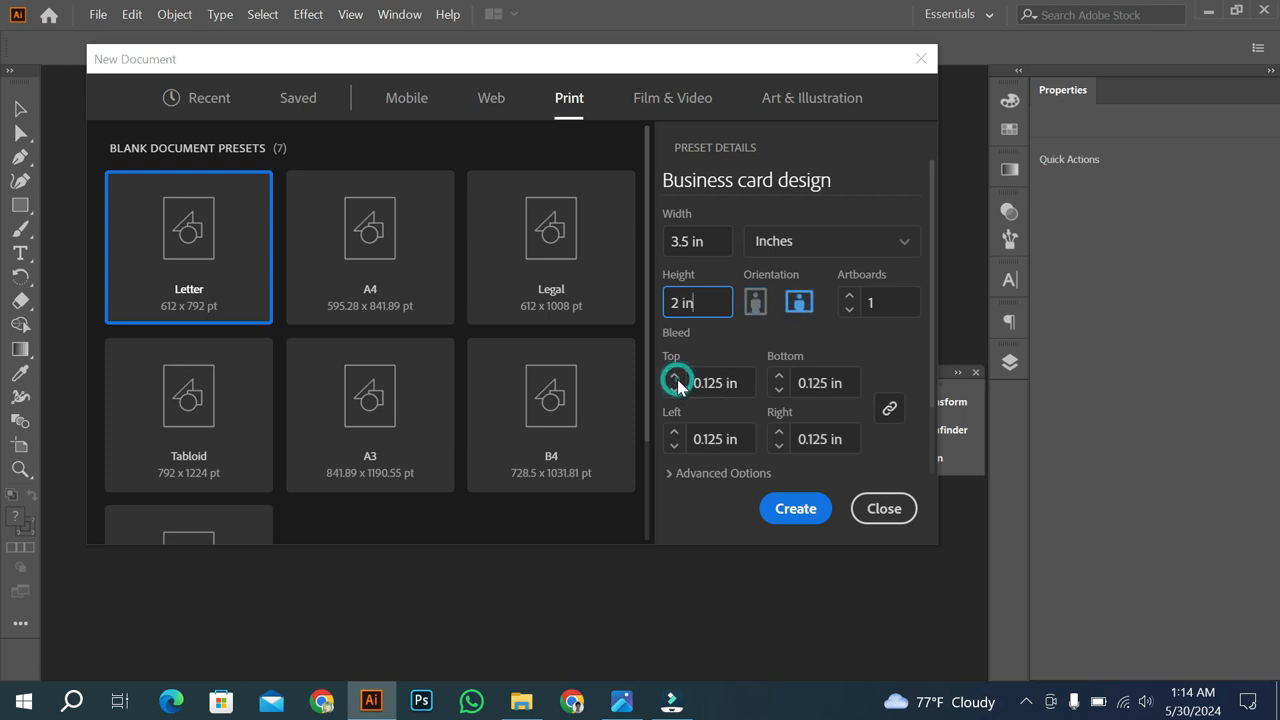
In the additional document settings, set two artboards, widen their spacing past 0.5 in, and create the document.
left_click(730, 474)
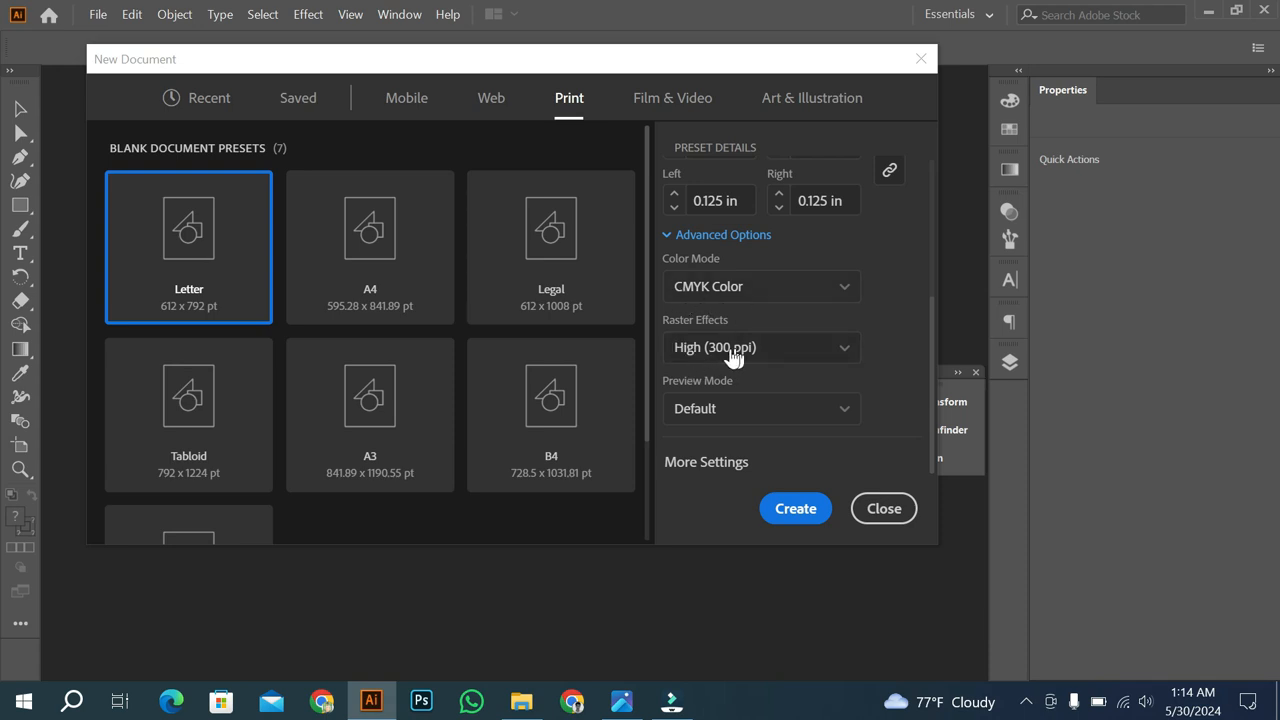
left_click(708, 461)
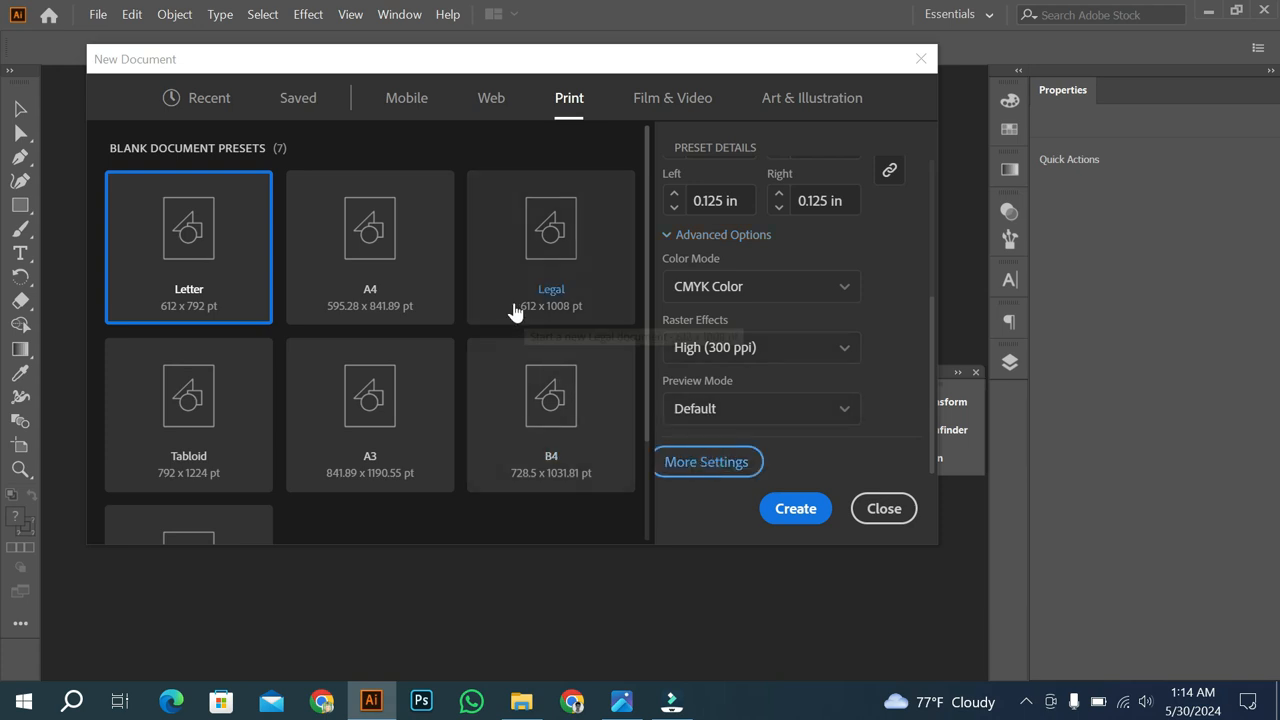
left_click(714, 464)
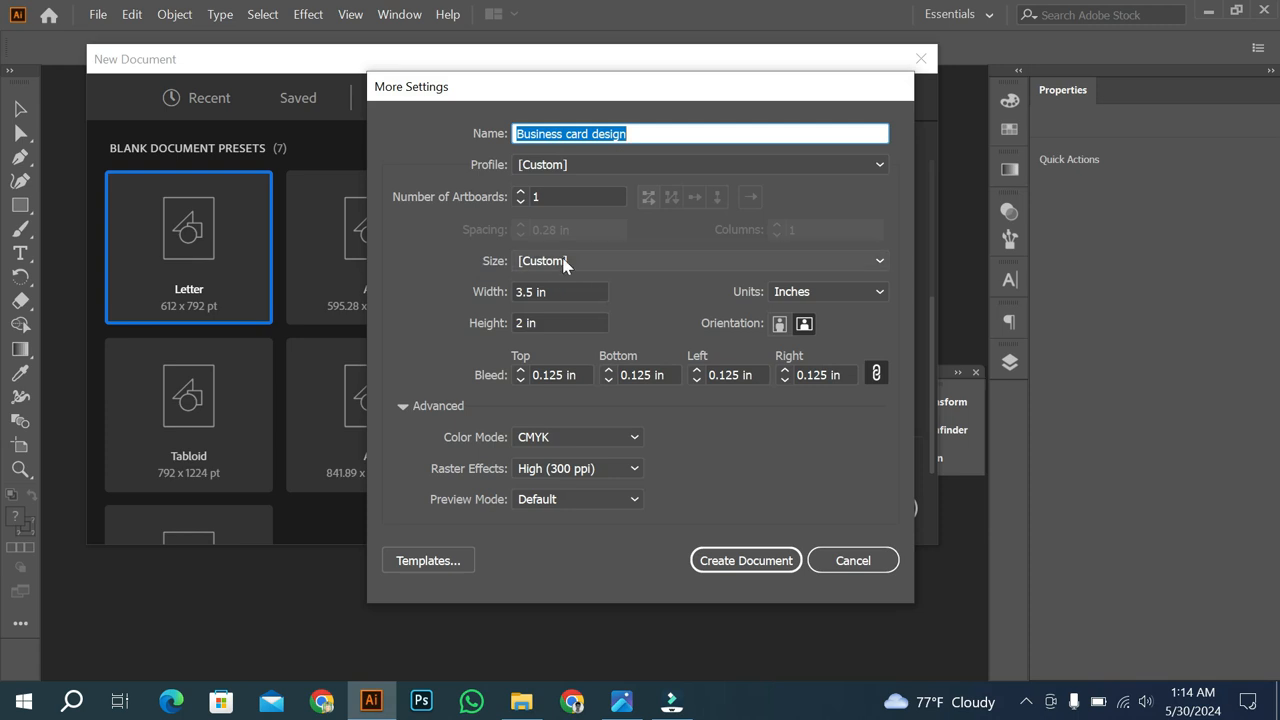
left_click(519, 196)
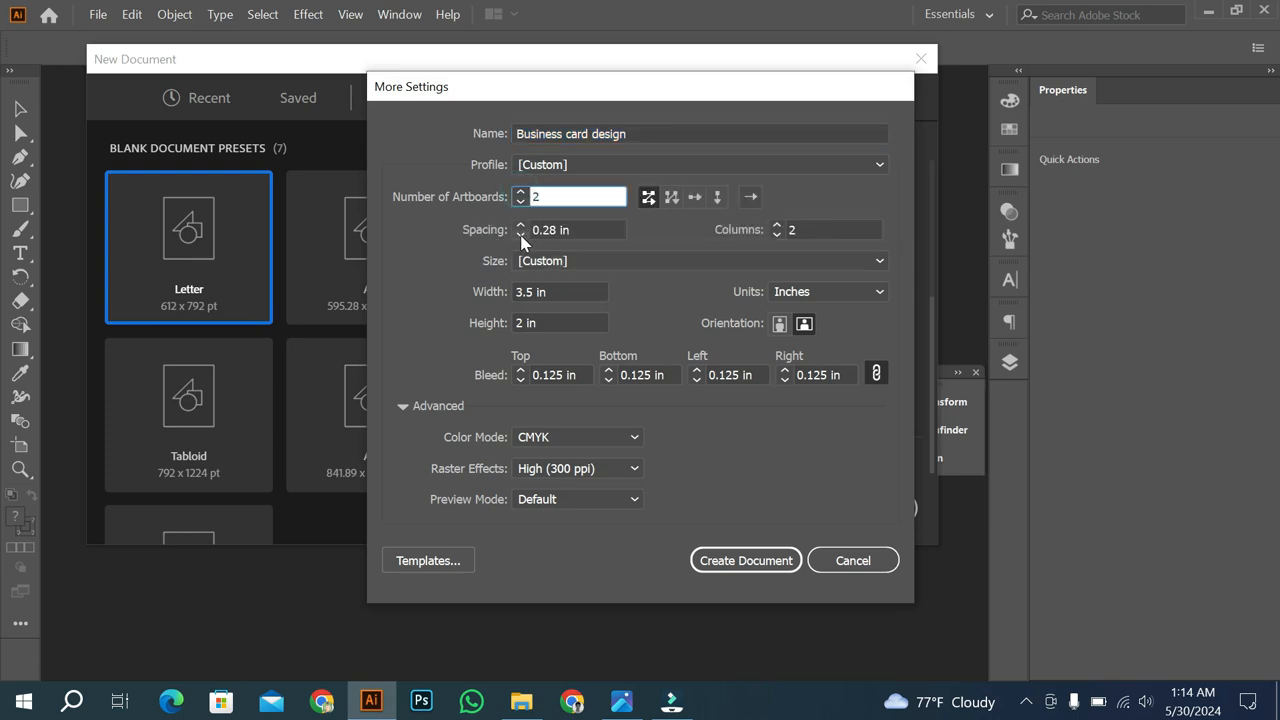
left_click(521, 228)
left_click(521, 228)
left_click(521, 228)
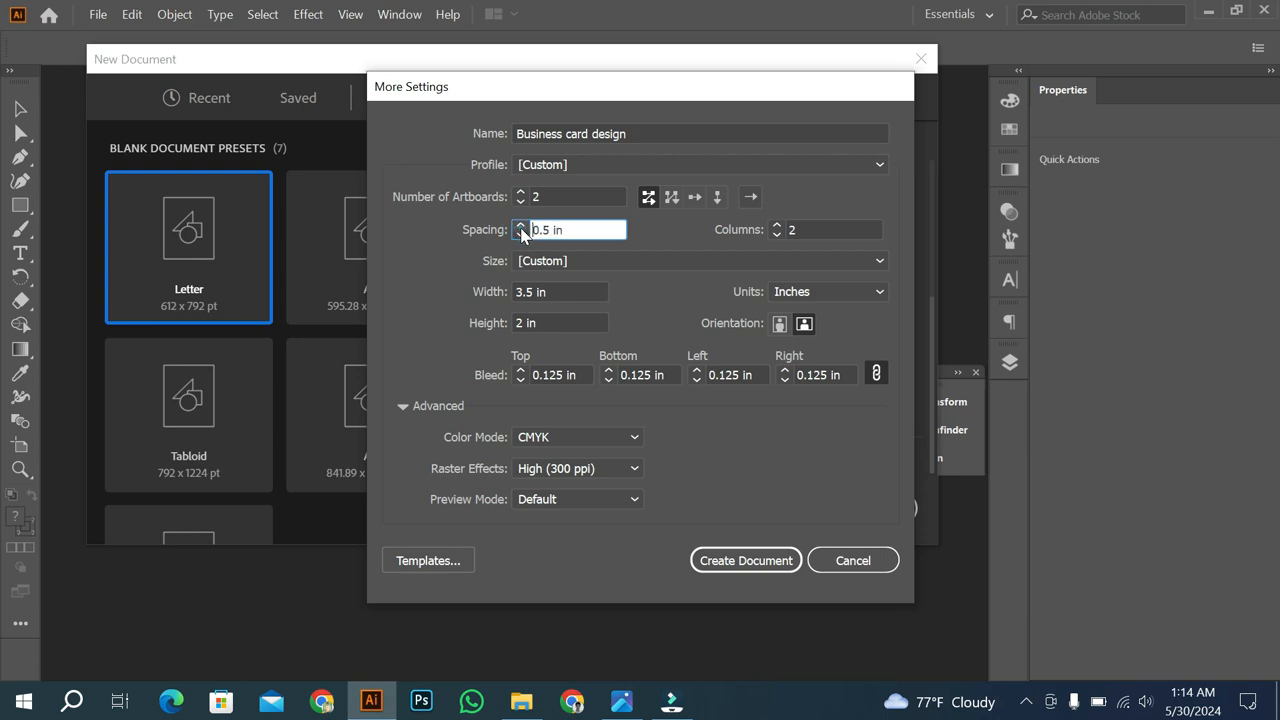
left_click(521, 228)
left_click(521, 228)
left_click(521, 228)
left_click(521, 228)
left_click(521, 228)
left_click(743, 559)
left_click(793, 510)
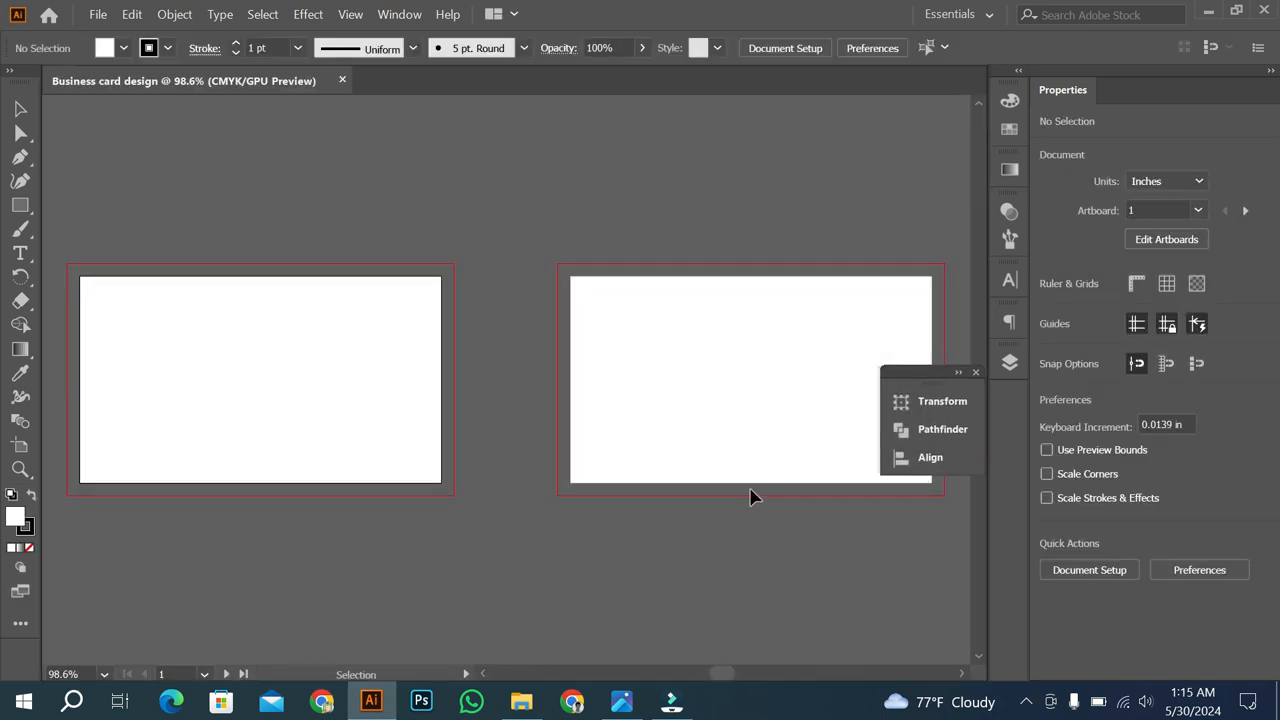
Draw a 3.5 x 2 in rectangle exactly covering the first artboard and set its stroke weight to 0.25 pt.
key("z")
left_click_drag(720, 443, 600, 440)
left_click_drag(494, 394, 603, 400)
key("v")
left_click(20, 205)
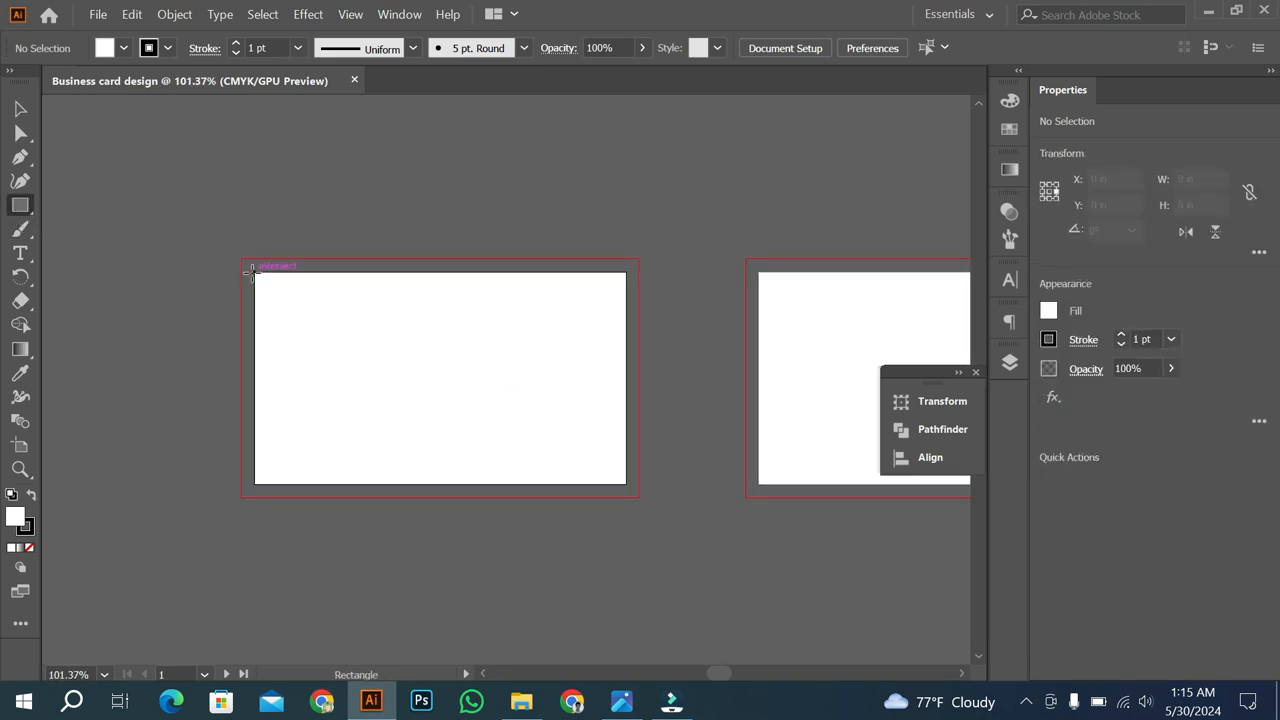
left_click_drag(256, 272, 627, 486)
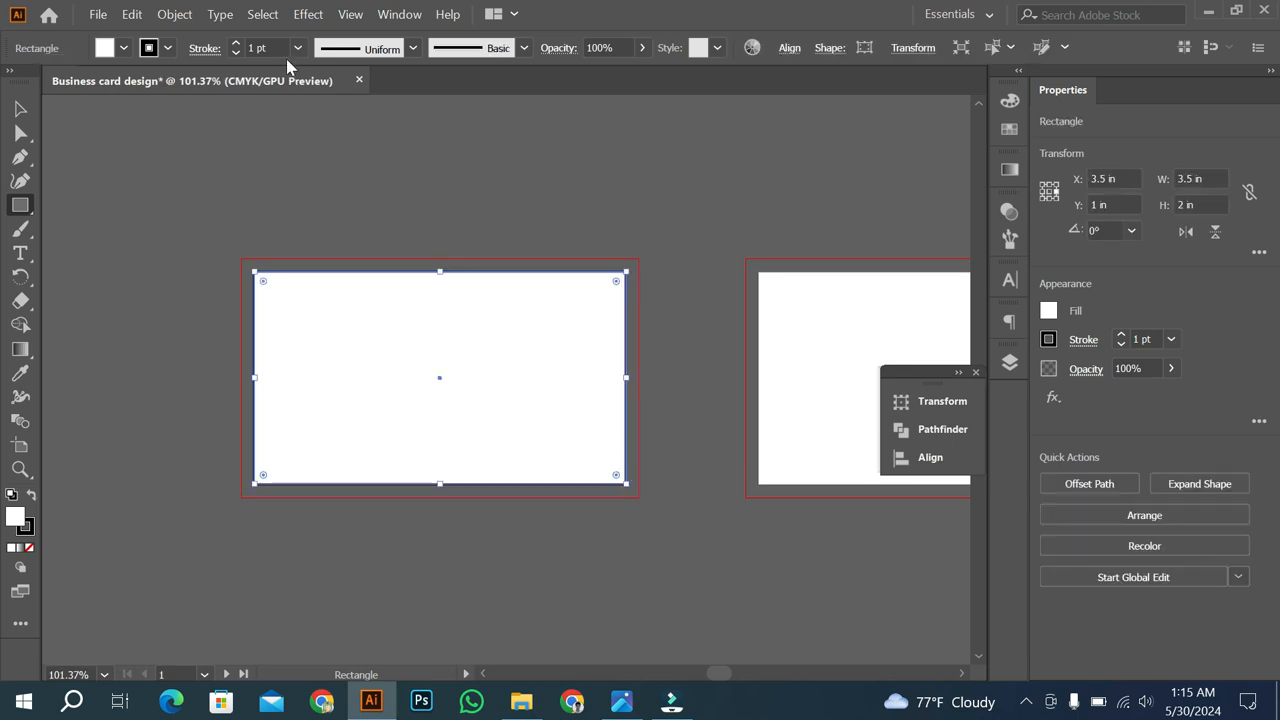
scroll(280, 47, "down", 4)
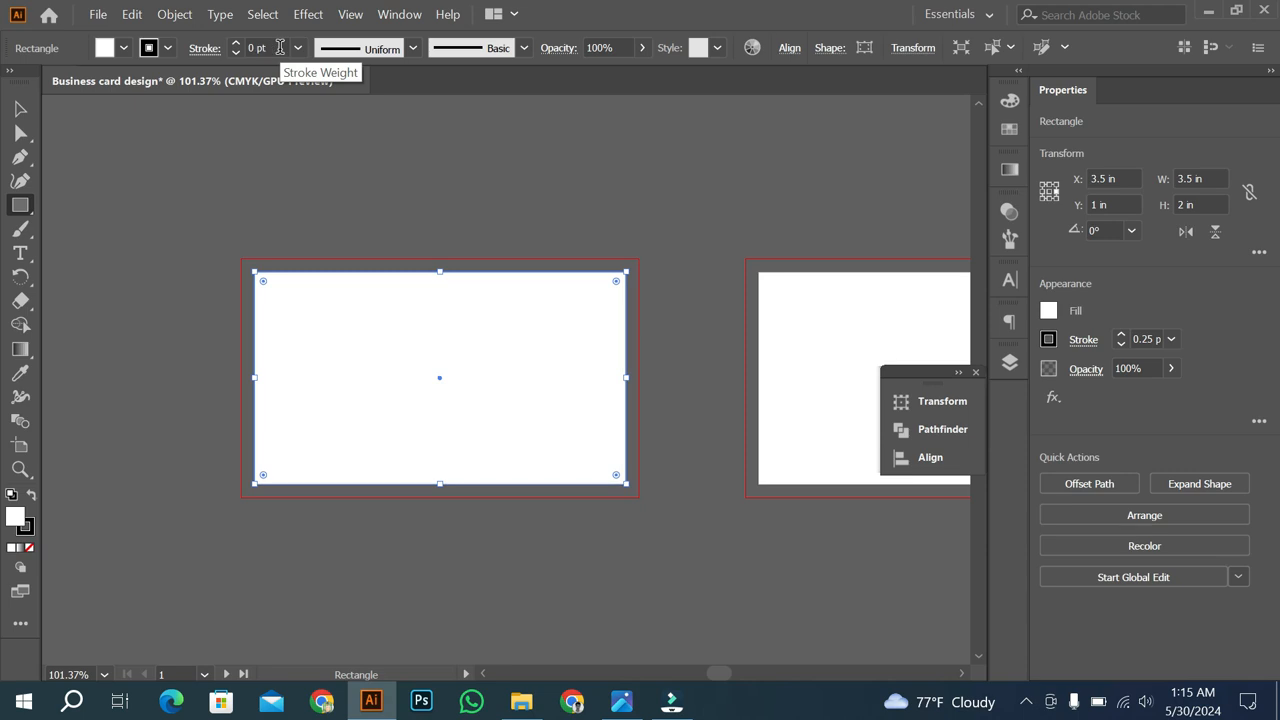
scroll(280, 47, "up", 1)
Create an inset copy of the artboard rectangle with Offset Path at -0.25 in, using Miter joins and a miter limit of 4.
left_click(173, 18)
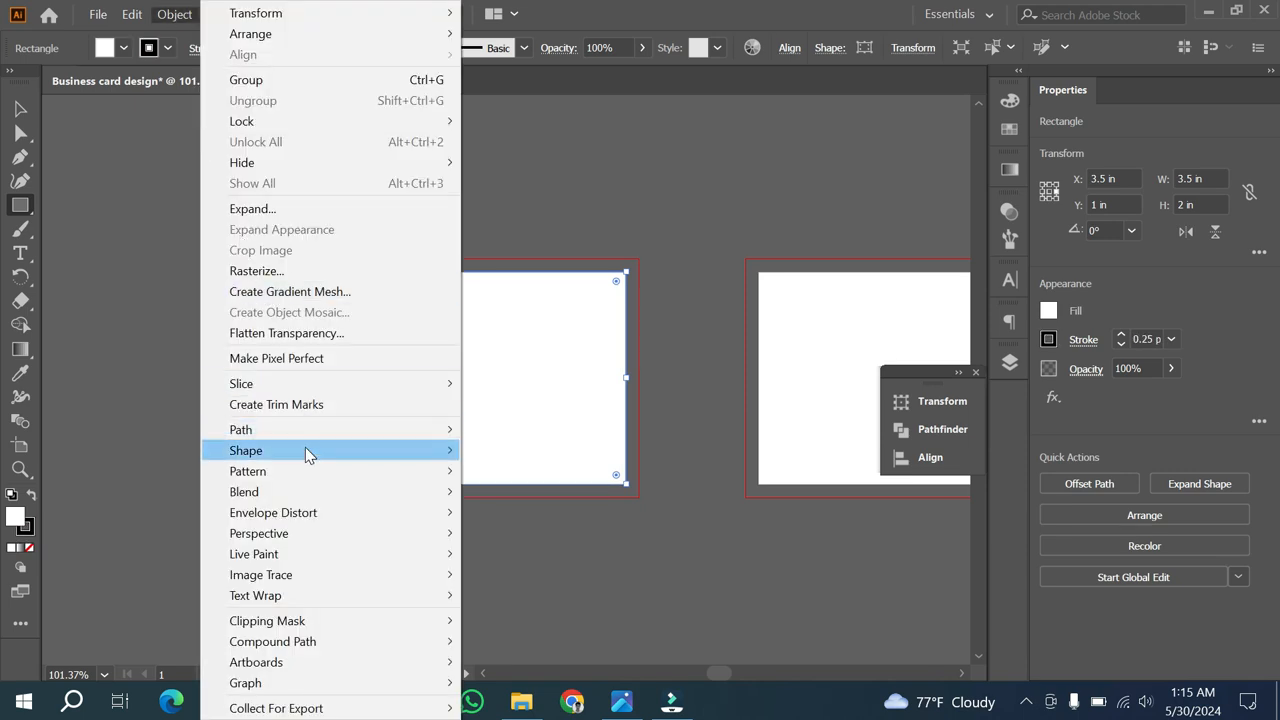
mouse_move(306, 427)
left_click(520, 496)
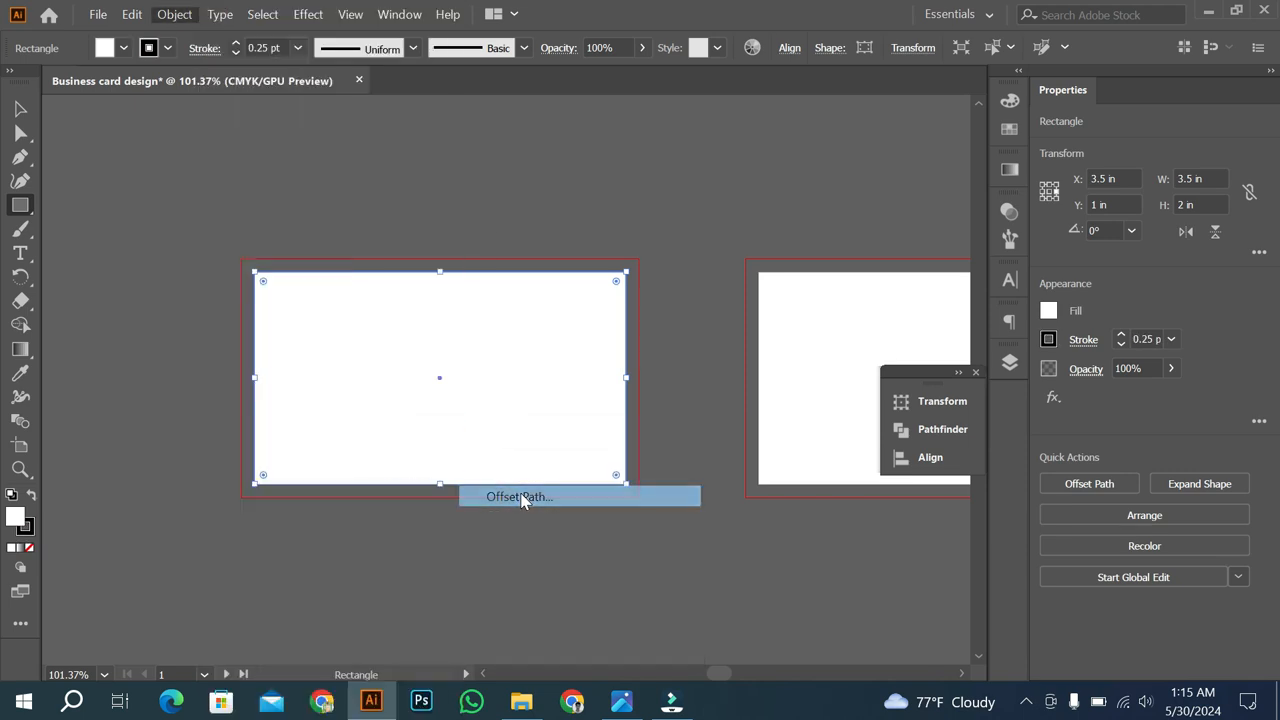
left_click(540, 403)
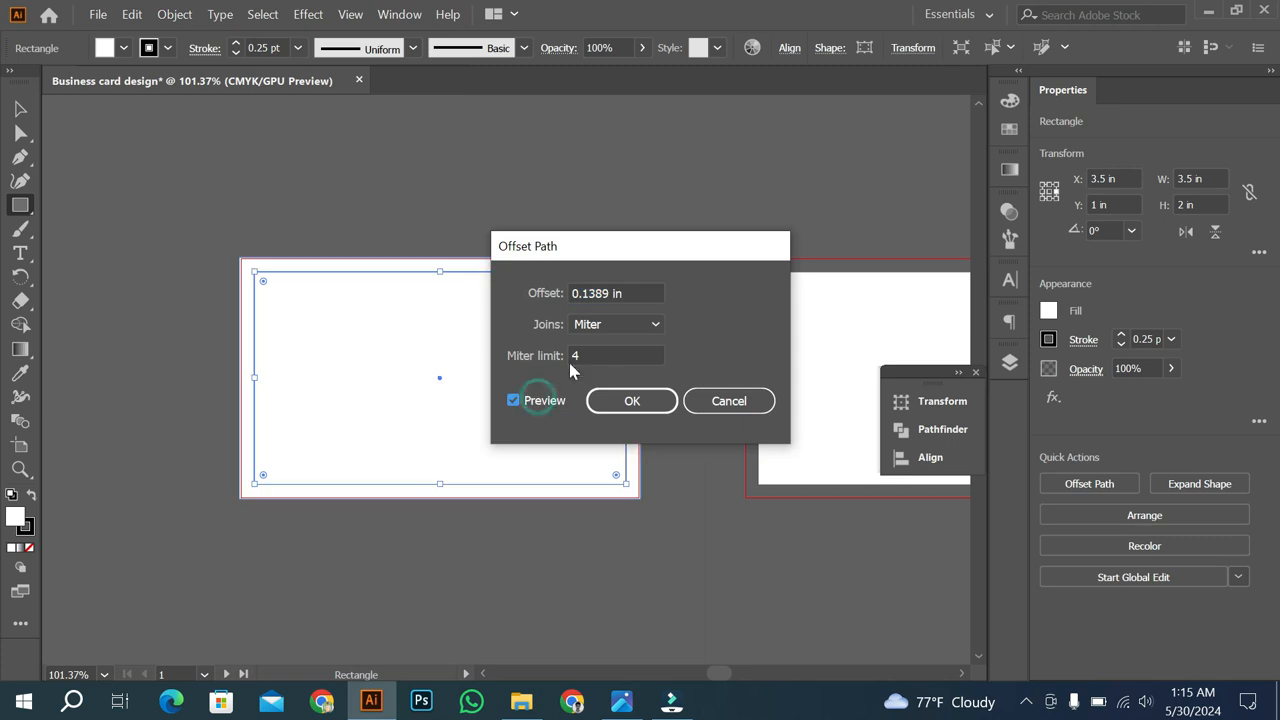
scroll(619, 296, "down", 10)
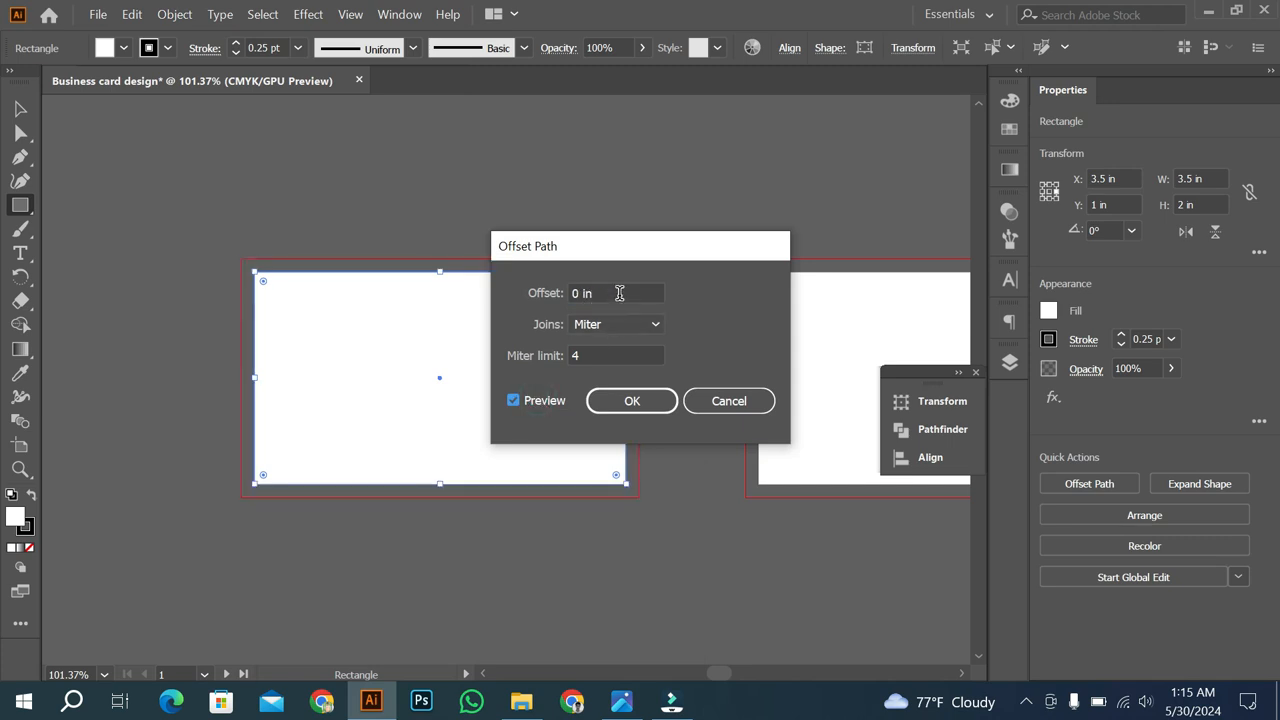
scroll(619, 296, "down", 9)
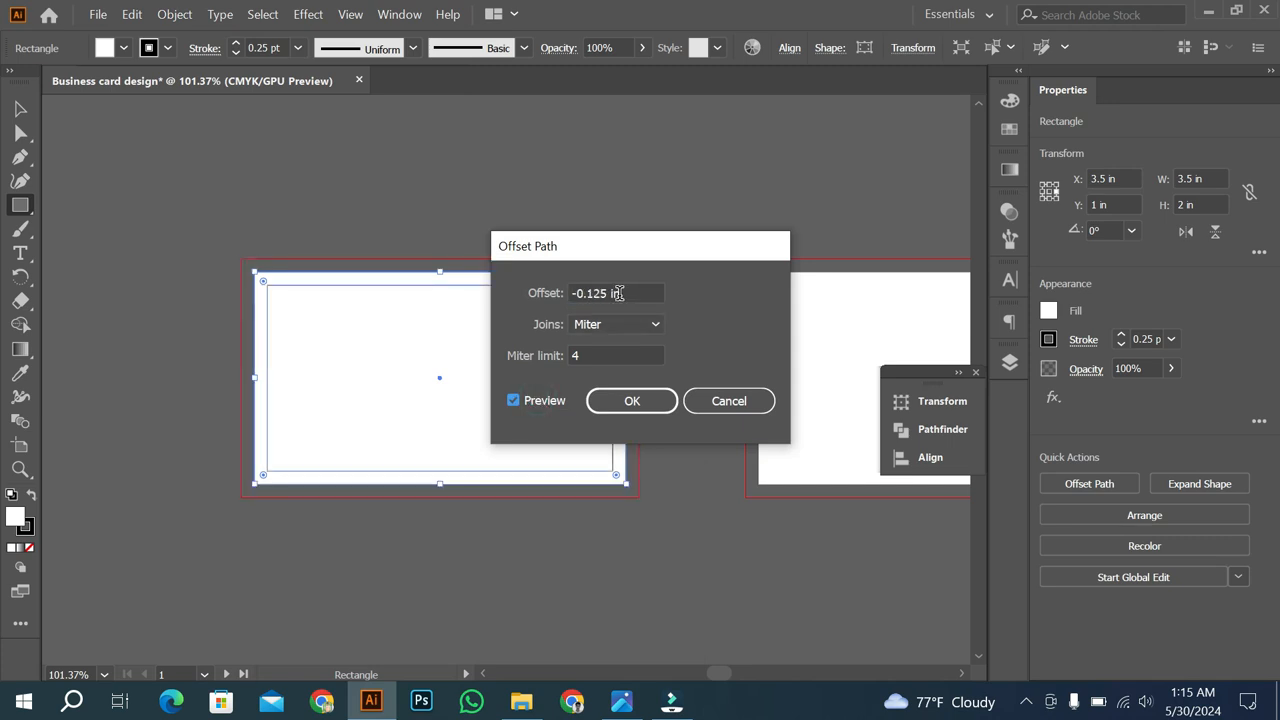
scroll(619, 294, "down", 9)
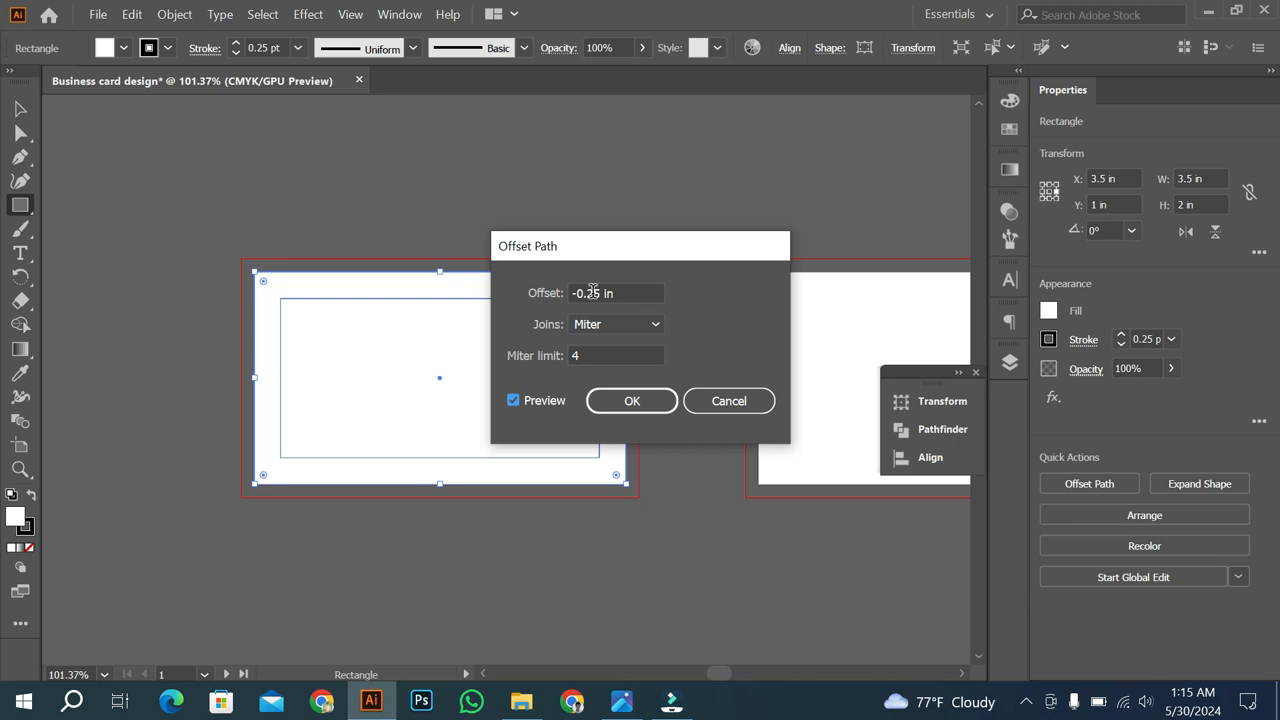
left_click(646, 402)
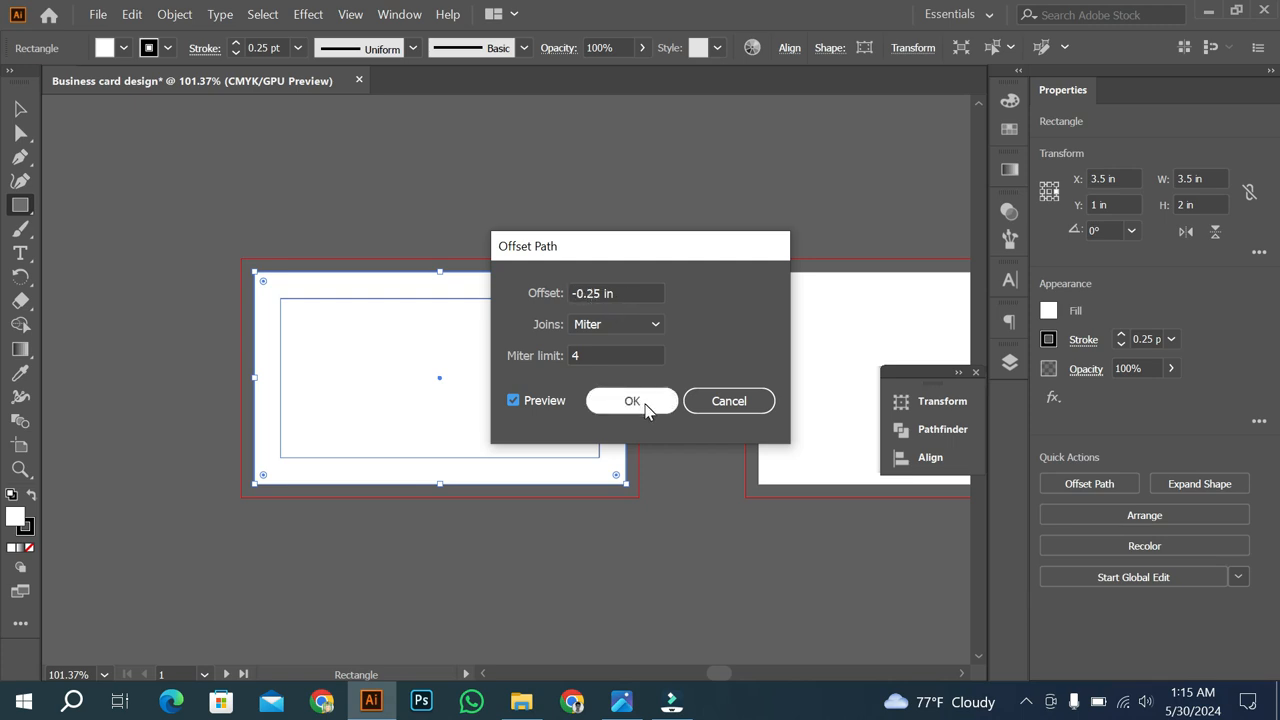
Move the inset rectangle partly off the first artboard and fill it with the grey swatch C=0 M=0 Y=0 K=30.
left_click(20, 108)
left_click(265, 243)
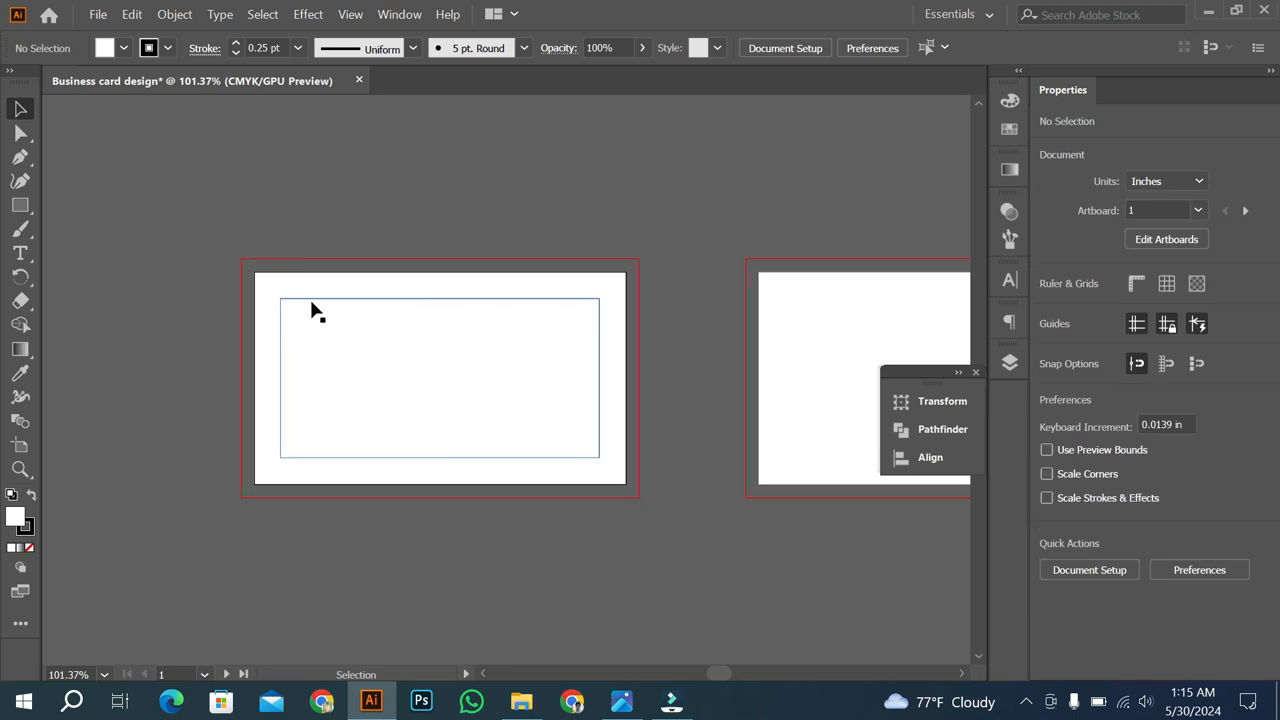
left_click(311, 299)
left_click_drag(311, 301, 469, 344)
left_click(1009, 130)
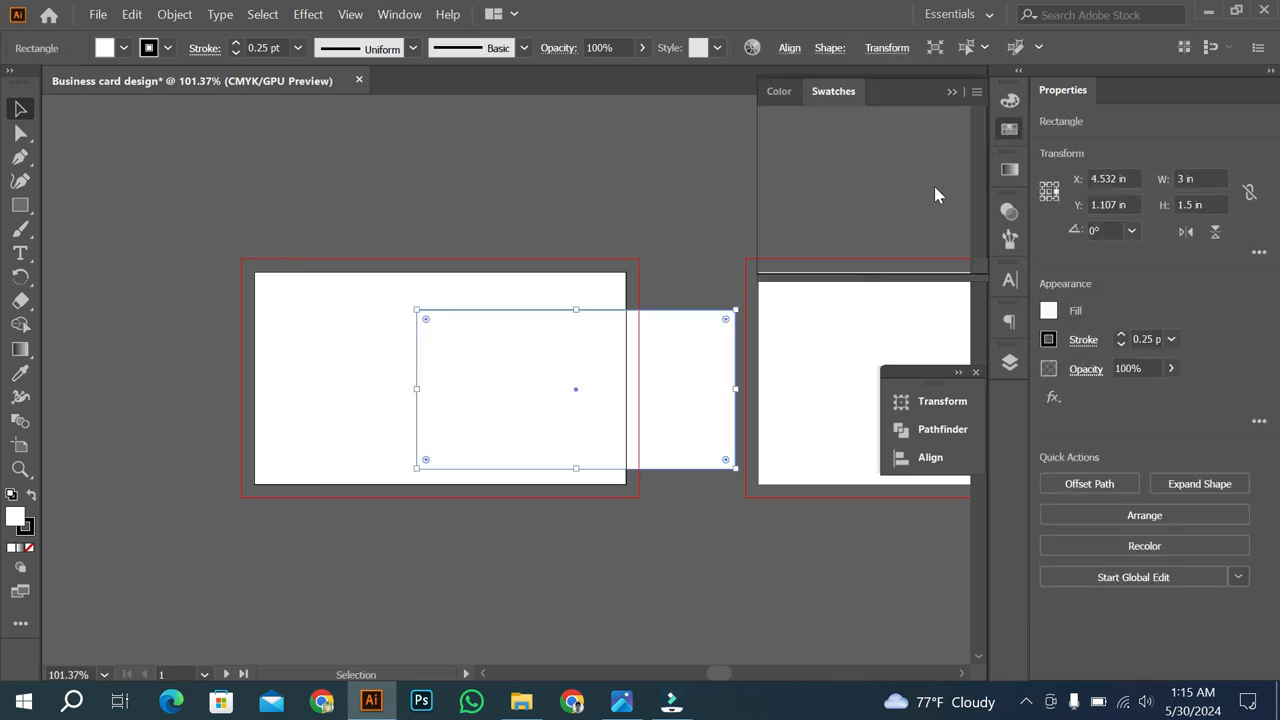
left_click(882, 213)
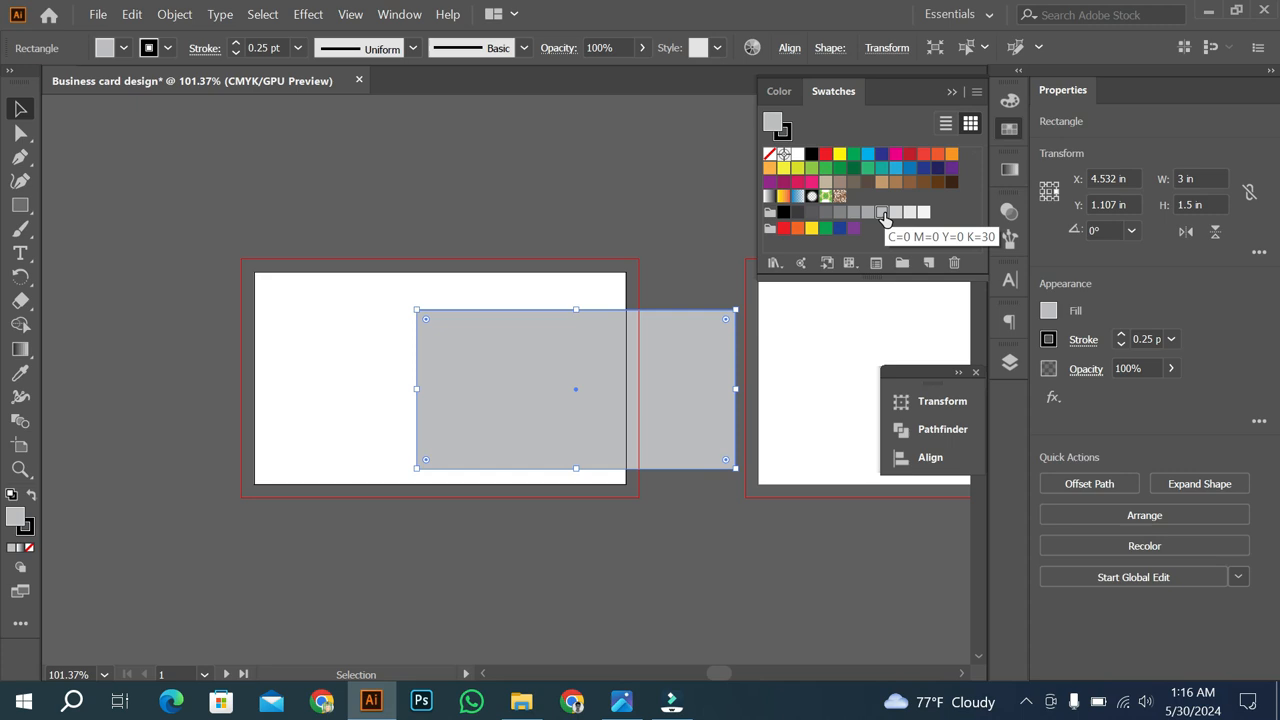
Center both rectangles horizontally and vertically on the first artboard, aligning to the artboard, and deselect them.
left_click(524, 196)
left_click_drag(502, 508, 708, 290)
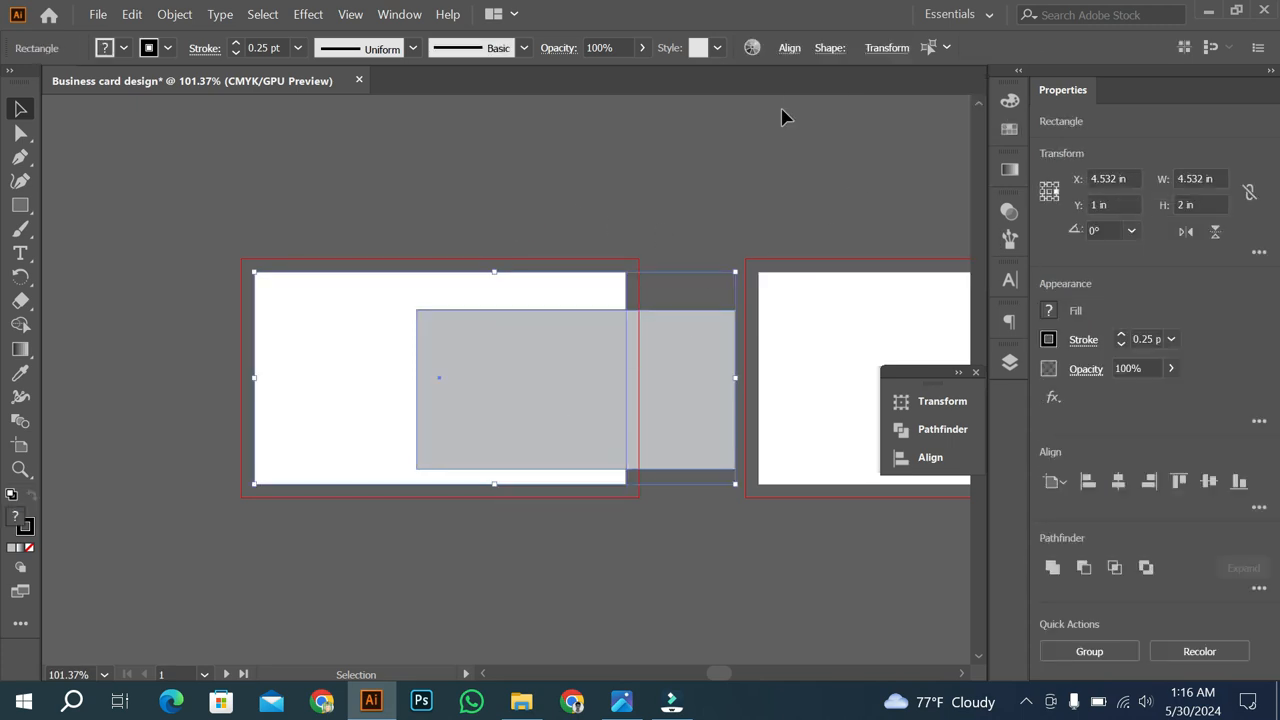
left_click(788, 50)
left_click(626, 105)
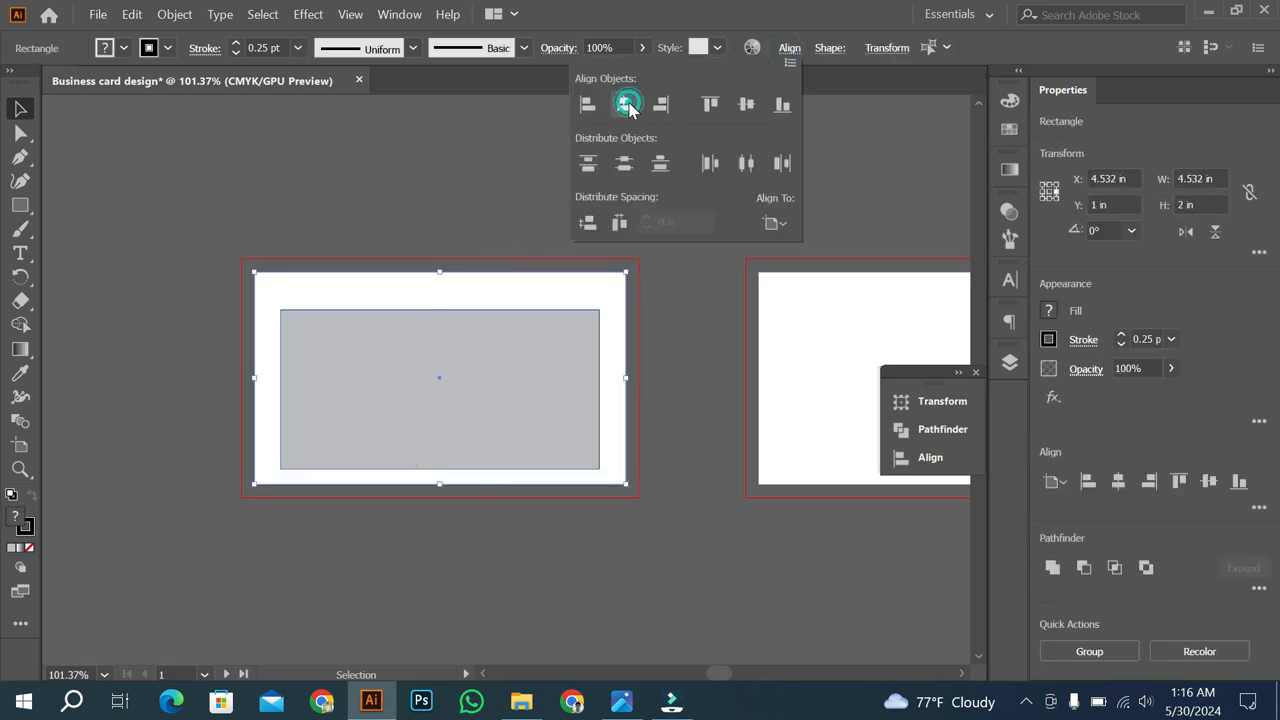
left_click(746, 104)
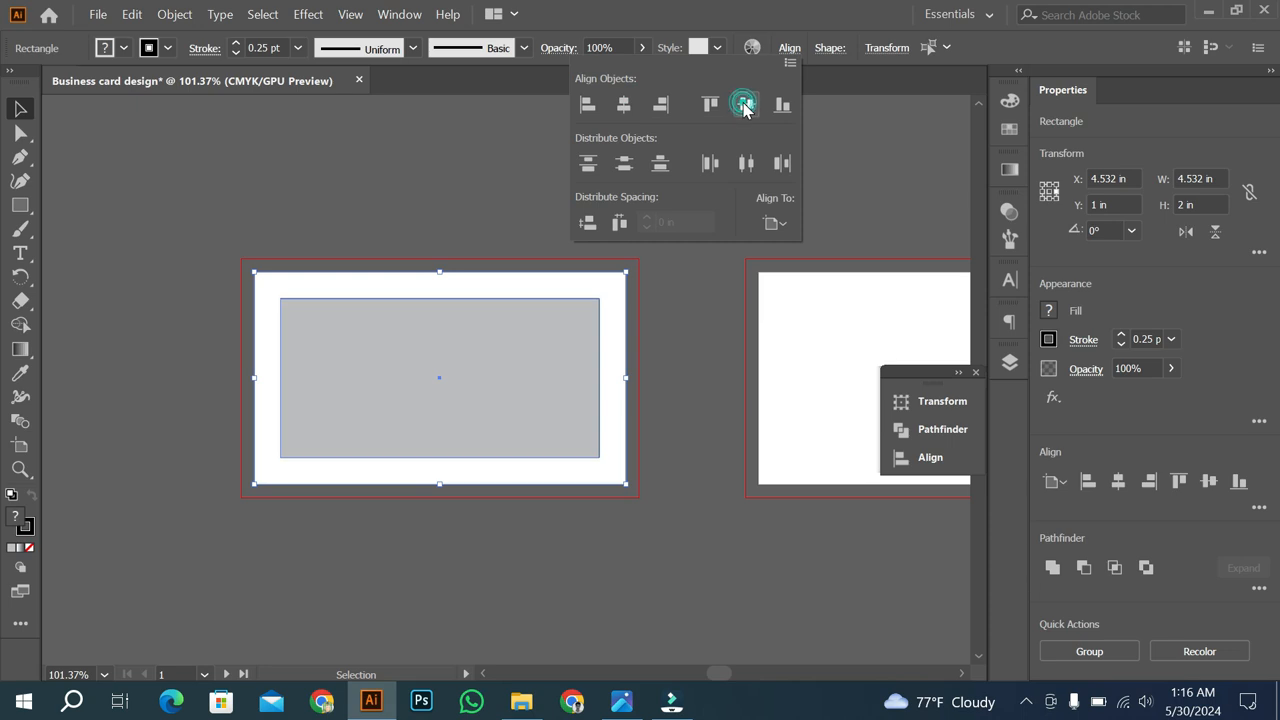
left_click(768, 222)
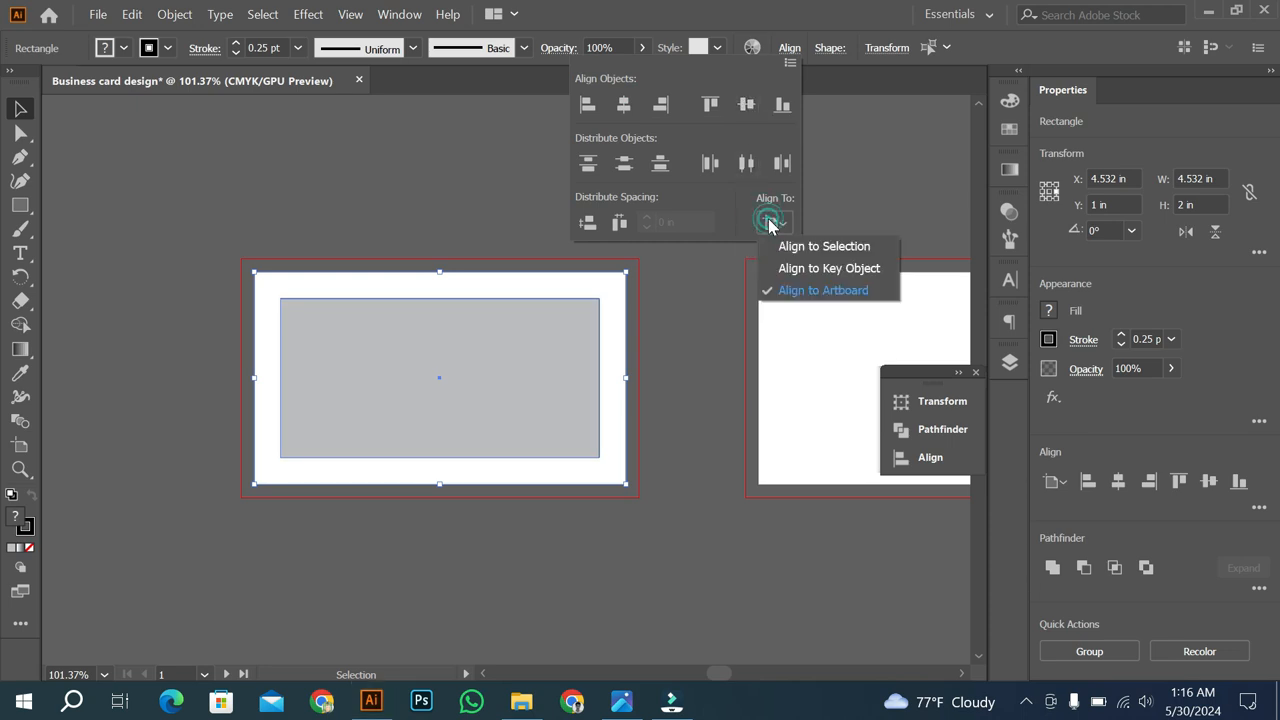
left_click(770, 221)
left_click(706, 311)
left_click(601, 242)
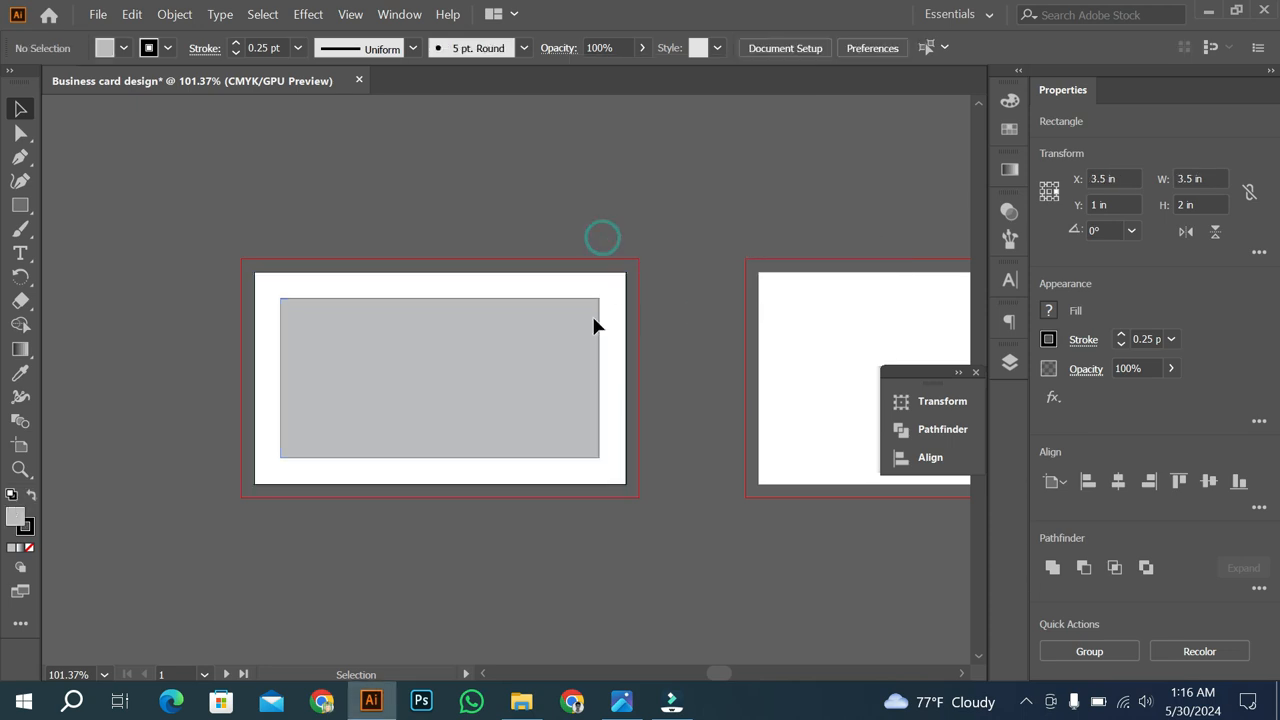
Convert the grey inset rectangle on the first artboard into a safe-area guide and deselect it.
right_click(600, 318)
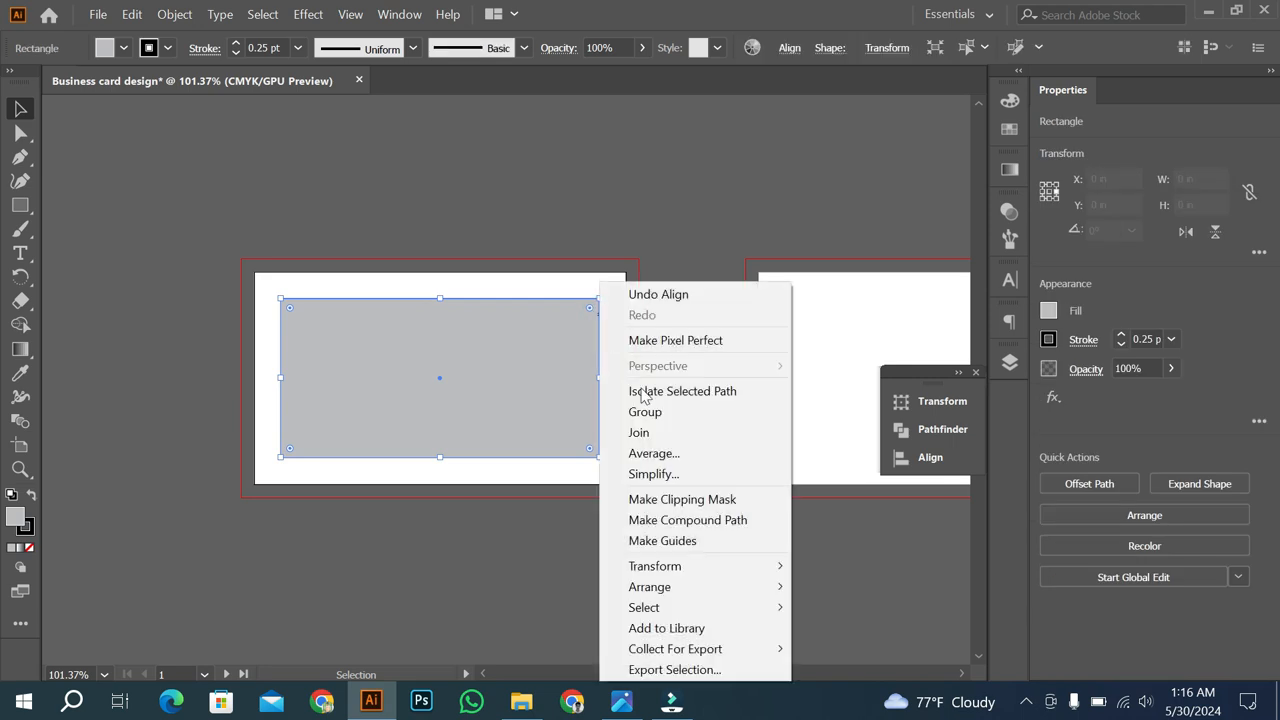
left_click(674, 537)
left_click(662, 353)
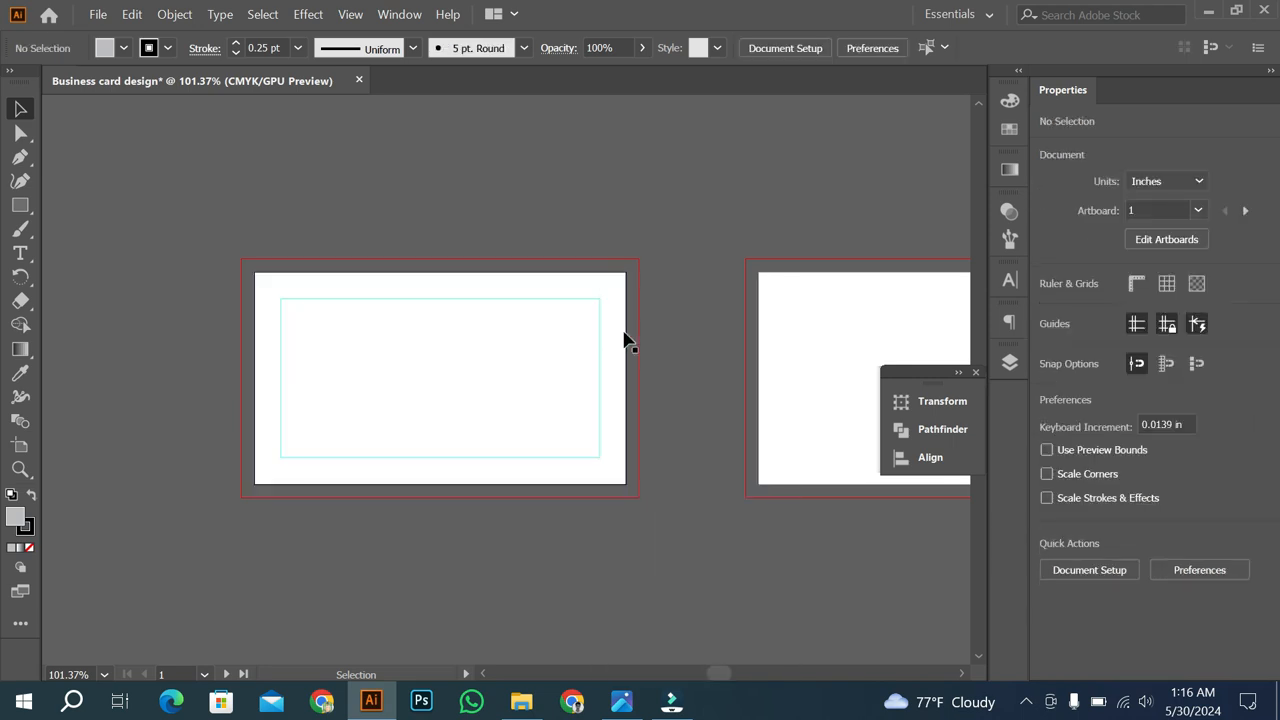
Move the white artboard rectangle to the bleed's top-left corner and enlarge it to 3.75 x 2.25 in, covering the full bleed.
left_click(622, 332)
mouse_move(322, 284)
left_mouse_down()
mouse_move(308, 270)
mouse_move(310, 283)
left_mouse_up()
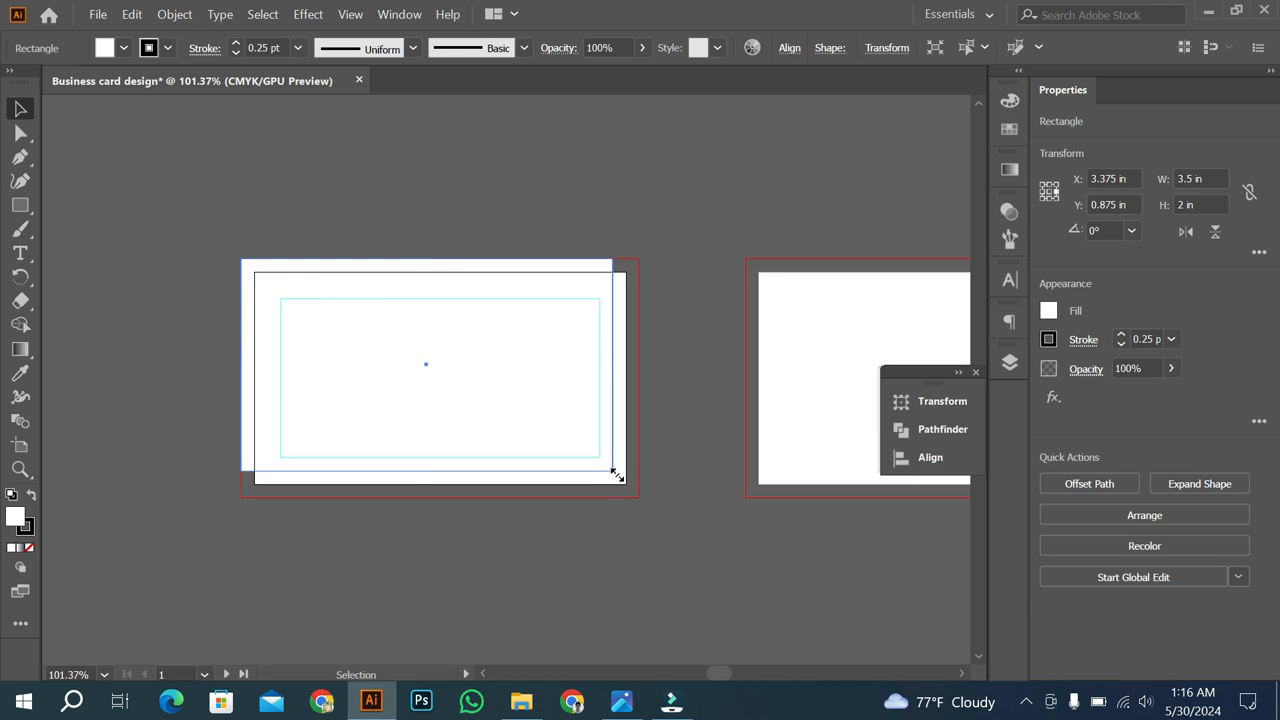
left_click_drag(616, 475, 667, 460)
left_click(684, 472)
left_click(598, 499, "ctrl")
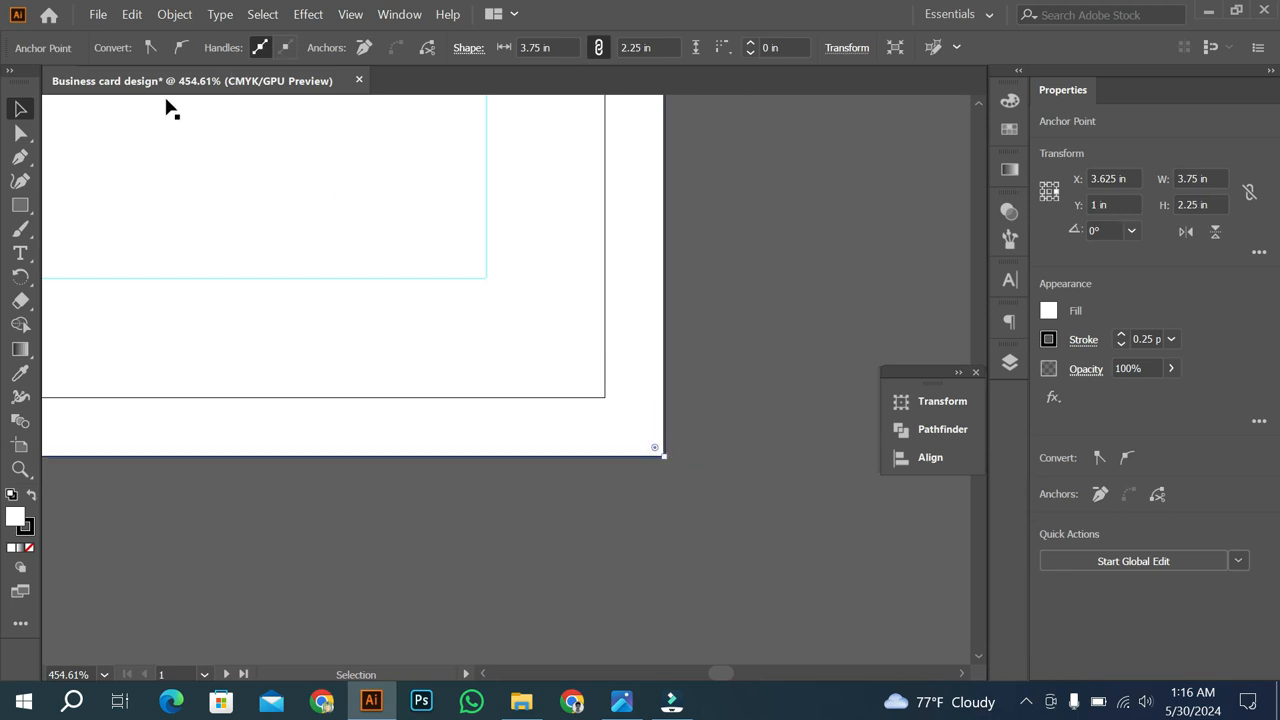
left_click(738, 424)
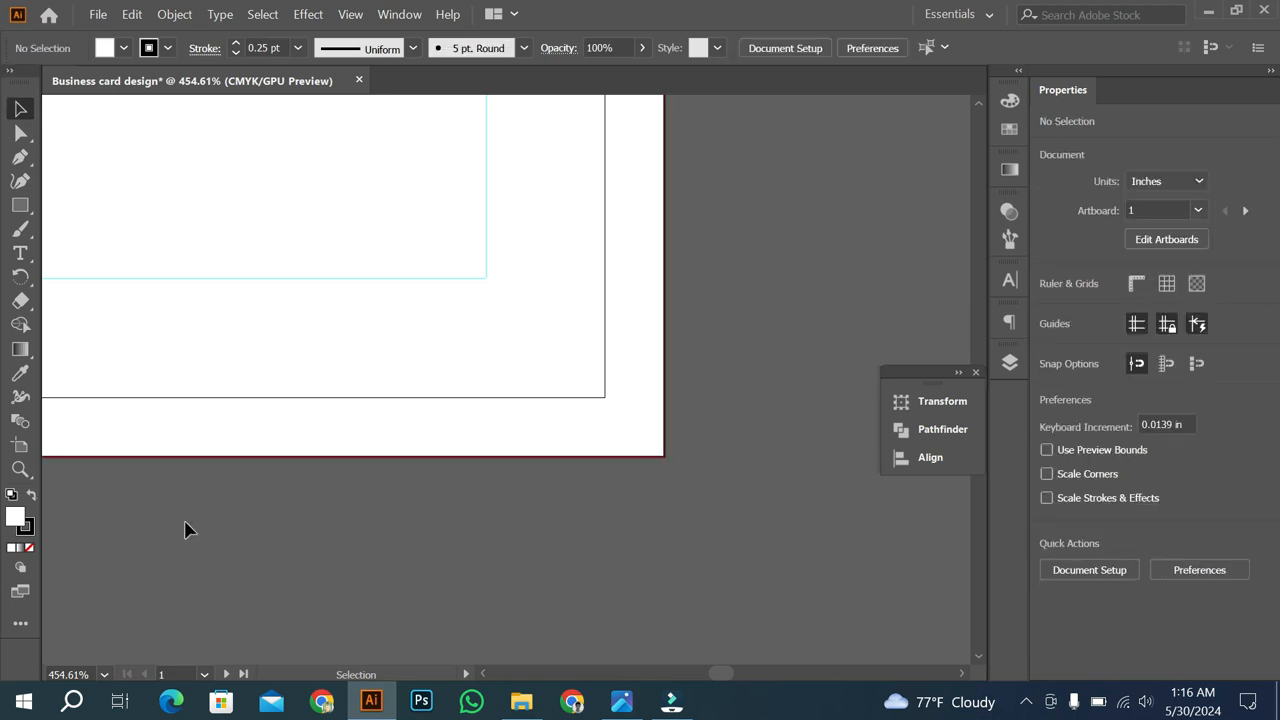
Remove the stroke from the white bleed-sized rectangle and deselect it.
left_click(263, 333)
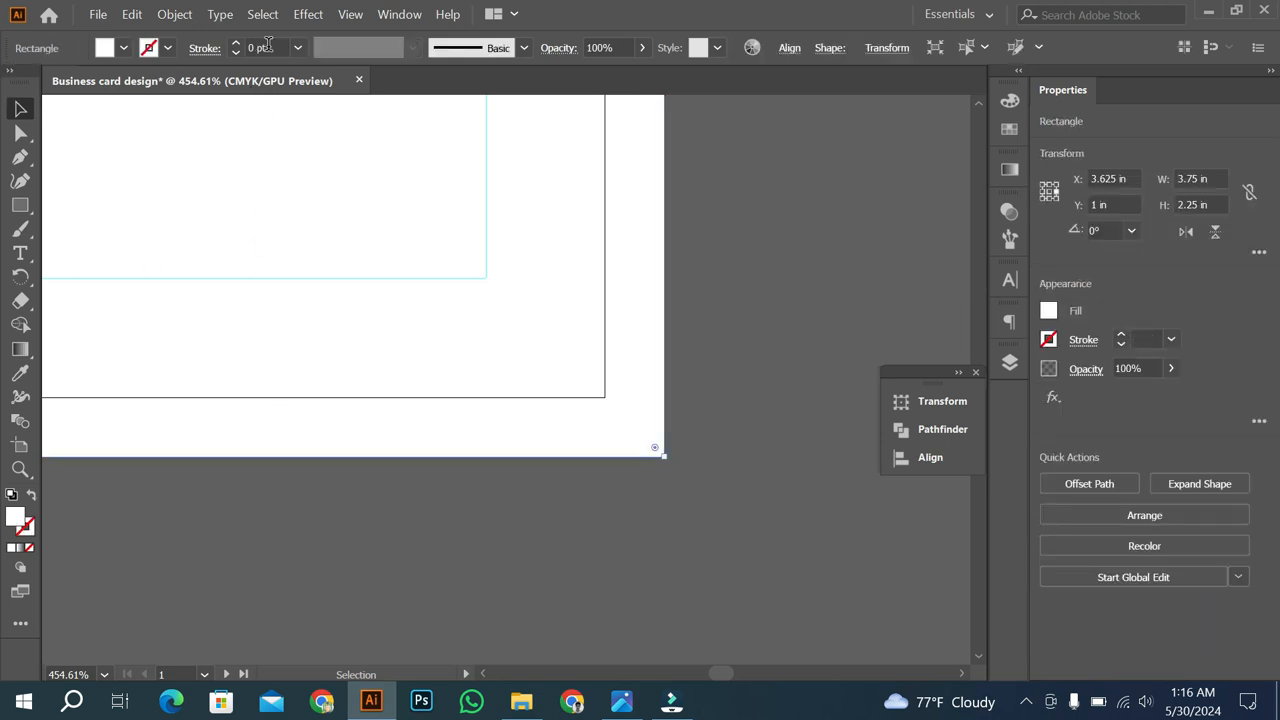
left_click(512, 522)
left_click_drag(594, 427, 472, 477)
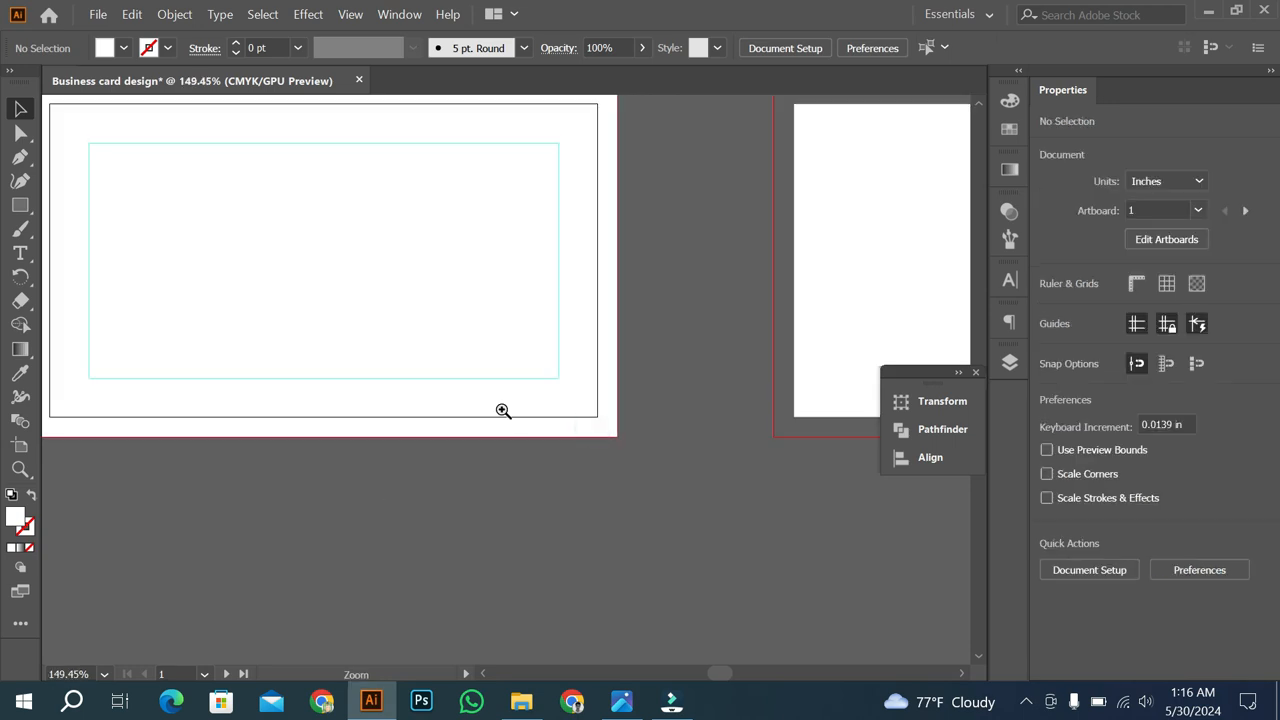
mouse_move(504, 410)
left_mouse_down()
mouse_move(422, 437)
mouse_move(509, 423)
left_mouse_up()
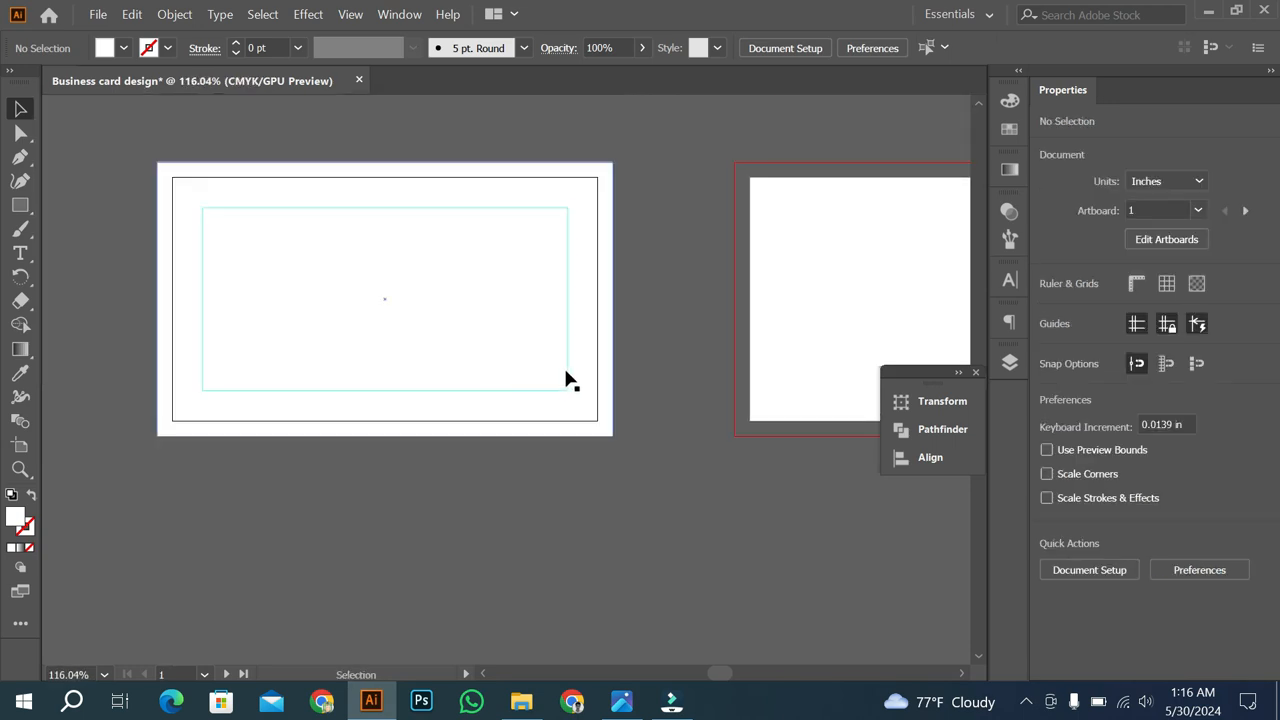
Unlock the guides and copy the white rectangle with its safe-area guide onto the second artboard, aligned with the bleed.
right_click(567, 378)
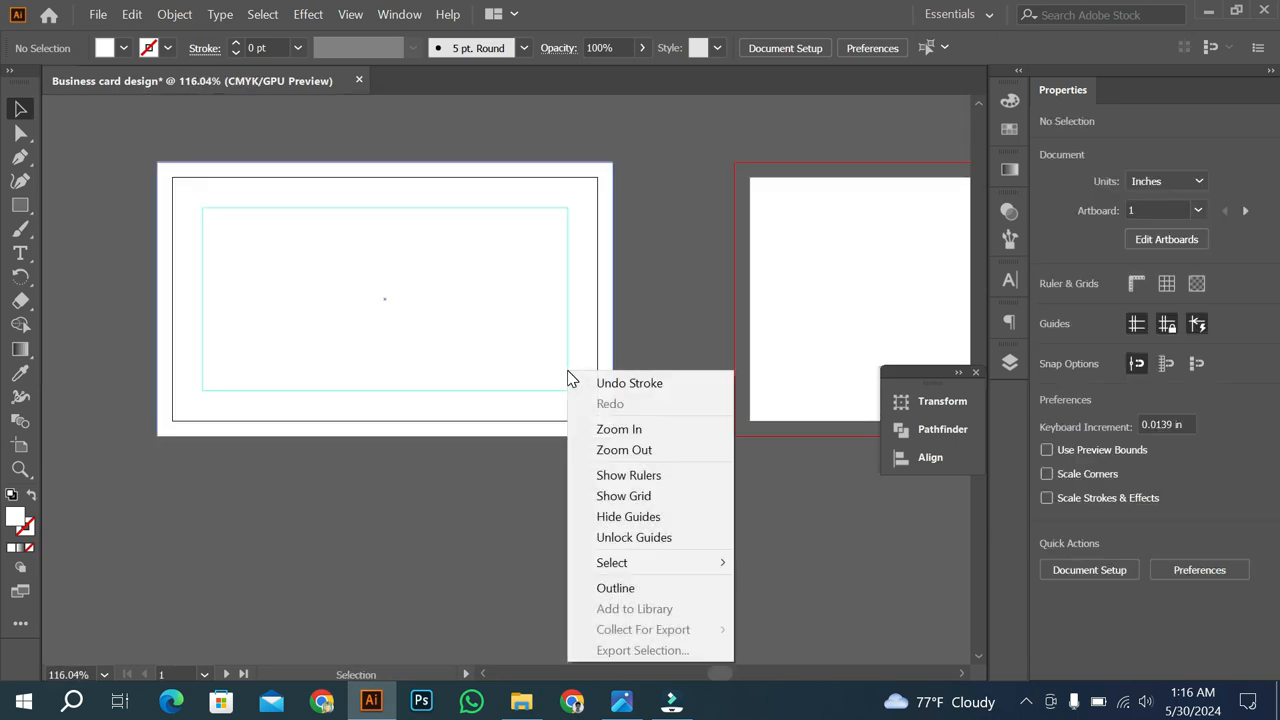
left_click(630, 537)
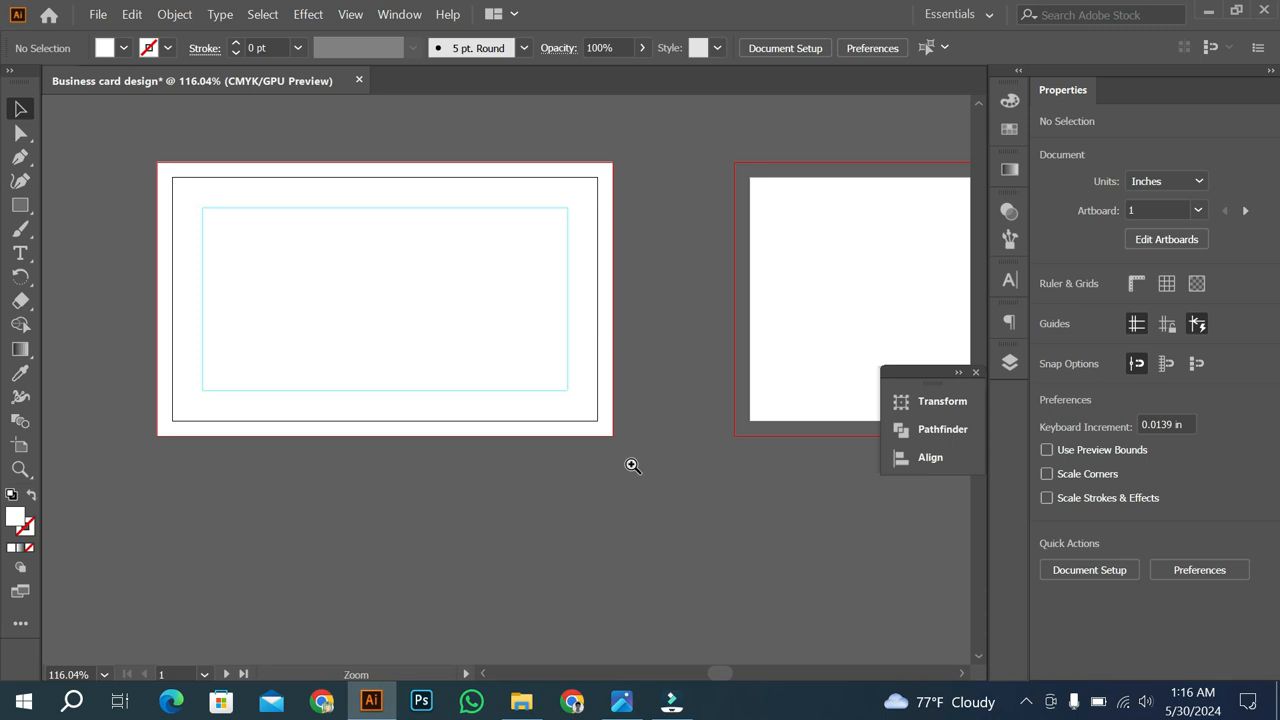
left_click_drag(633, 466, 508, 419)
left_click_drag(334, 311, 840, 320)
scroll(790, 333, "down", 3)
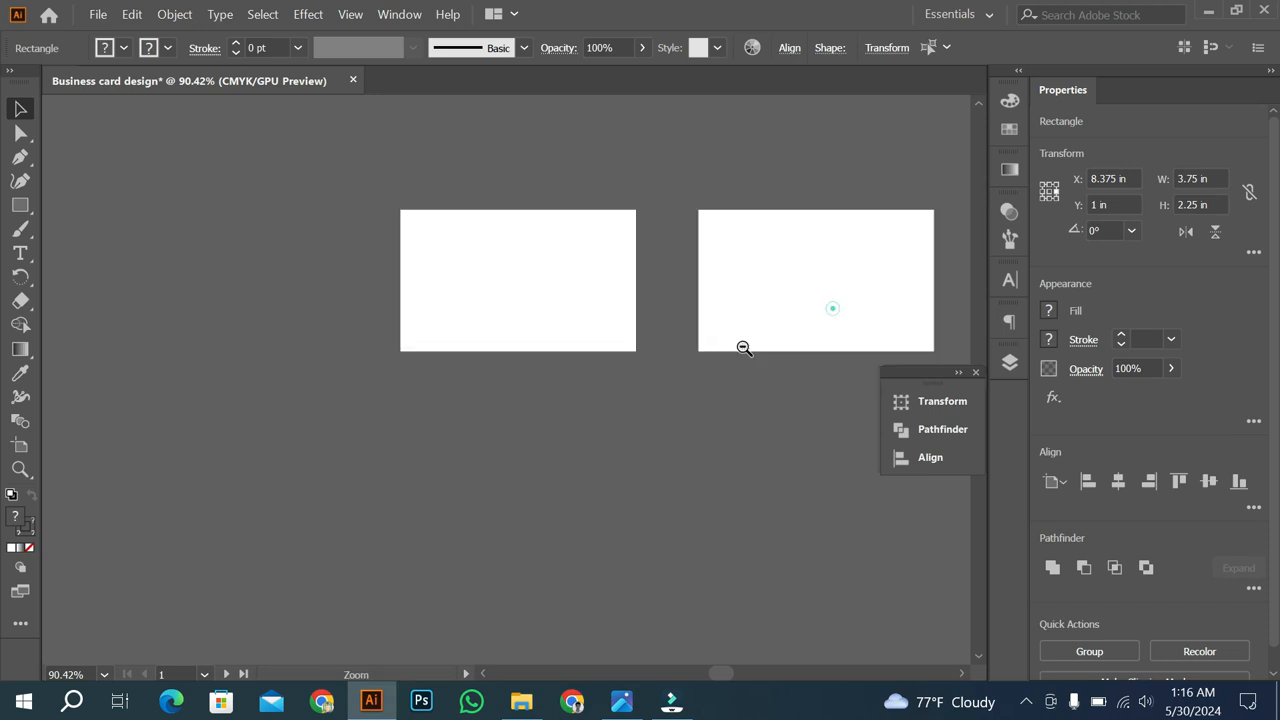
left_click(521, 204)
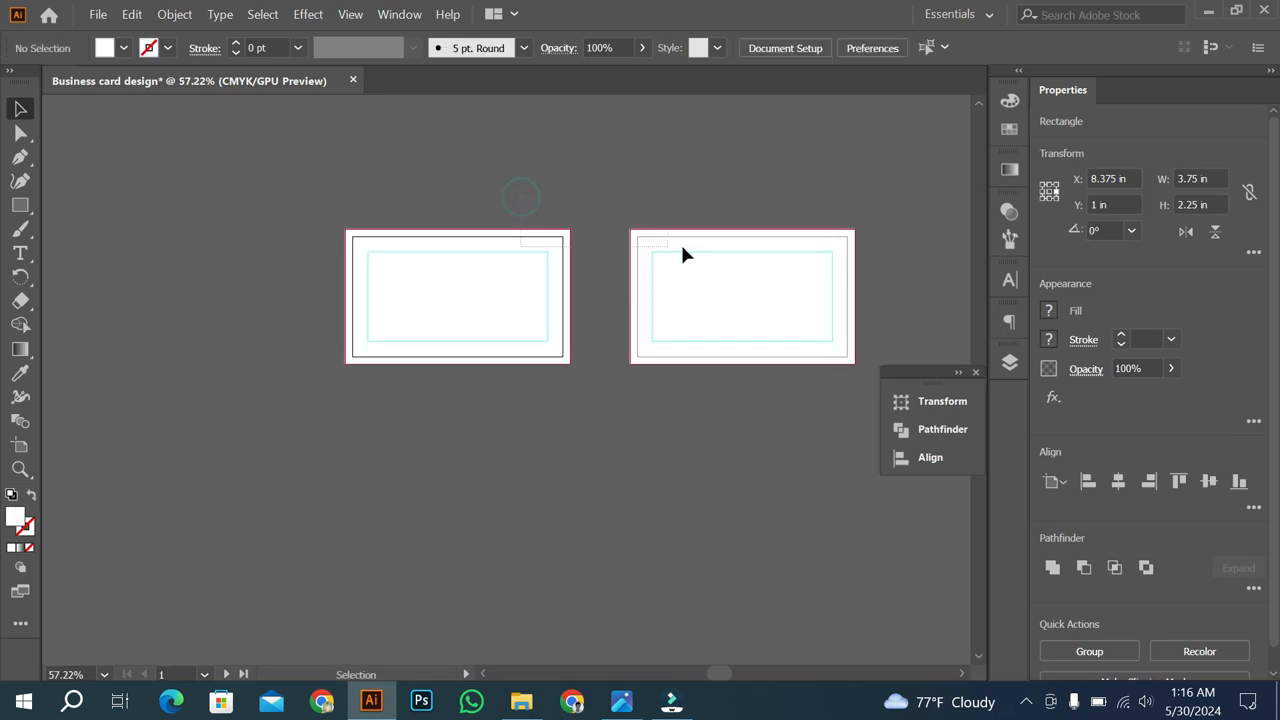
Lock the white background rectangles on both artboards, and lock the safe-area guides again.
key("ctrl+a")
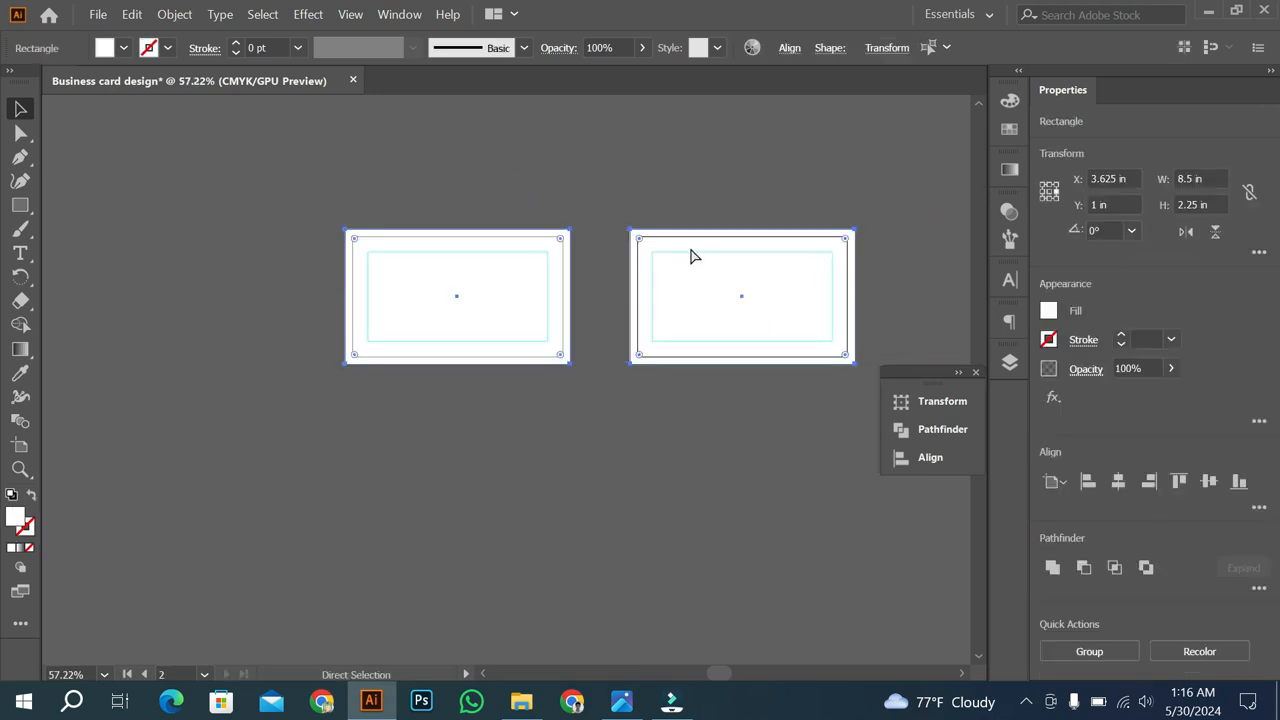
key("ctrl+shift+a")
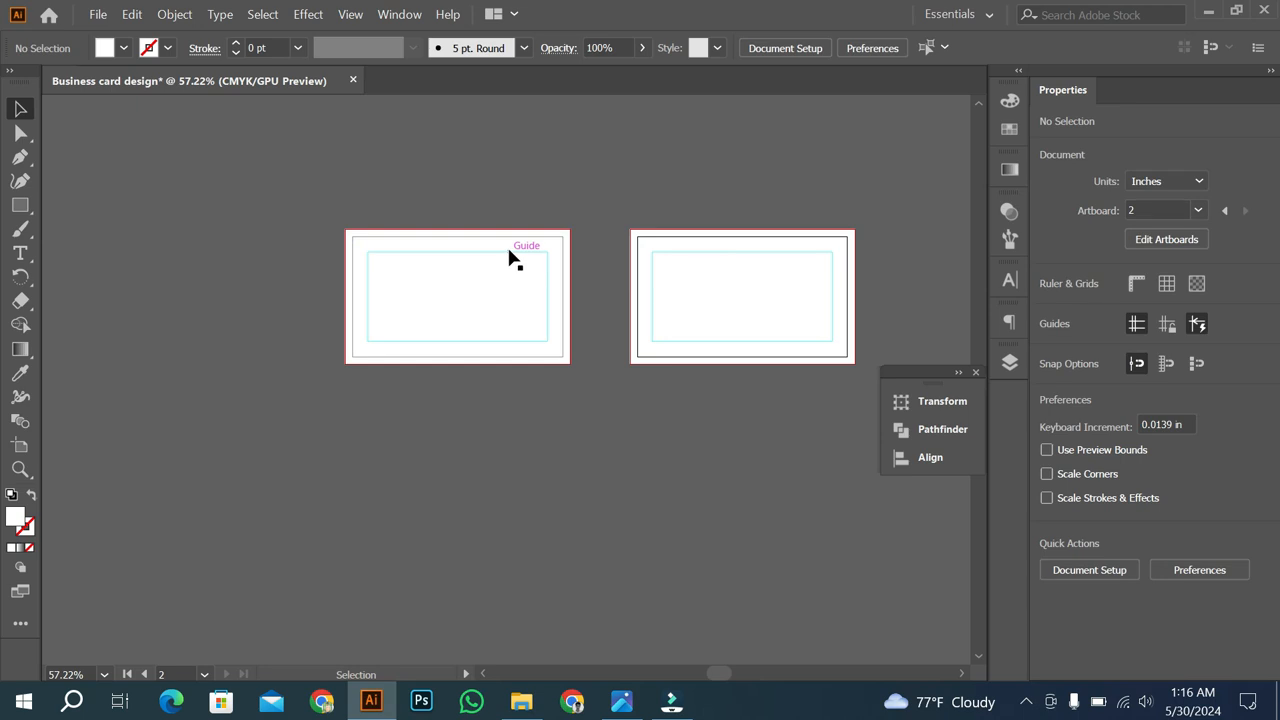
left_click(509, 259)
right_click(510, 255)
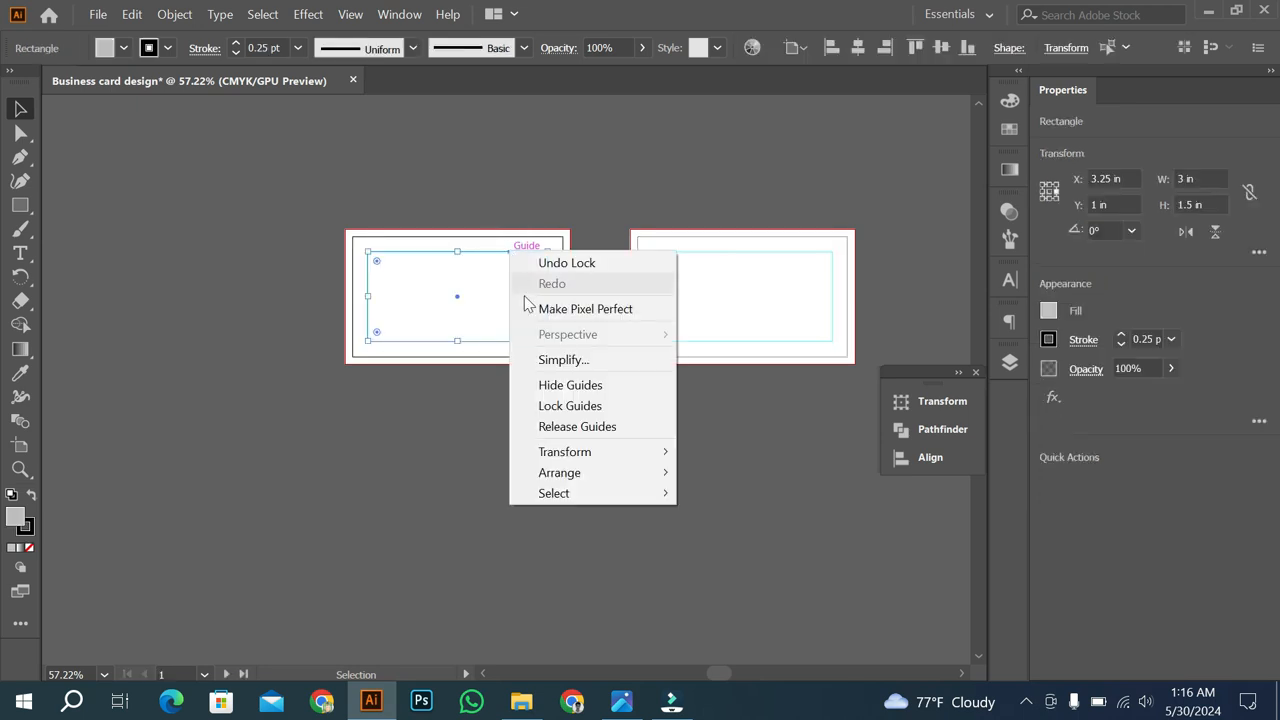
left_click(567, 406)
left_click(704, 298)
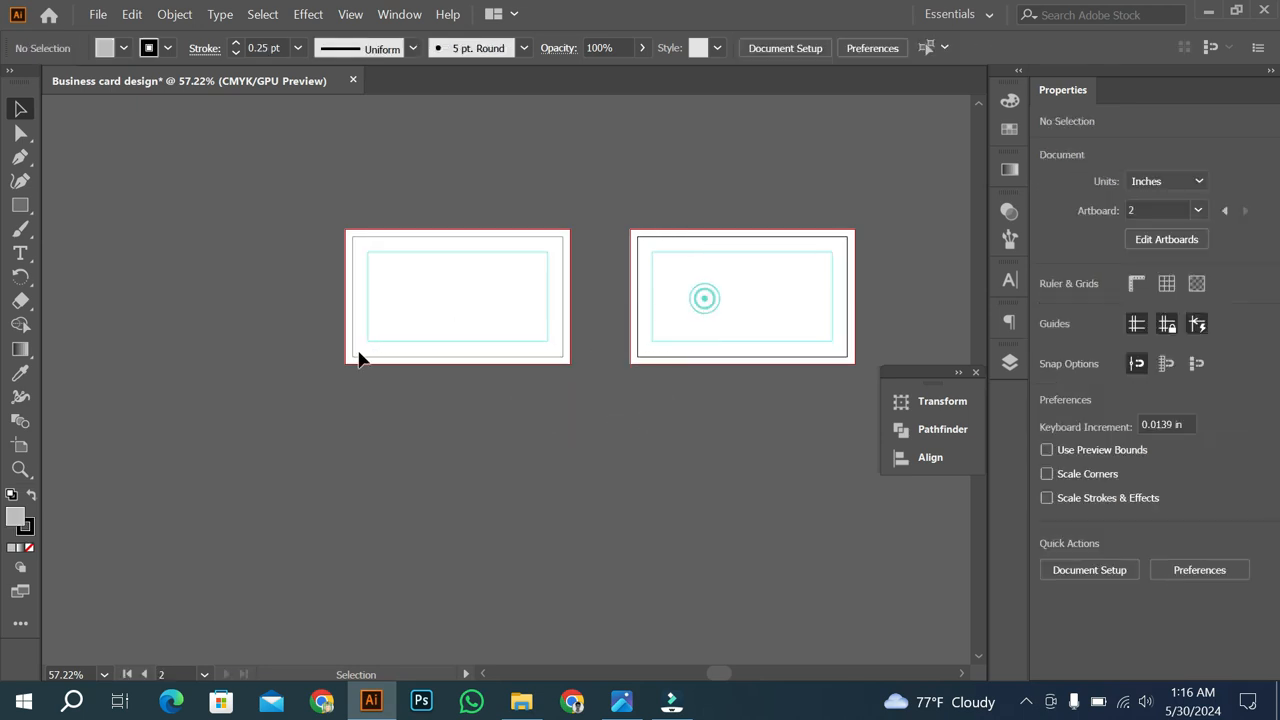
Place the reference image Business_Card_Mockup_1 from the Business card 06 folder in File Explorer into the Illustrator document.
left_click_drag(471, 289, 549, 441)
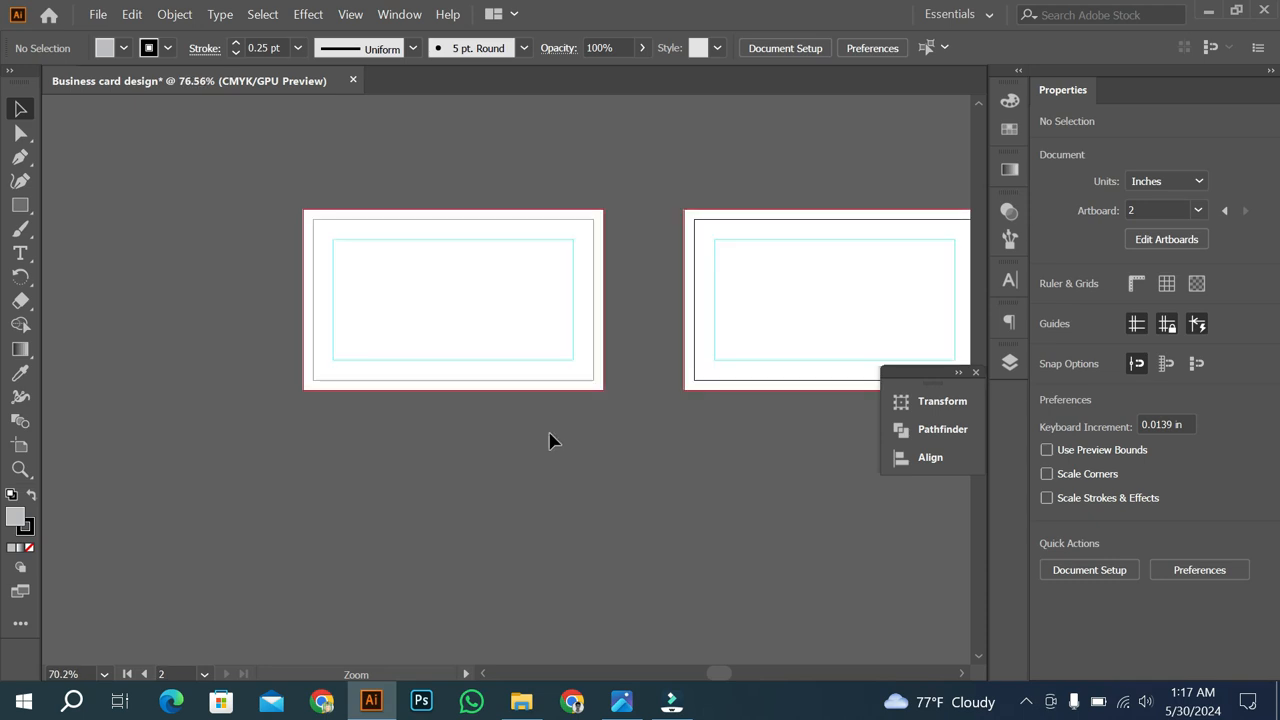
left_click(624, 701)
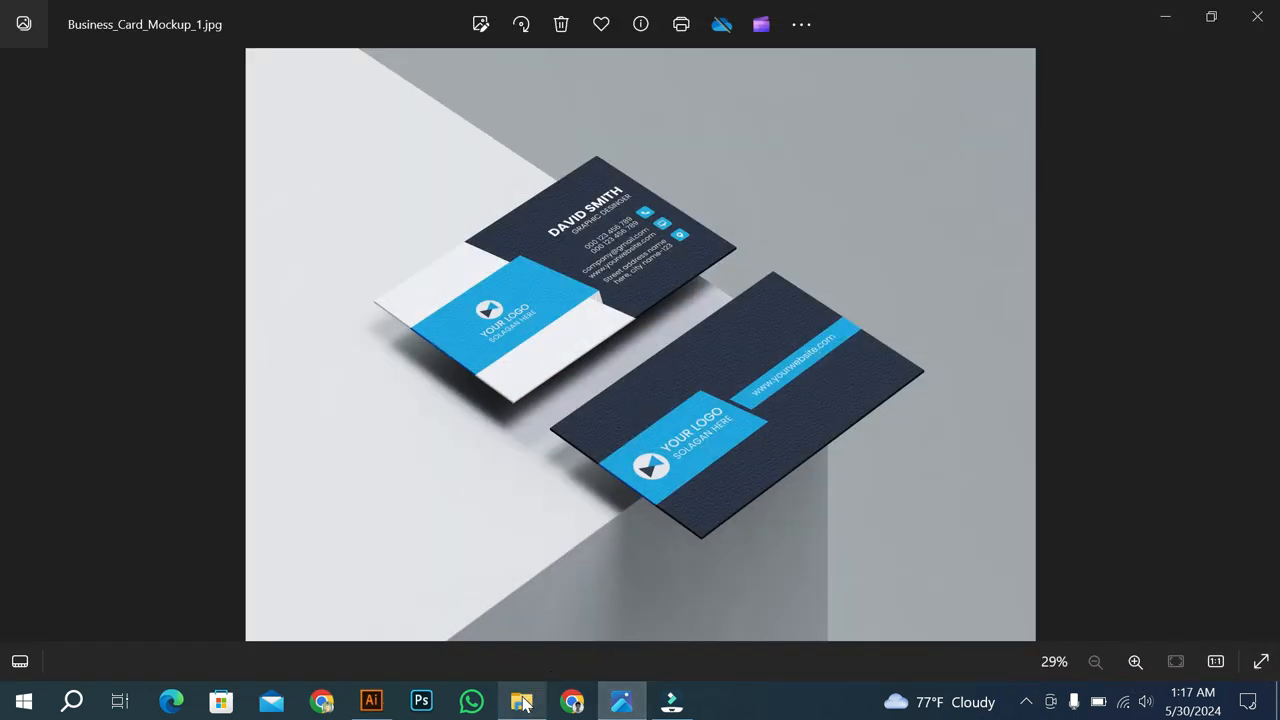
left_click(522, 701)
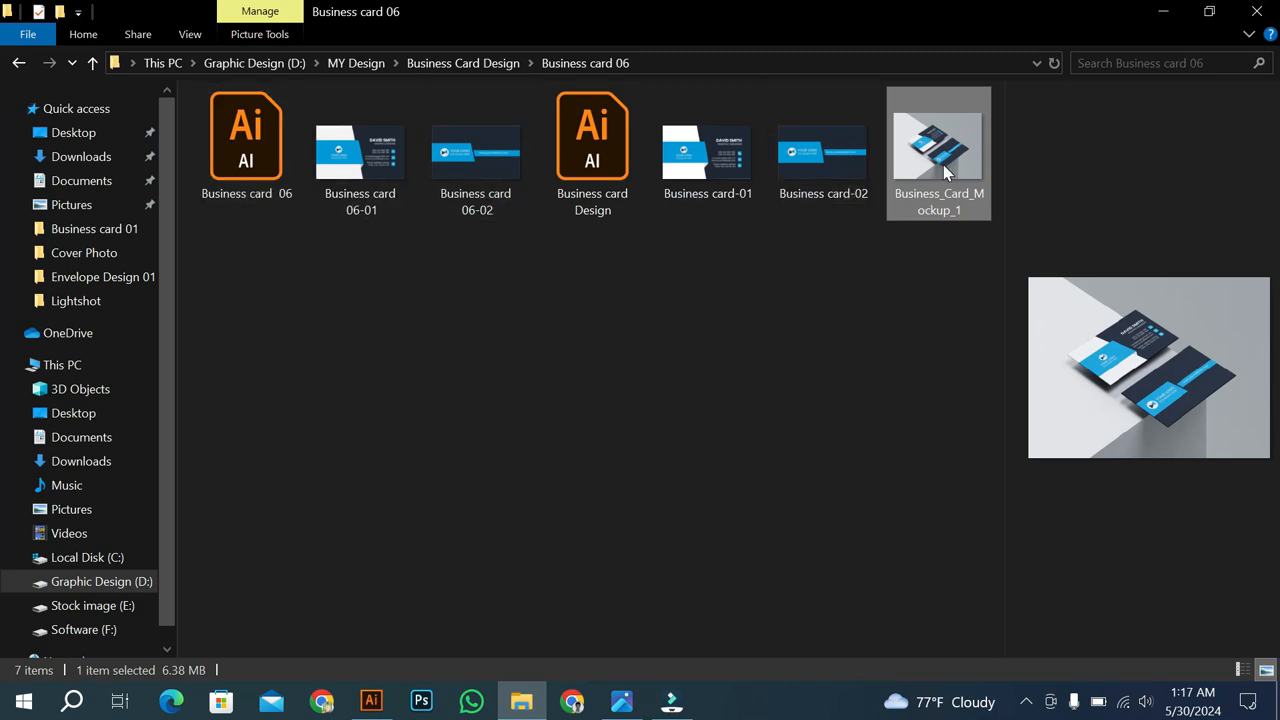
left_click_drag(943, 164, 393, 546)
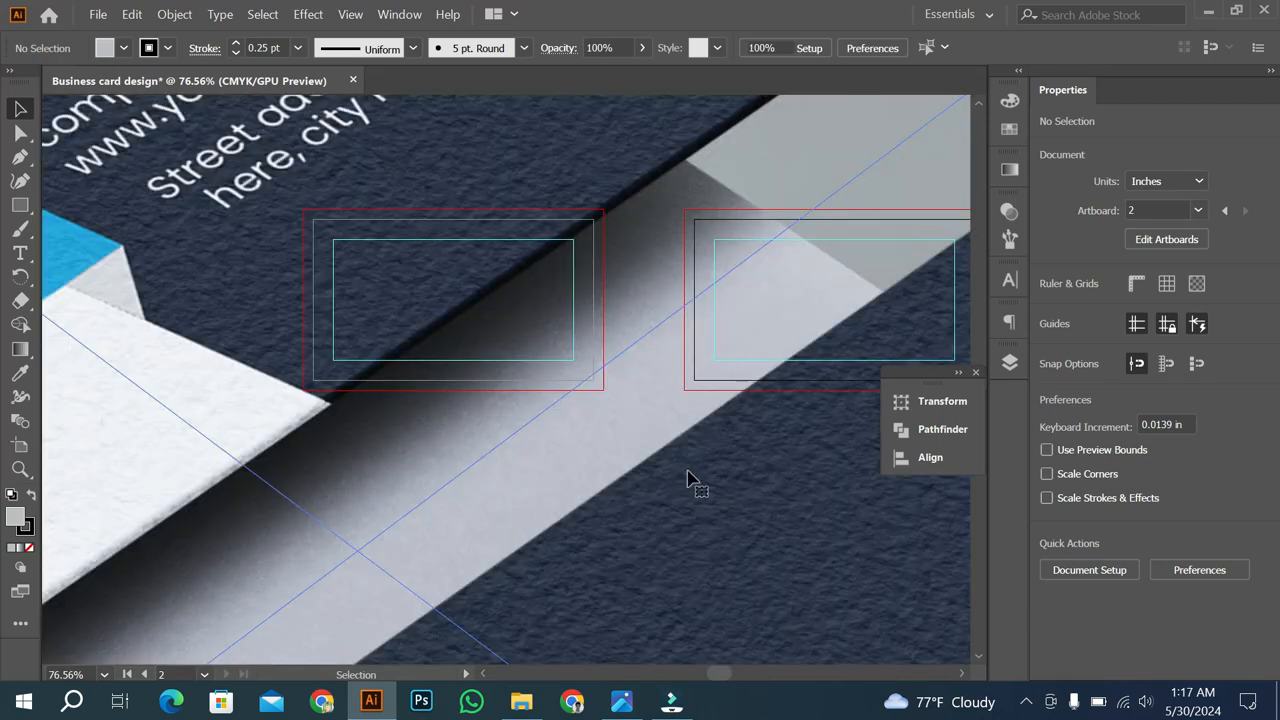
left_click_drag(692, 465, 436, 520)
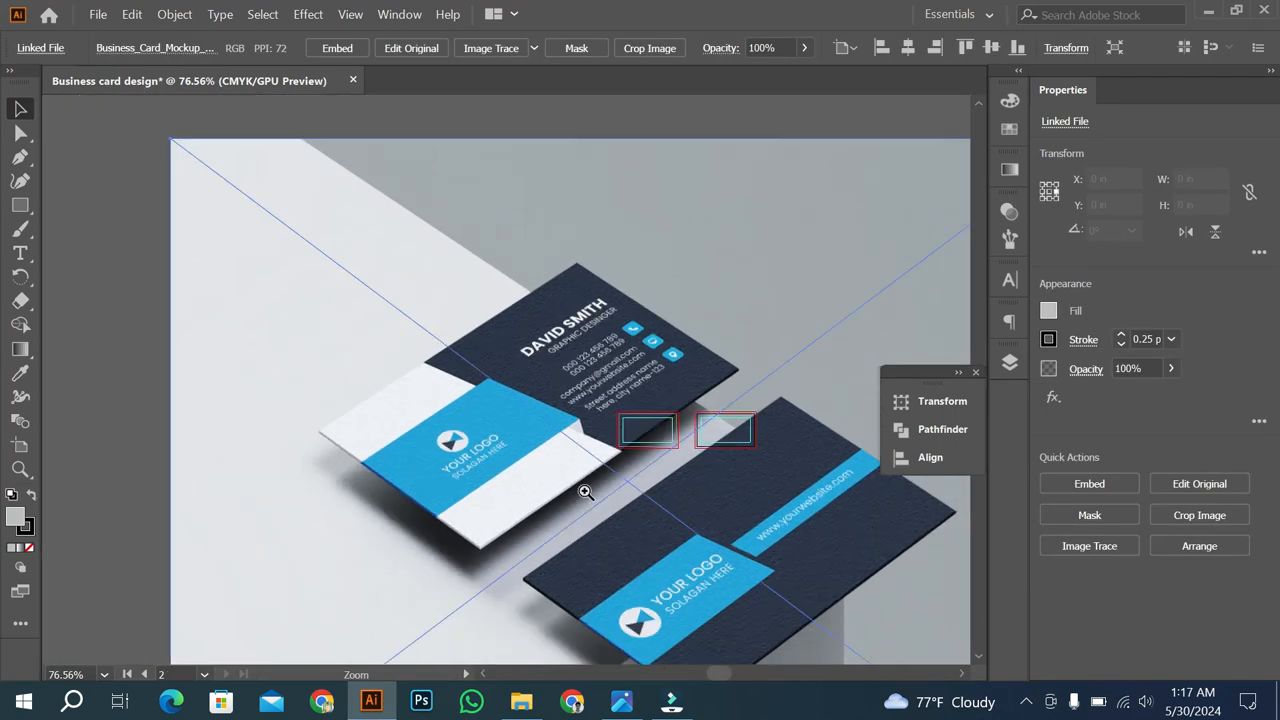
left_click(586, 491, "ctrl")
Scale the mockup image down to about 5.36 x 4.02 in and position it beside the first artboard, on its left.
left_click_drag(537, 465, 497, 331)
left_click_drag(593, 403, 490, 414)
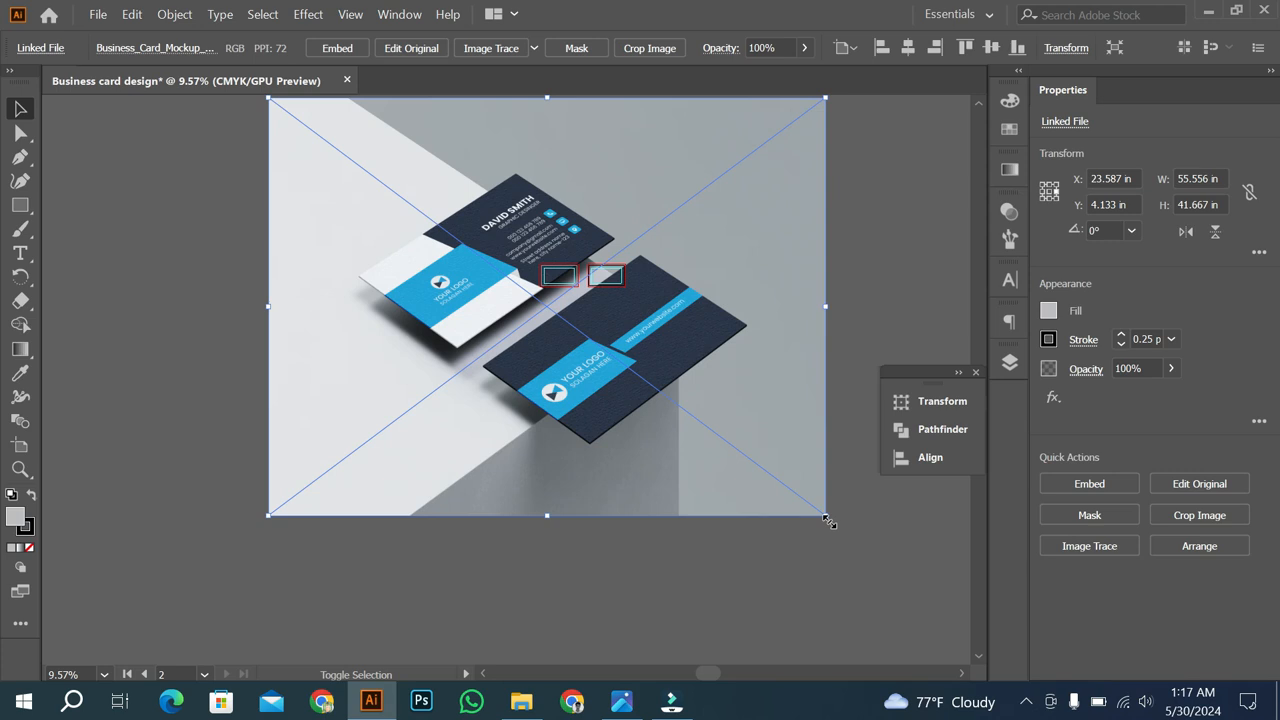
left_click_drag(828, 521, 482, 307)
left_click_drag(469, 246, 465, 287)
scroll(465, 287, "up", 2)
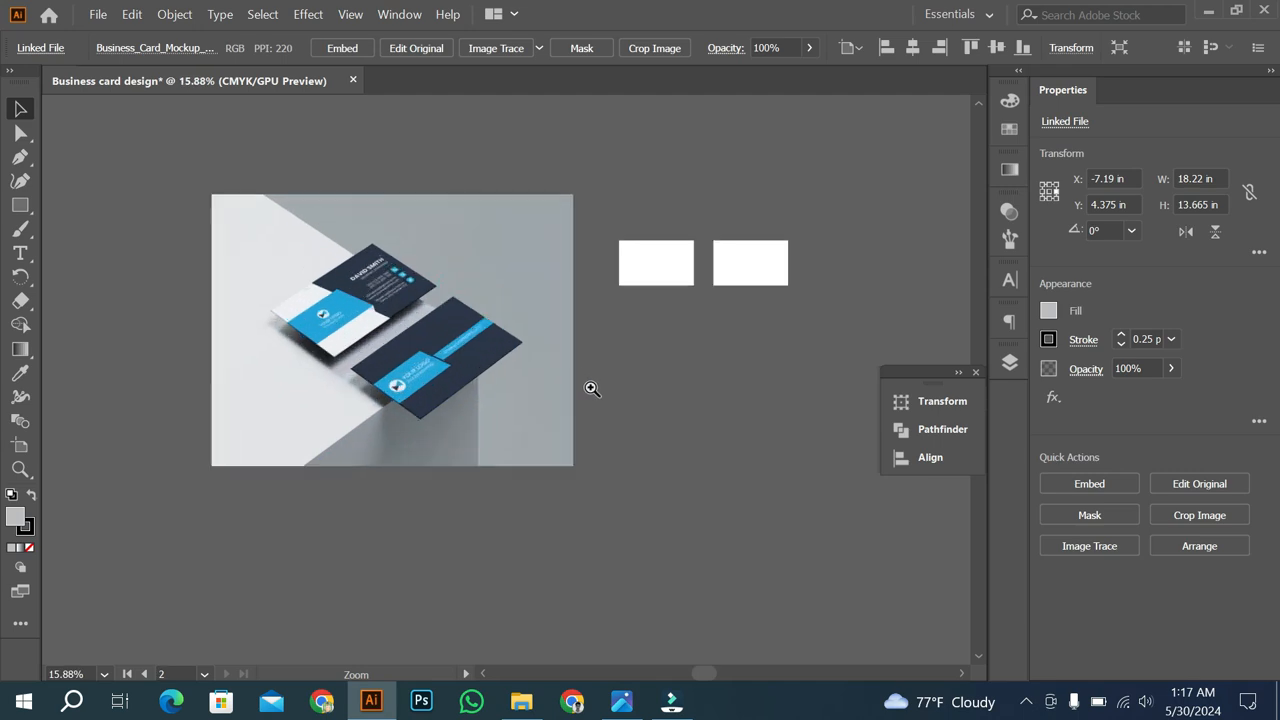
left_click_drag(575, 470, 568, 277)
scroll(593, 268, "up", 3)
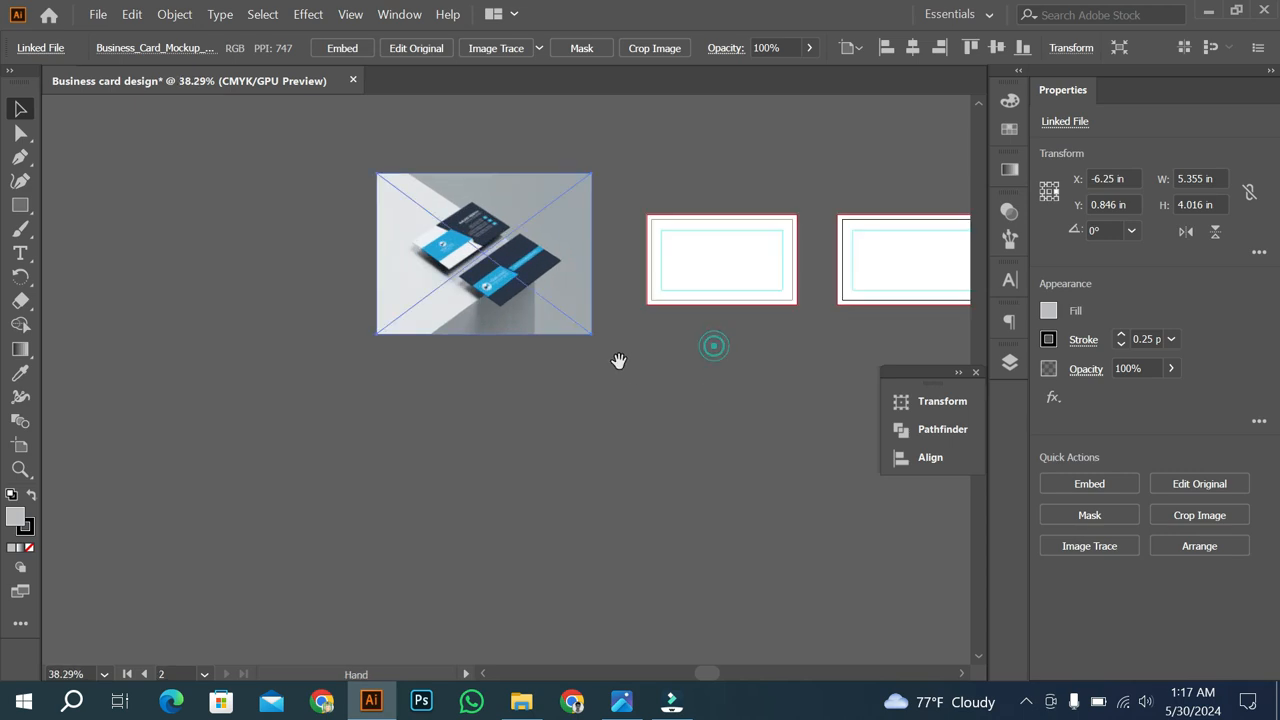
left_click_drag(594, 375, 591, 378)
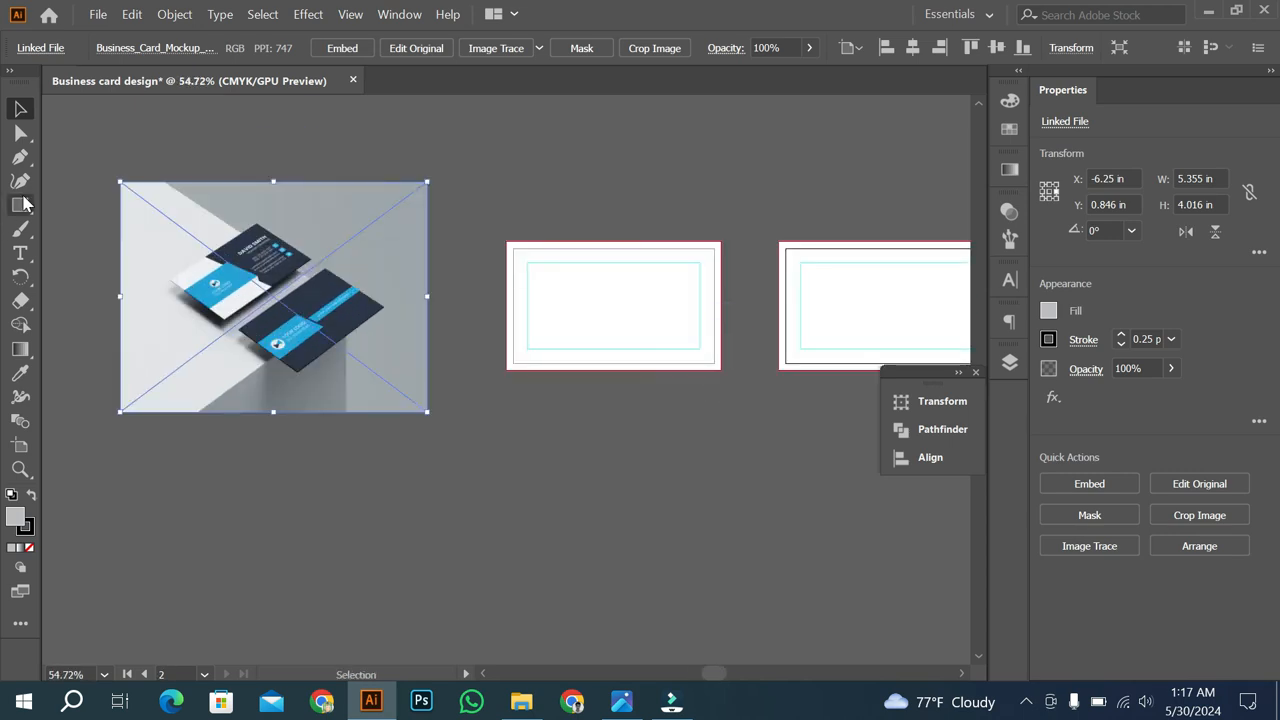
Draw a grey rectangle about 2.02 x 2.25 in over the right part of the first card's bleed area and remove its stroke.
left_click(21, 203)
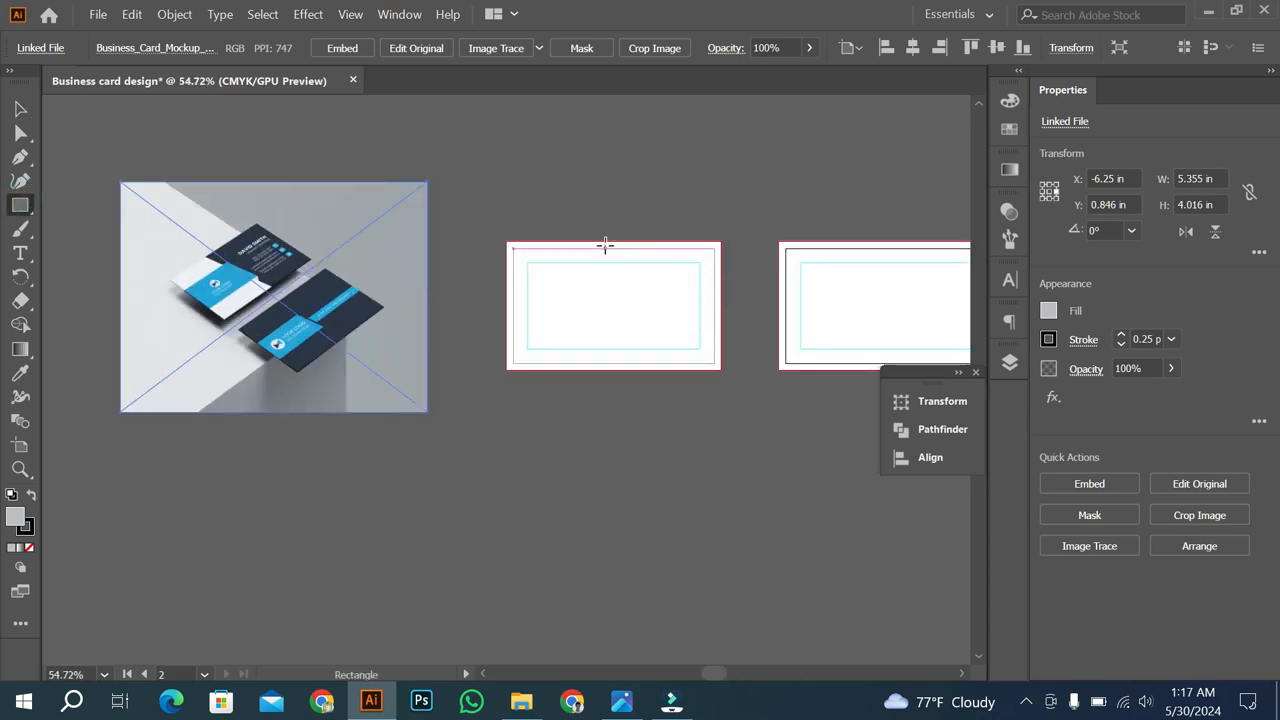
left_click_drag(605, 241, 720, 370)
left_click_drag(680, 260, 835, 372)
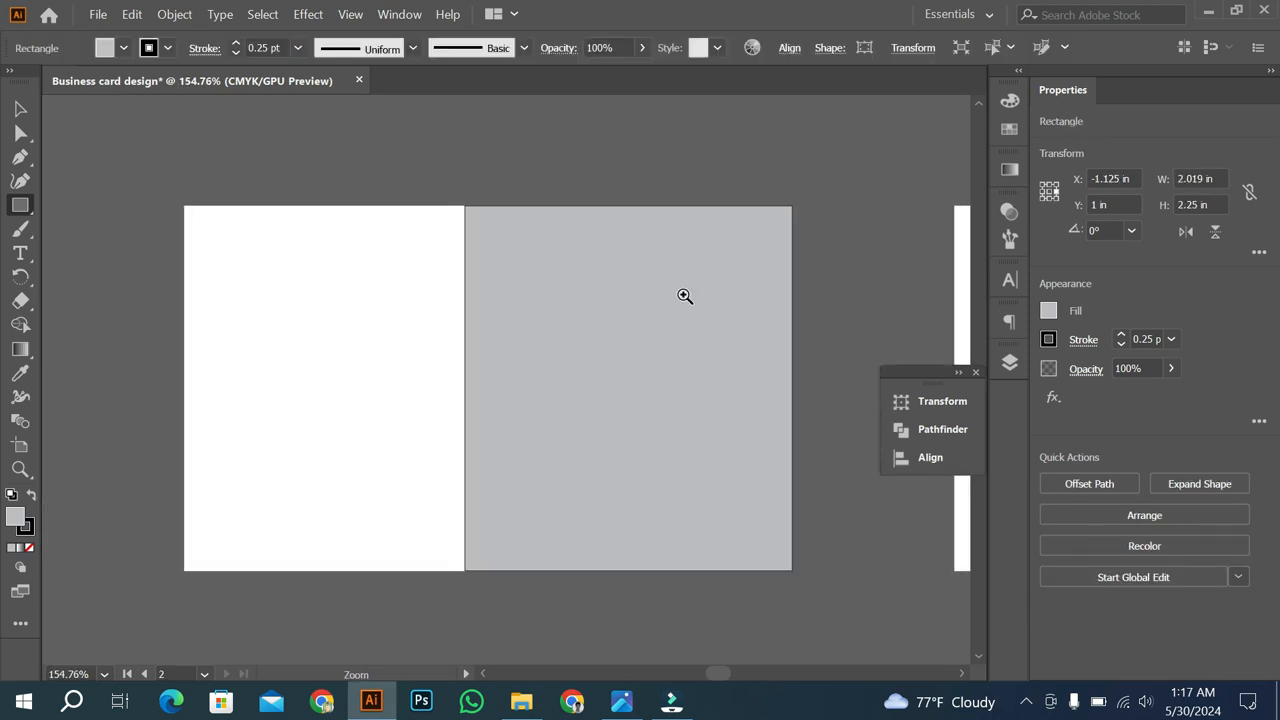
left_click_drag(525, 216, 606, 321)
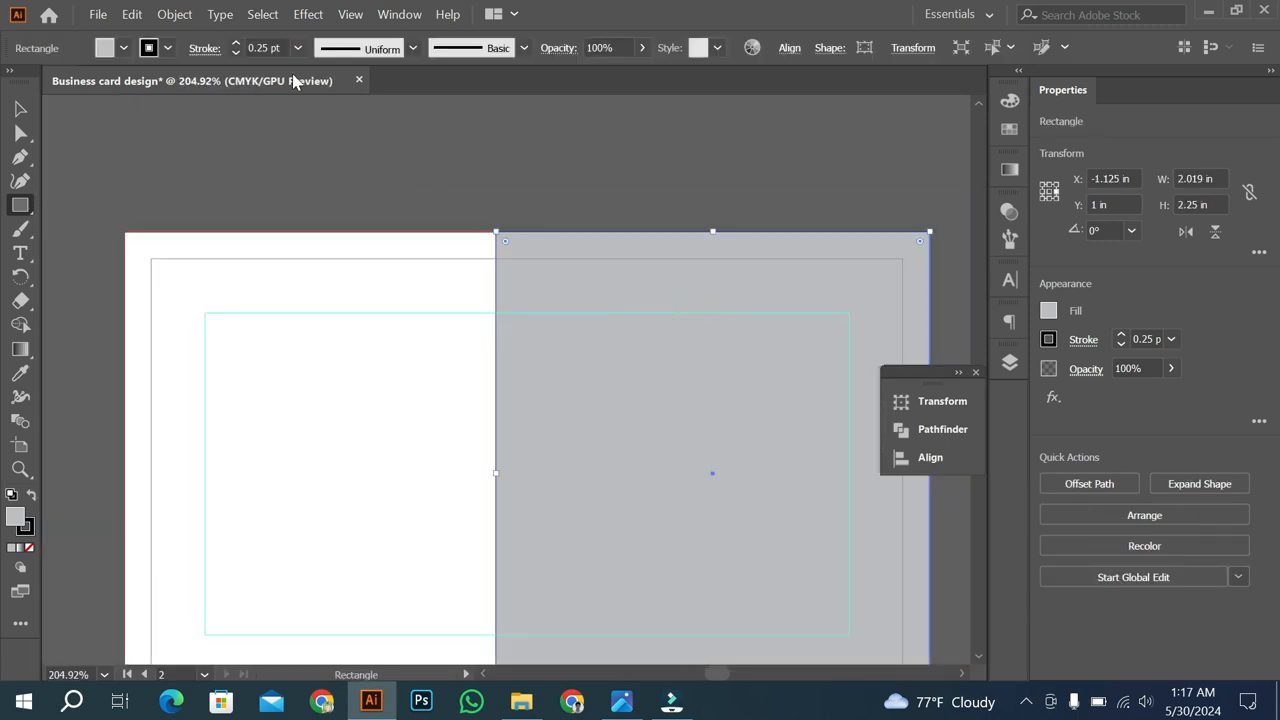
scroll(272, 49, "down", 1)
left_click_drag(700, 323, 420, 376)
mouse_move(662, 373)
left_mouse_down()
mouse_move(590, 370)
mouse_move(680, 389)
left_mouse_up()
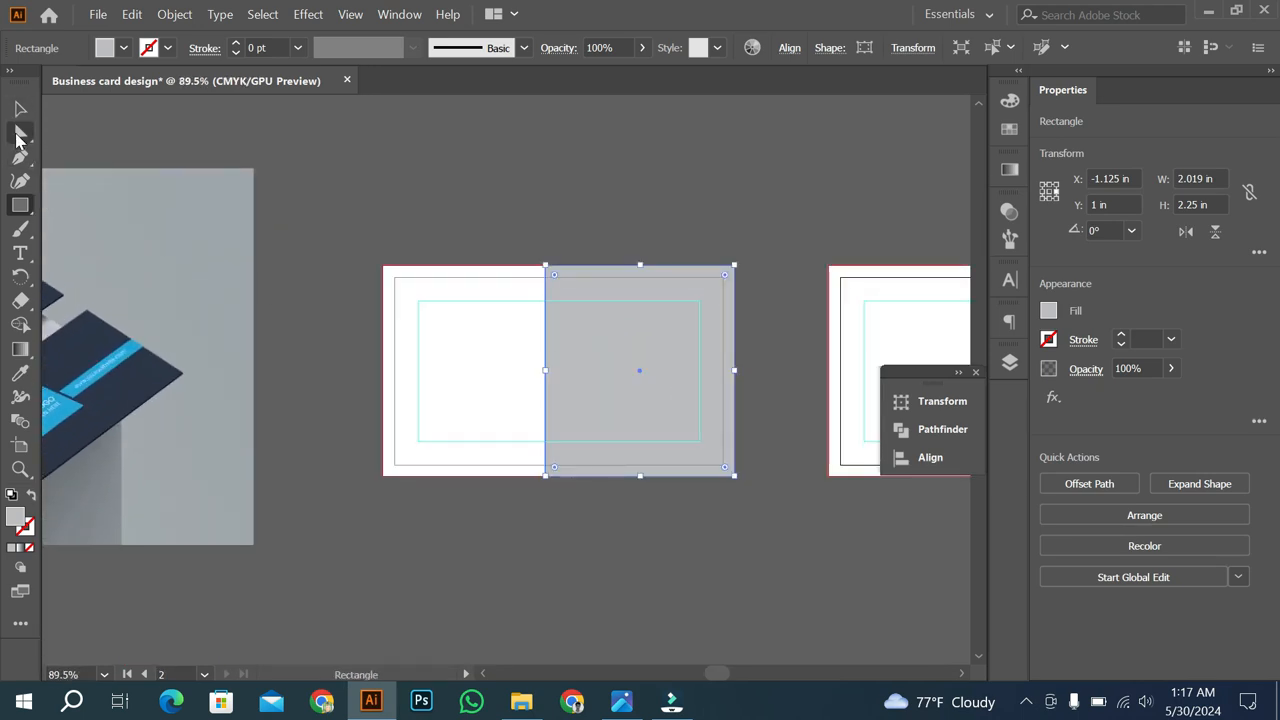
Slant the grey rectangle by moving its top-left corner about 0.3 in left, and shift the shape about 0.27 in right.
left_click(19, 135)
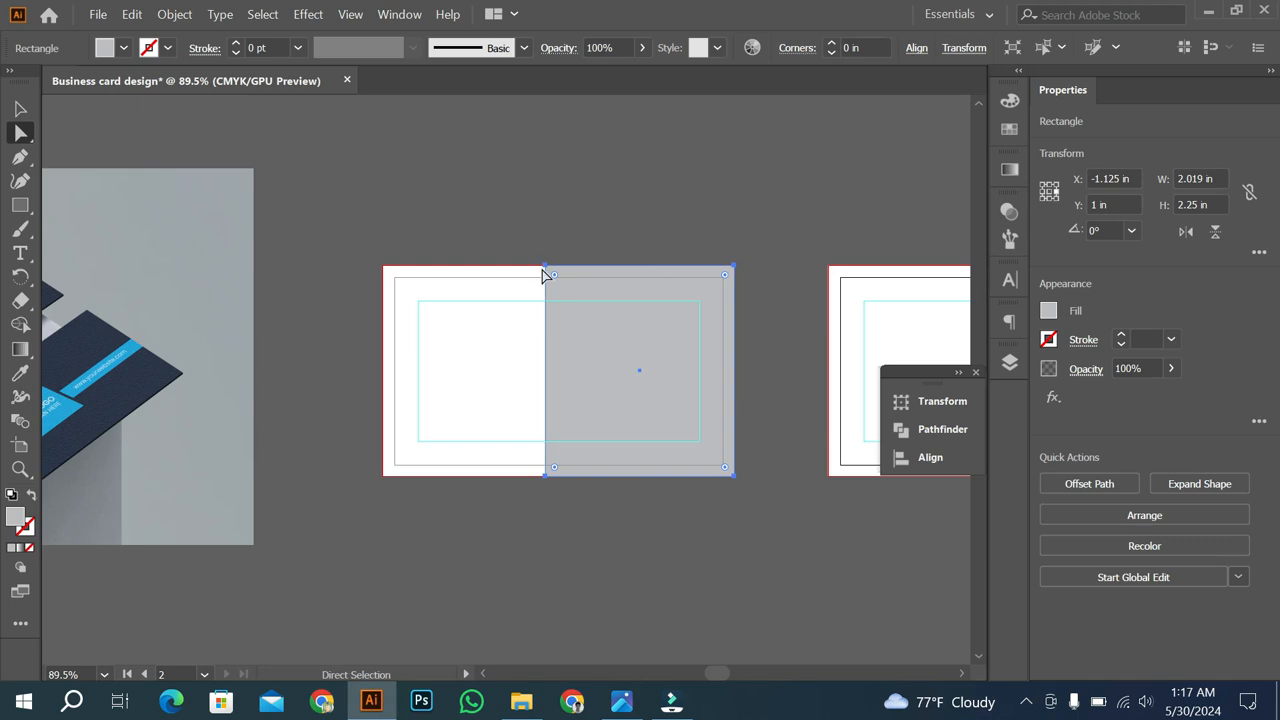
left_click_drag(546, 271, 519, 270)
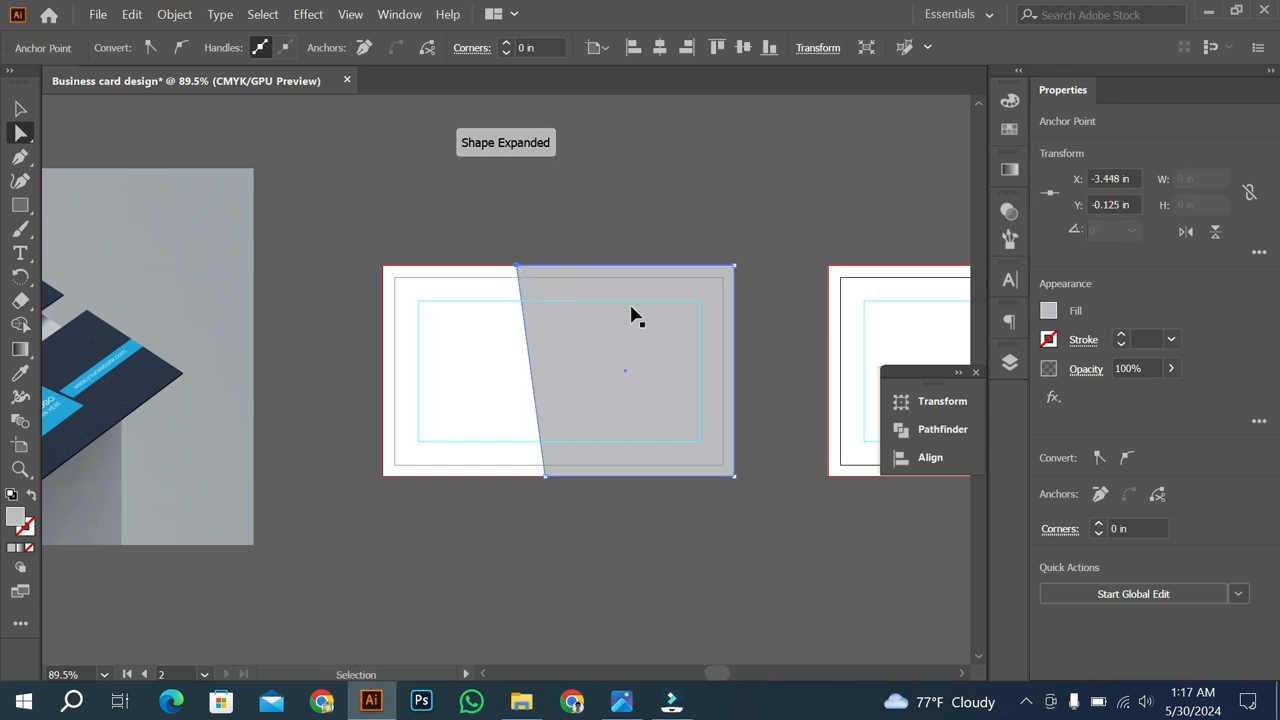
scroll(632, 314, "down", 2)
left_click_drag(572, 321, 621, 355)
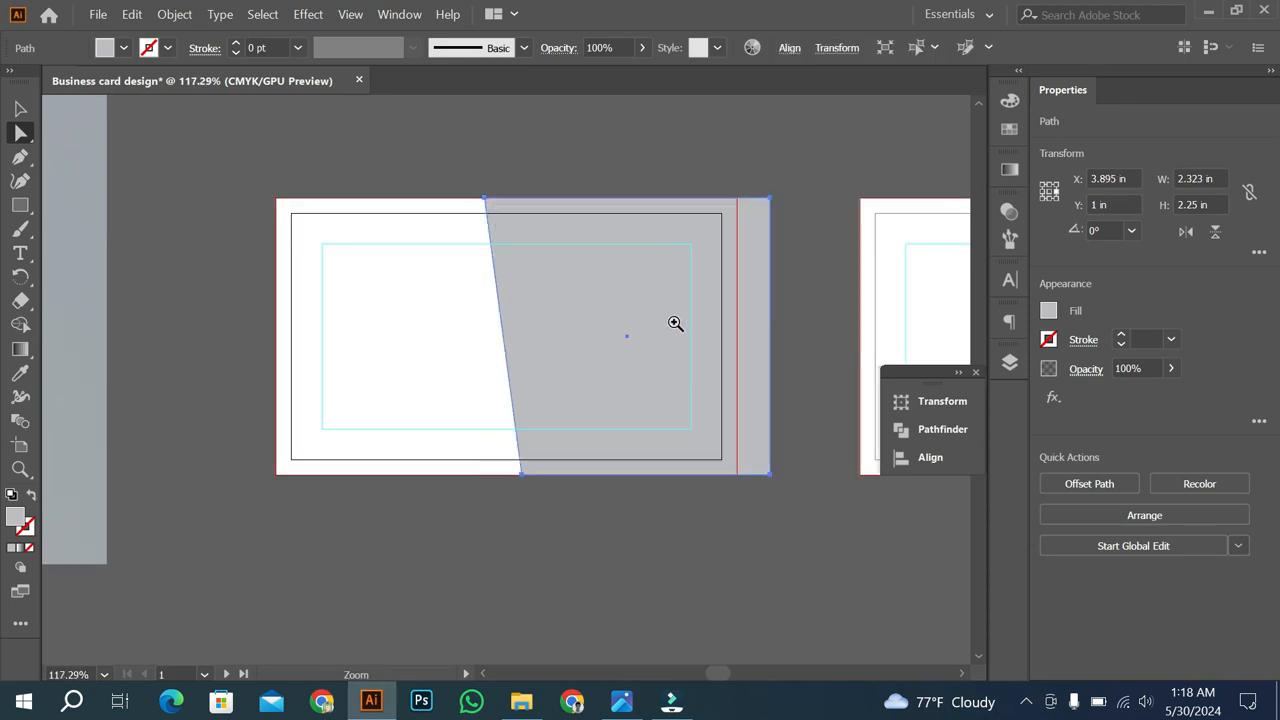
left_click_drag(674, 323, 623, 331)
Move the slanted shape's right edge inward so it no longer extends past the first card's bleed.
left_click(736, 209)
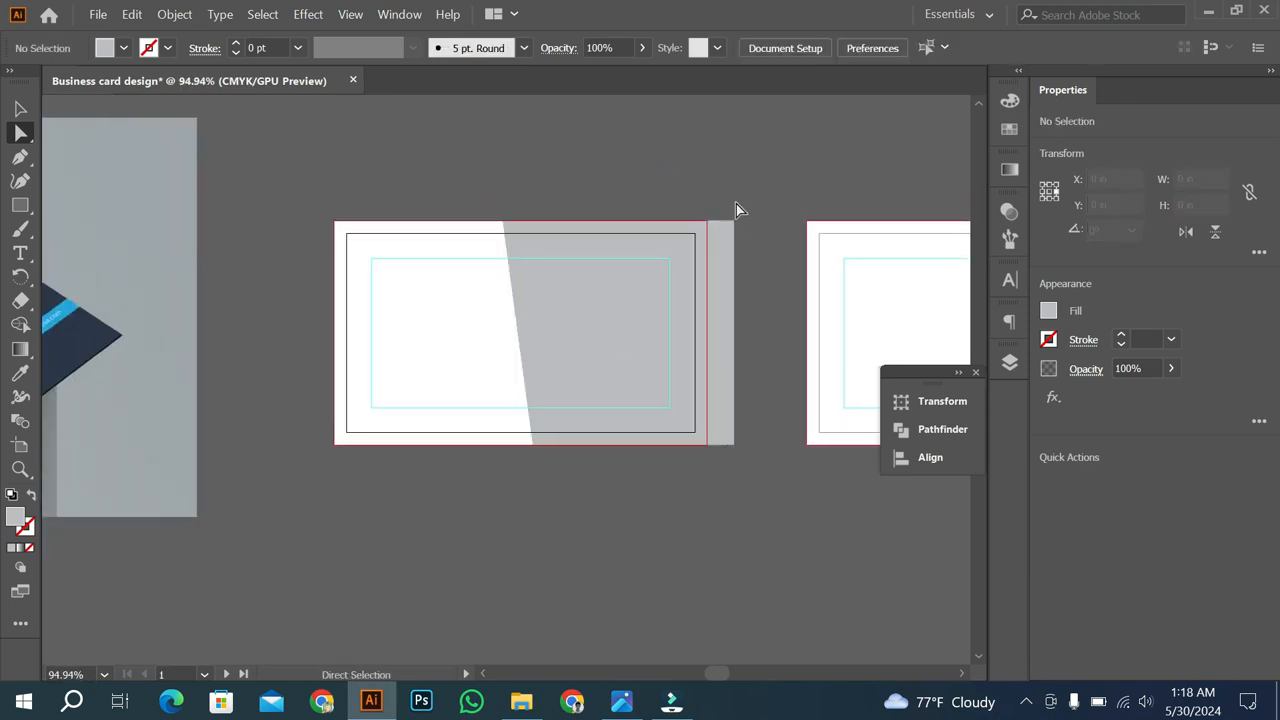
left_click(733, 337)
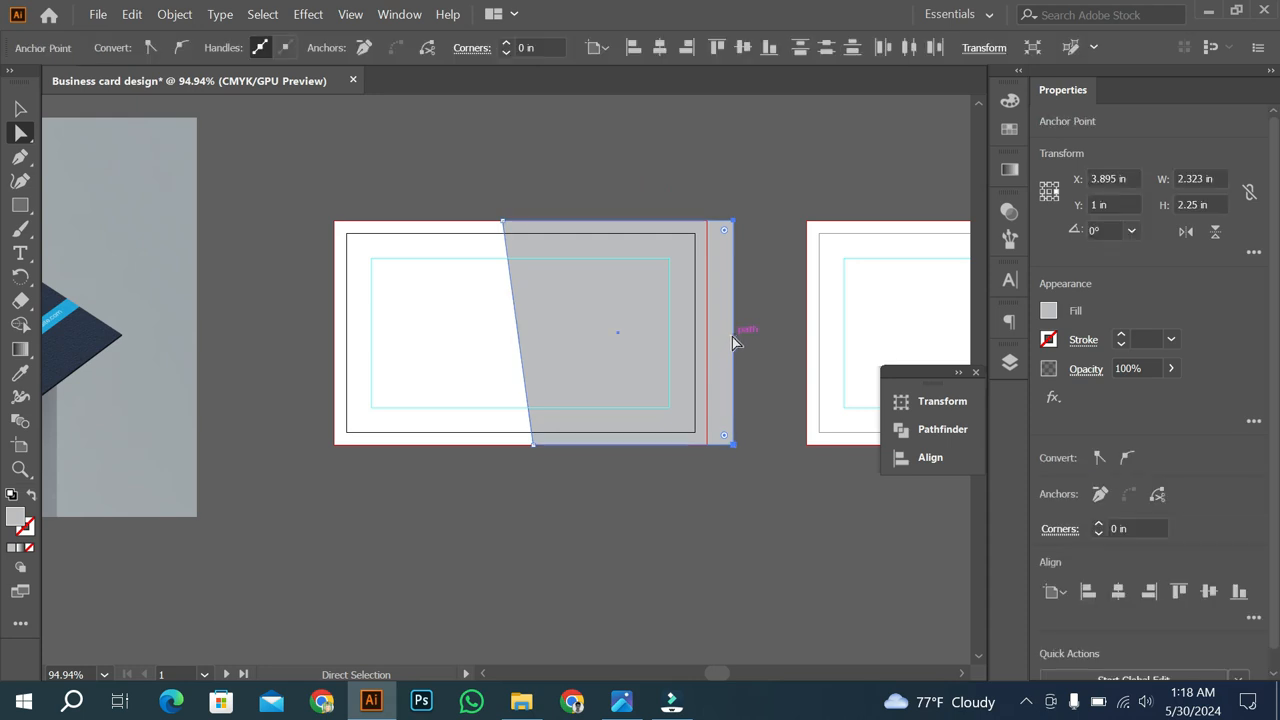
left_click_drag(730, 340, 686, 326)
left_click(731, 312)
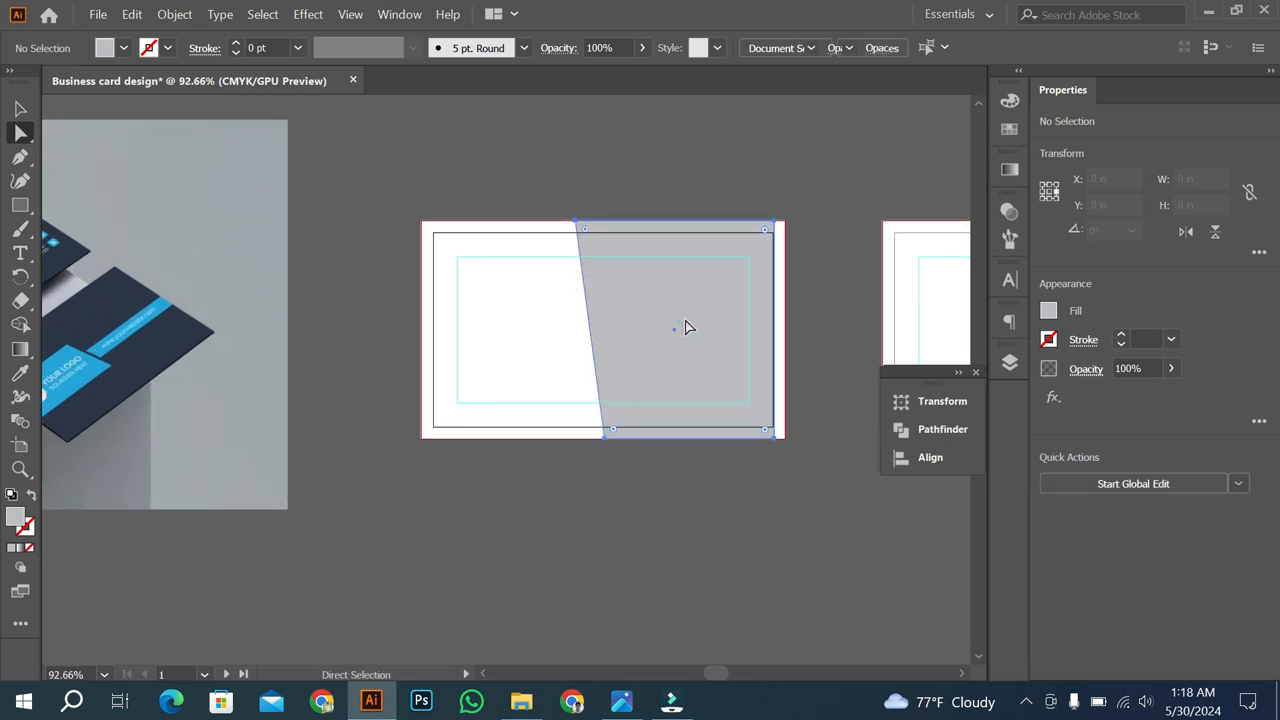
Try shifting the whole slanted shape right to the first card's bleed edge, and move it back to the trim line.
left_click(824, 312)
left_click(769, 334)
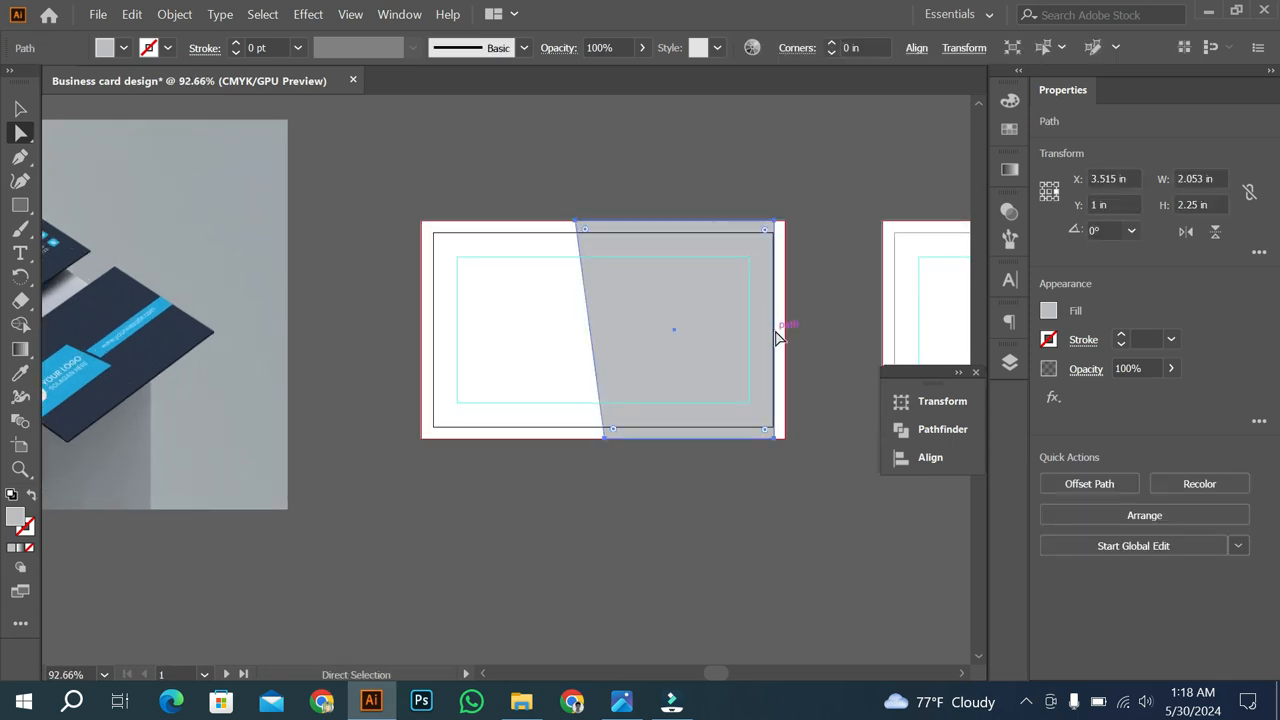
left_click_drag(774, 336, 784, 338)
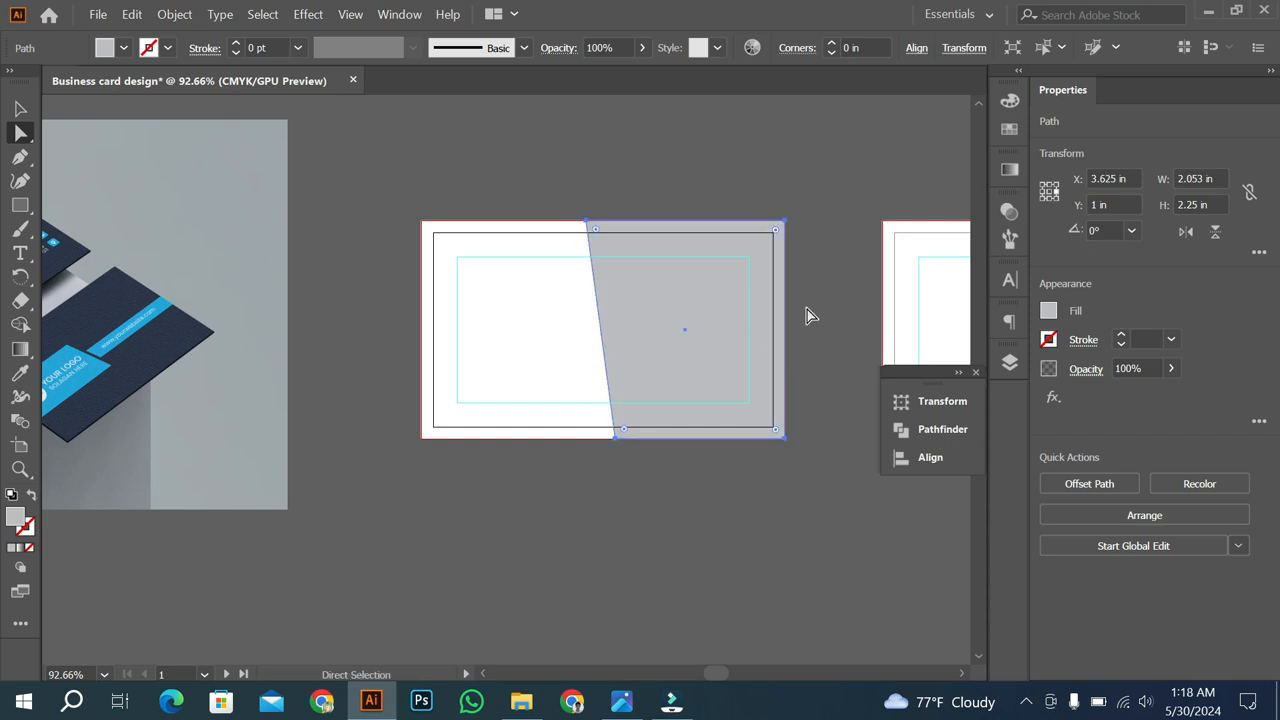
left_click(806, 309)
left_click_drag(711, 317, 697, 318)
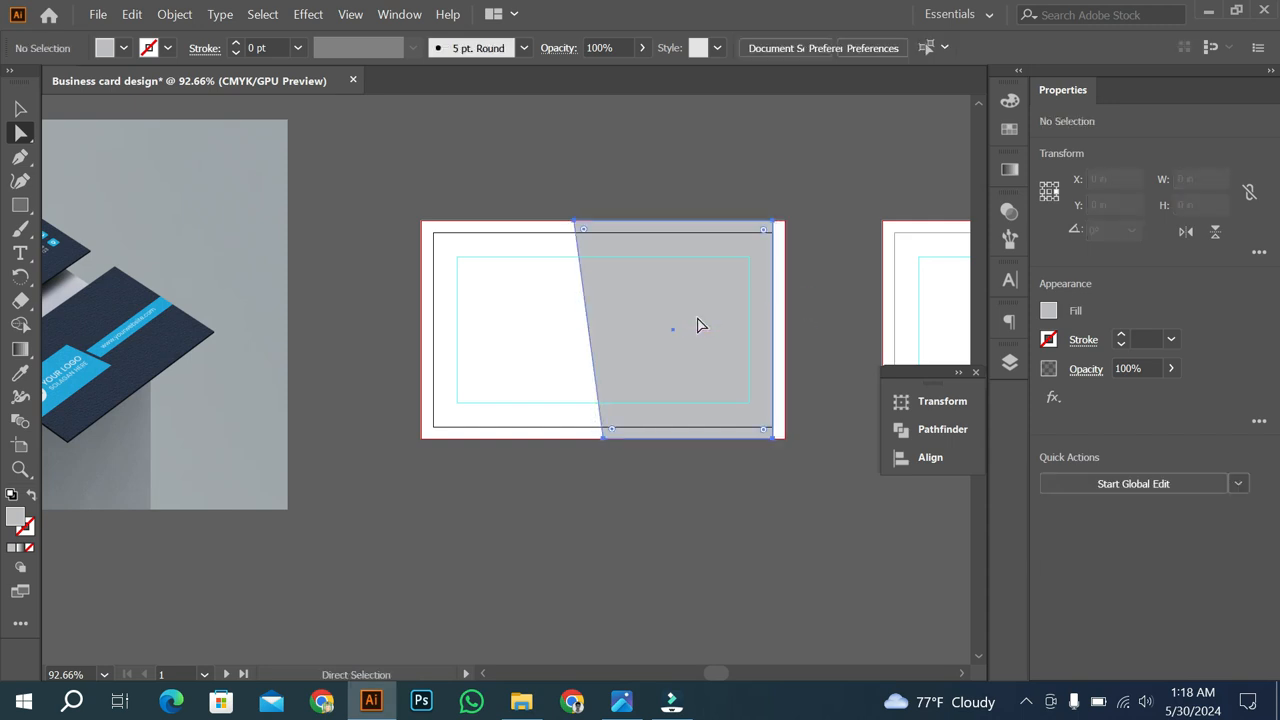
Extend only the slanted shape's right edge to the first card's bleed edge, making the shape about 2.18 in wide.
left_click(827, 323)
left_click(776, 322)
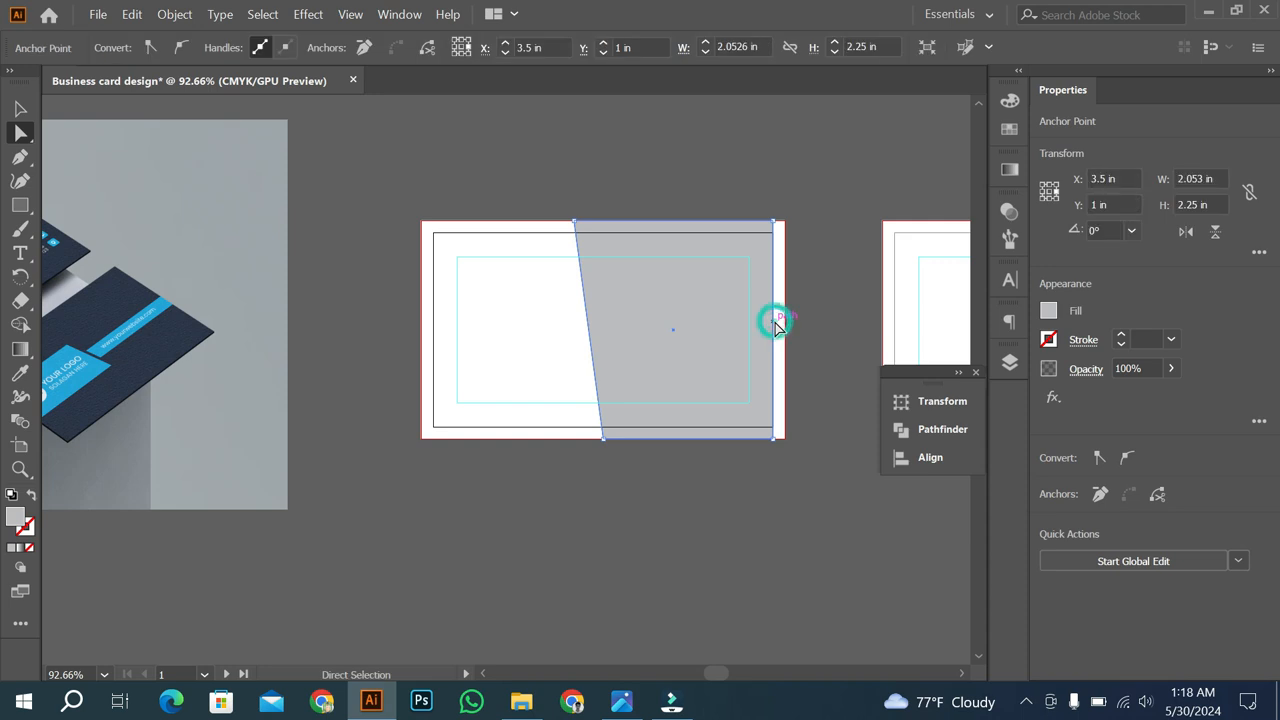
left_click_drag(773, 328, 785, 329)
left_click(789, 329)
Fill the slanted shape with the dark navy sampled from the mockup's card and view its CMYK values.
scroll(789, 329, "down", 2)
left_click(729, 340)
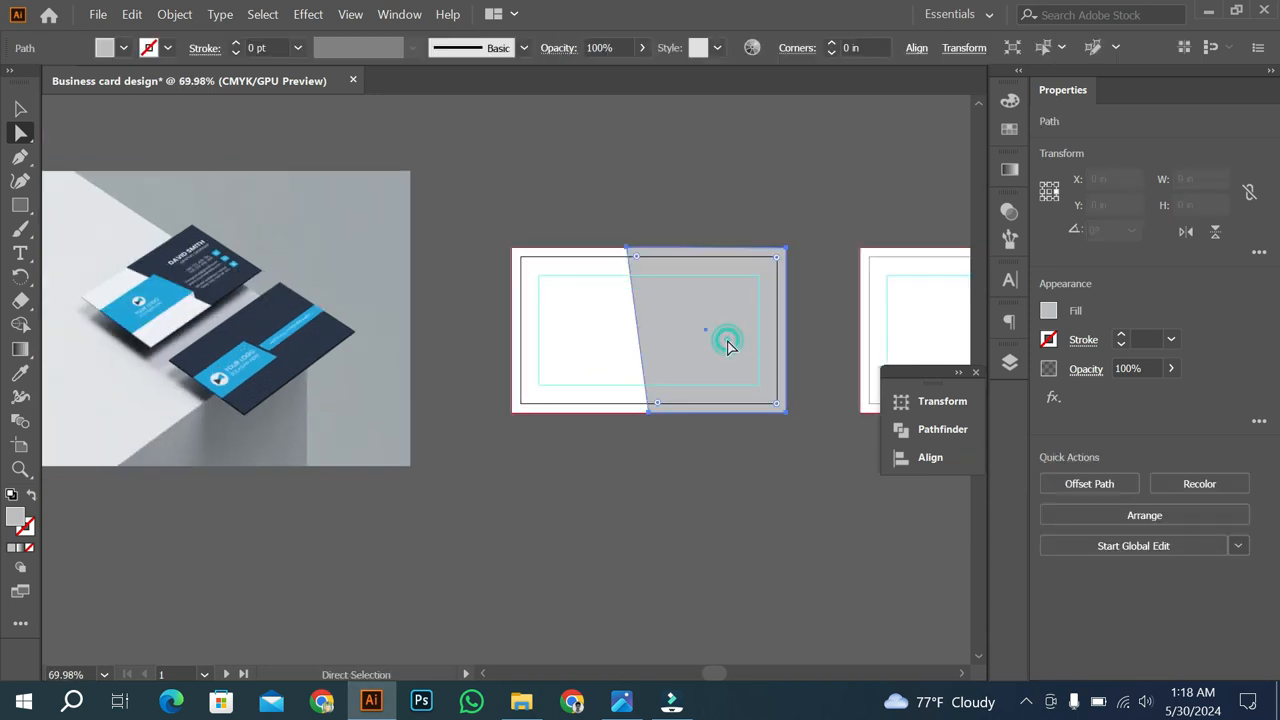
left_click(19, 374)
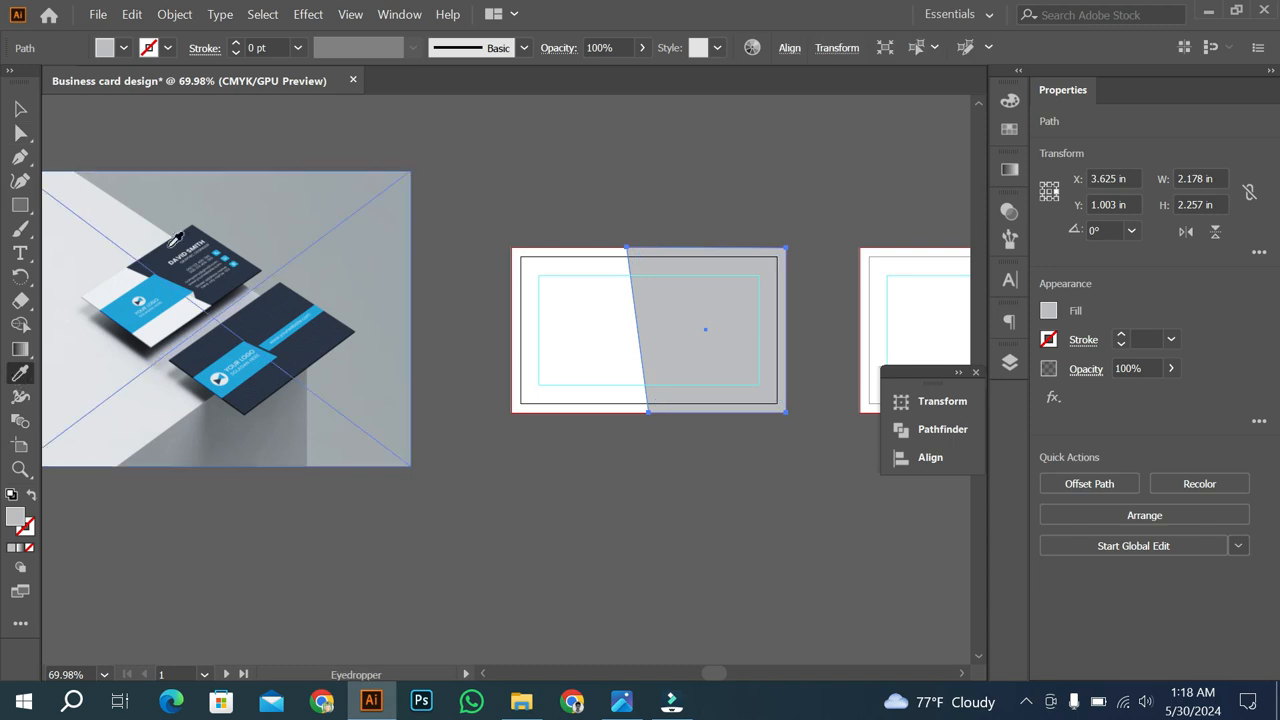
left_click(193, 233)
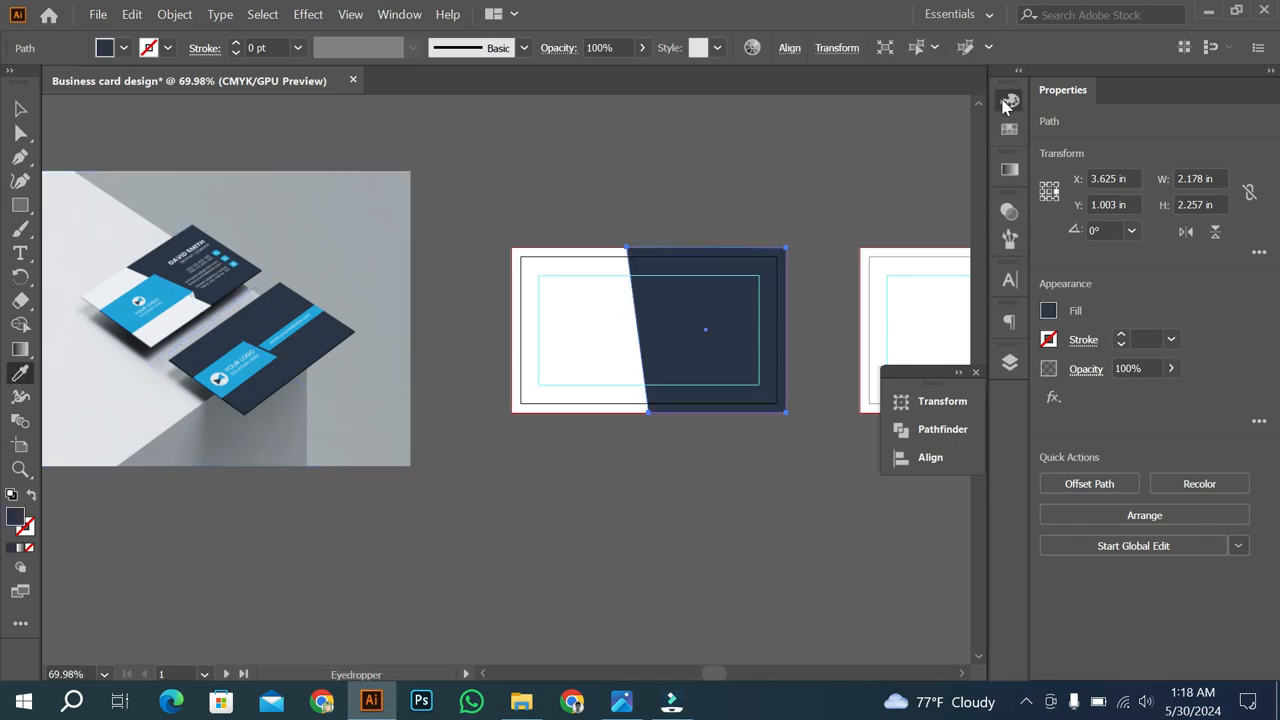
left_click(1009, 102)
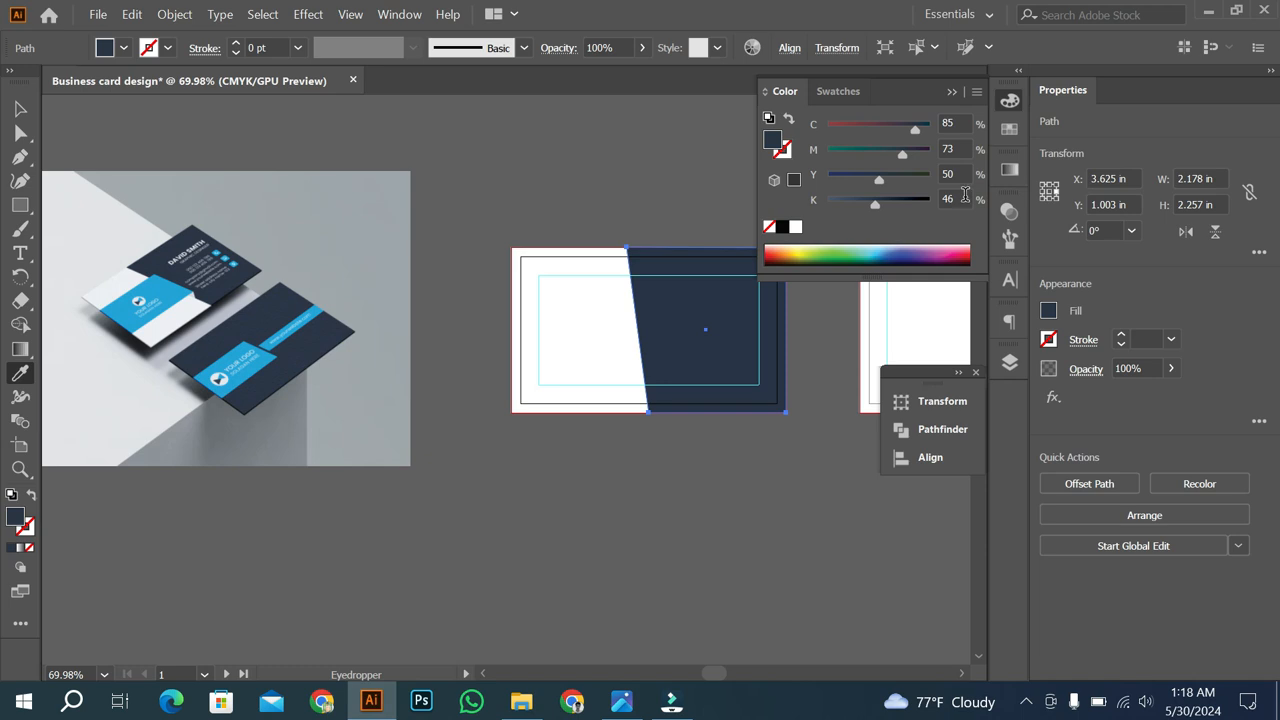
key("v")
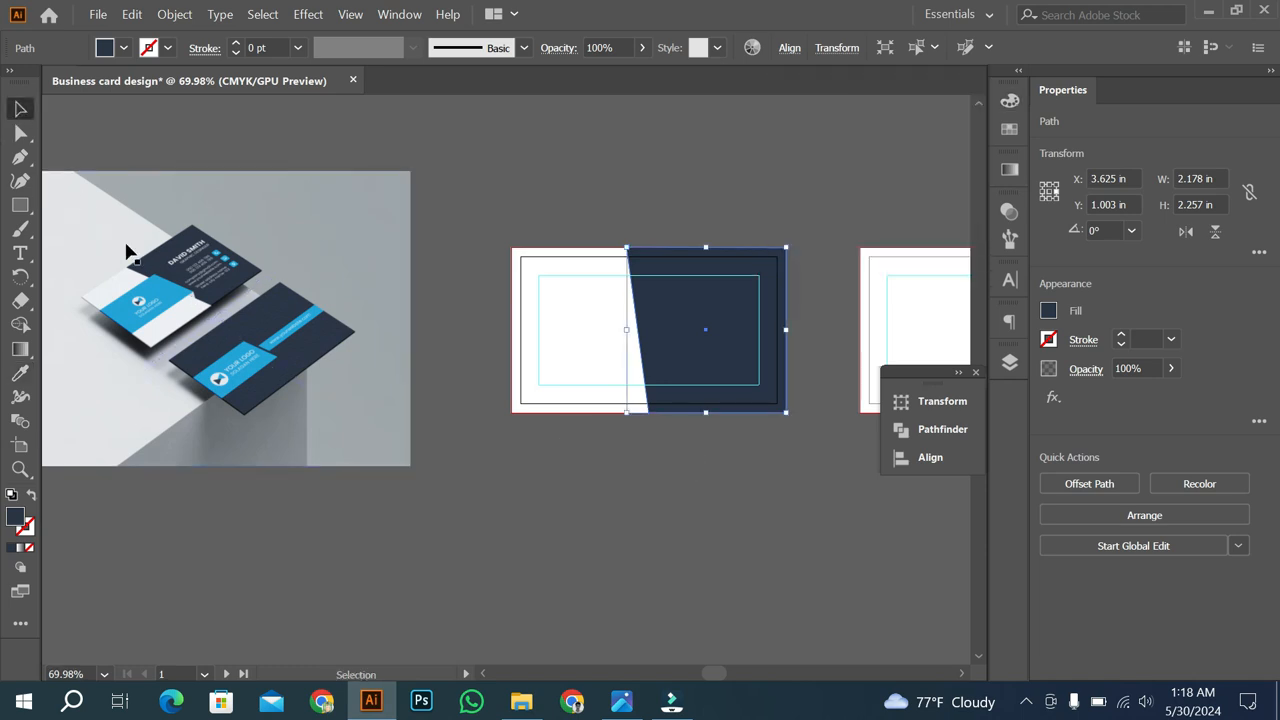
left_click(552, 525)
Move the navy shape's top-right anchor point onto the first card's bleed corner at X 3.625 in, Y -0.125 in.
left_click_drag(643, 326, 694, 357)
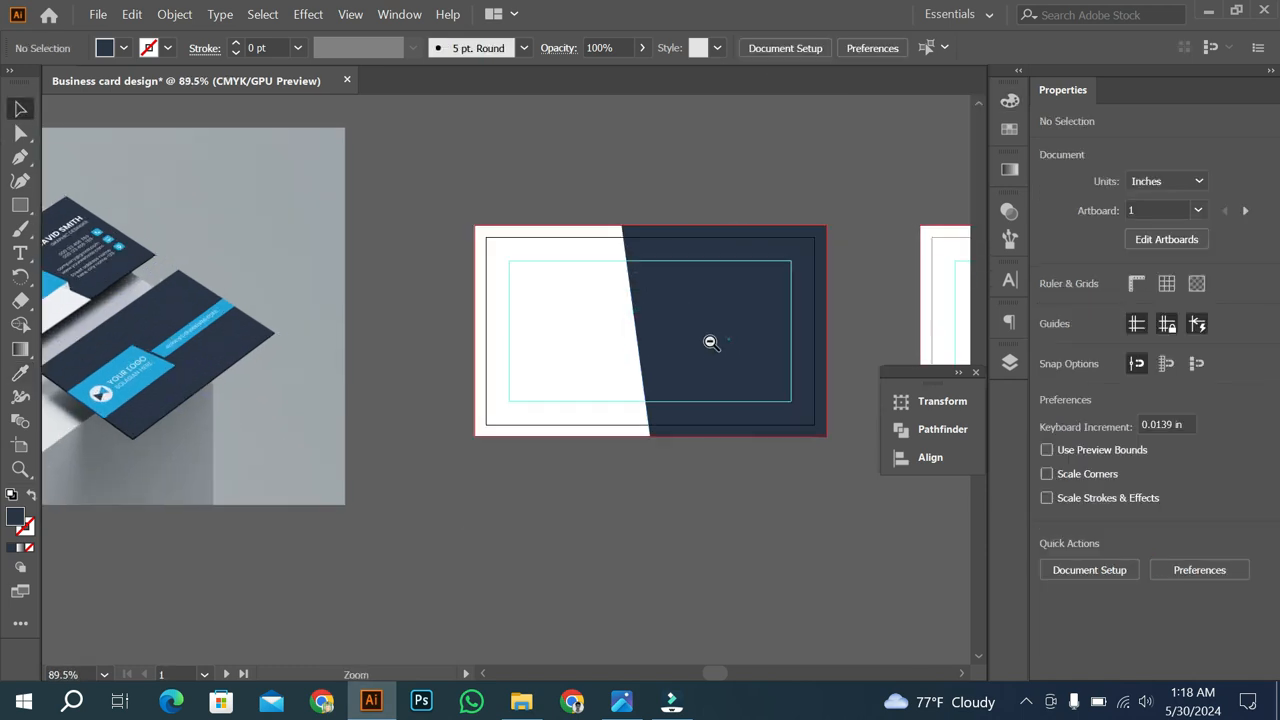
left_click_drag(744, 256, 891, 312)
left_click_drag(771, 297, 617, 326)
left_click_drag(698, 254, 943, 321)
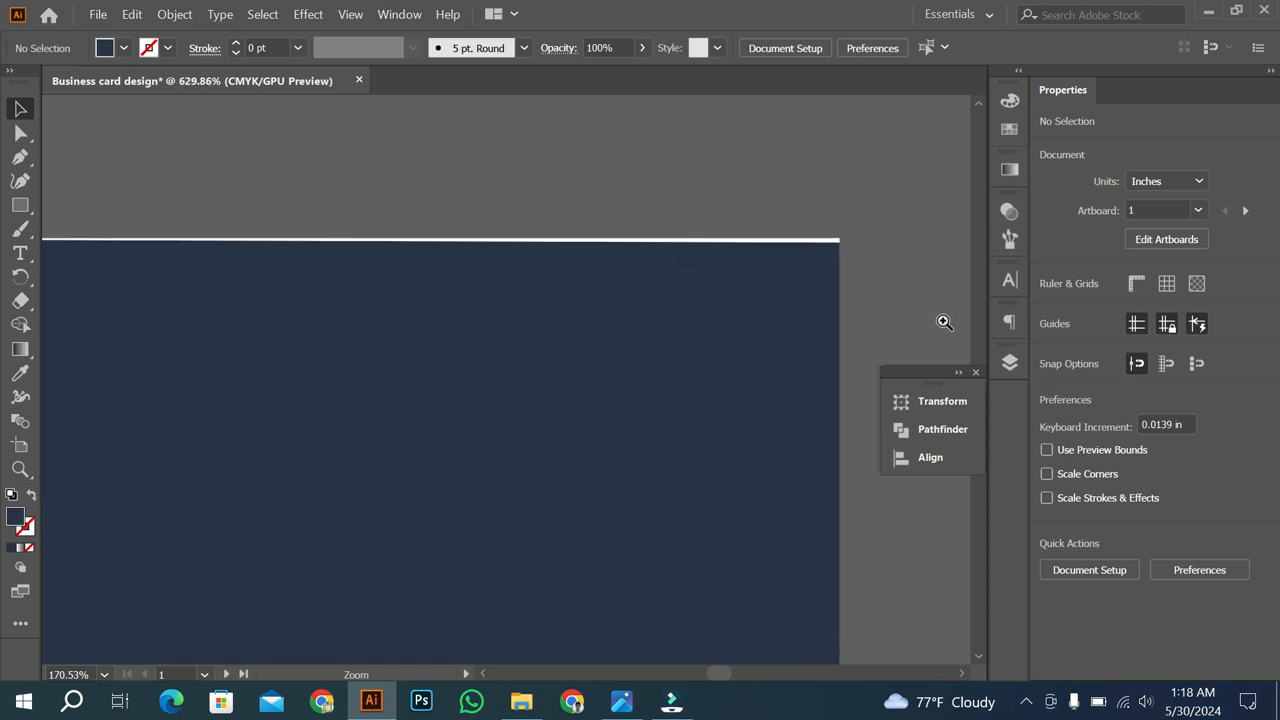
left_click_drag(799, 255, 897, 296)
left_click_drag(833, 258, 703, 293)
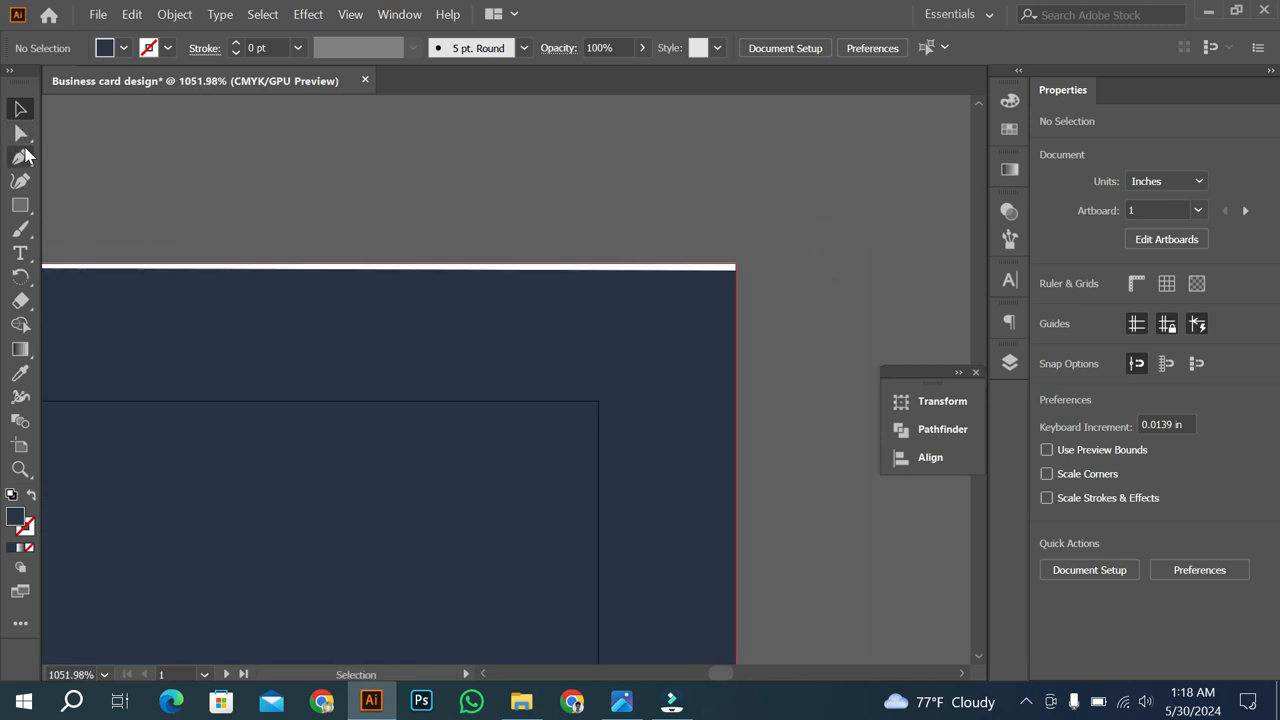
left_click(21, 133)
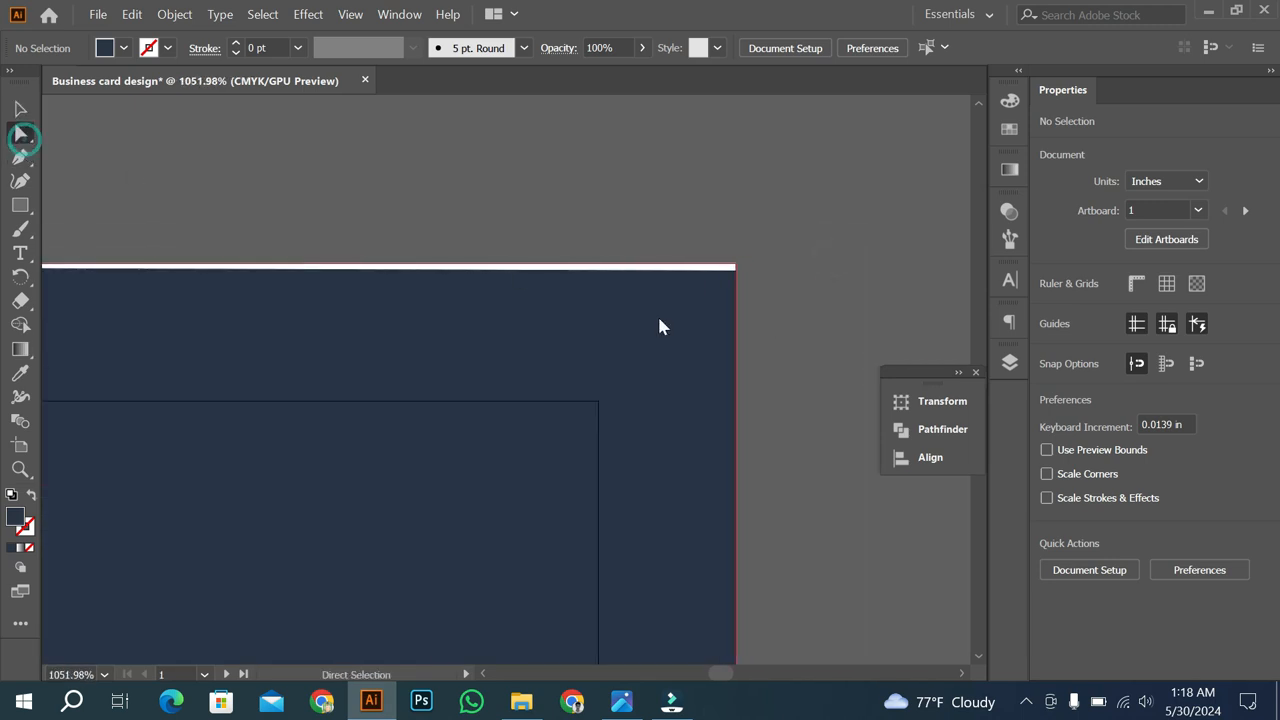
left_click(736, 271)
left_click_drag(737, 270, 492, 336)
left_click_drag(659, 391, 702, 339)
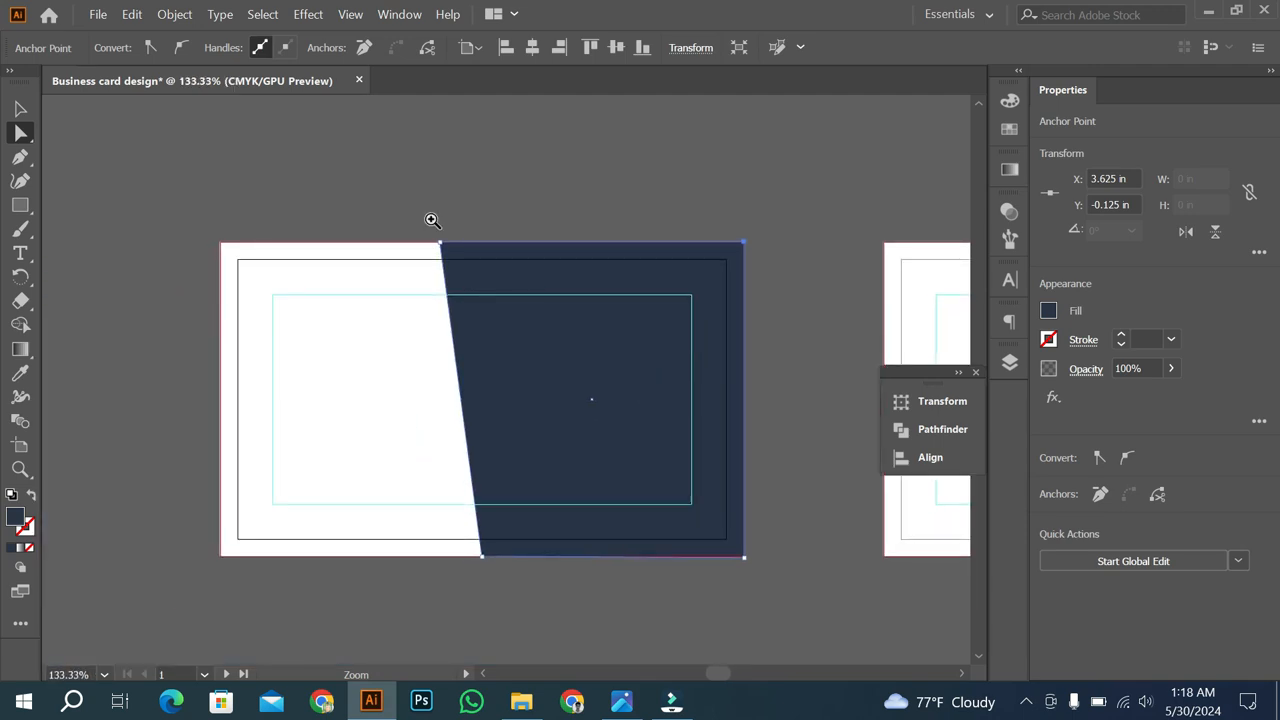
Move the navy shape's bottom-right anchor point onto the first card's bleed corner at X 3.625 in, Y 2.125 in.
left_click_drag(430, 218, 727, 345)
left_click_drag(727, 347, 460, 359)
left_click_drag(620, 391, 466, 188)
left_click_drag(733, 436, 885, 491)
left_click_drag(842, 465, 514, 337)
left_click_drag(604, 386, 711, 412)
left_click_drag(609, 410, 704, 440)
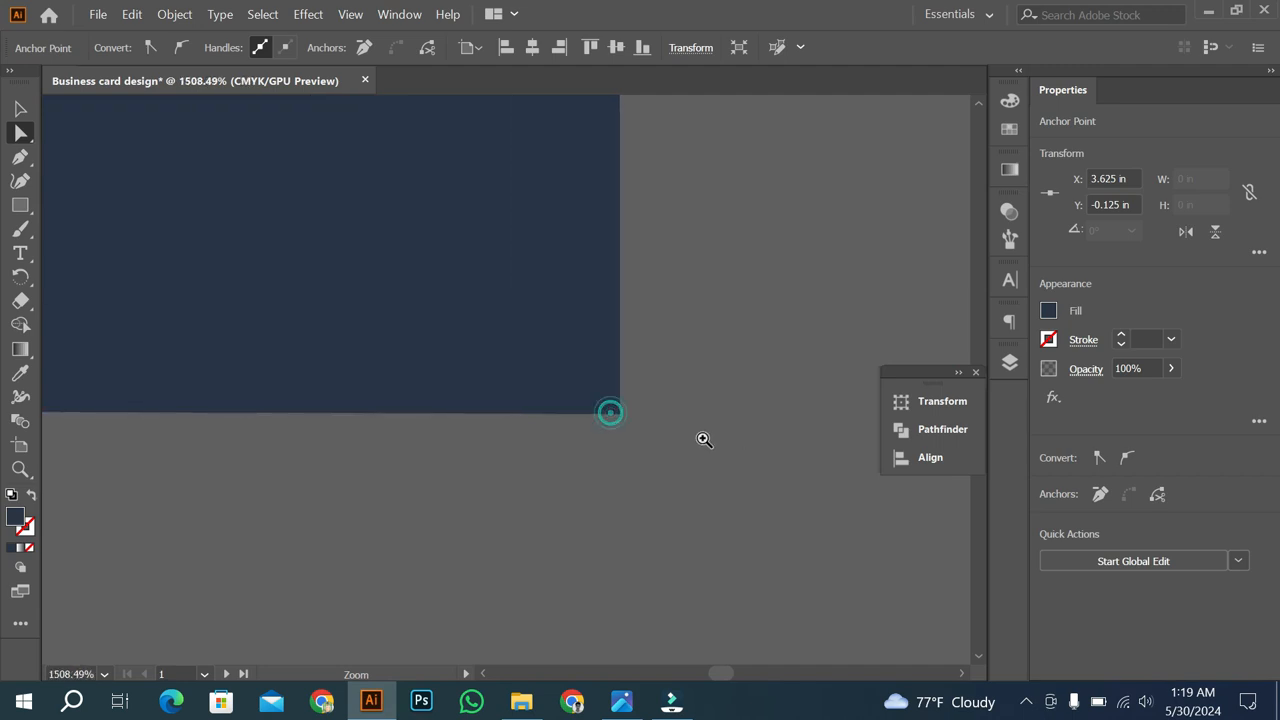
left_click(619, 412)
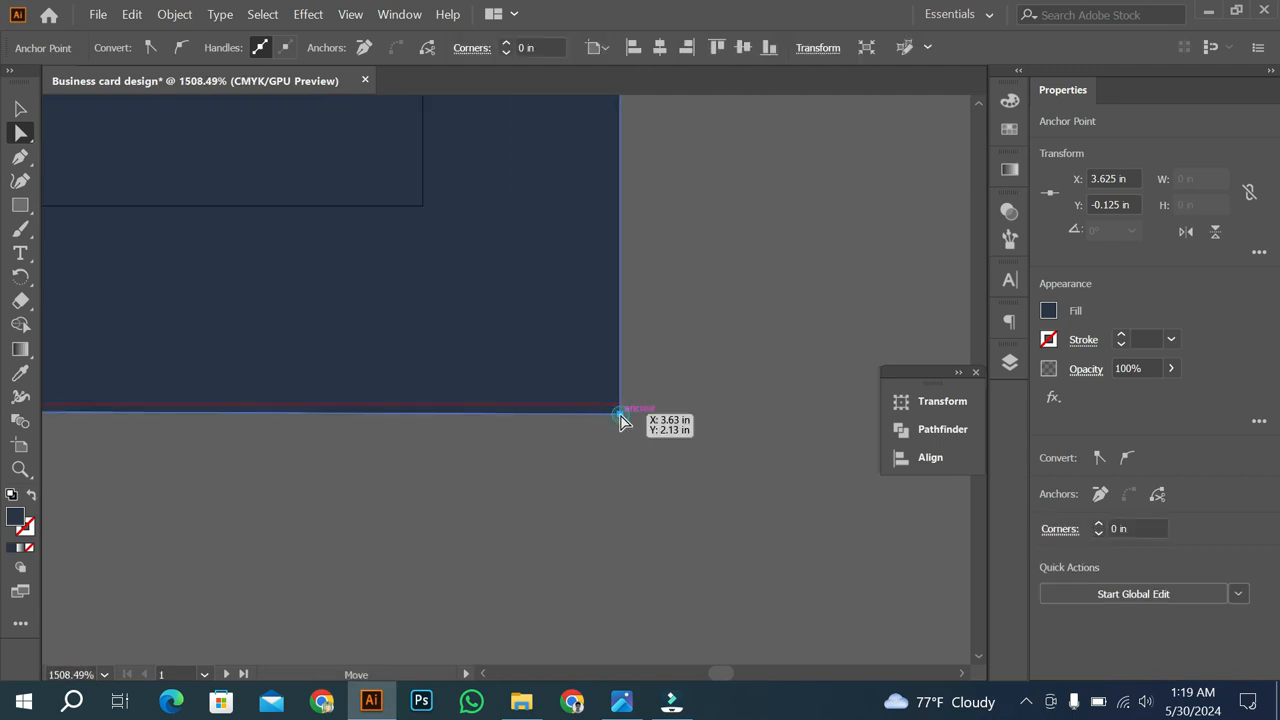
left_click_drag(618, 415, 731, 432)
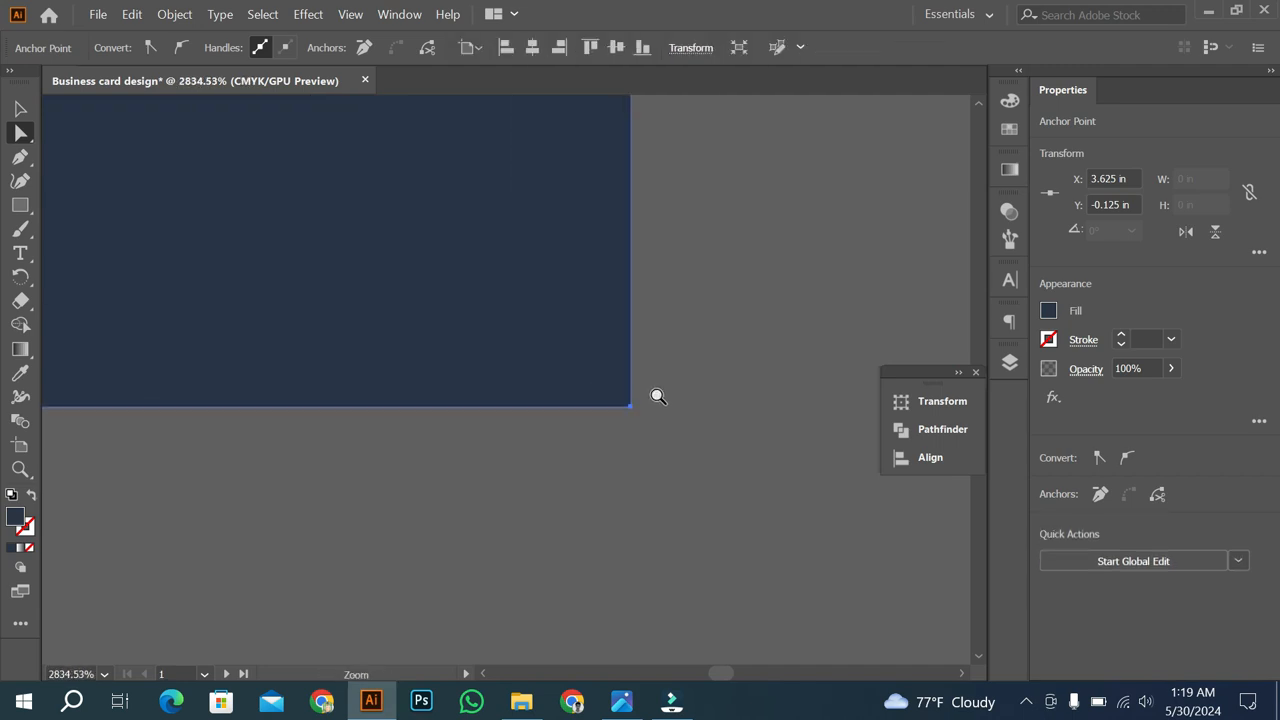
Inspect how the navy shape's corners and edges line up with the first card's bleed boundary.
left_click_drag(690, 395, 434, 396)
left_click_drag(414, 374, 882, 391)
left_click_drag(557, 358, 344, 383)
left_click_drag(386, 359, 712, 441)
left_click_drag(637, 388, 411, 400)
left_click_drag(669, 279, 566, 269)
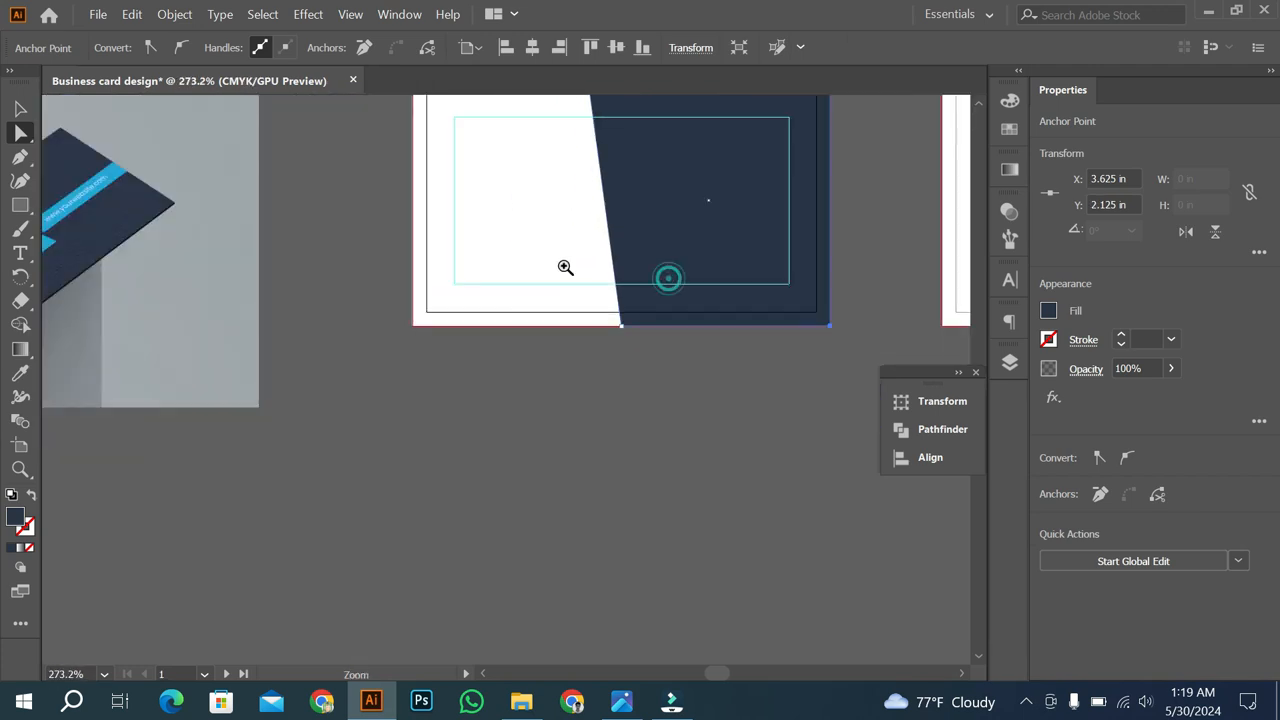
left_click_drag(633, 233, 645, 341)
left_click_drag(686, 282, 662, 280)
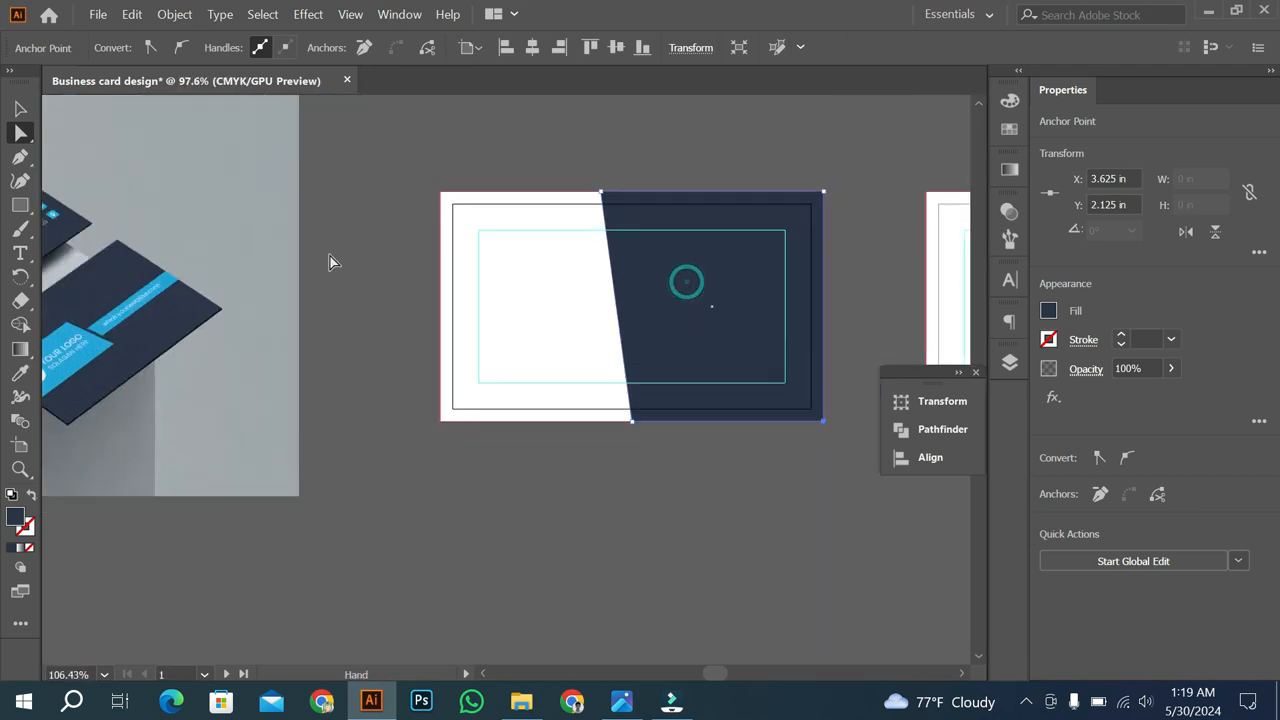
Duplicate the navy shape and place the copy about 2.33 in to the left and 0.82 in lower.
left_click(20, 108)
left_click(480, 503)
left_click(649, 380)
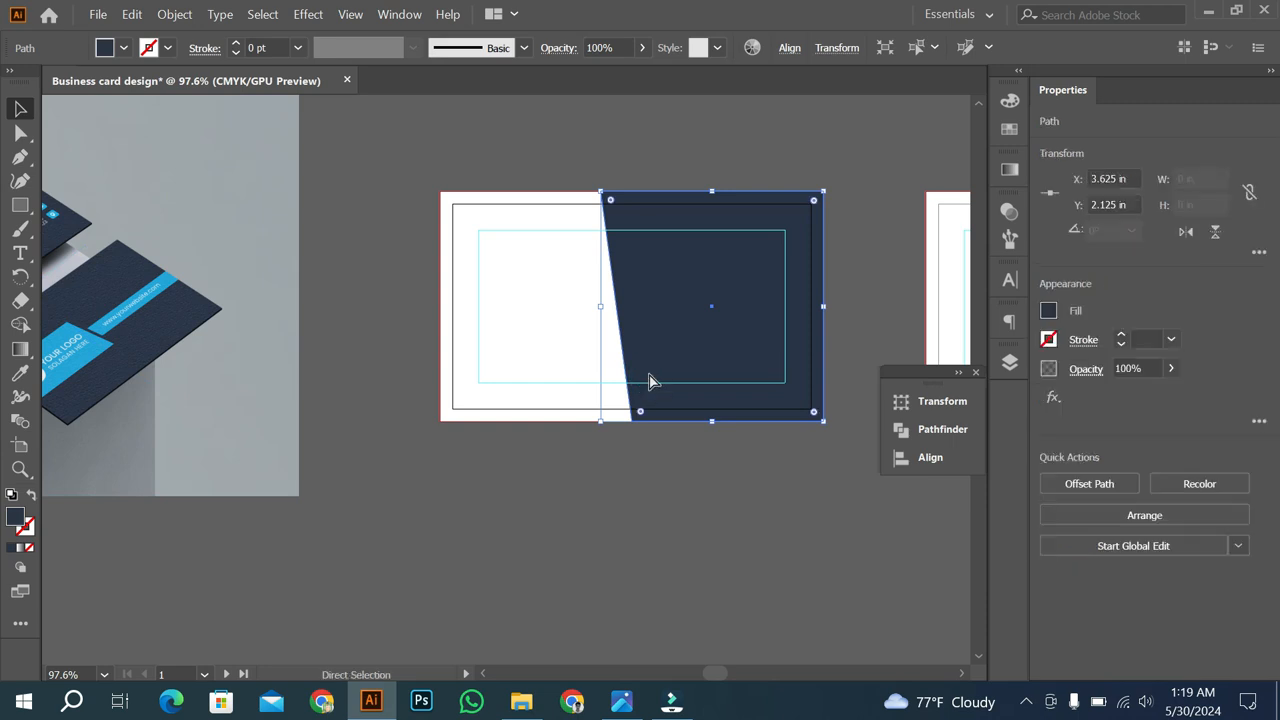
key("ctrl")
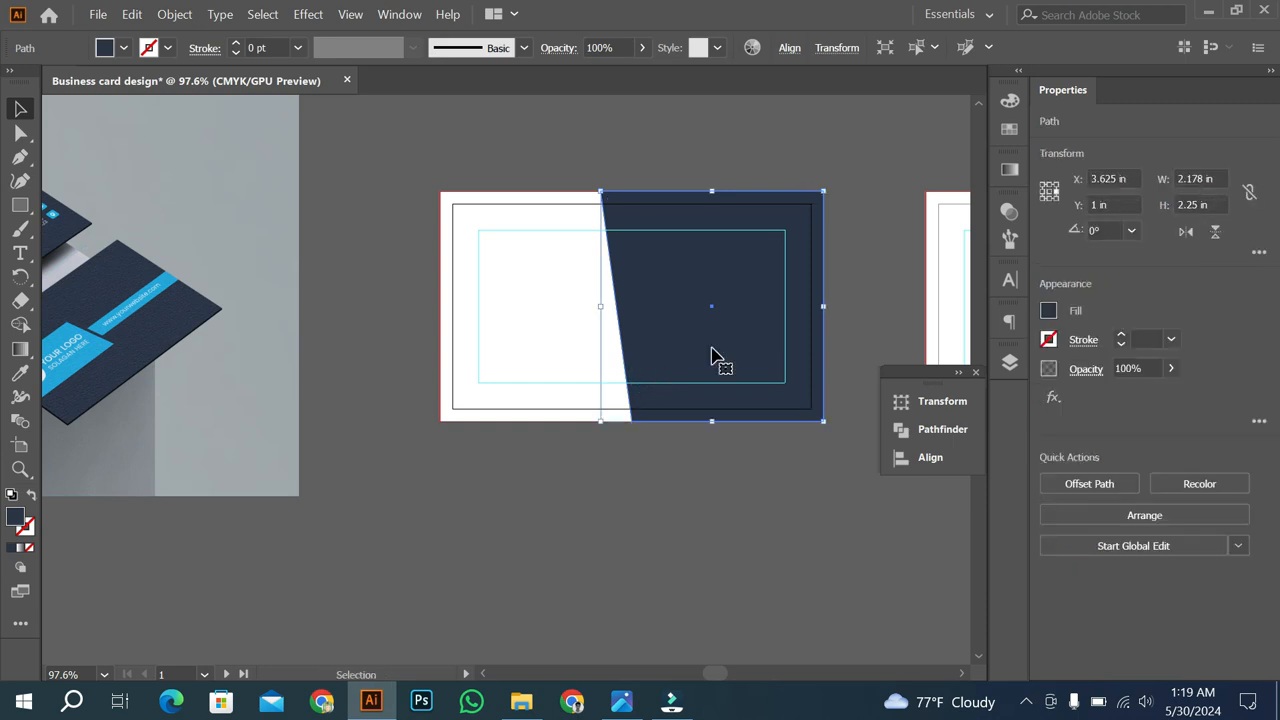
left_click_drag(716, 346, 502, 426)
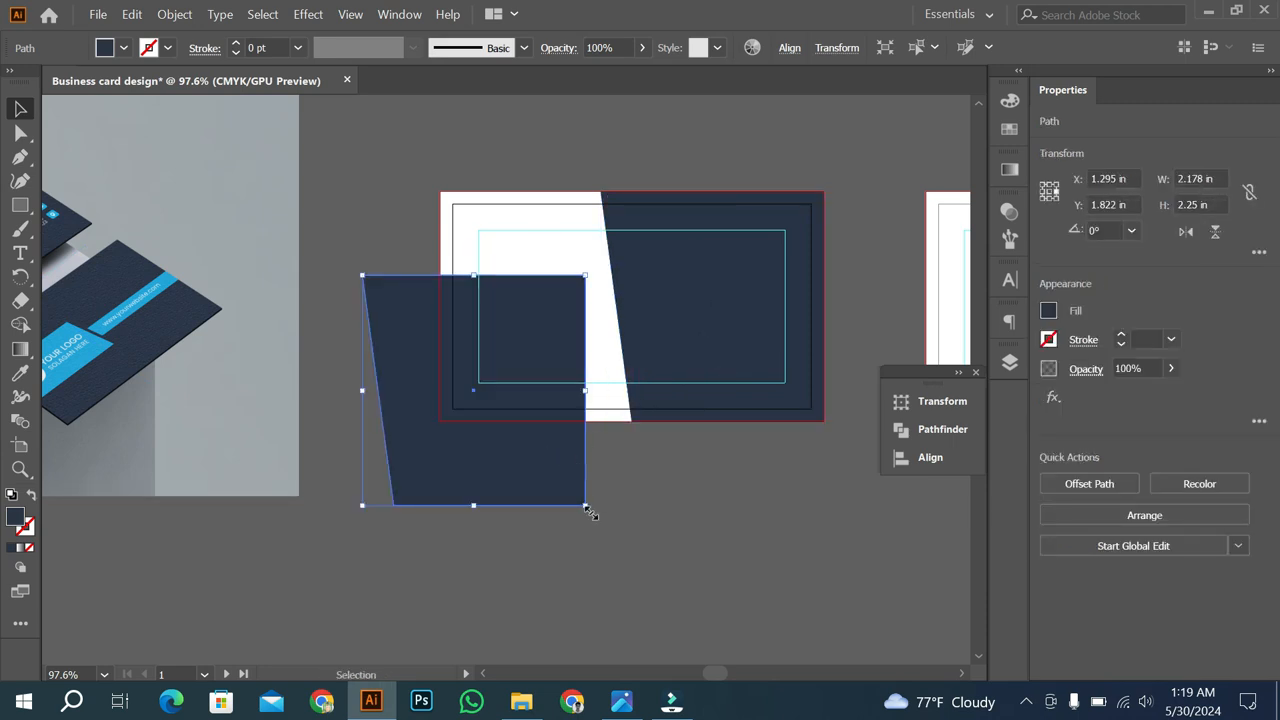
Flip the copy by 180° while shrinking it to about 0.80 x 0.83 in, and place it across the card's slanted divide.
left_click_drag(590, 510, 368, 244)
left_click_drag(509, 392, 609, 314)
left_click(594, 463)
left_click(608, 434)
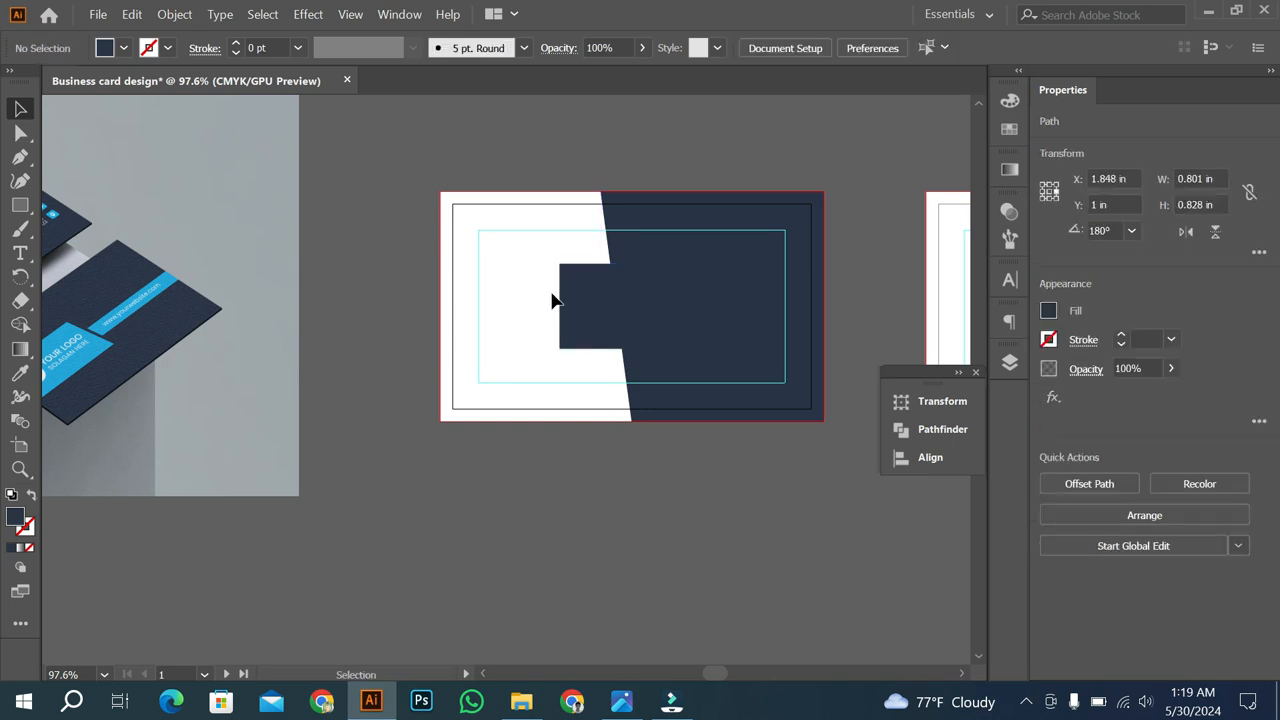
Center the small navy shape vertically on the artboard, using Align to Artboard.
key("ctrl+space")
left_click(573, 304)
left_click(607, 334)
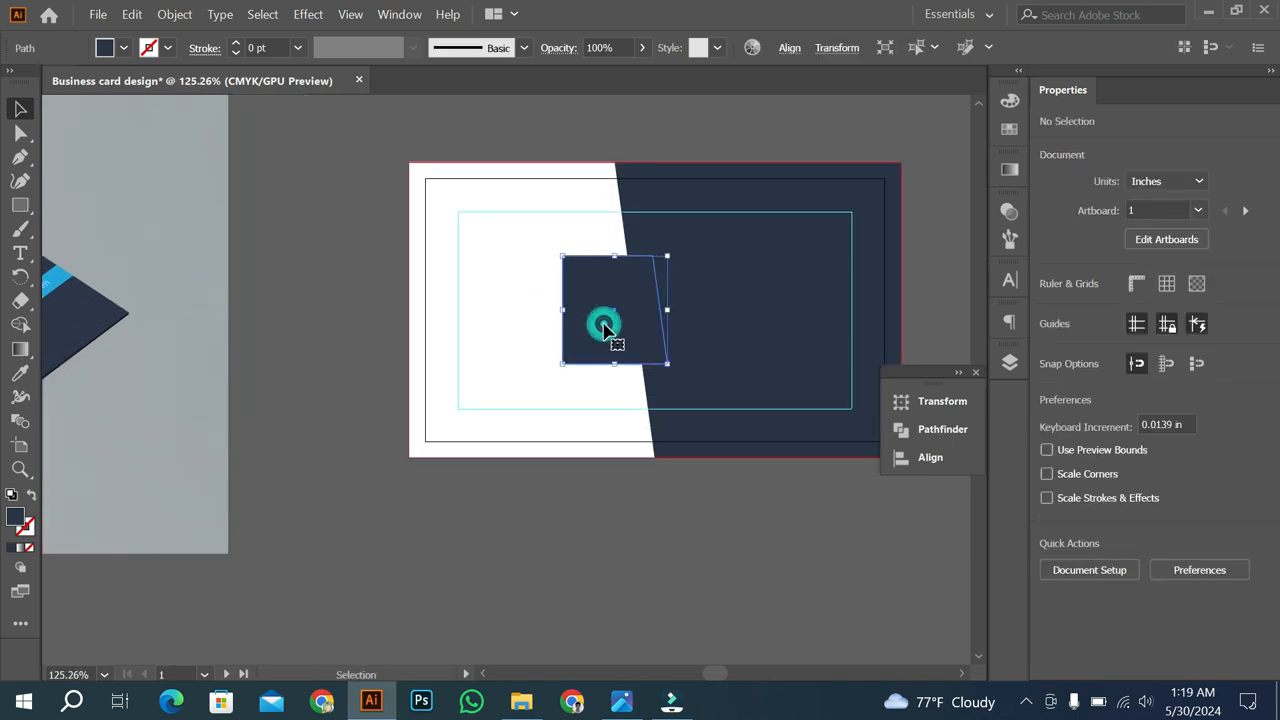
left_click(789, 48)
left_click(767, 222)
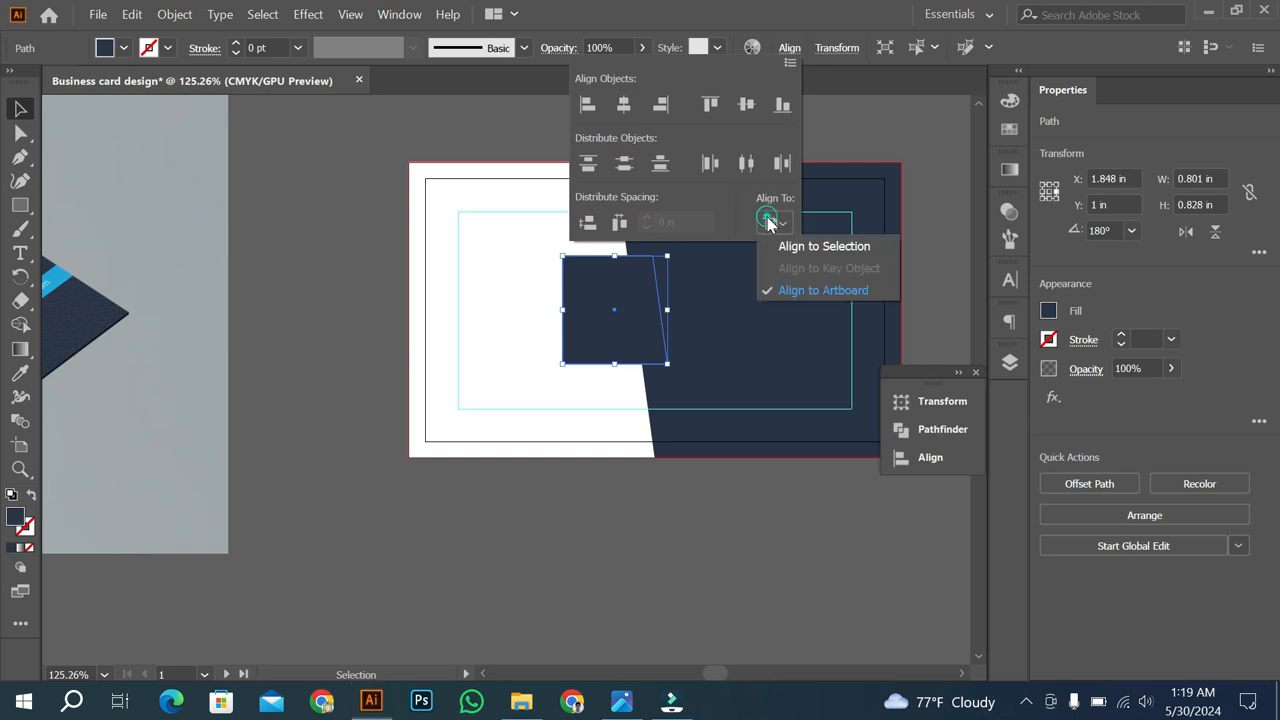
left_click(768, 222)
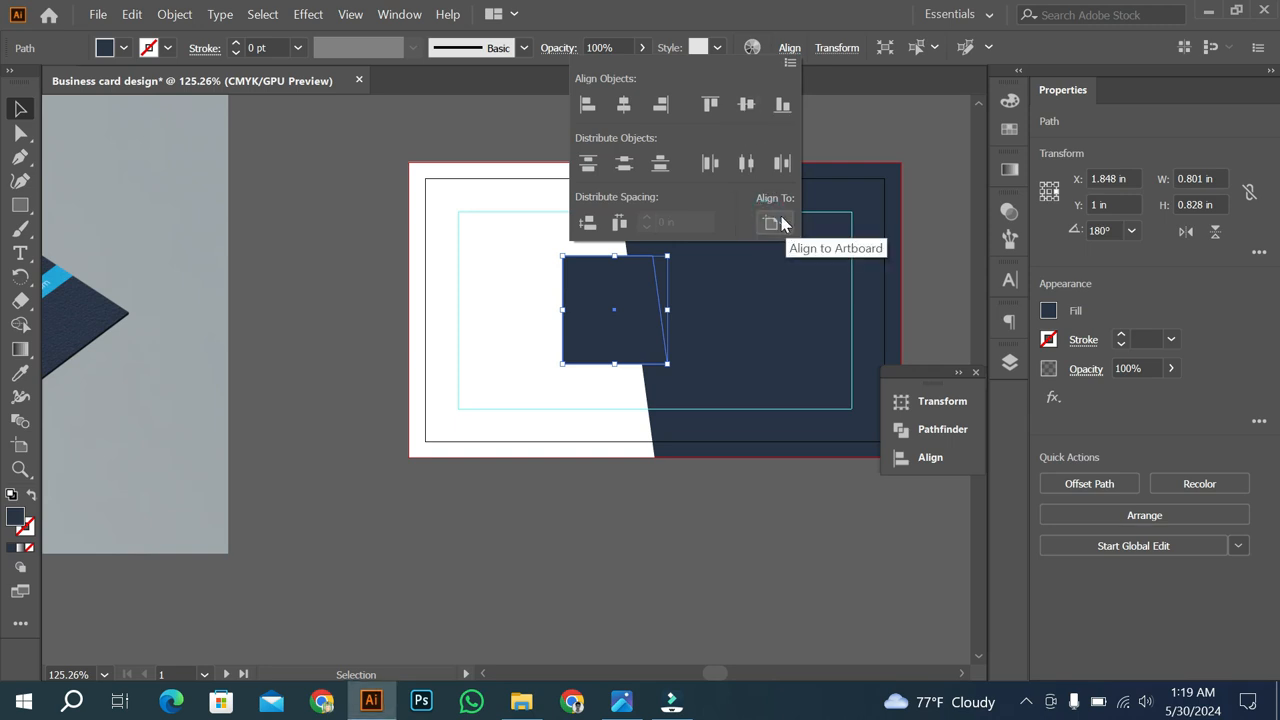
left_click(780, 220)
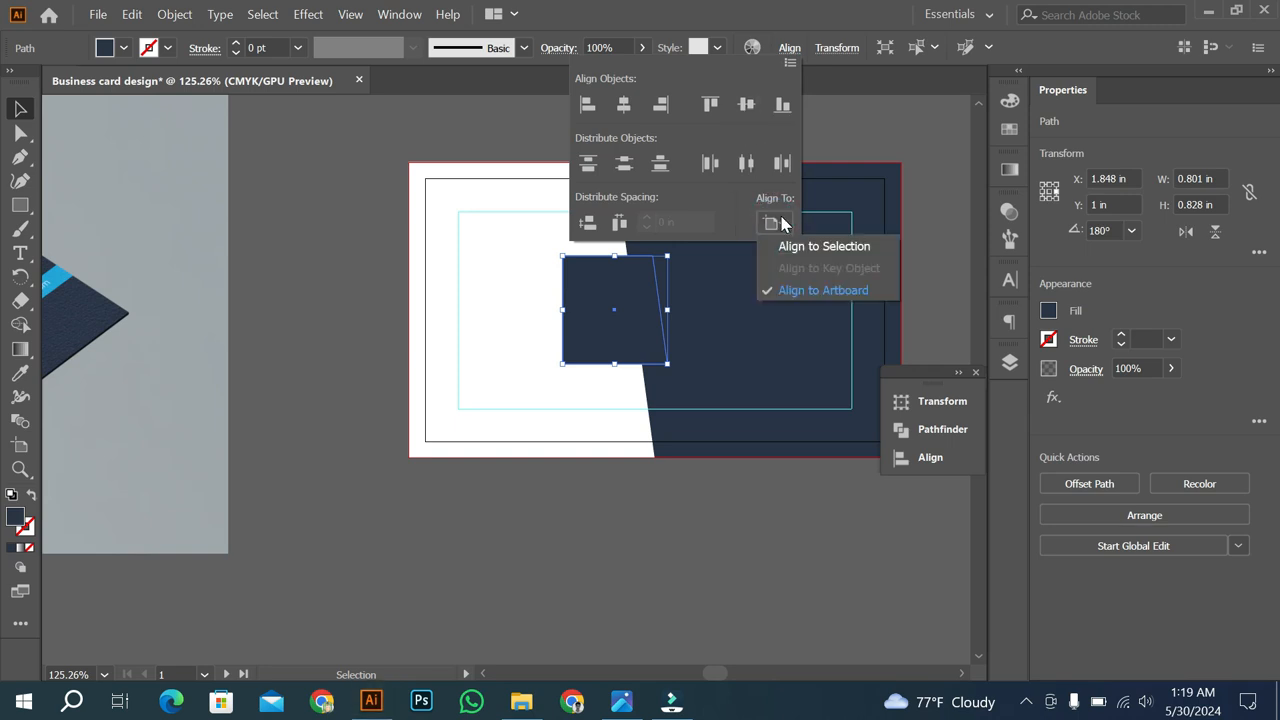
left_click(782, 222)
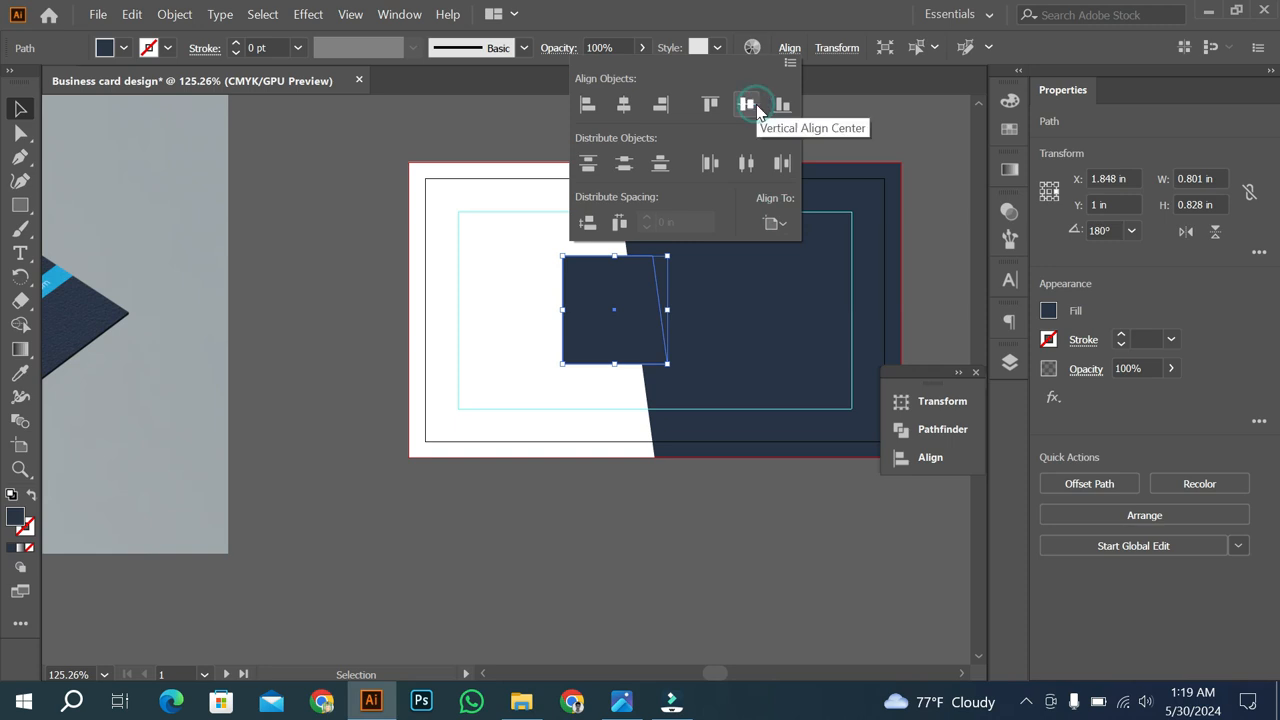
Try centering the small navy shape horizontally on the artboard, and undo the move.
left_click(626, 106)
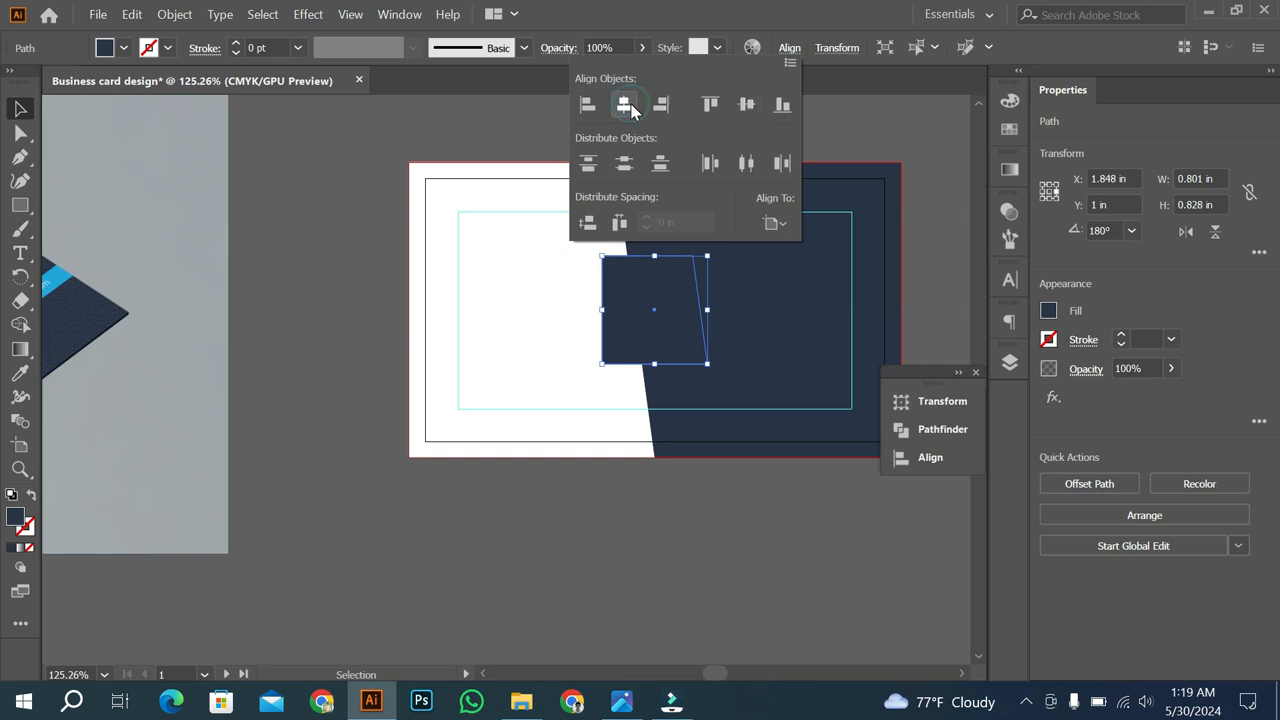
left_click(565, 113)
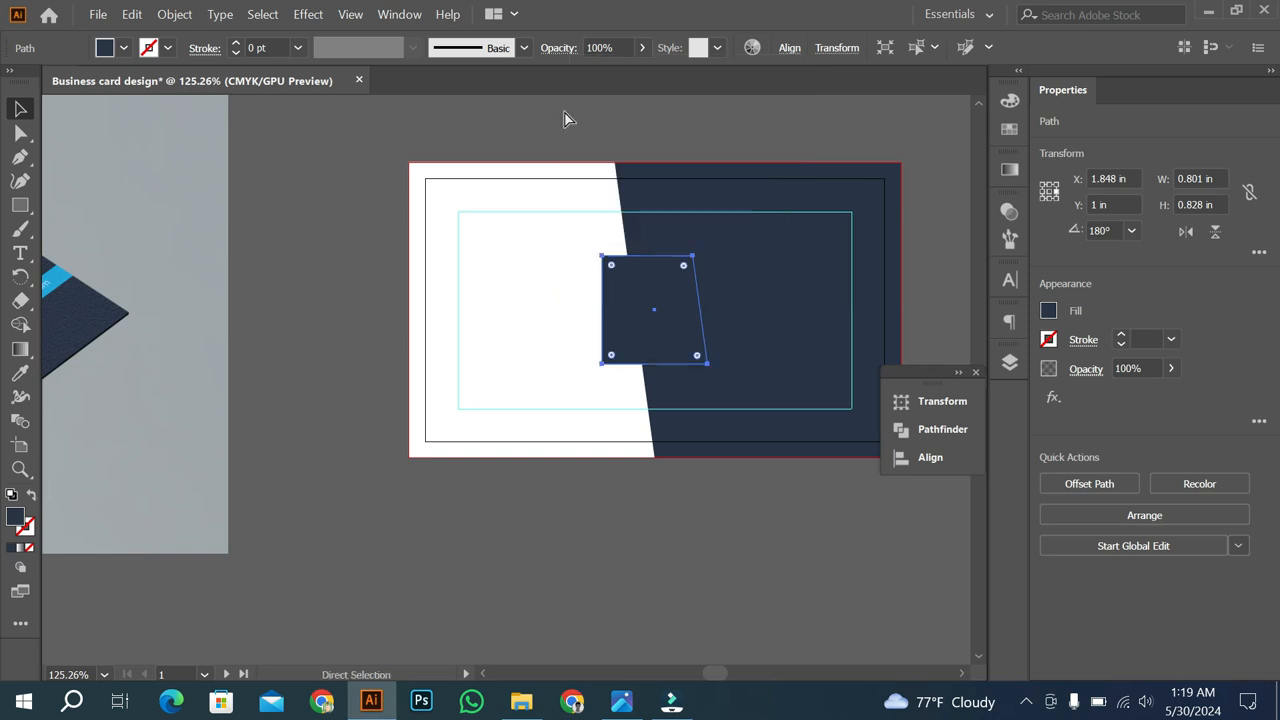
key("ctrl+z")
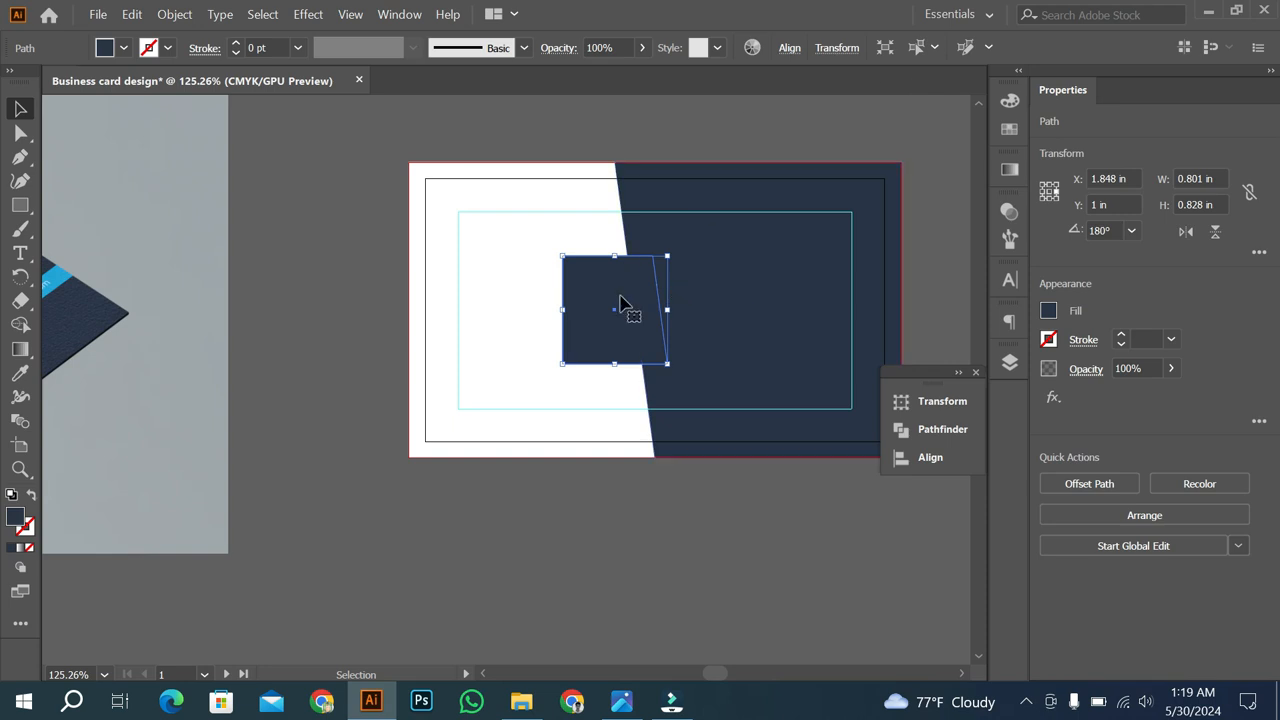
Recolor the small shape bright blue with C 100, M 21, Y 0 and K 0.
left_click(1011, 104)
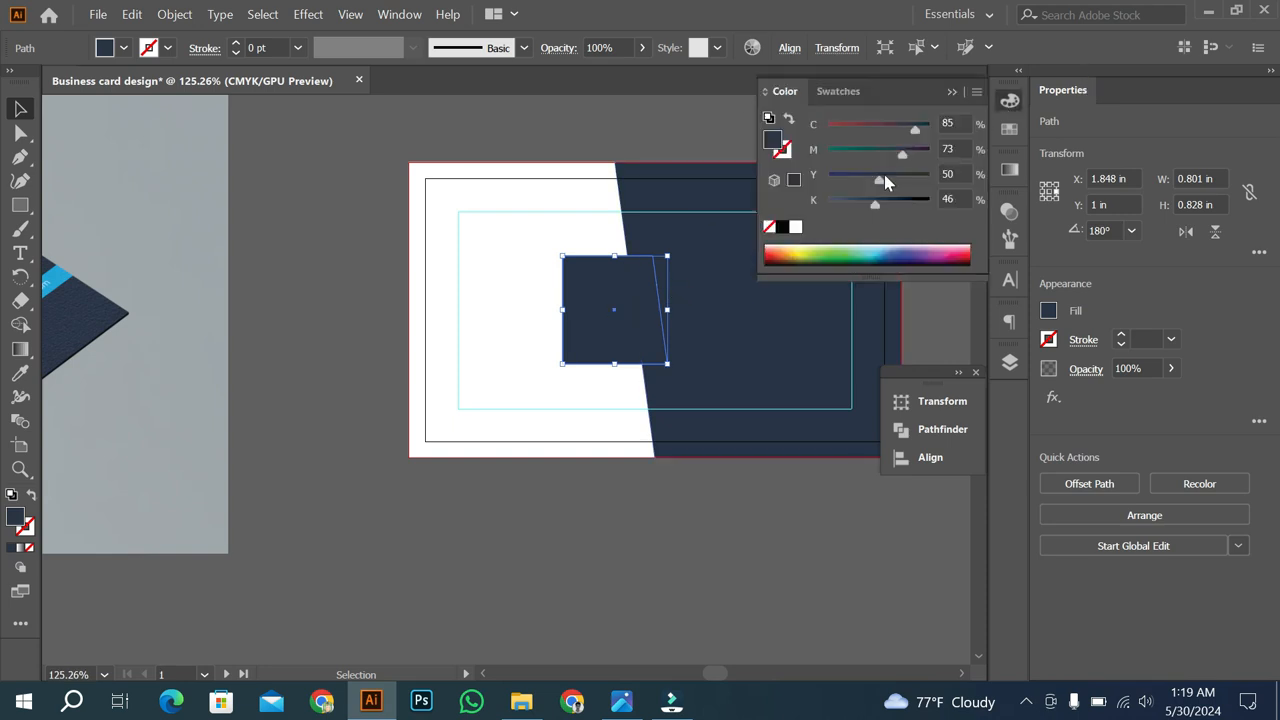
left_click_drag(901, 157, 829, 162)
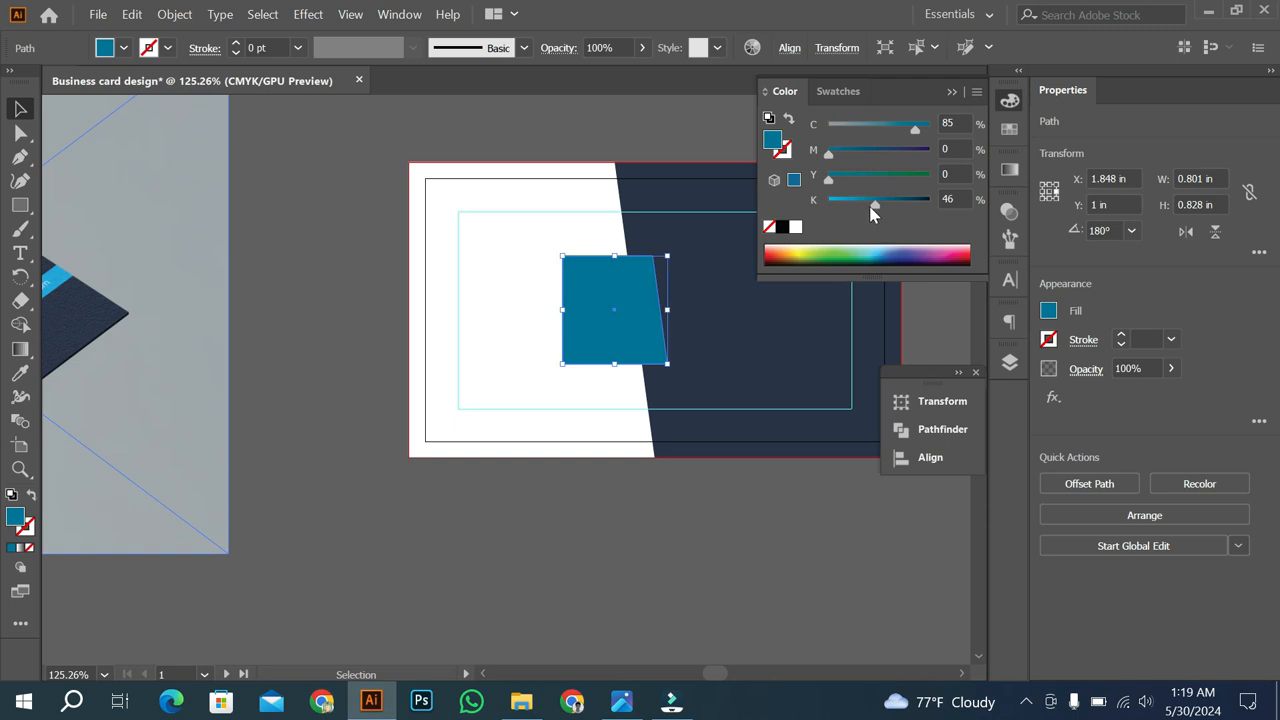
left_click_drag(871, 208, 829, 202)
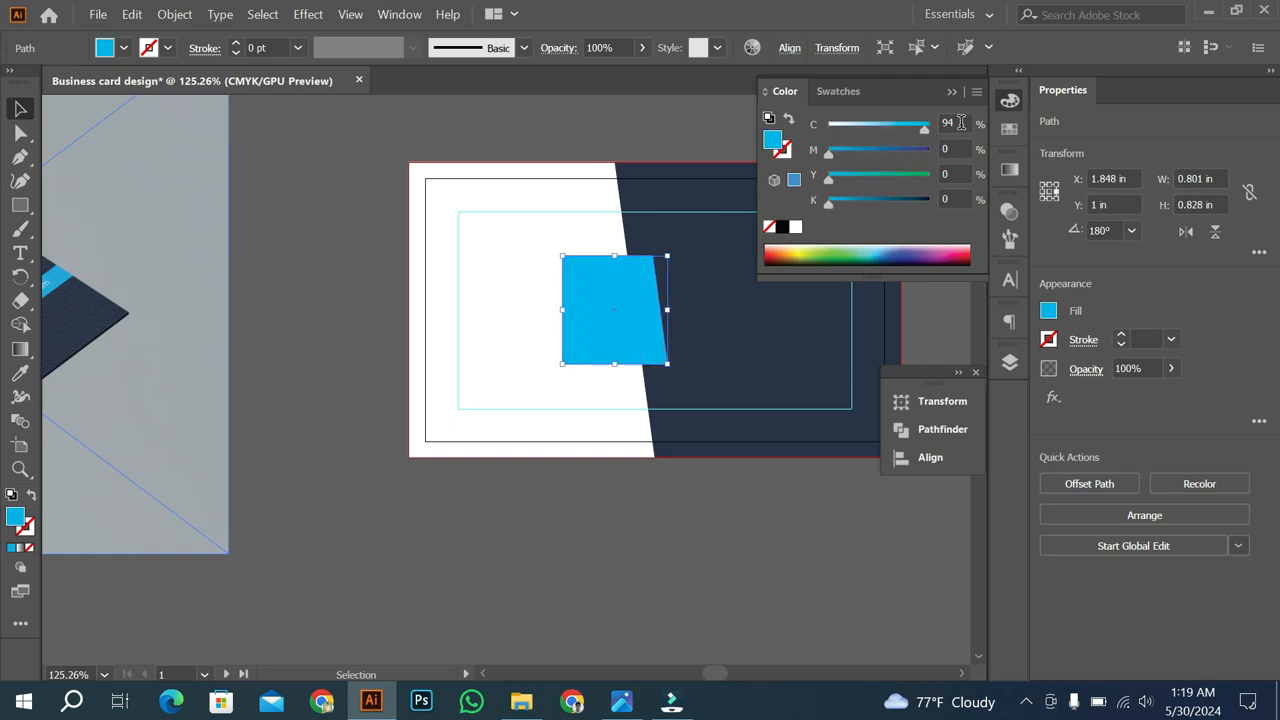
left_click(845, 155)
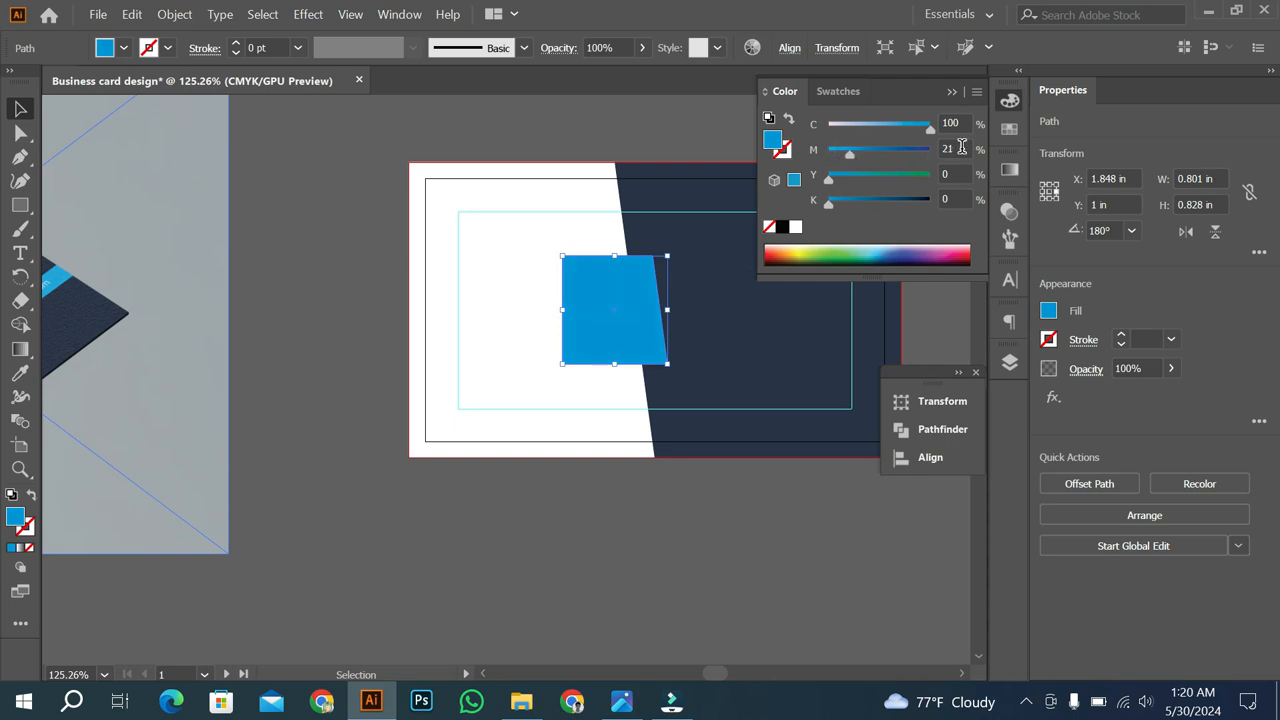
Enlarge the bright blue shape proportionally to about 0.94 x 0.97 in, keeping it centered across the card's slanted divide.
left_click(729, 480)
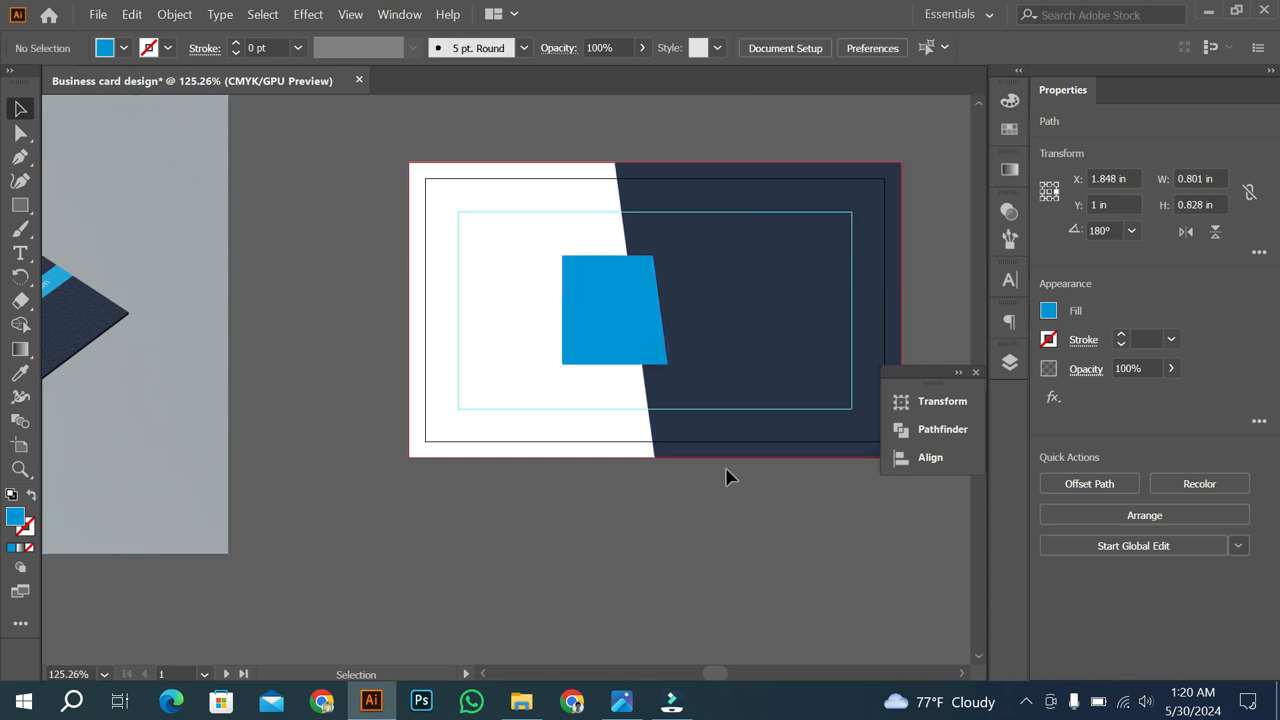
left_click_drag(669, 378, 706, 368)
left_click_drag(706, 366, 510, 380)
left_click_drag(637, 361, 760, 334)
left_click_drag(603, 323, 766, 336)
left_click(731, 323)
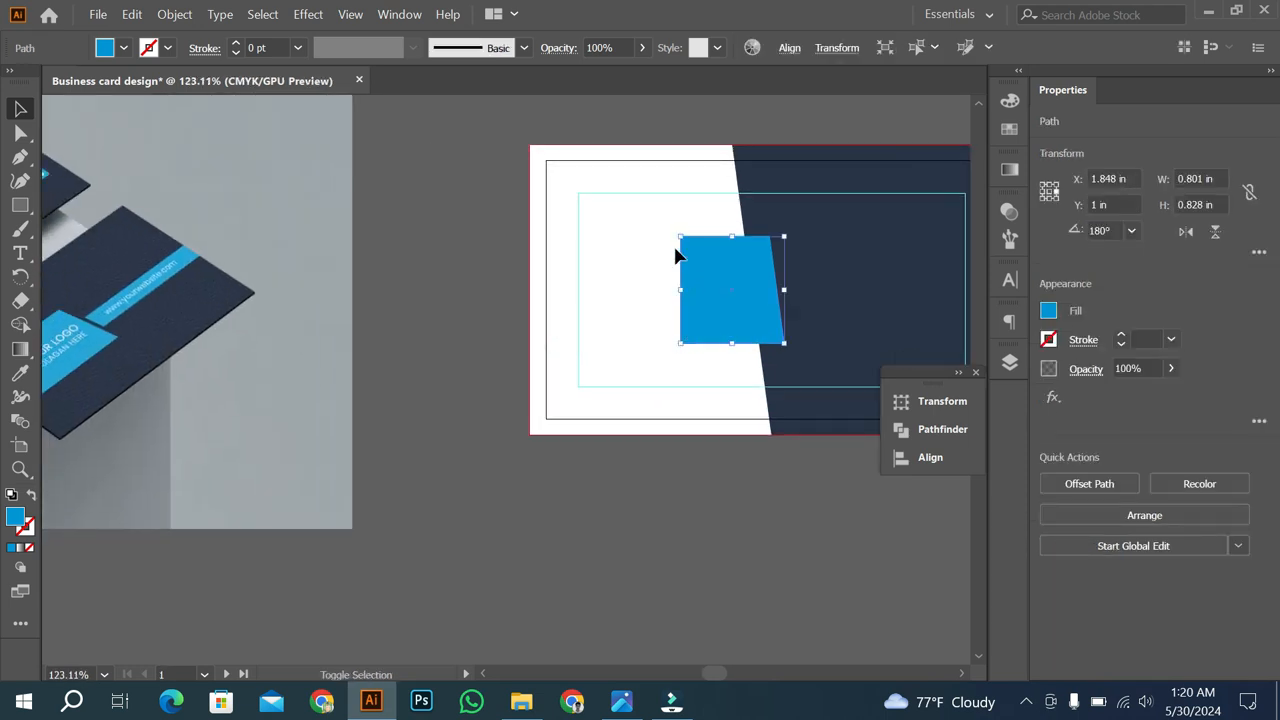
left_click_drag(679, 237, 671, 226)
left_click_drag(752, 314, 663, 346)
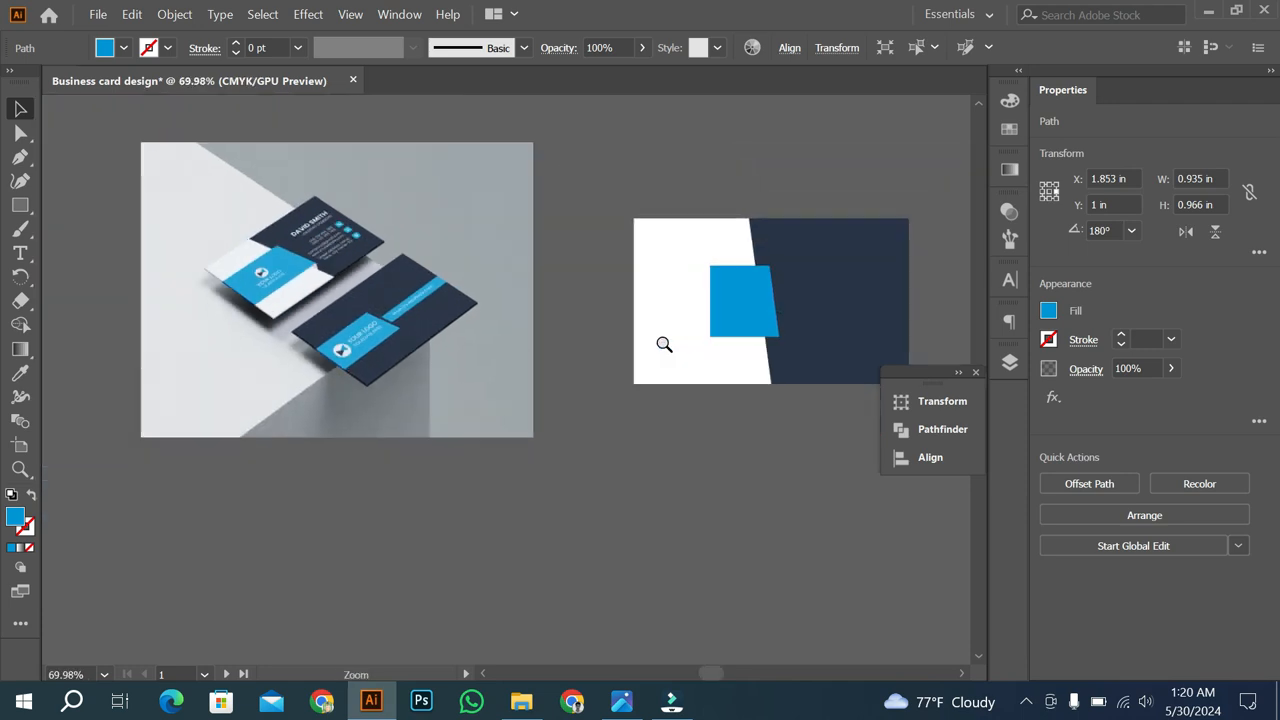
Stretch the blue shape's straight vertical edge out to the card's outer edge, making the shape about 1.98 in wide.
left_click_drag(785, 344, 829, 354)
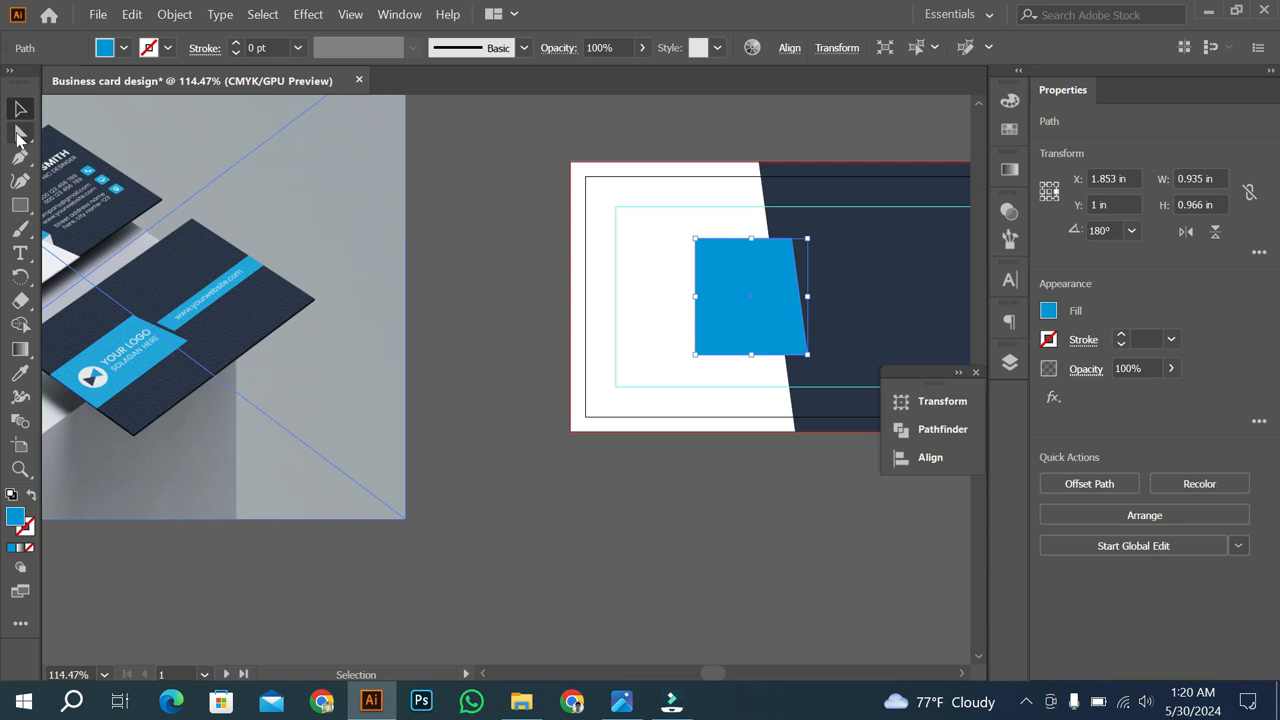
left_click(20, 134)
left_click(648, 231)
left_click_drag(680, 219, 725, 379)
left_click_drag(697, 293, 575, 294)
left_click(540, 287)
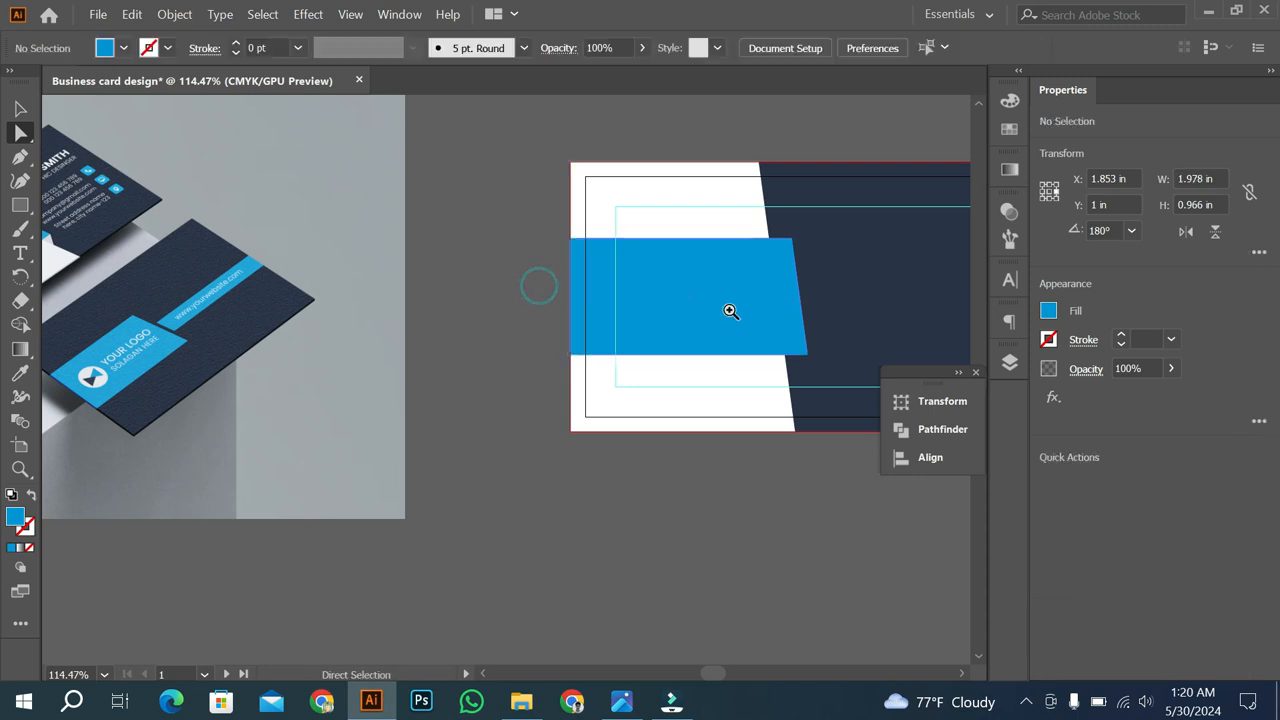
left_click_drag(734, 311, 777, 351)
left_click_drag(800, 303, 671, 329)
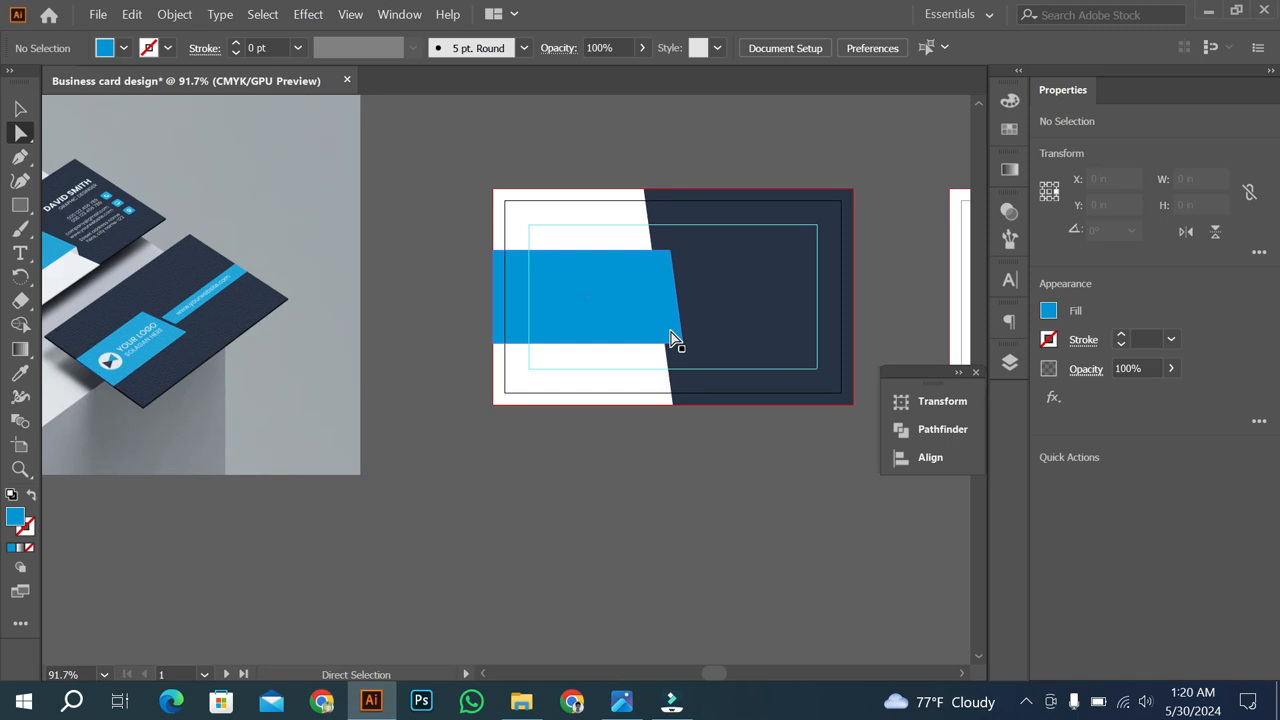
Open the recent file Demo Logo.ai and copy its right-aligned contact block with the square icons.
left_click(98, 14)
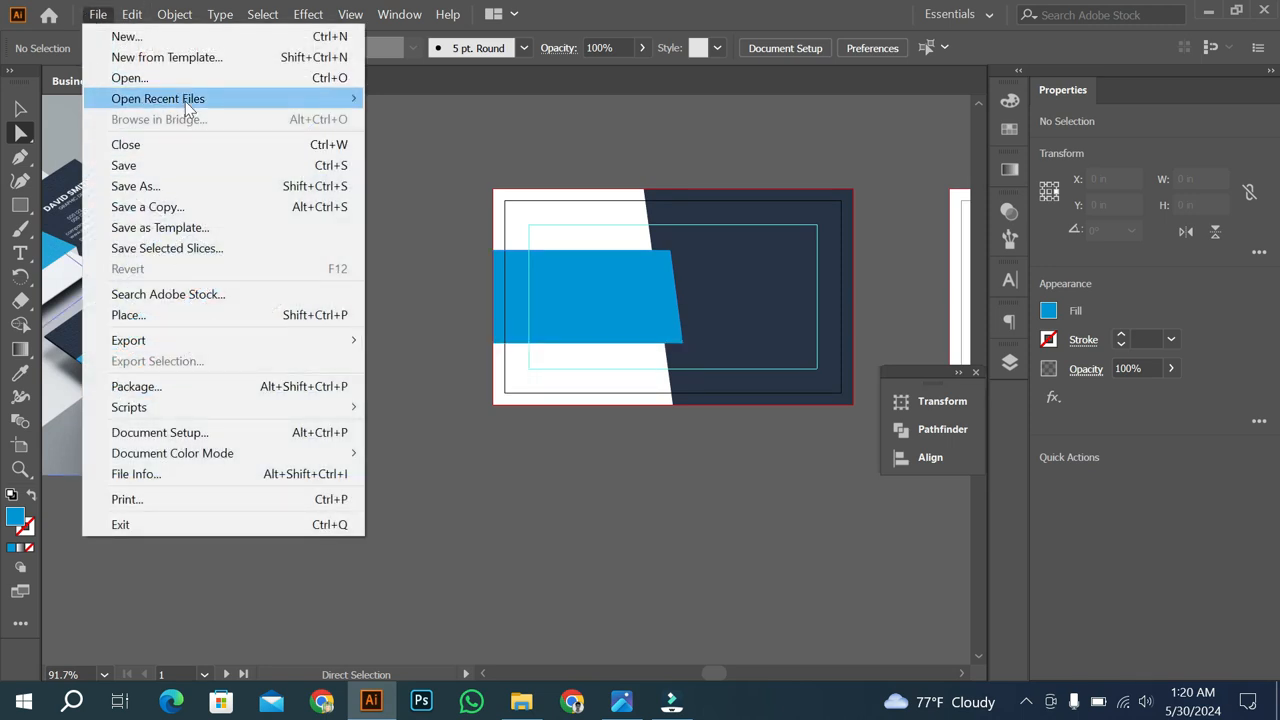
mouse_move(185, 101)
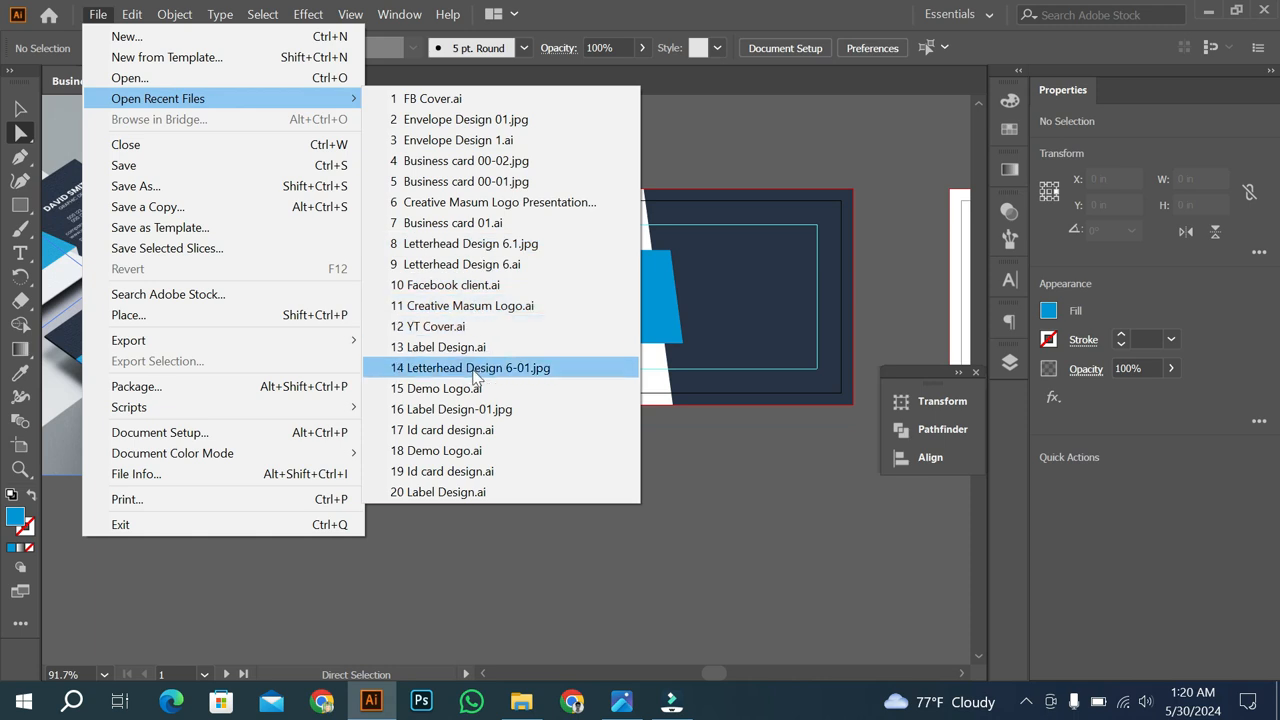
left_click(468, 386)
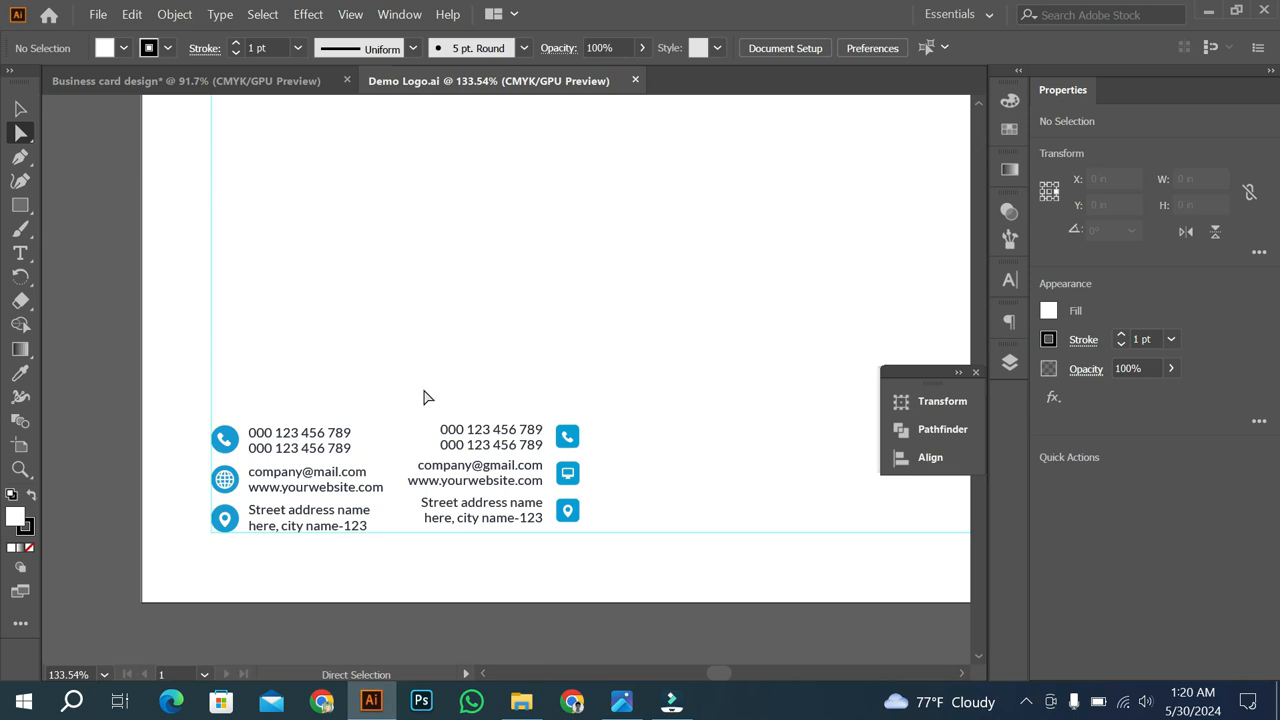
left_click_drag(426, 385, 586, 580)
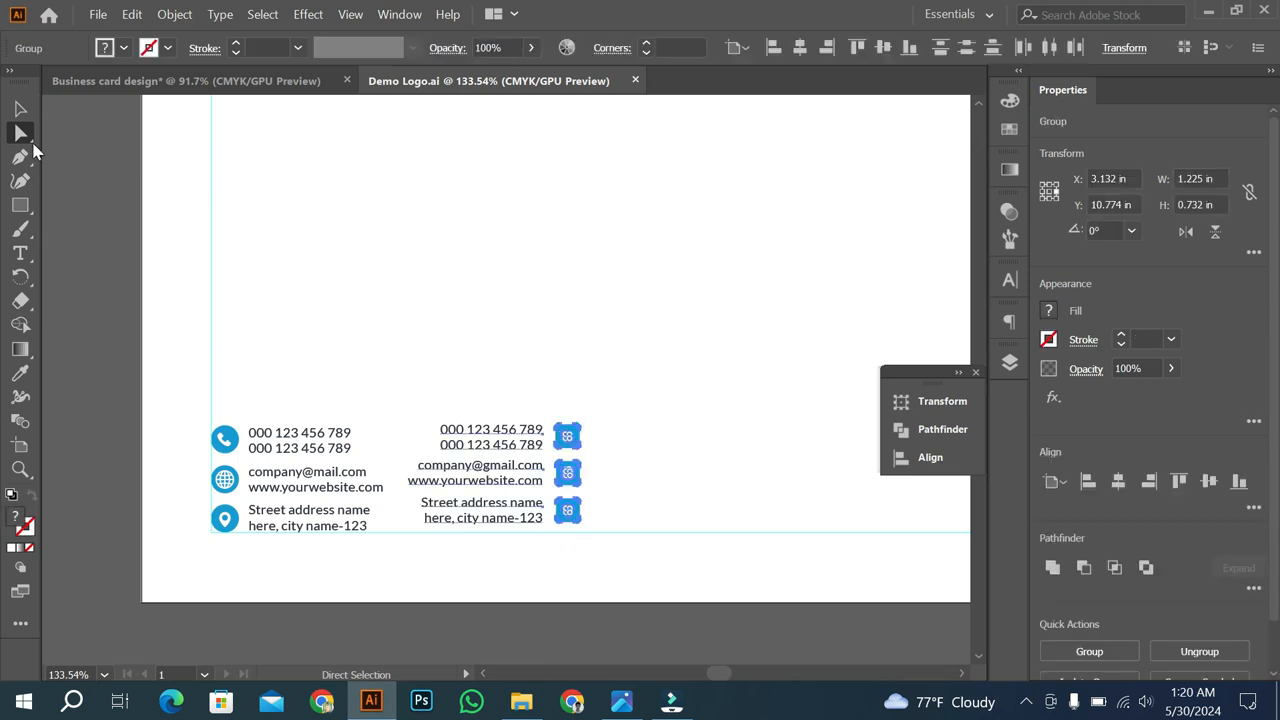
left_click(25, 115)
key("a")
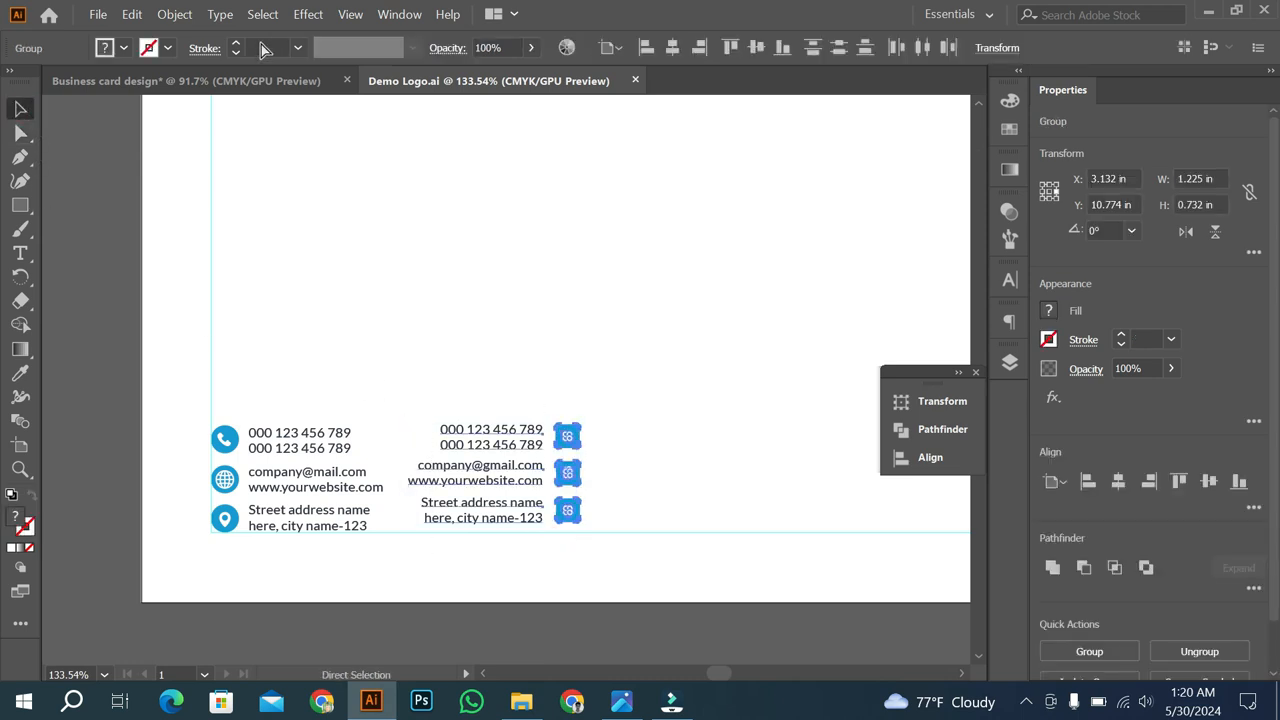
Paste the contact block into the Business card design document and place it below the front card.
left_click(266, 80)
key("ctrl+v")
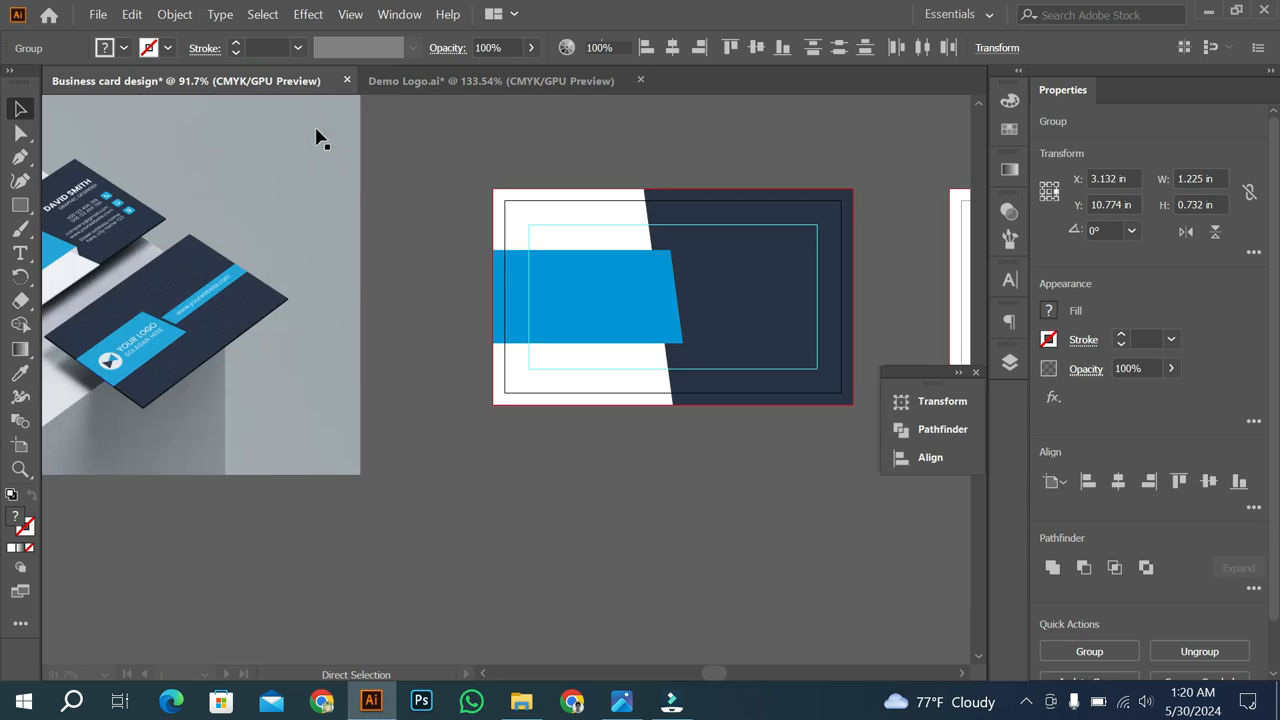
left_click(594, 455)
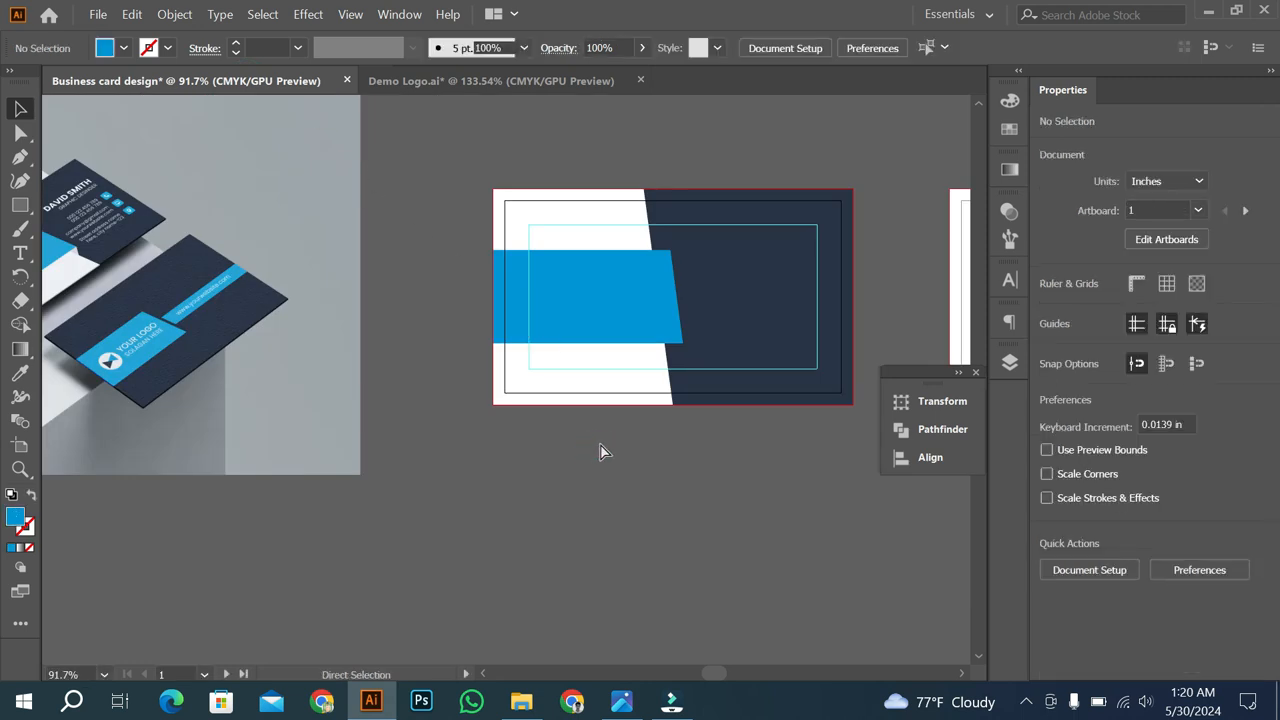
key("ctrl+v")
left_click_drag(509, 354, 713, 487)
left_click(694, 451)
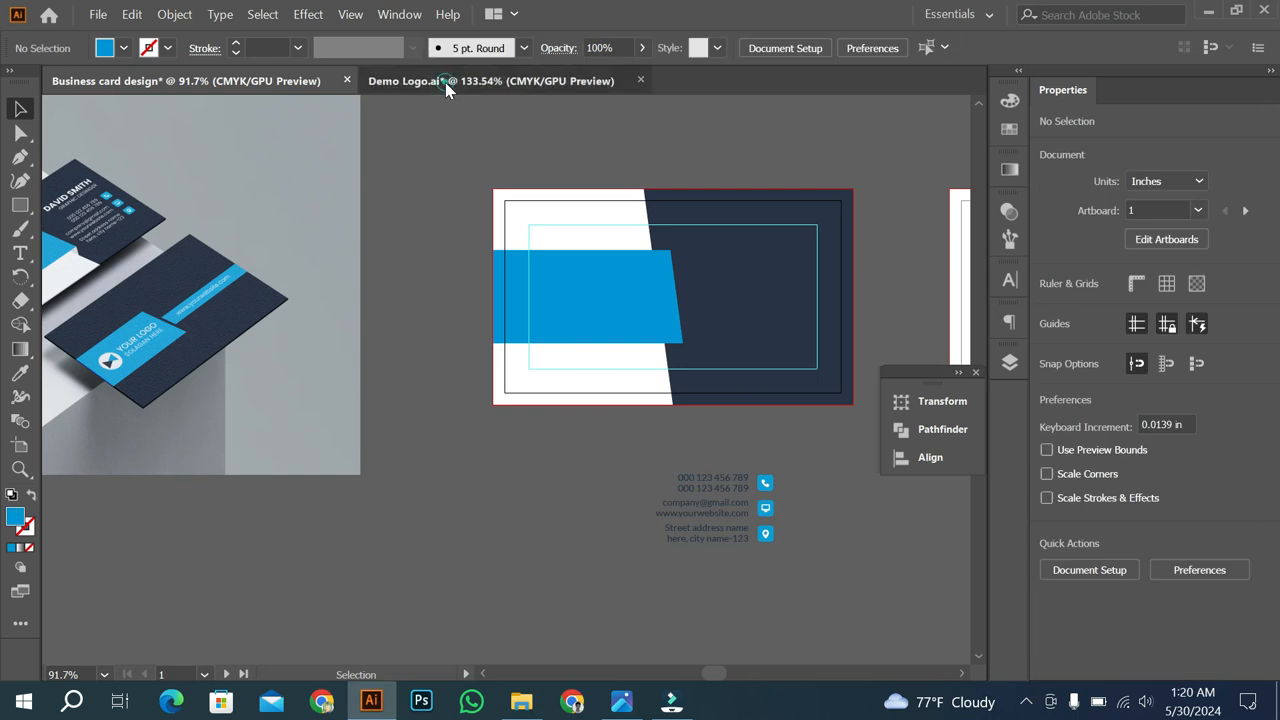
Copy the horizontal YOUR LOGO group with the round gray emblem from Demo Logo.ai.
left_click(445, 82)
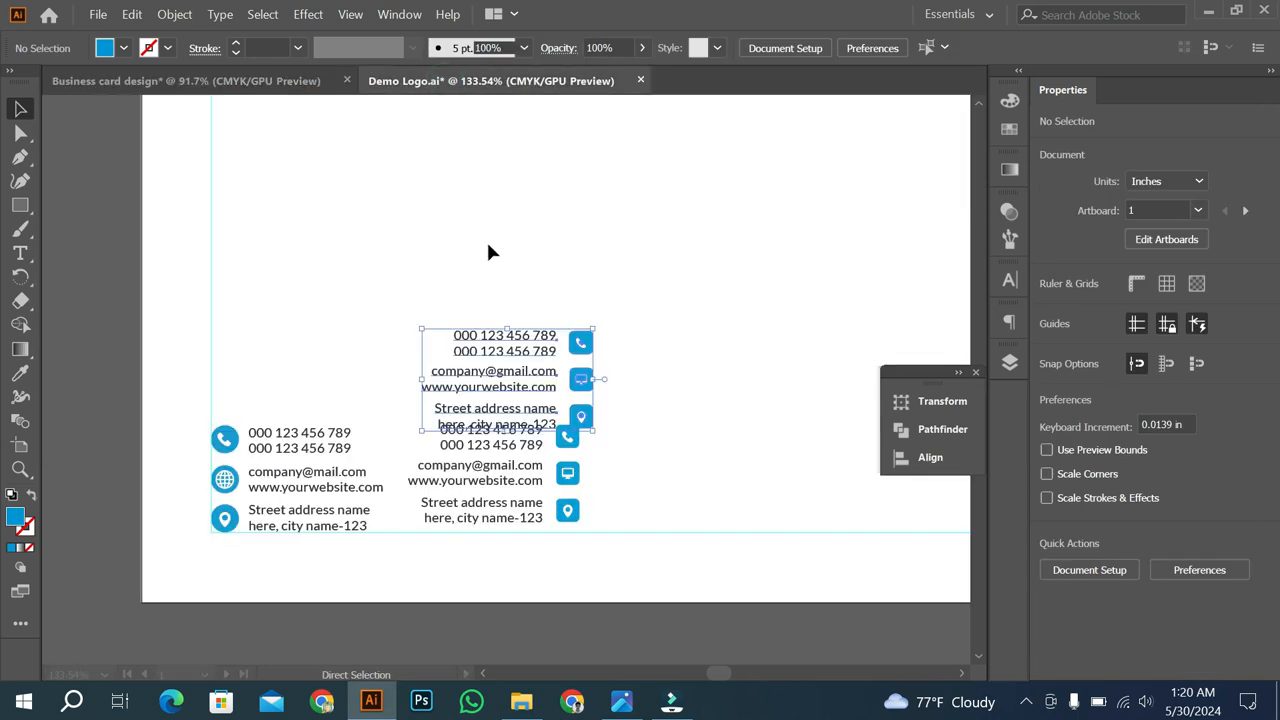
scroll(481, 227, "up", 1)
left_click_drag(482, 227, 497, 489)
left_click_drag(421, 157, 563, 263)
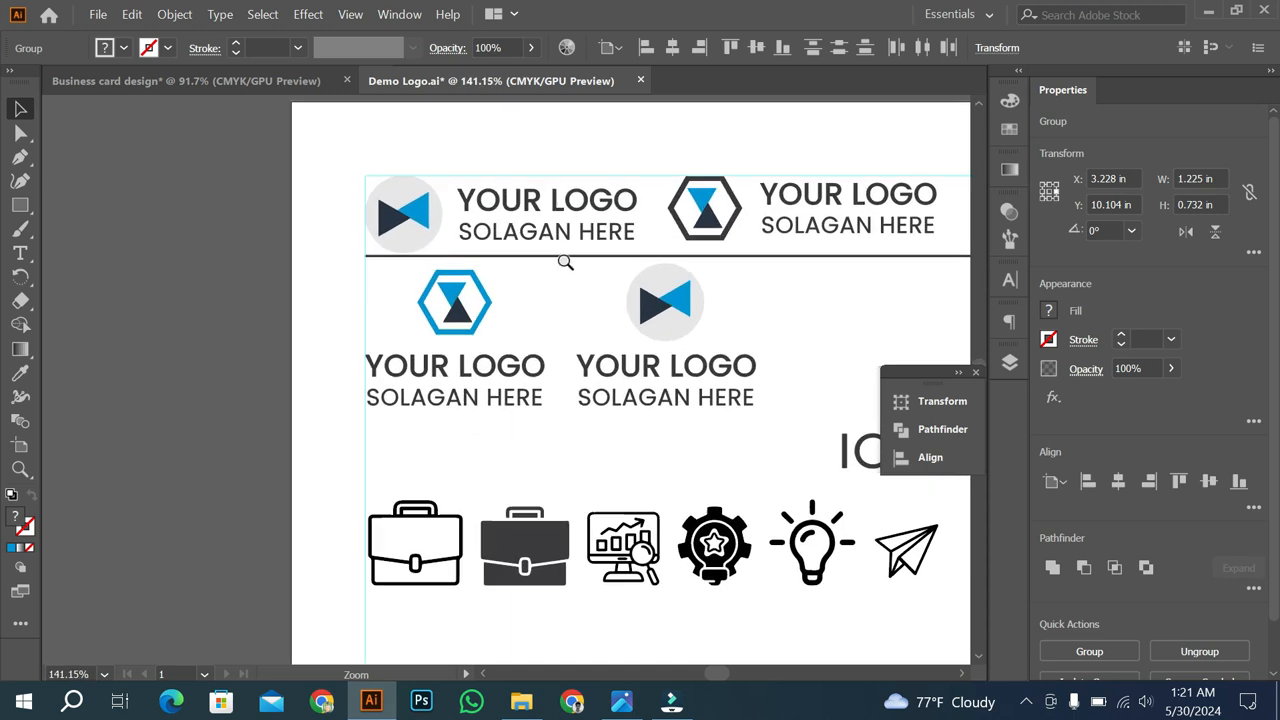
left_click(548, 235)
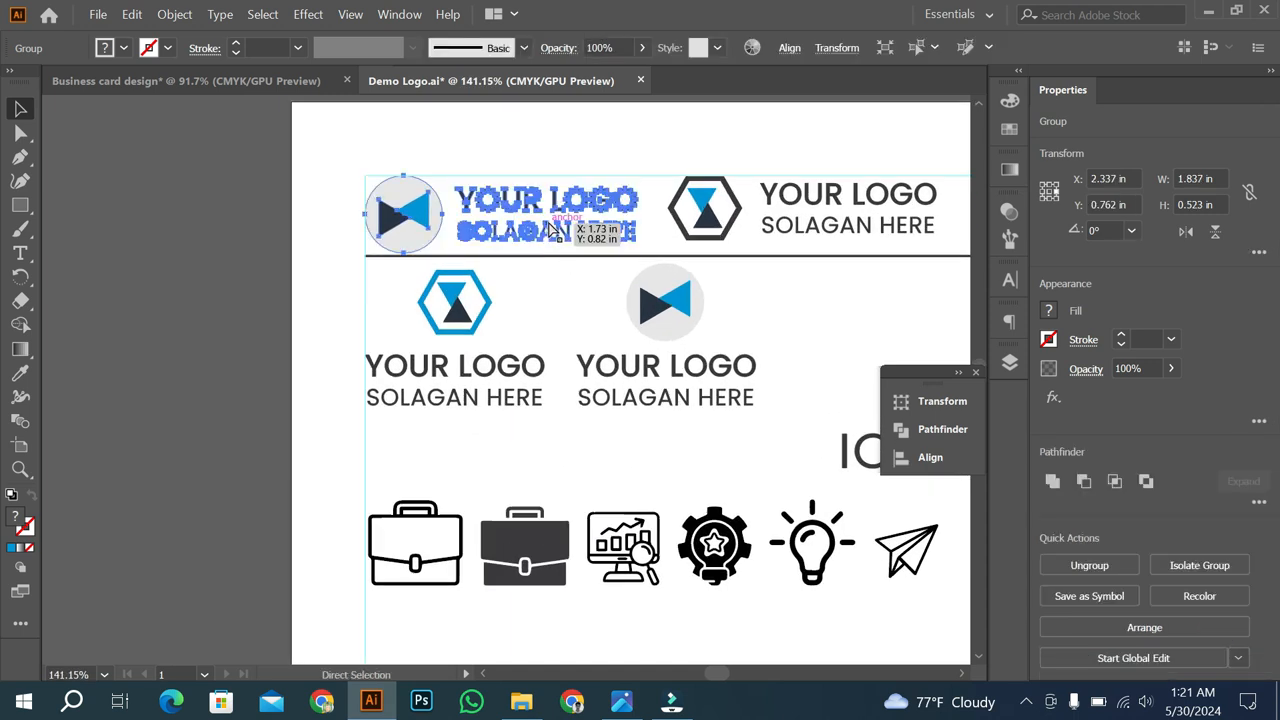
Paste the logo into the Business card design document, place it on the blue shape, and shrink it to about 1.32 x 0.38 in.
left_click(295, 90)
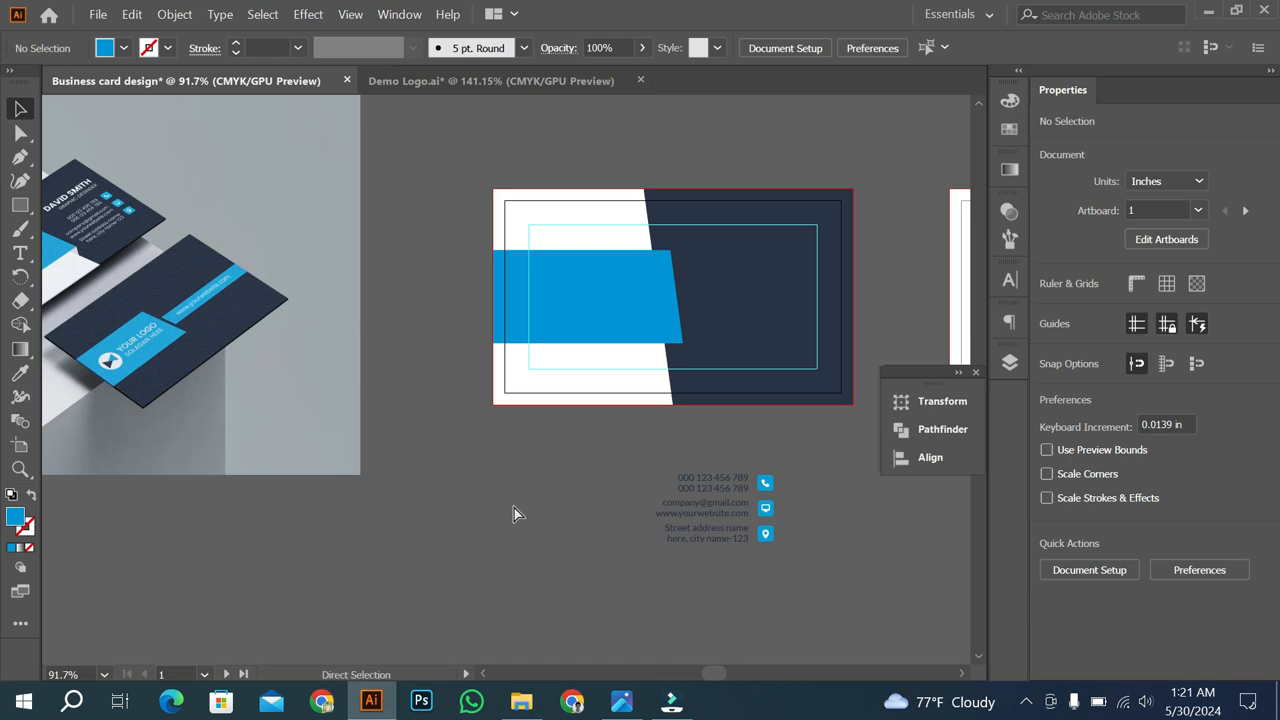
key("ctrl+v")
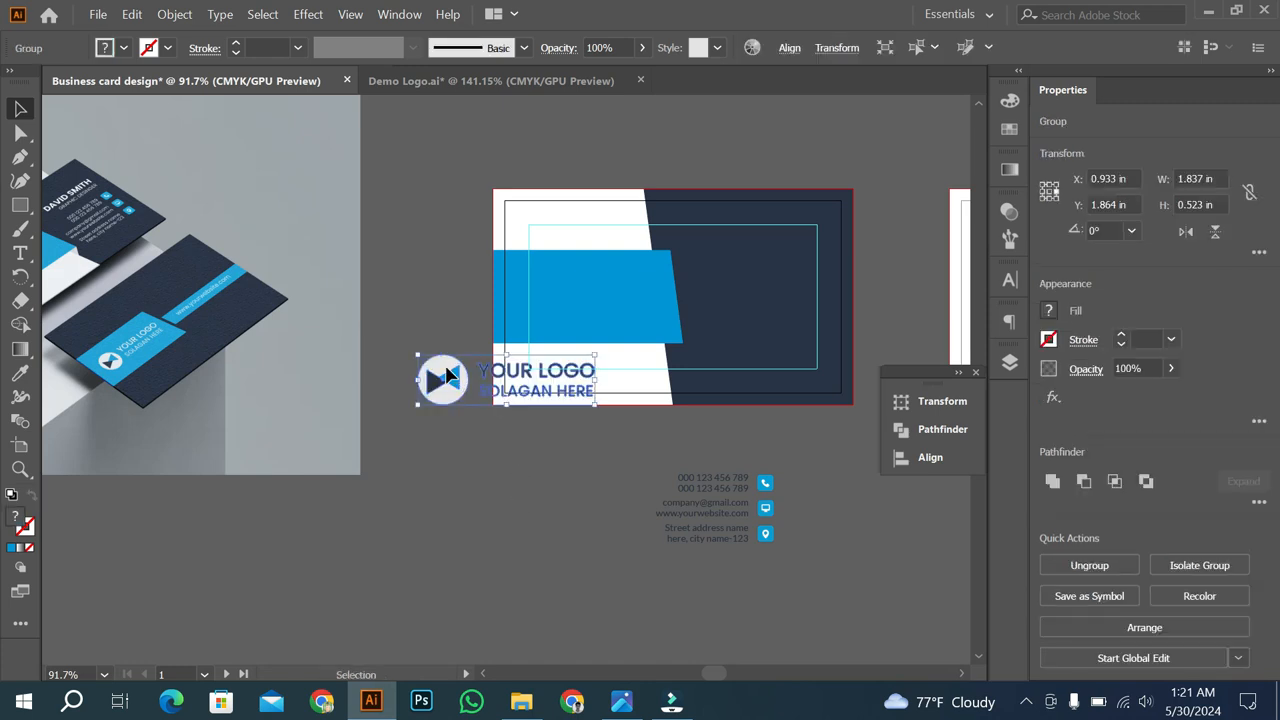
left_click_drag(447, 377, 561, 296)
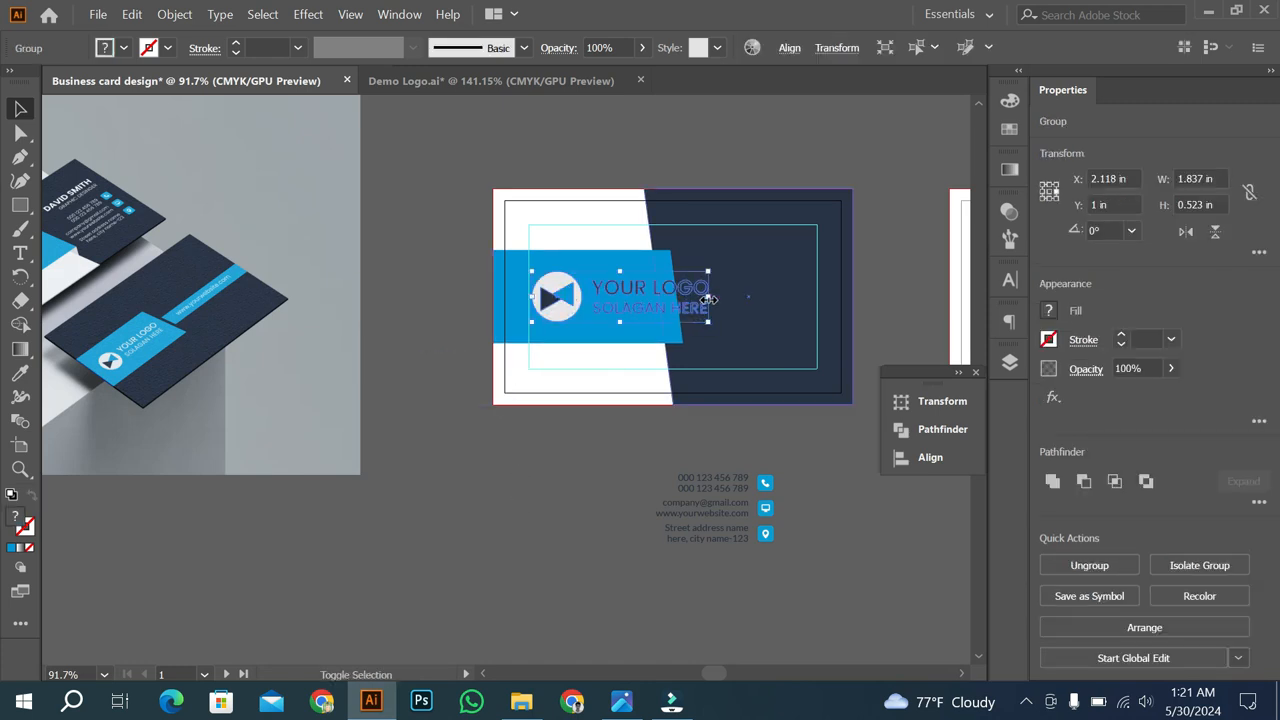
mouse_move(708, 298)
left_mouse_down()
mouse_move(722, 292)
mouse_move(660, 300)
mouse_move(736, 287)
mouse_move(712, 292)
left_mouse_up()
Ungroup the logo on the blue shape to separate its emblem from its text.
key("ctrl+space")
left_click(633, 310)
key("ctrl+space")
left_click(662, 298)
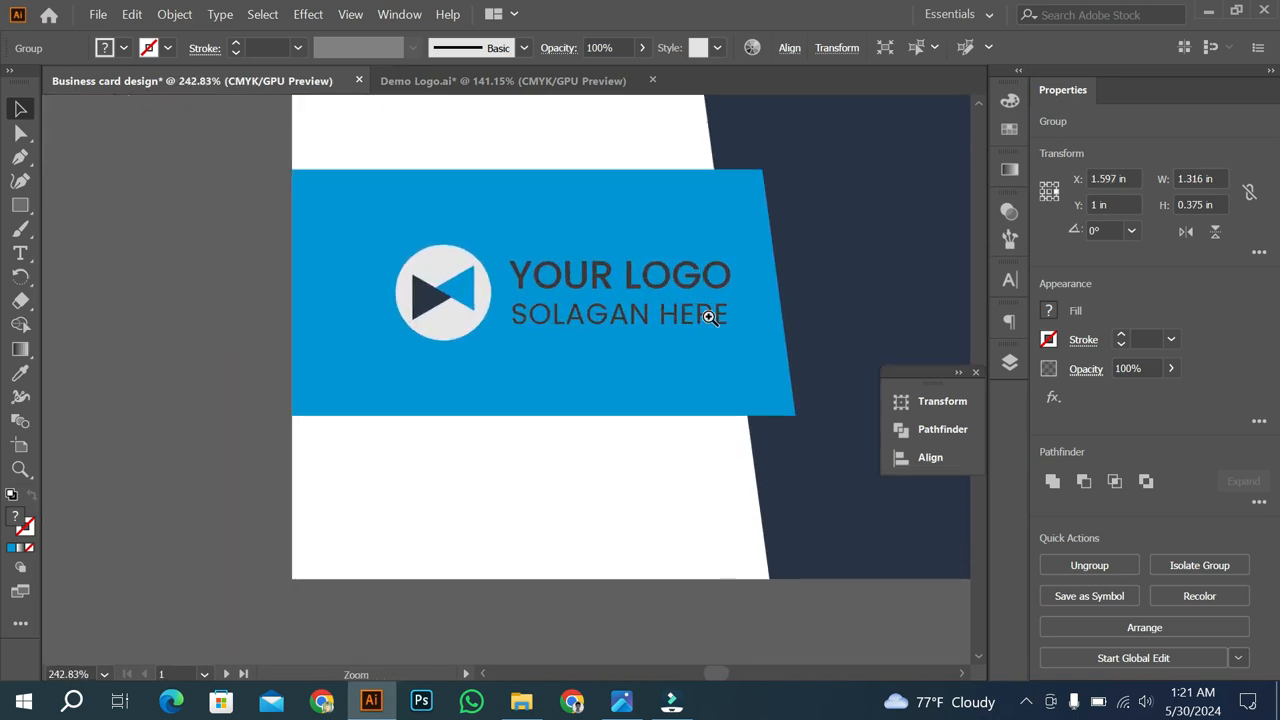
left_click(686, 313)
left_click(580, 296)
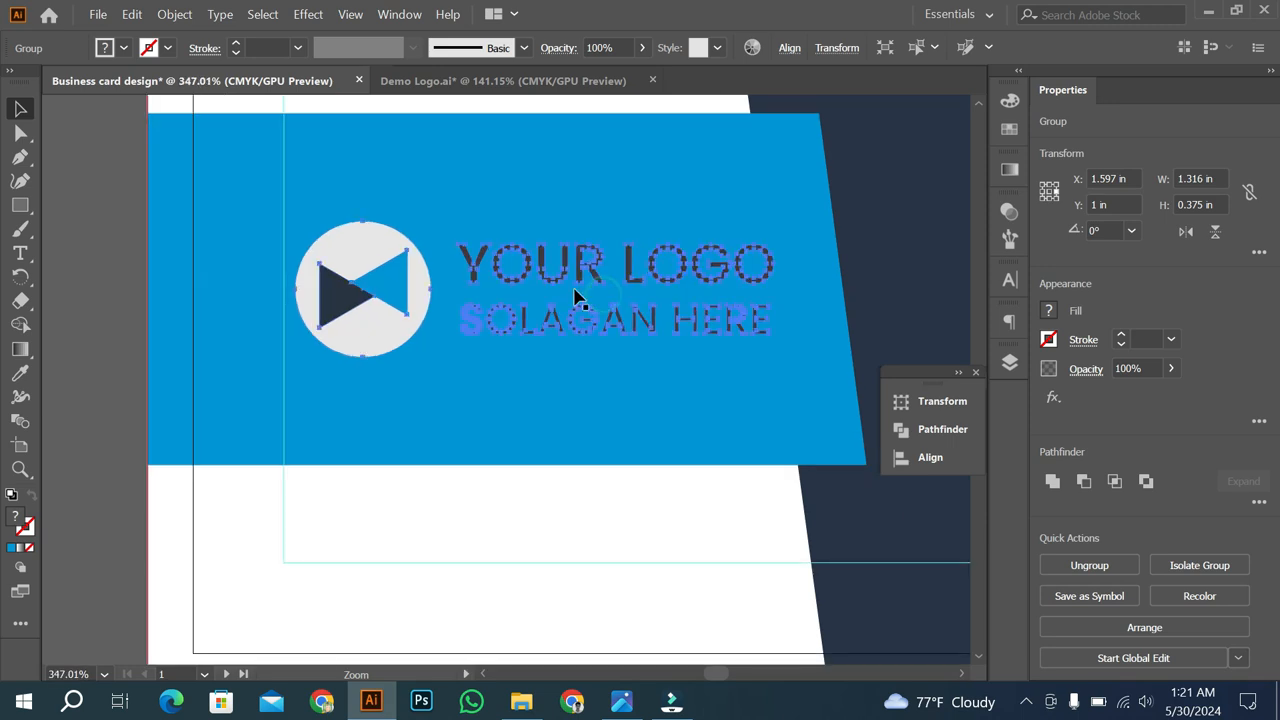
left_click(123, 192)
left_click(407, 280)
right_click(407, 283)
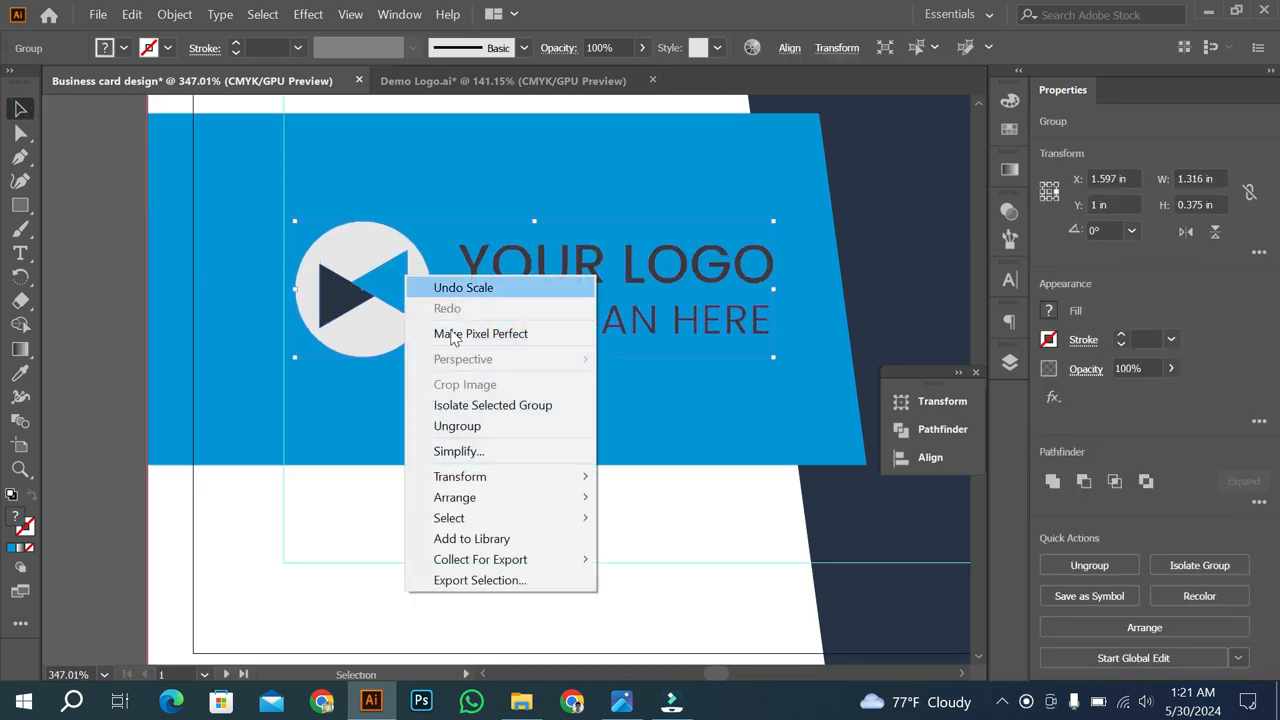
left_click(491, 427)
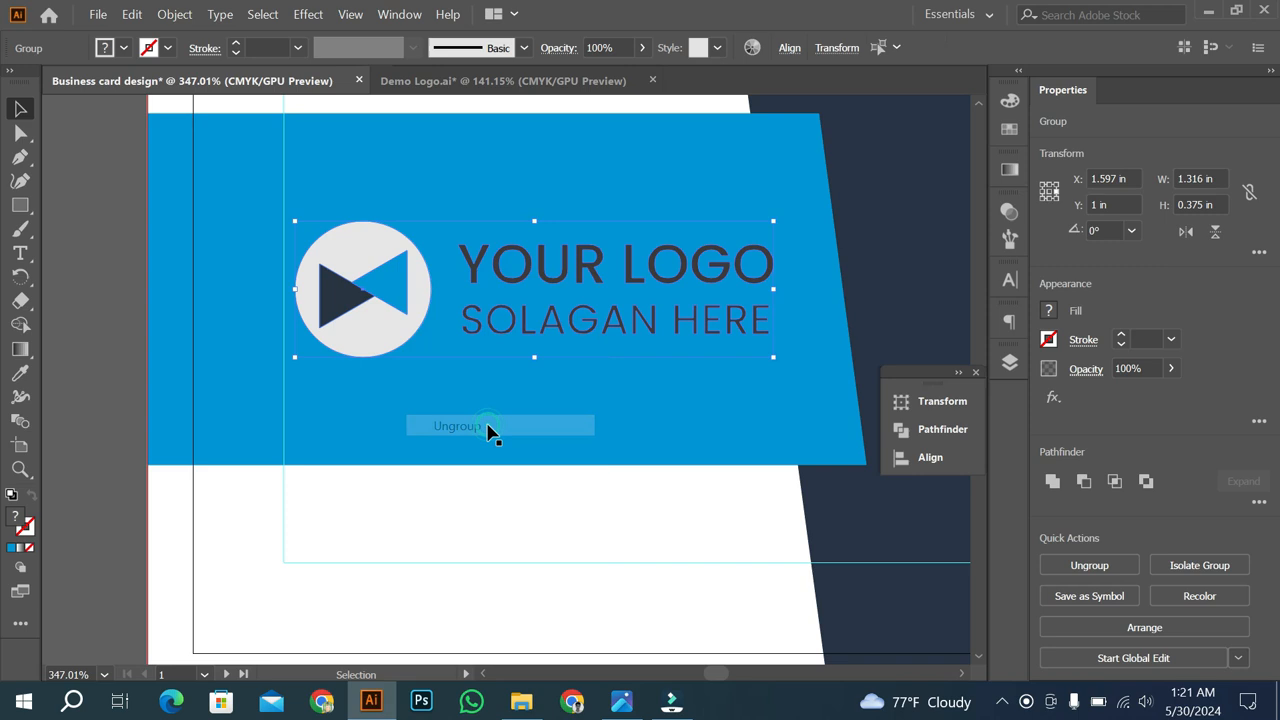
left_click(502, 498)
Recolor the logo's name and slogan text white by sampling the card's white area with the Eyedropper.
left_click(546, 275)
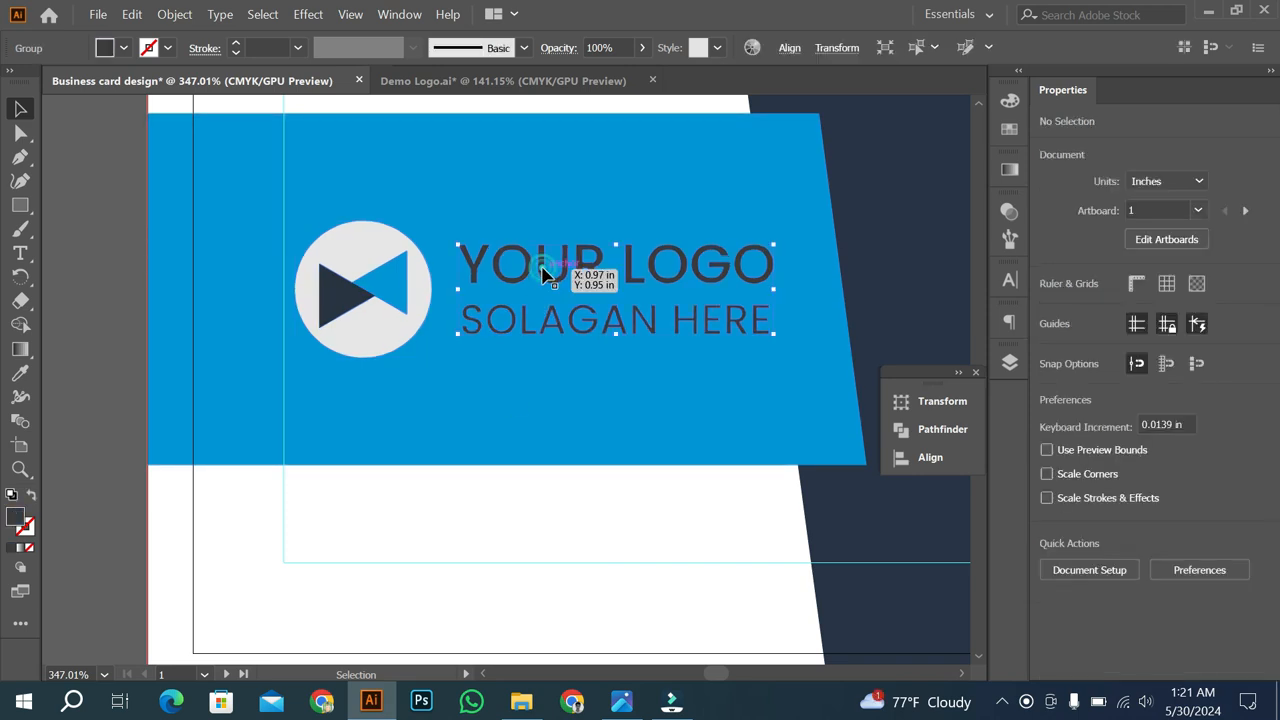
left_click(20, 373)
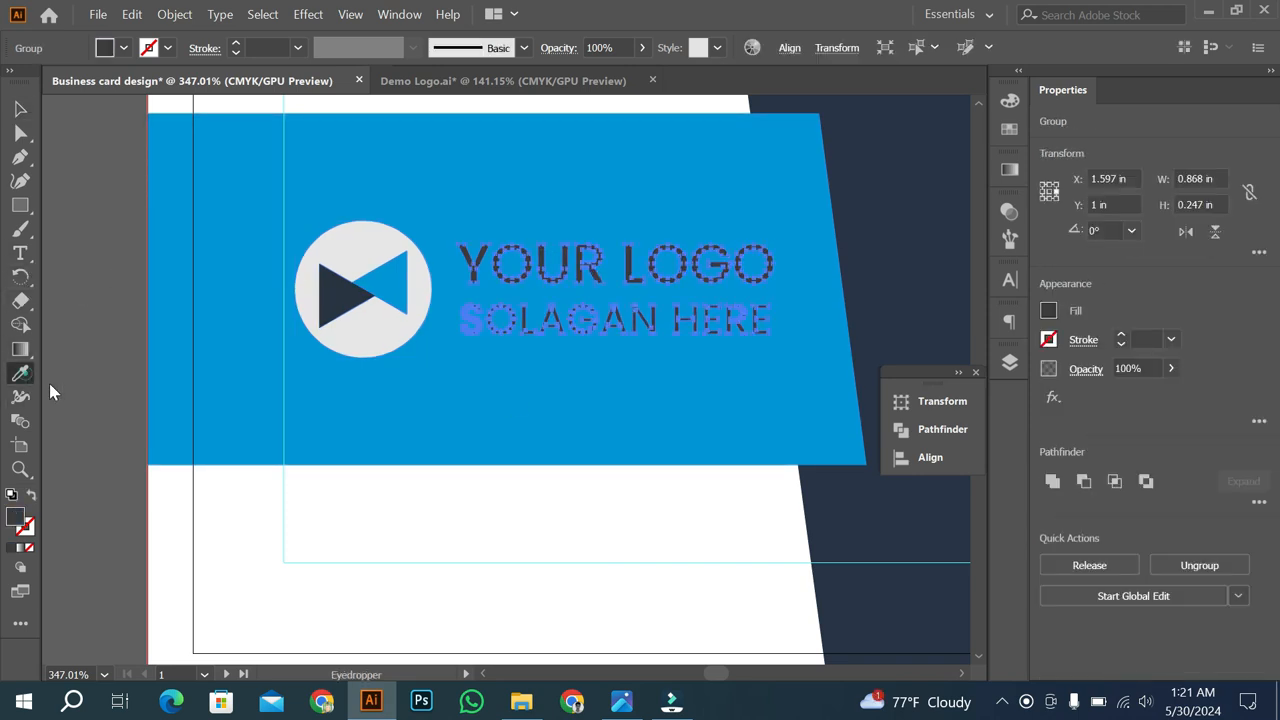
left_click(392, 515)
left_click(20, 108)
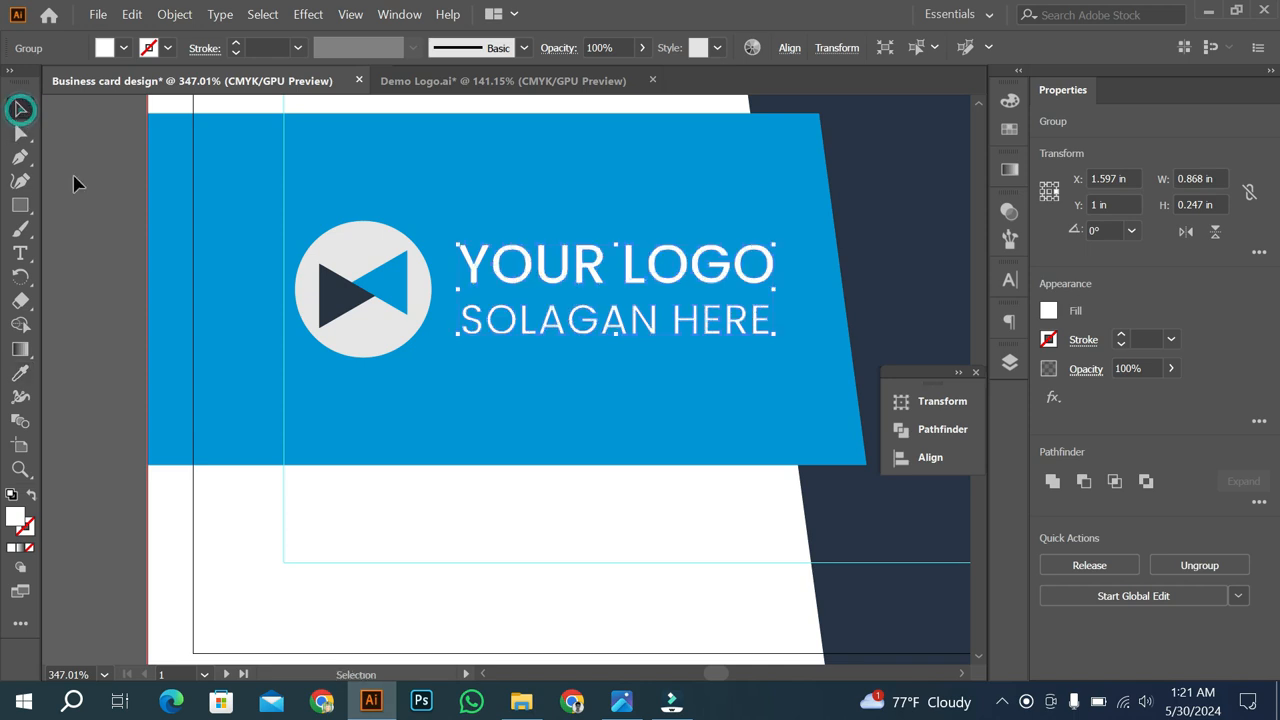
left_click(74, 176)
scroll(408, 288, "down", 6)
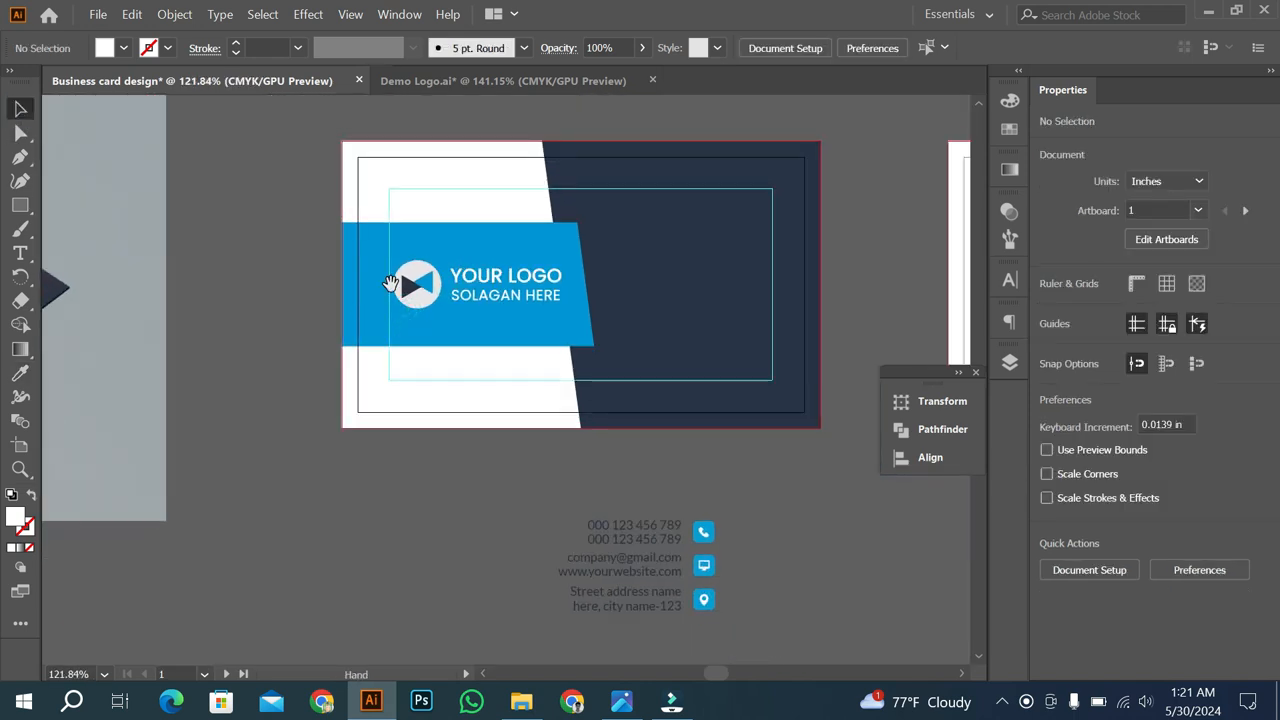
Recolor only the contact block's text lines white by sampling the card's white area, leaving out the icons.
left_click(622, 476)
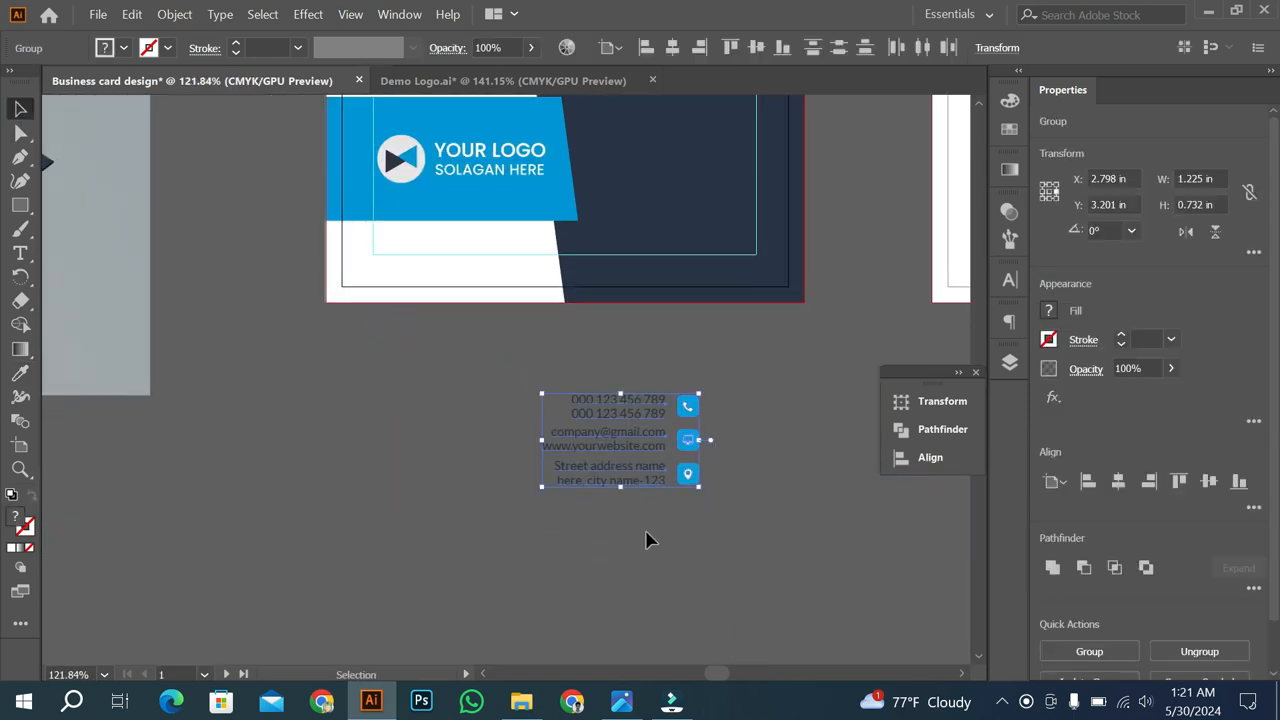
left_click(646, 536)
left_click(20, 133)
left_click(441, 346)
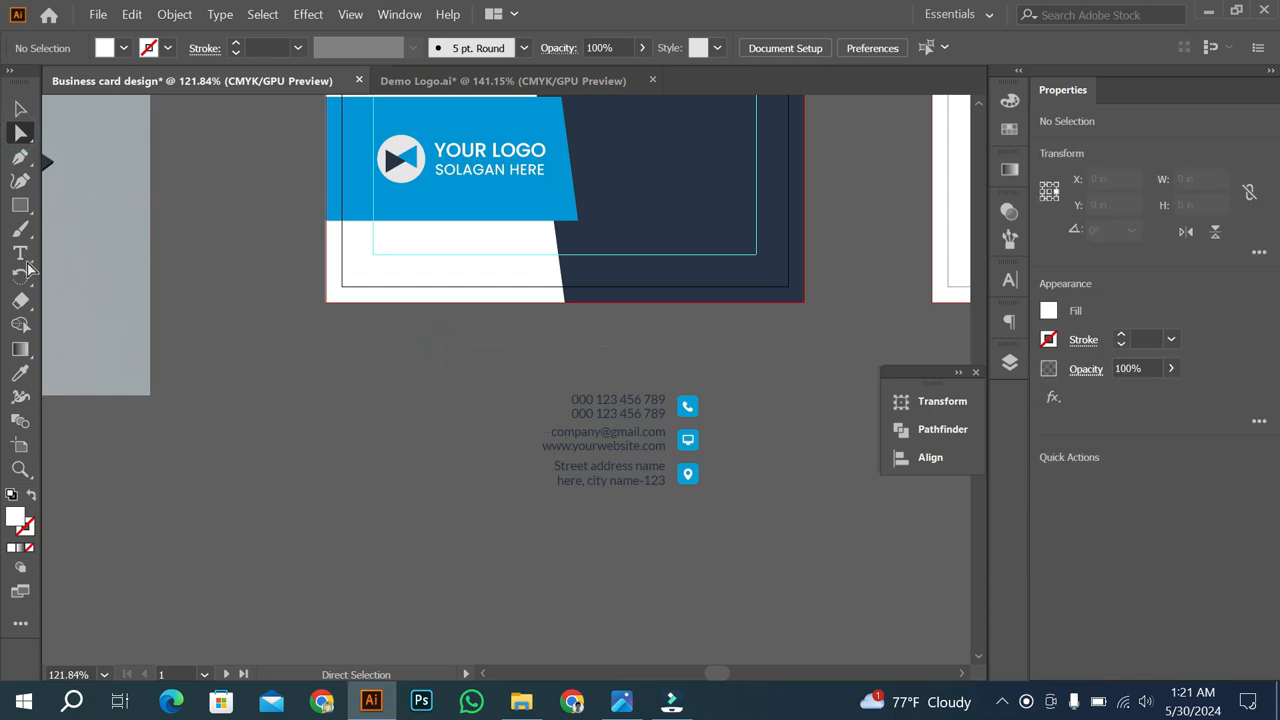
left_click(20, 374)
left_click(405, 233)
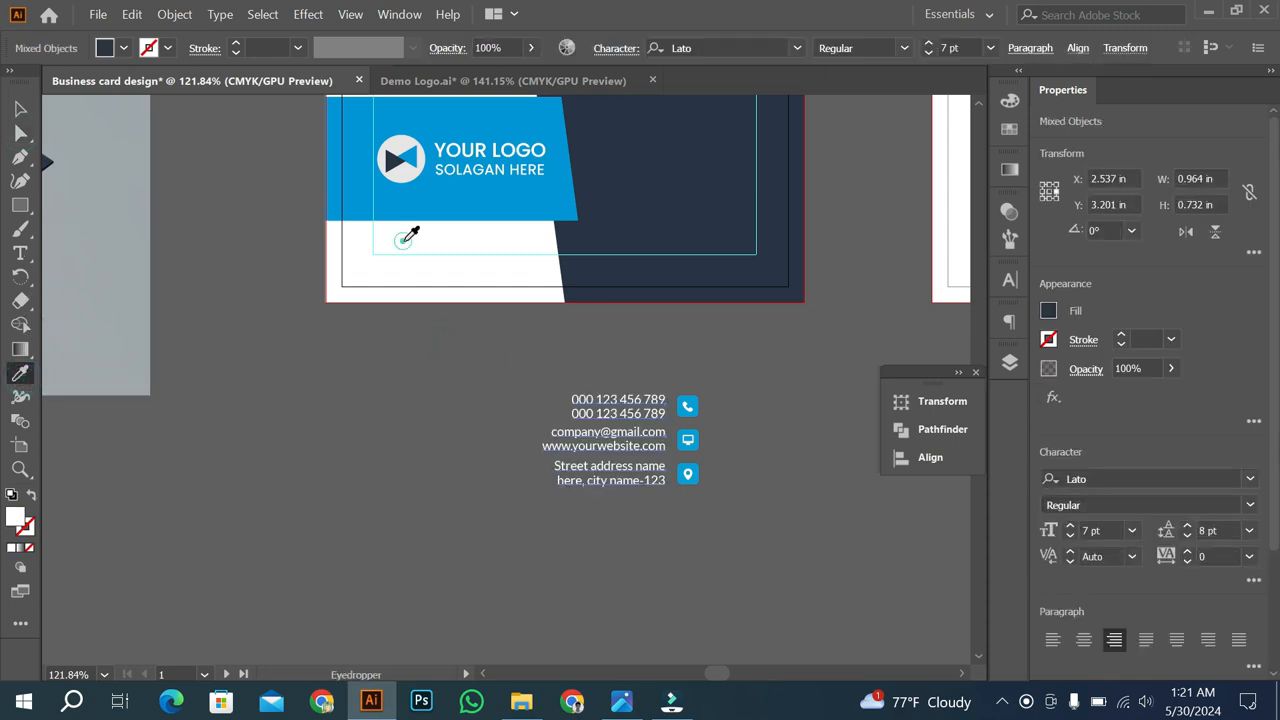
left_click(20, 109)
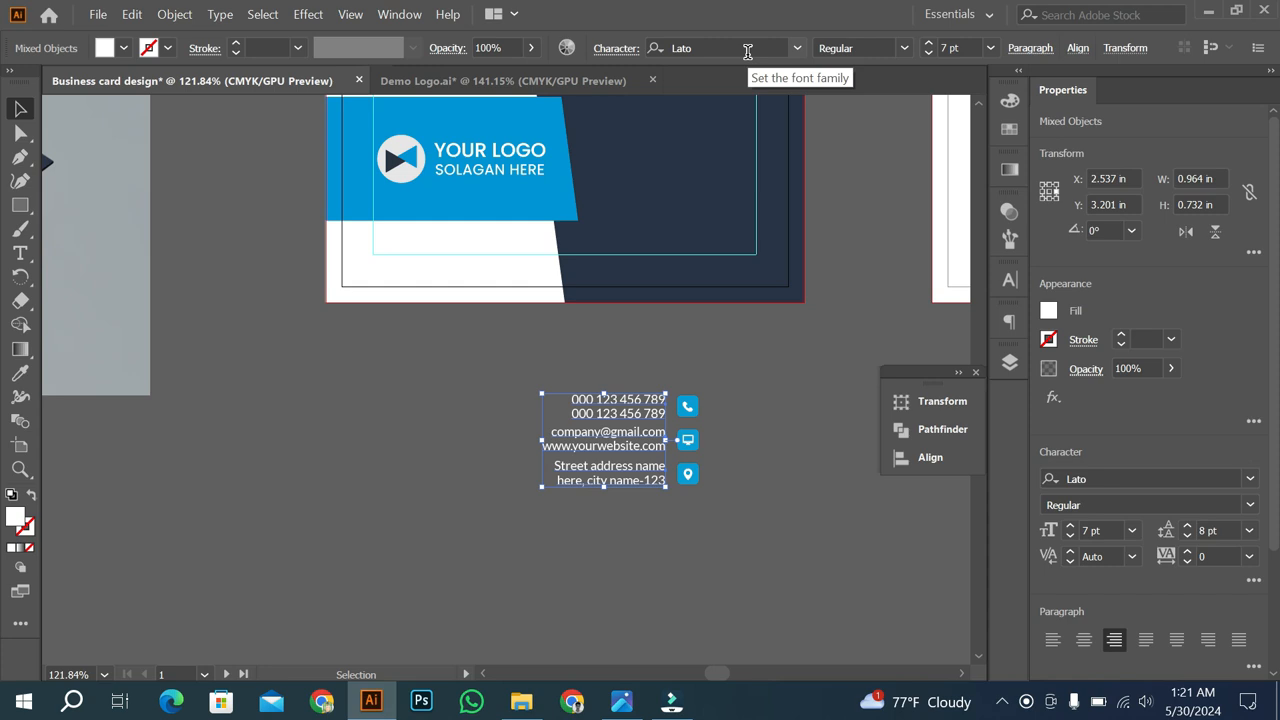
Move the contact block with its icons onto the card's navy side, flush with the safe-area guide's outer edge.
left_click(391, 352)
left_click(500, 362)
left_click(648, 418)
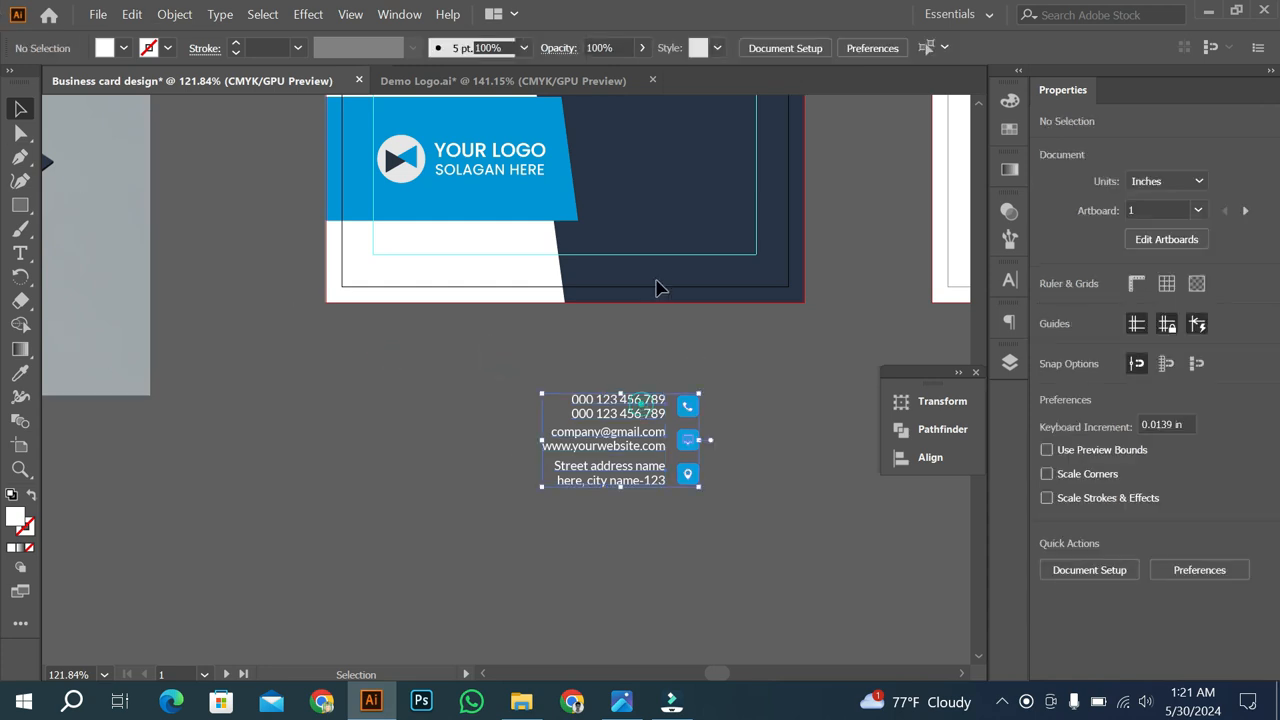
left_click_drag(658, 288, 700, 160)
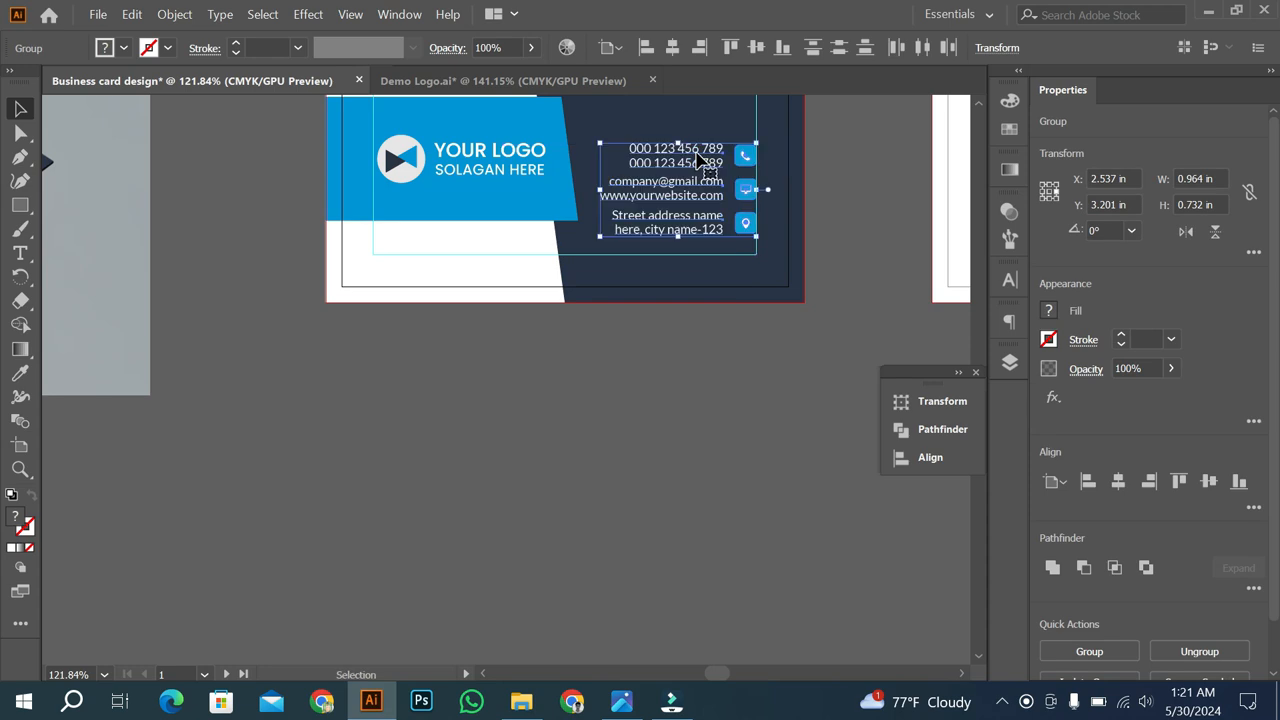
scroll(700, 175, "up", 2)
scroll(720, 260, "up", 3)
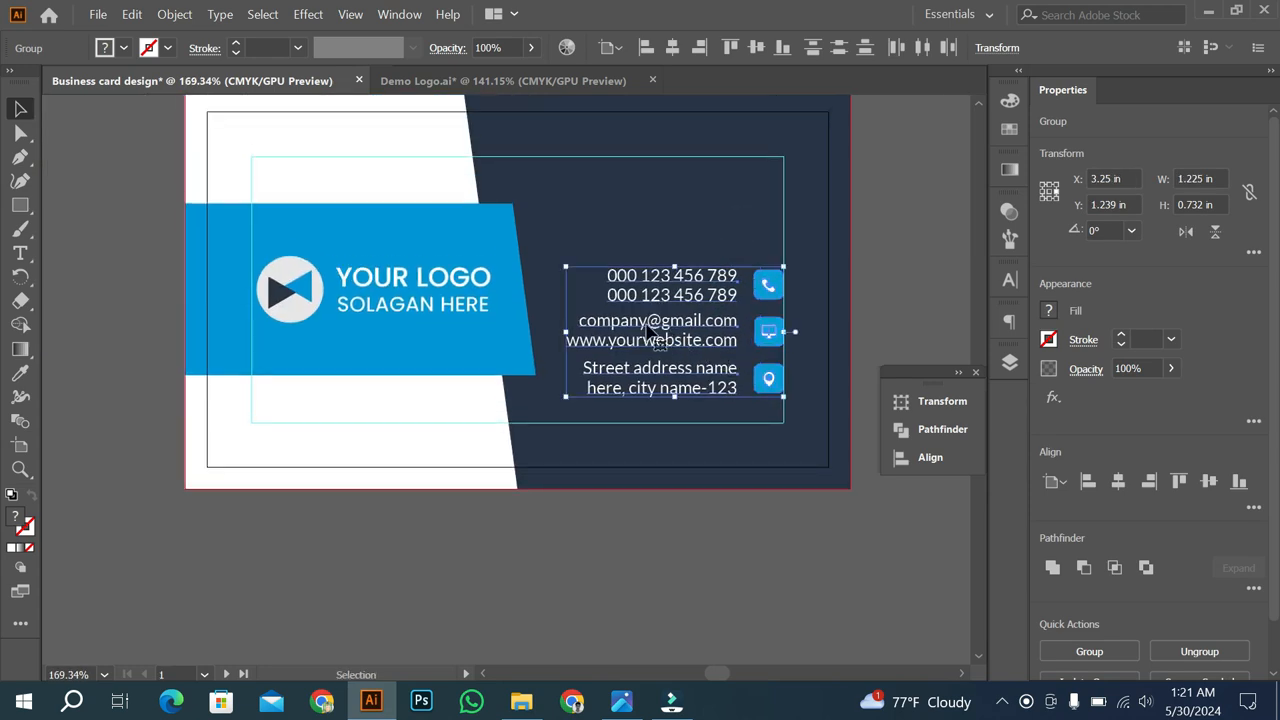
left_click(708, 537)
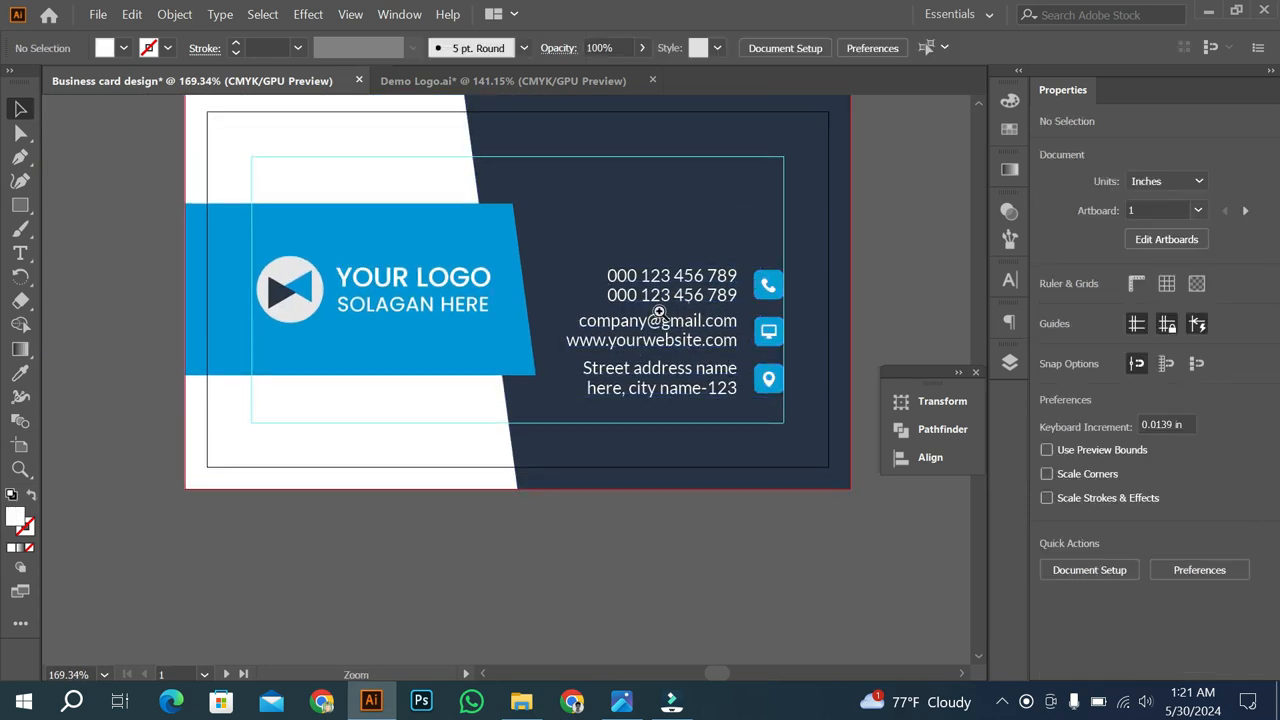
scroll(664, 318, "down", 2)
left_click_drag(687, 332, 639, 189)
left_click(658, 173)
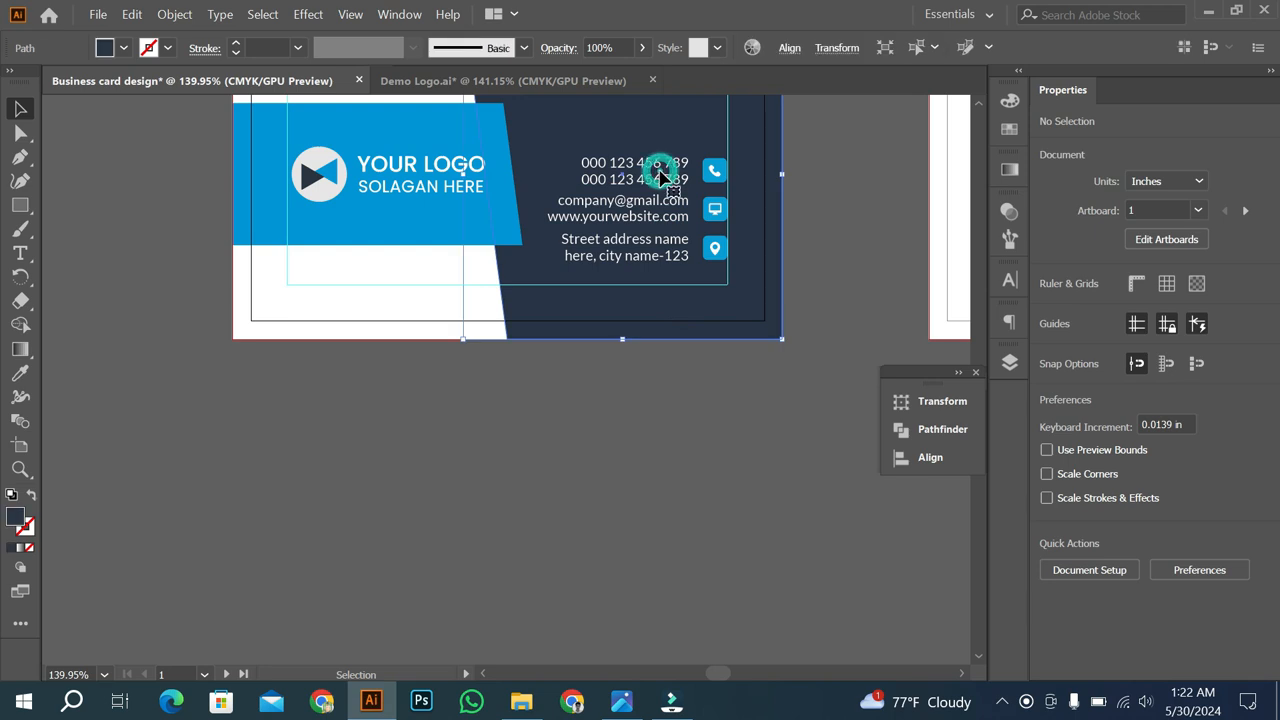
left_click(745, 415)
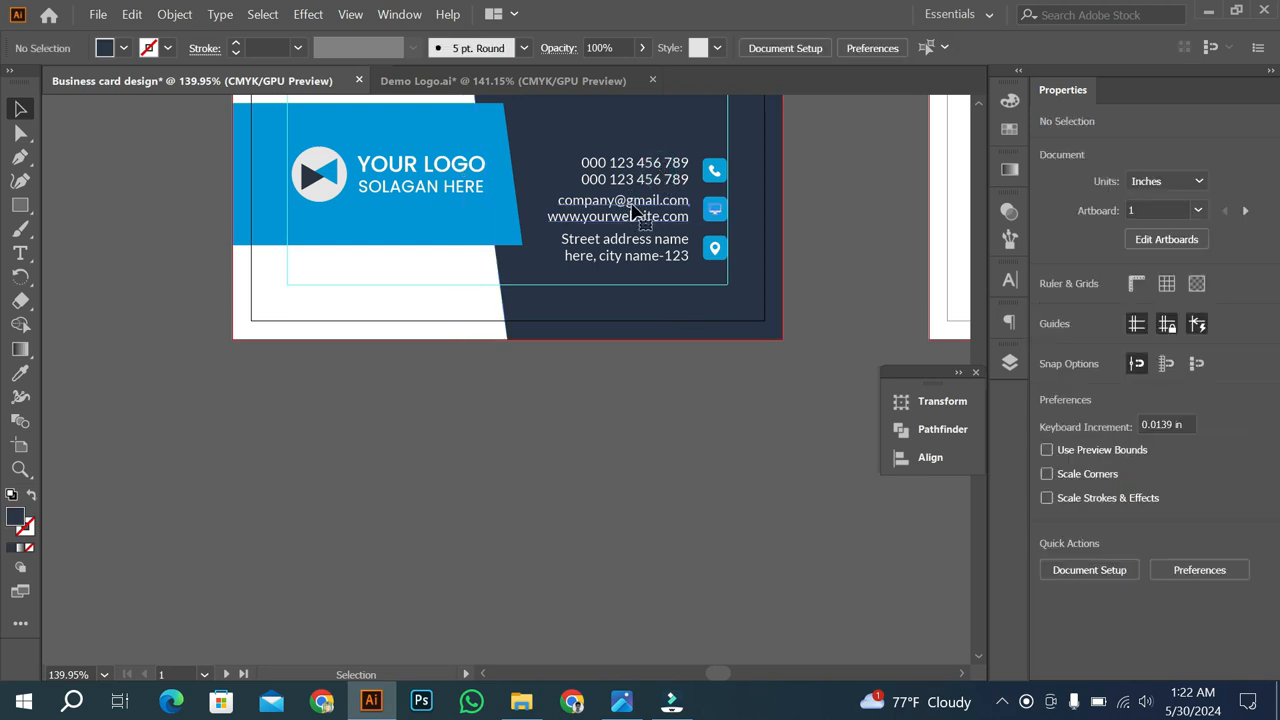
Move the email-and-website lines with their icon below the card and ungroup the text from the icon.
left_click_drag(632, 211, 641, 440)
left_click(711, 502)
scroll(709, 495, "up", 3)
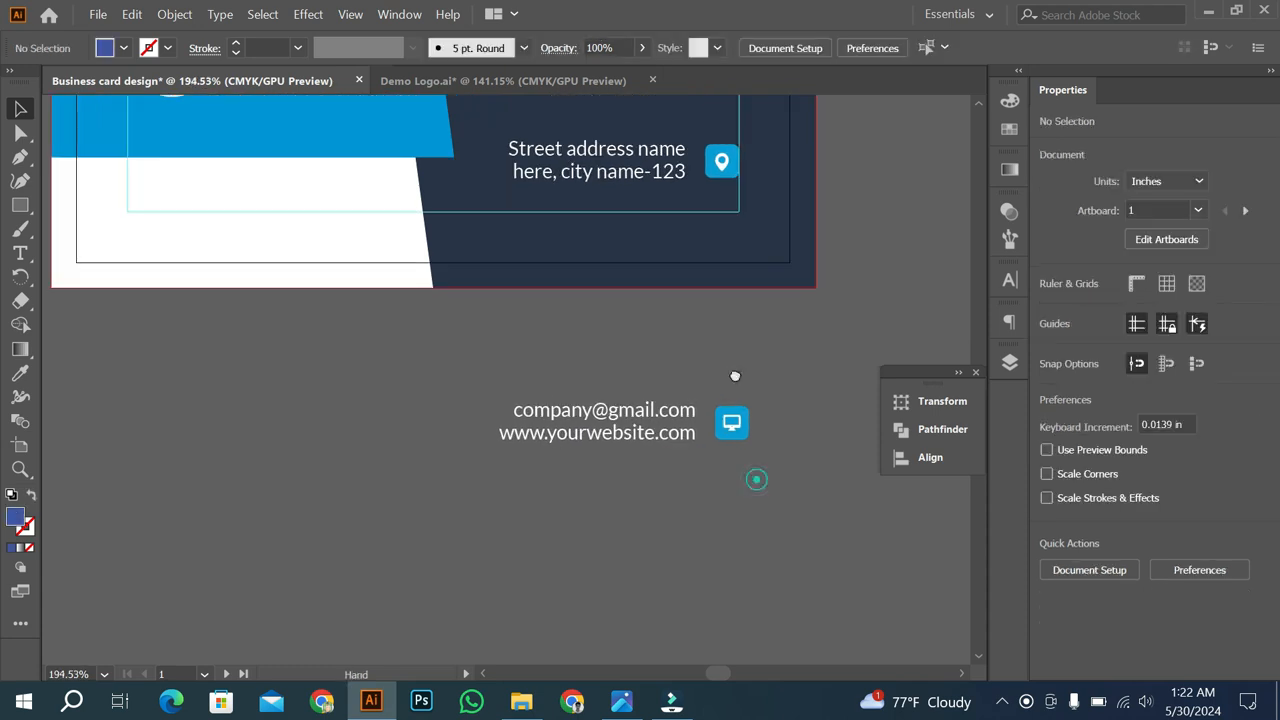
left_click(673, 432)
right_click(673, 432)
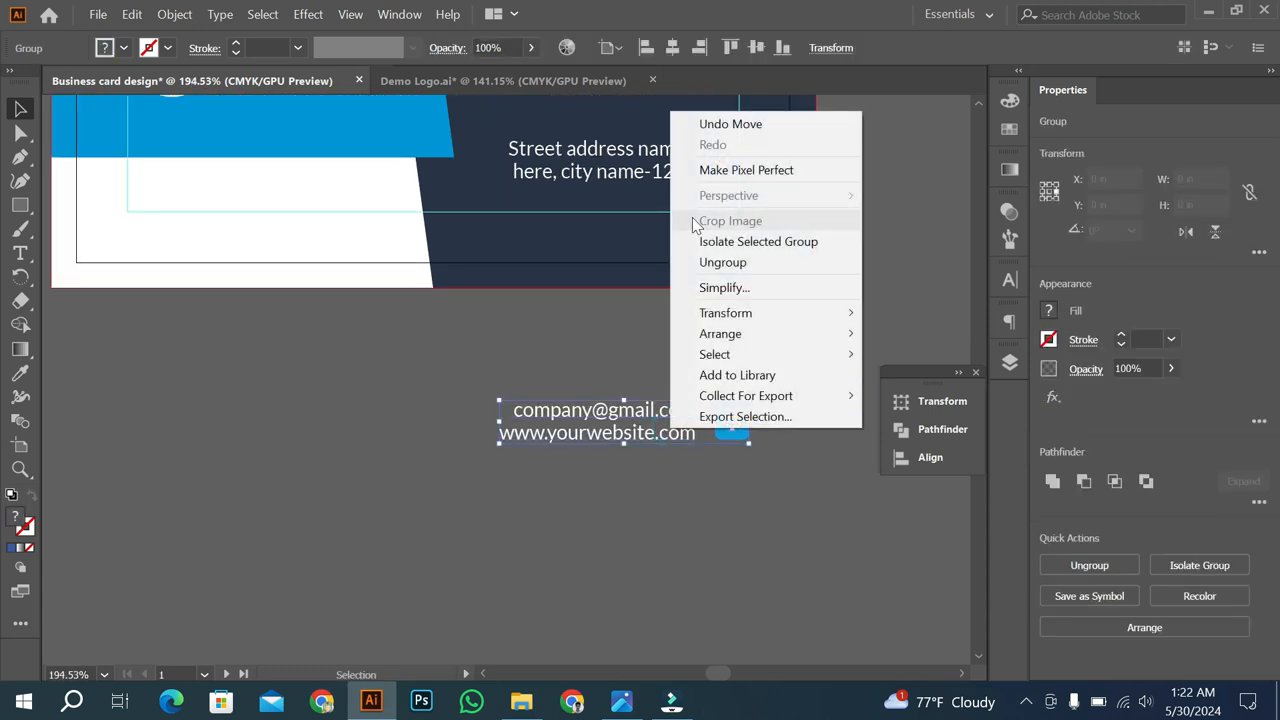
left_click(722, 262)
left_click(766, 471)
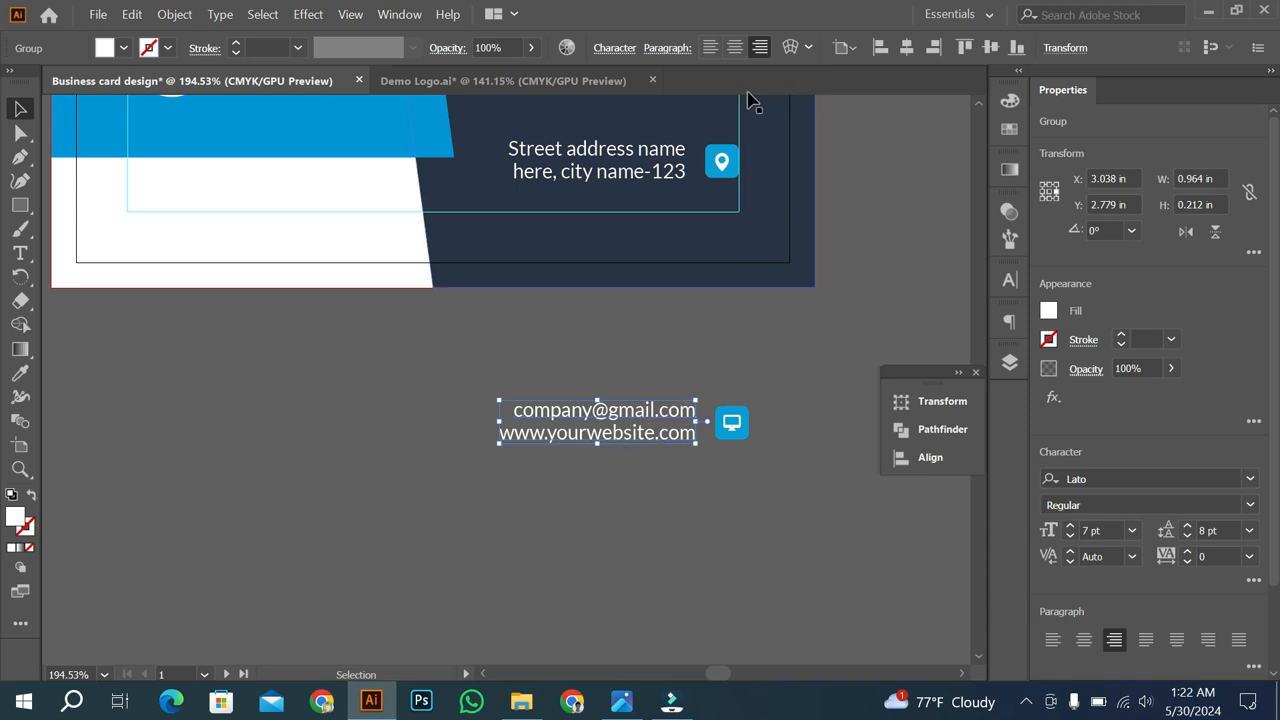
Draw a white square about 0.206 in wide above the separated email-and-website text.
scroll(729, 424, "up", 3)
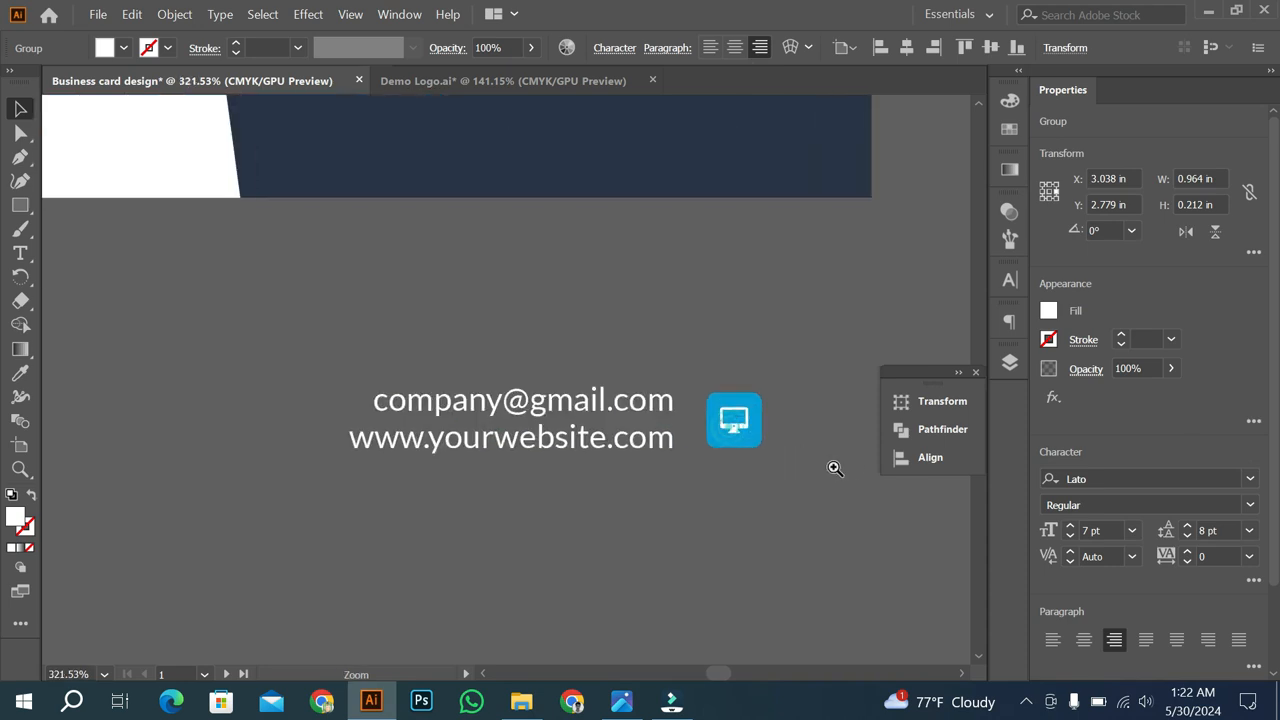
left_click(20, 205)
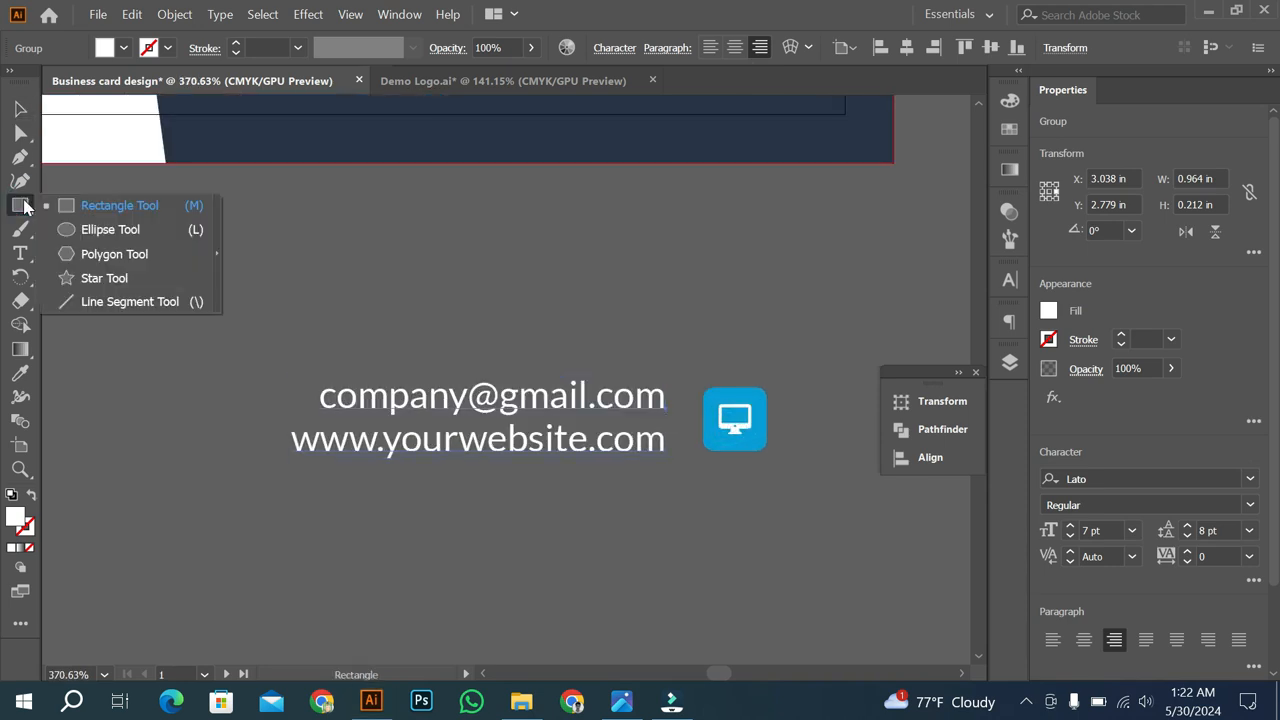
left_click_drag(437, 260, 480, 300)
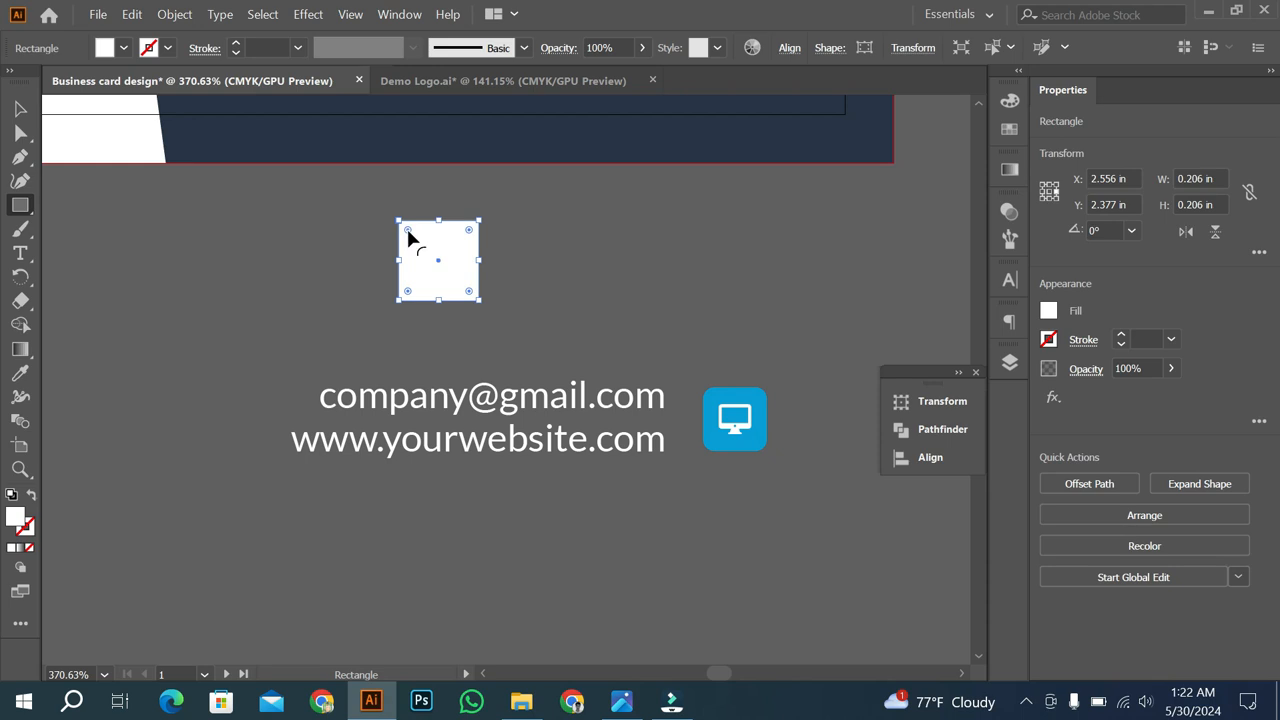
left_click(407, 231)
scroll(401, 226, "up", 3)
Round all four corners of the white square to a radius of about 0.04 in.
key("a")
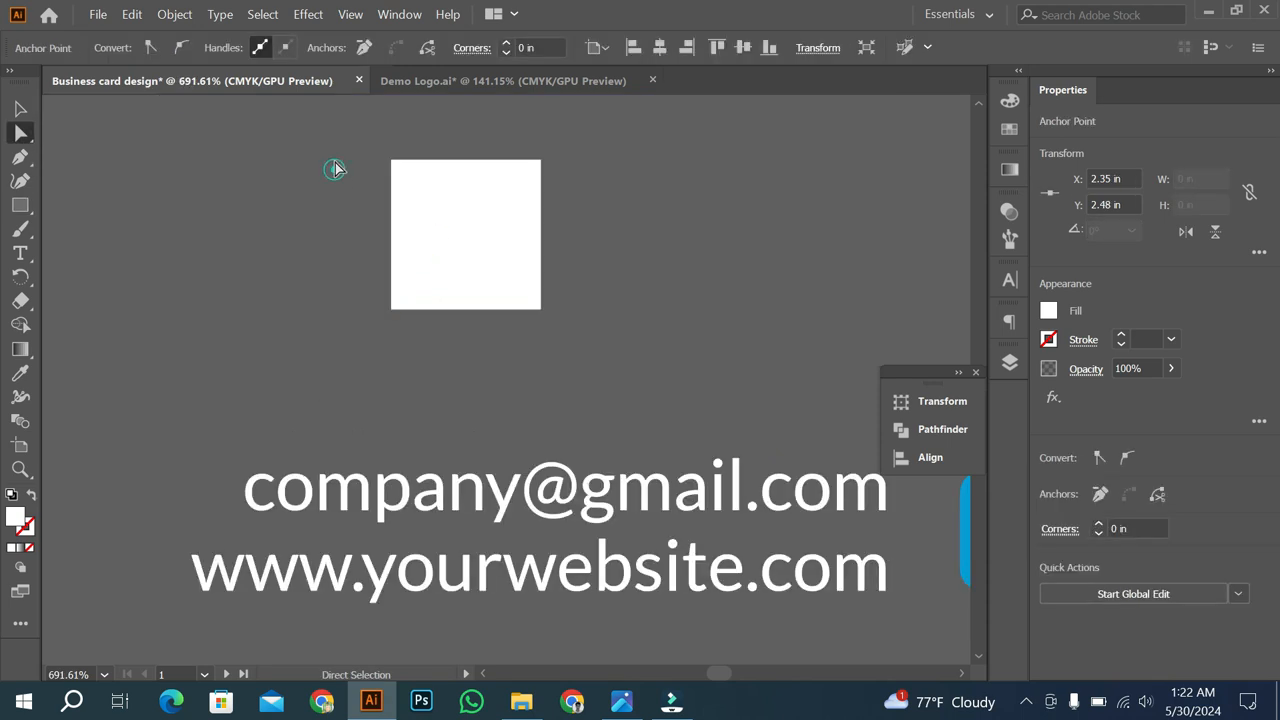
left_click(337, 137)
left_click(469, 206)
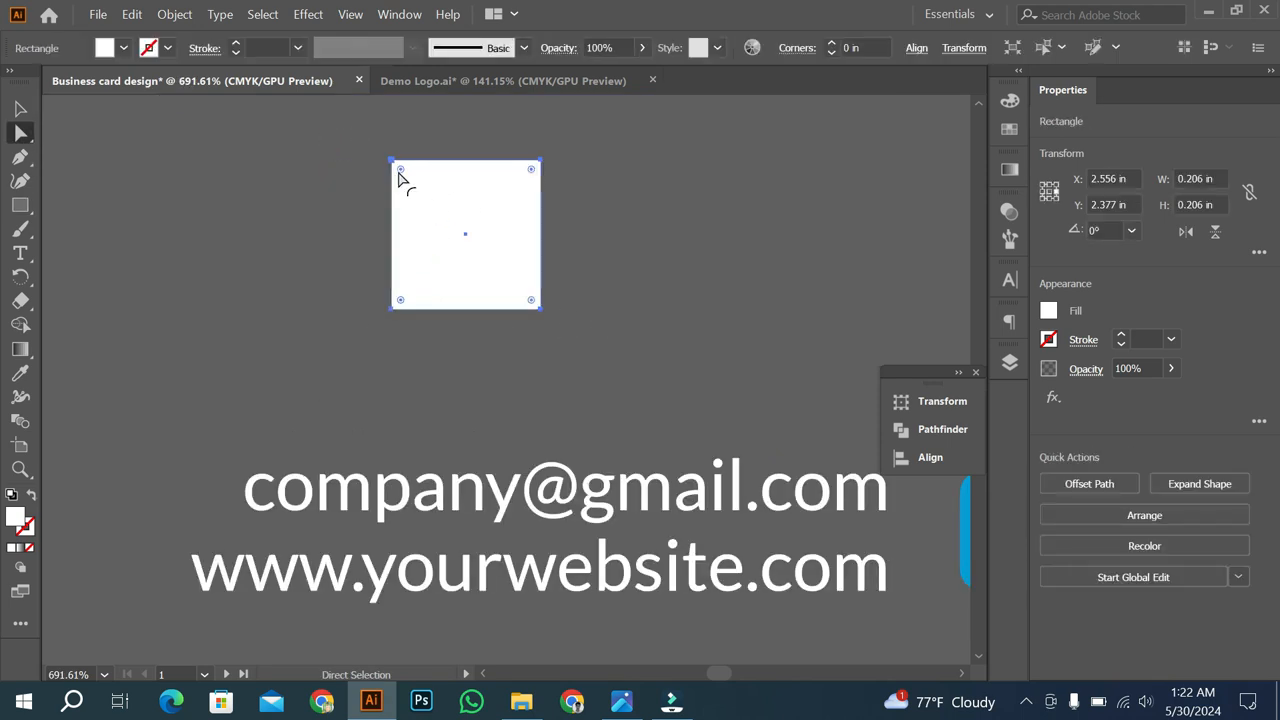
left_click_drag(401, 176, 414, 199)
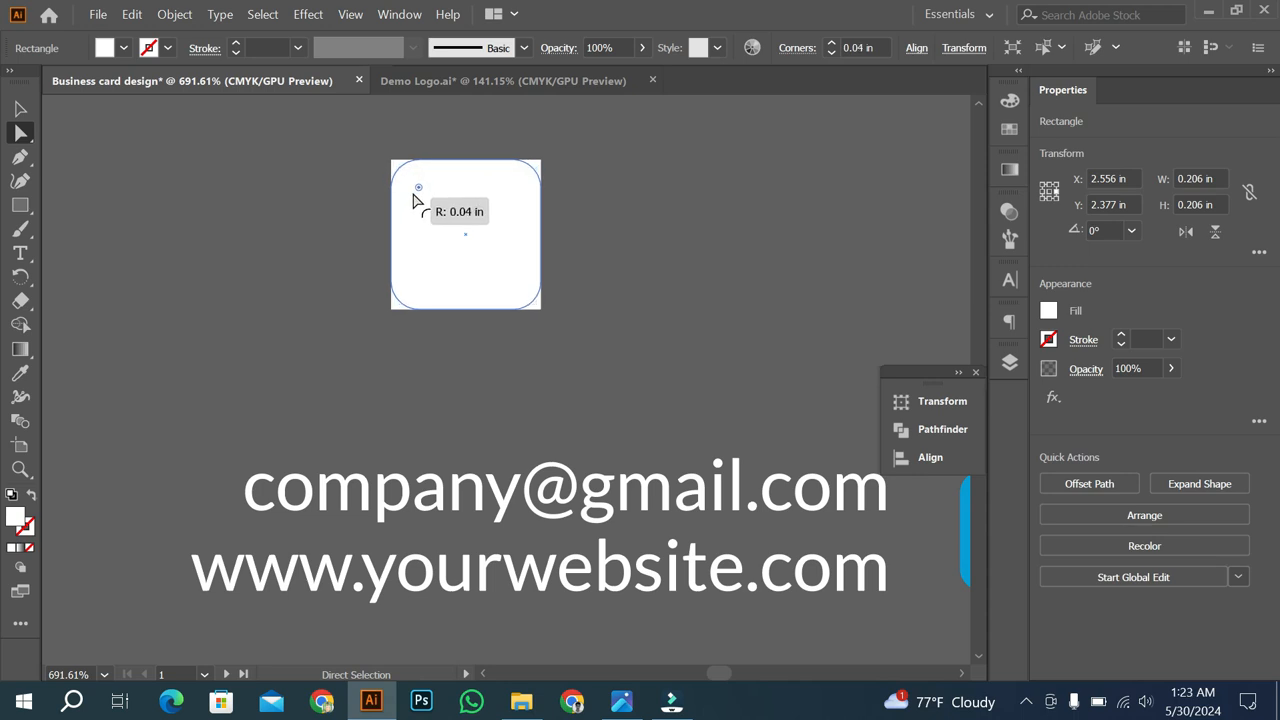
left_click_drag(413, 195, 418, 201)
left_click(333, 192)
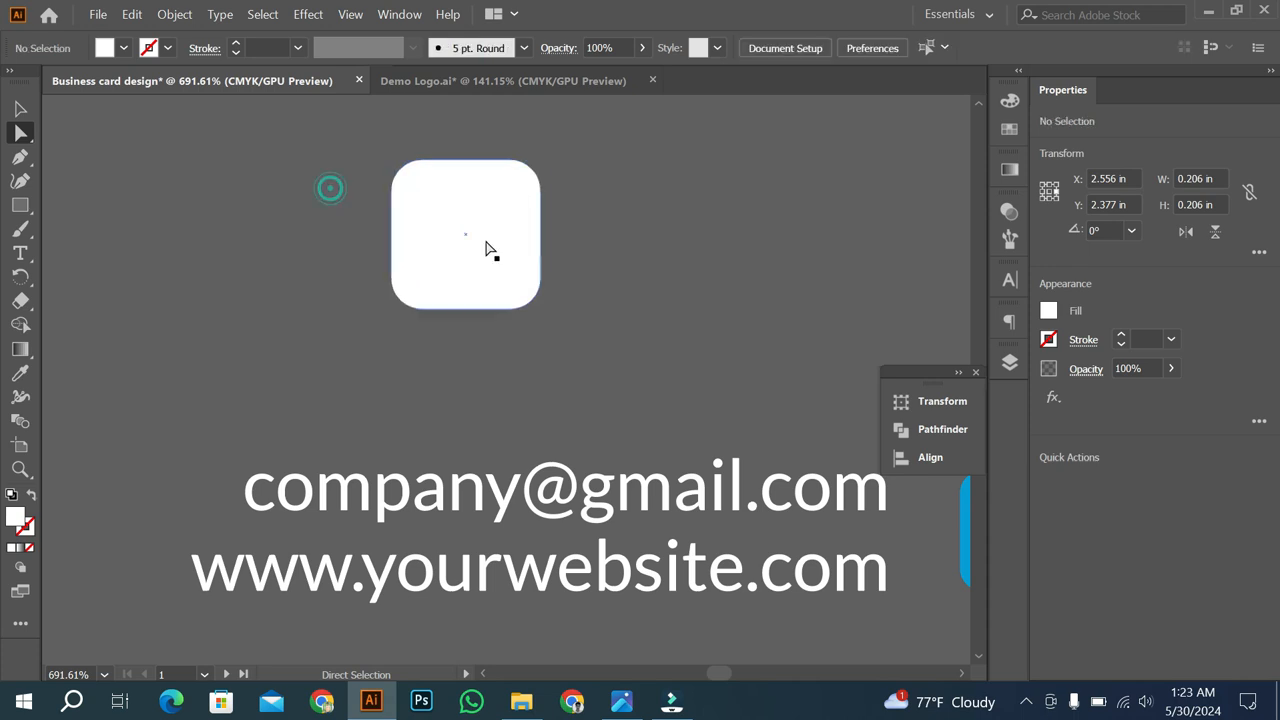
Delete the rounded white square completely.
scroll(507, 300, "down", 5)
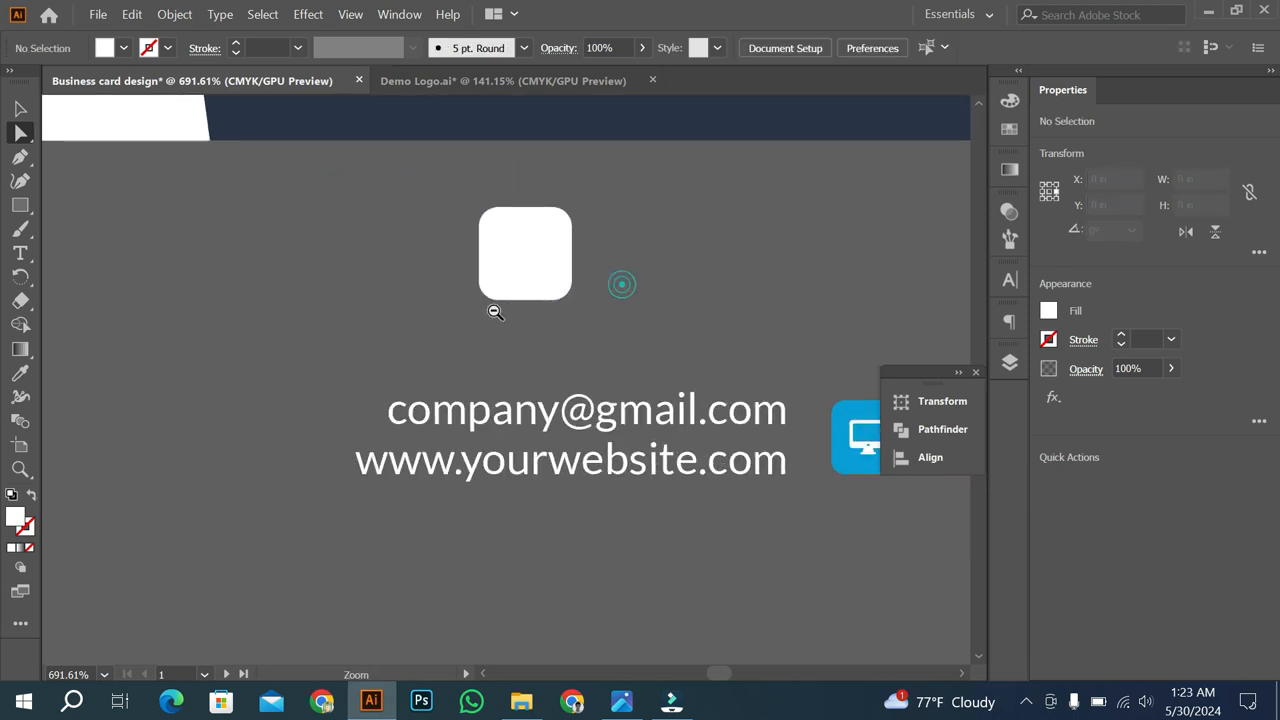
left_click_drag(424, 289, 548, 321)
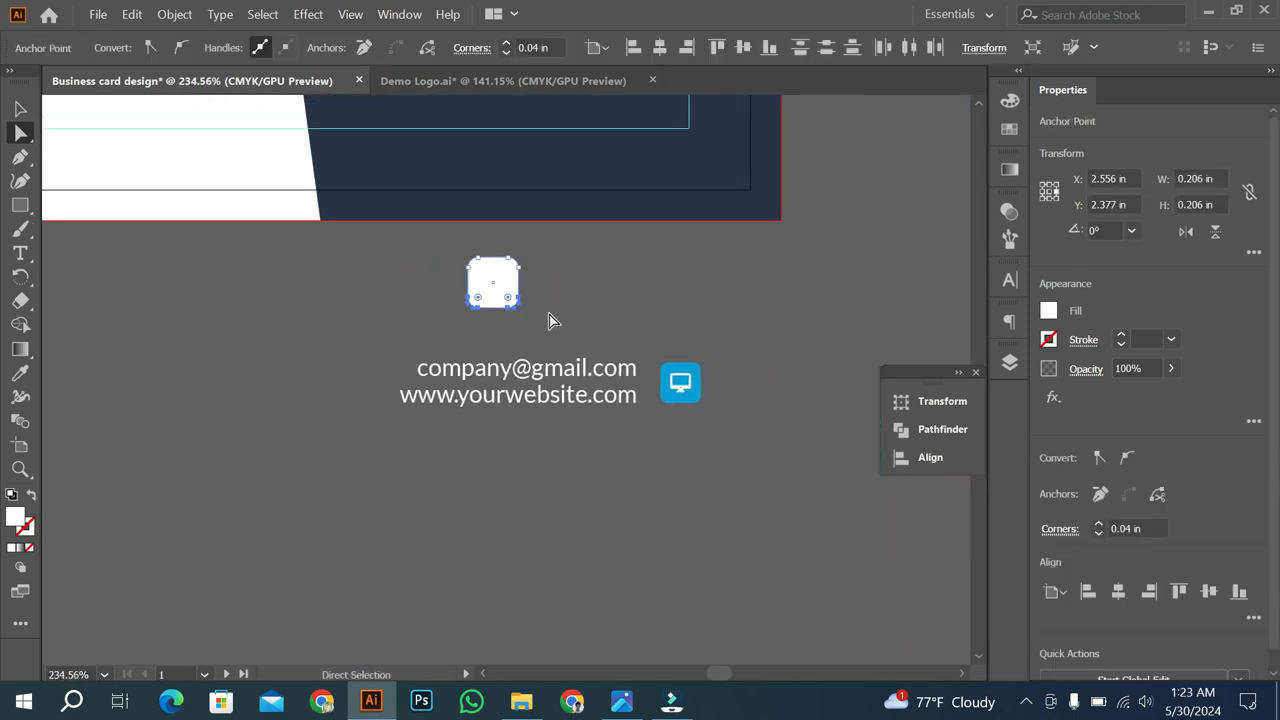
key("Delete")
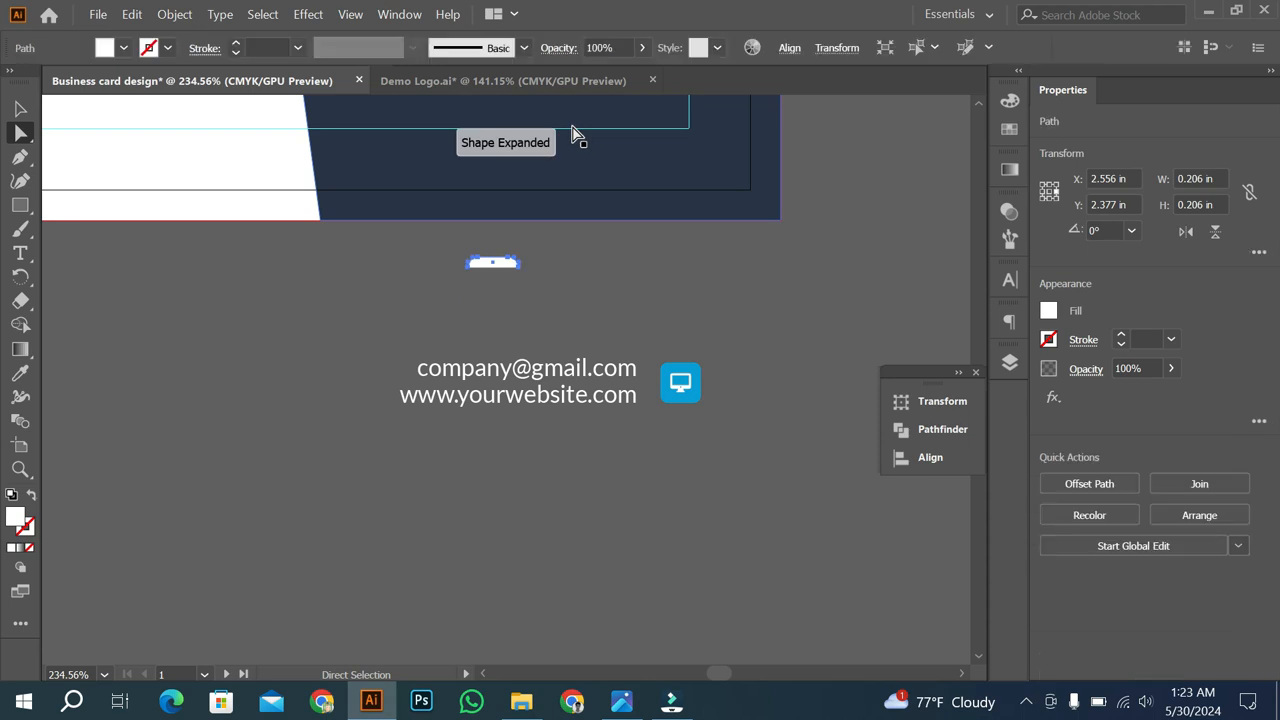
key("Delete")
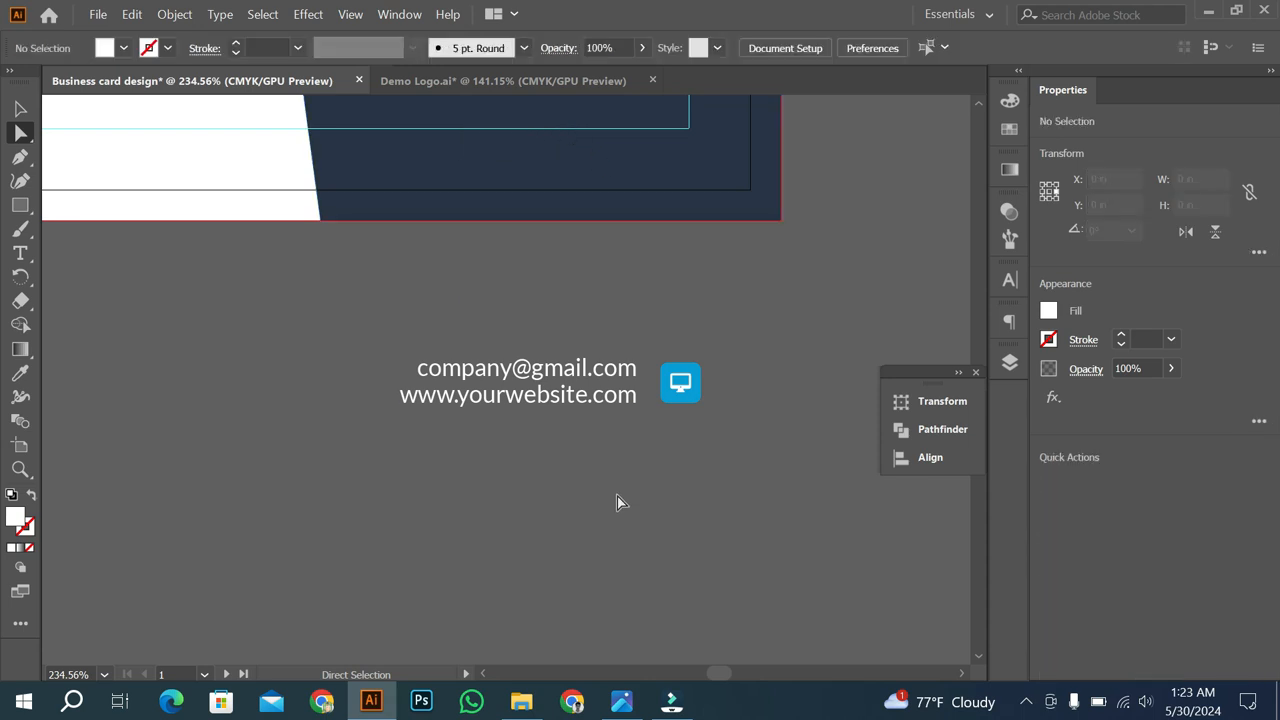
Open the Character settings of the email-and-website text group to examine its font, size and leading.
left_click_drag(613, 399, 685, 452)
left_click(20, 108)
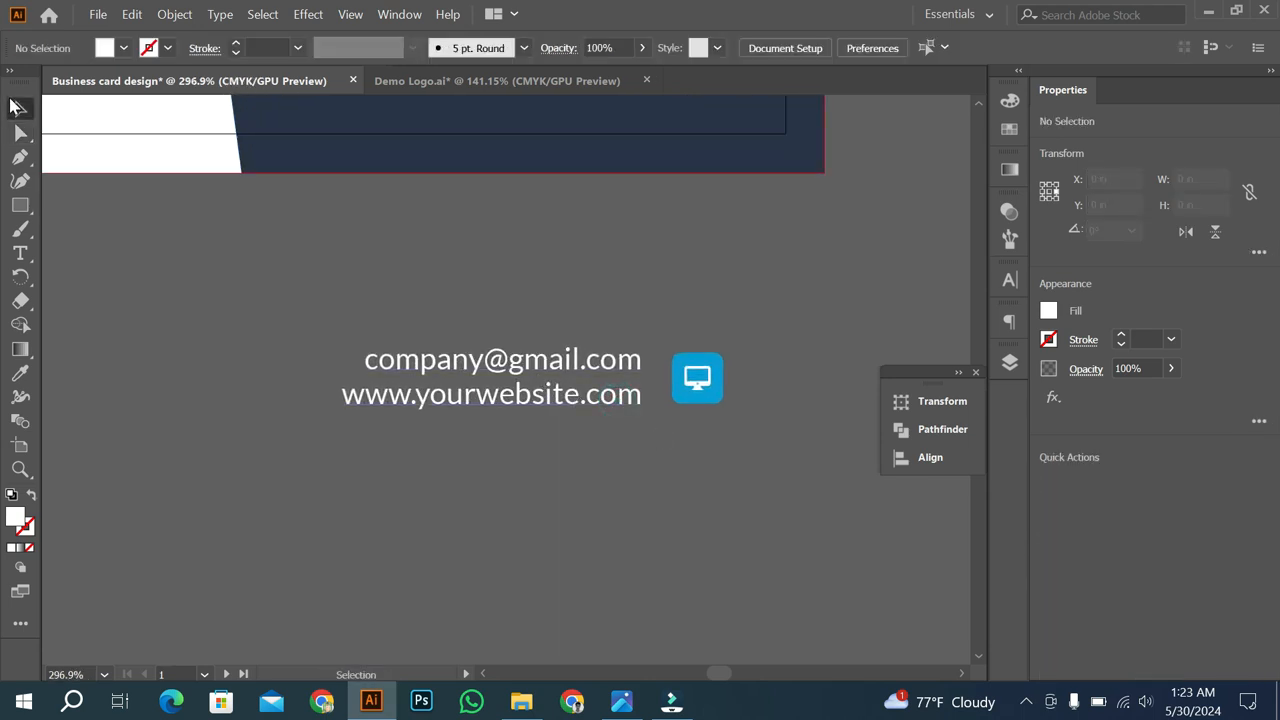
left_click(476, 372)
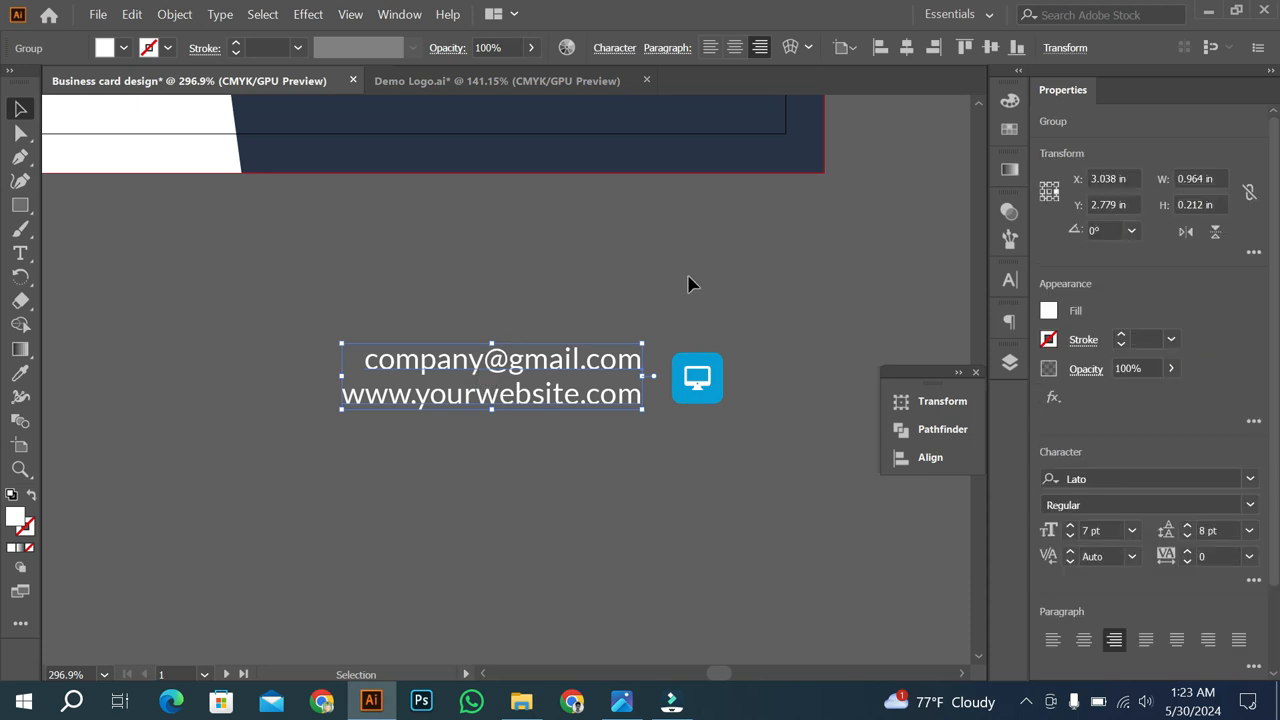
left_click(611, 48)
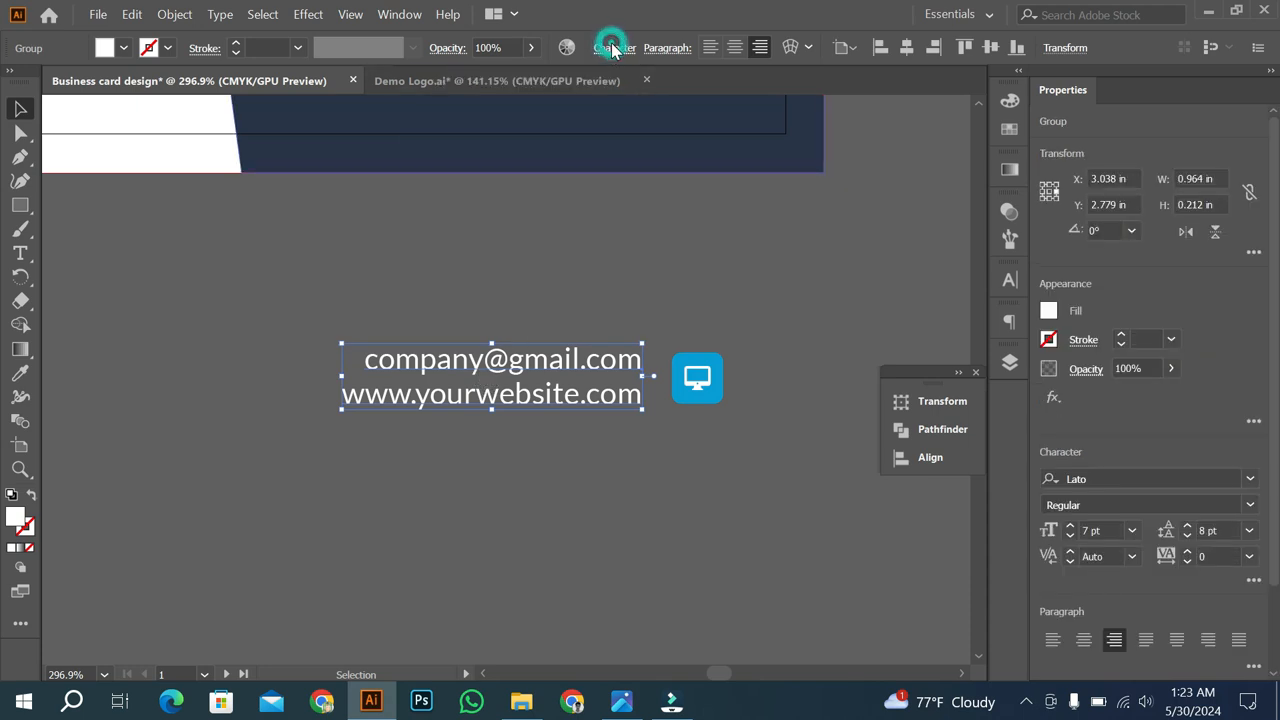
left_click(612, 48)
left_click(612, 48)
left_click(1013, 289)
left_click(1013, 289)
left_click(1013, 289)
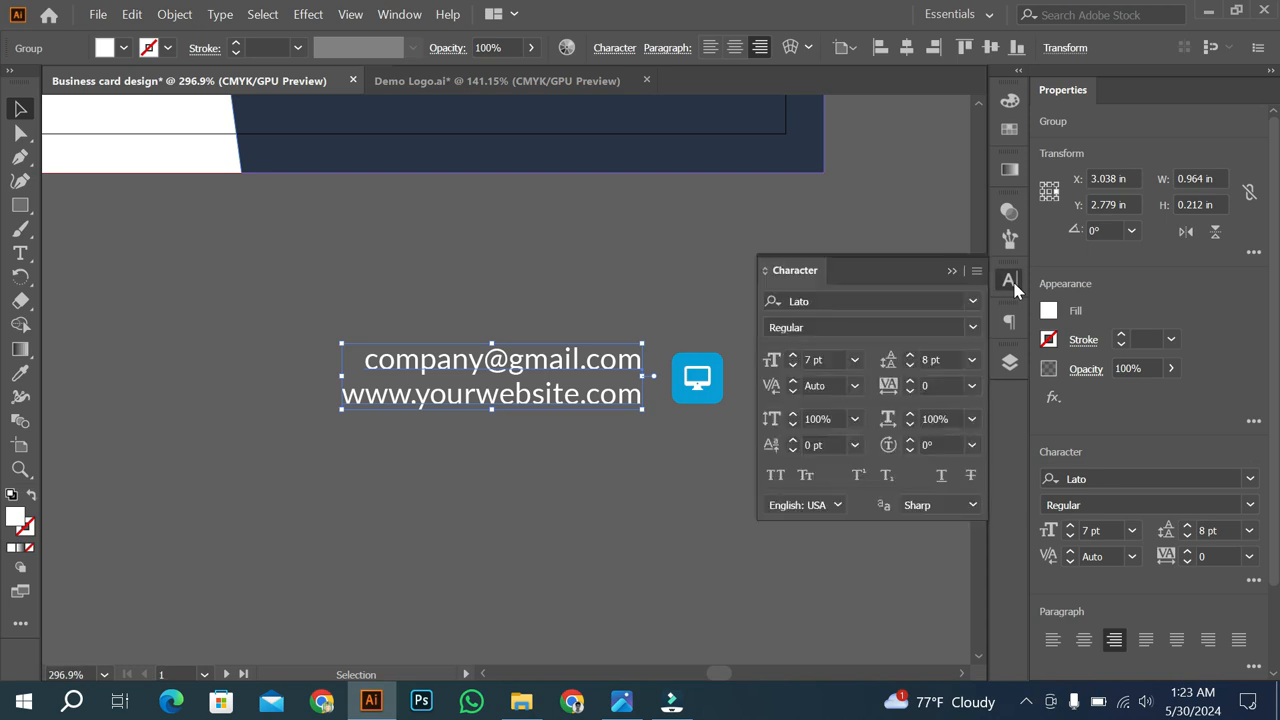
Undo the move and ungrouping of the email-and-website lines, restoring the whole contact block on the card's navy side.
left_click(696, 455)
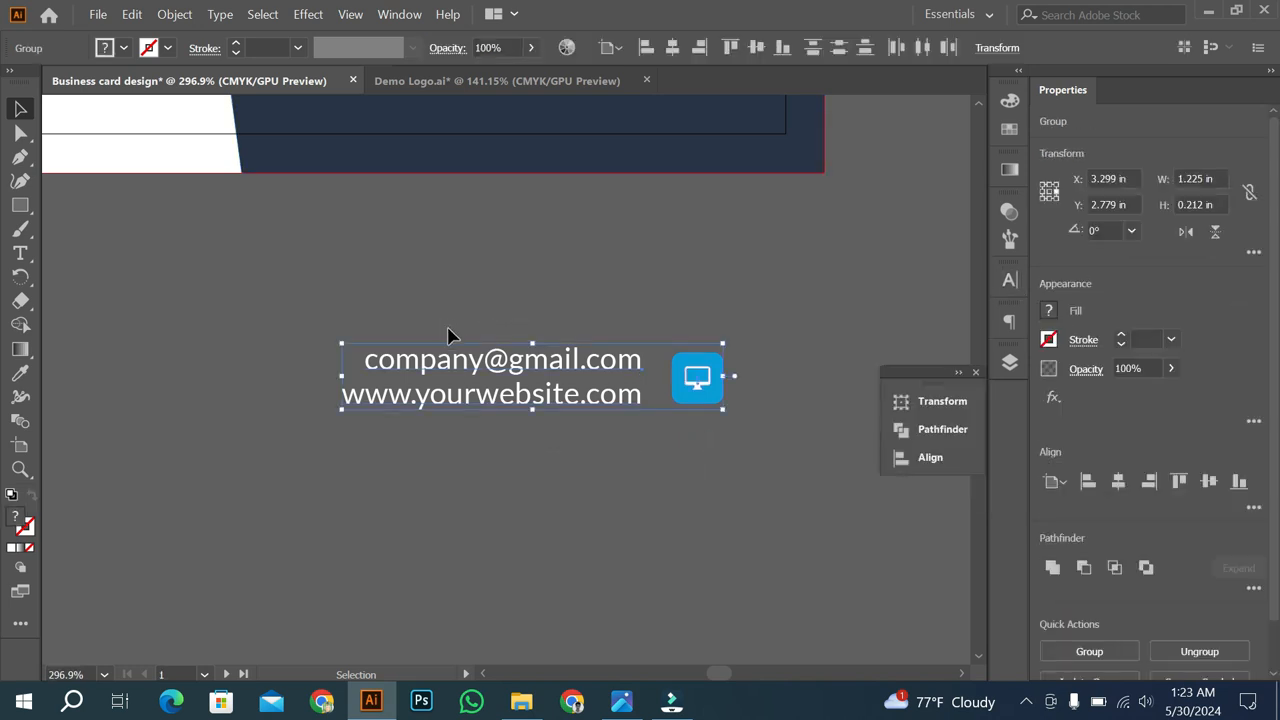
scroll(514, 277, "down", 3)
left_click_drag(533, 343, 501, 385)
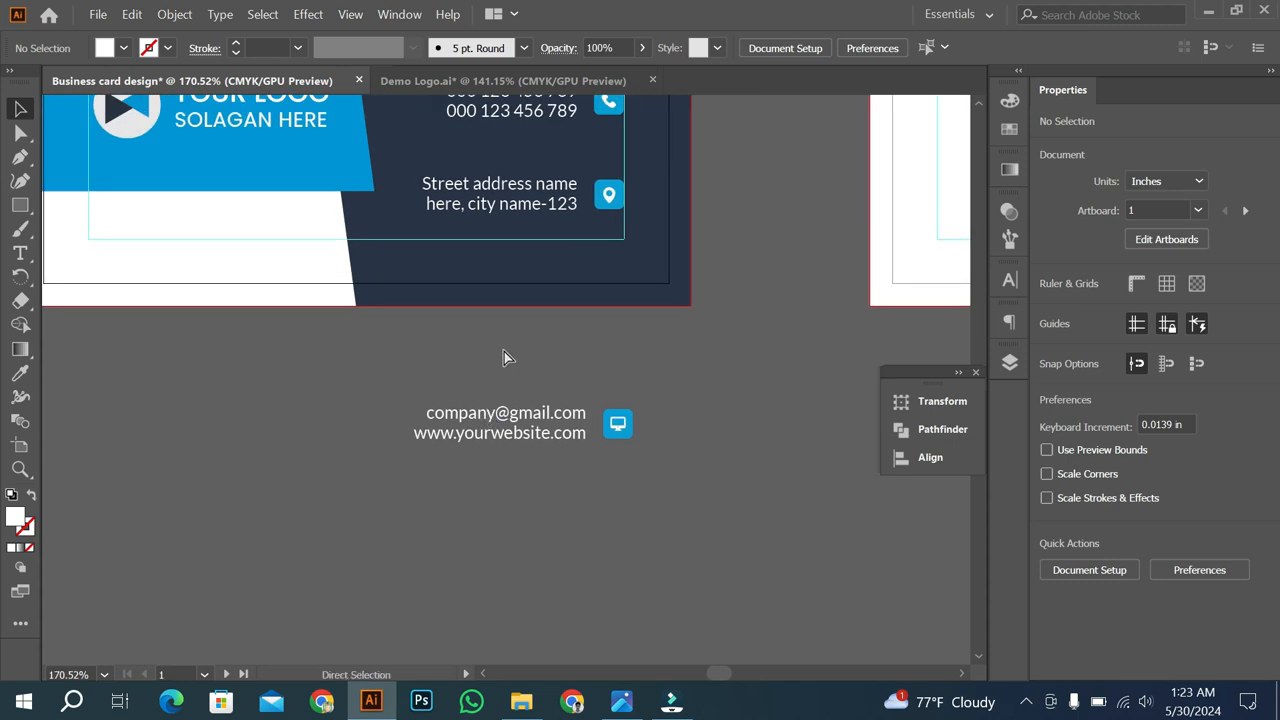
key("ctrl+v")
key("ctrl+z")
key("ctrl+z")
key("ctrl+z")
key("a")
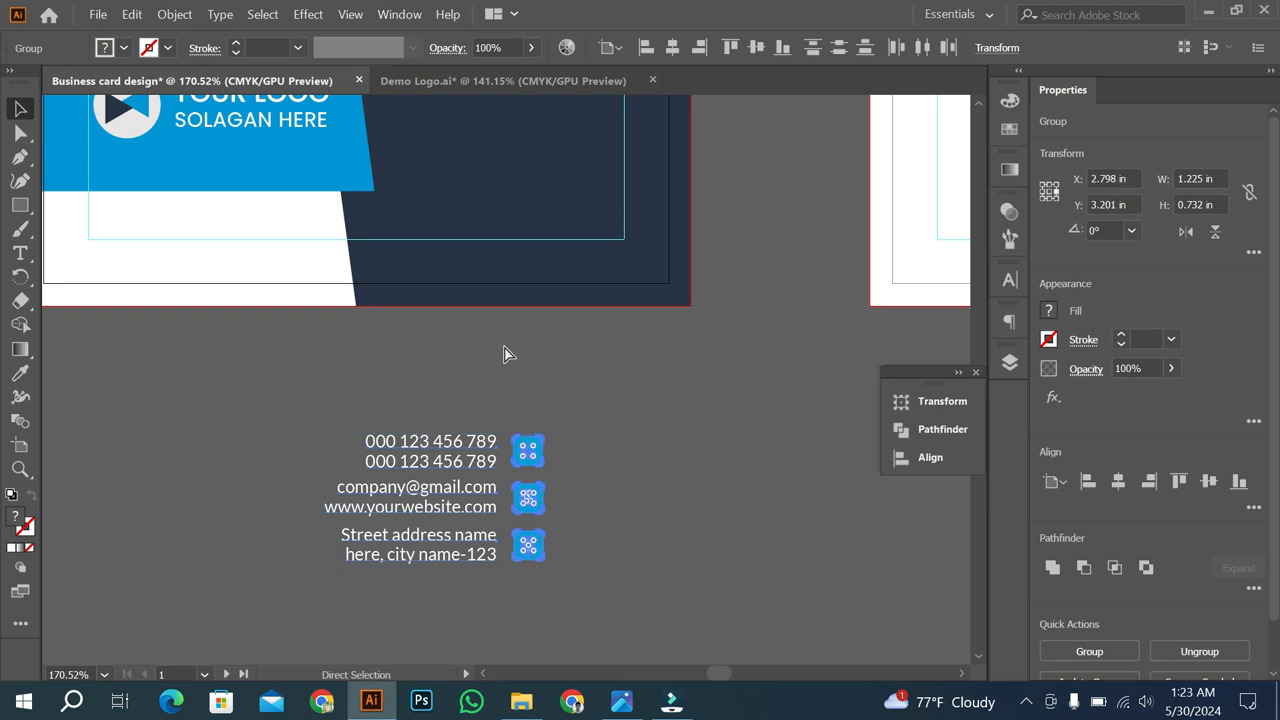
key("ctrl+shift+z")
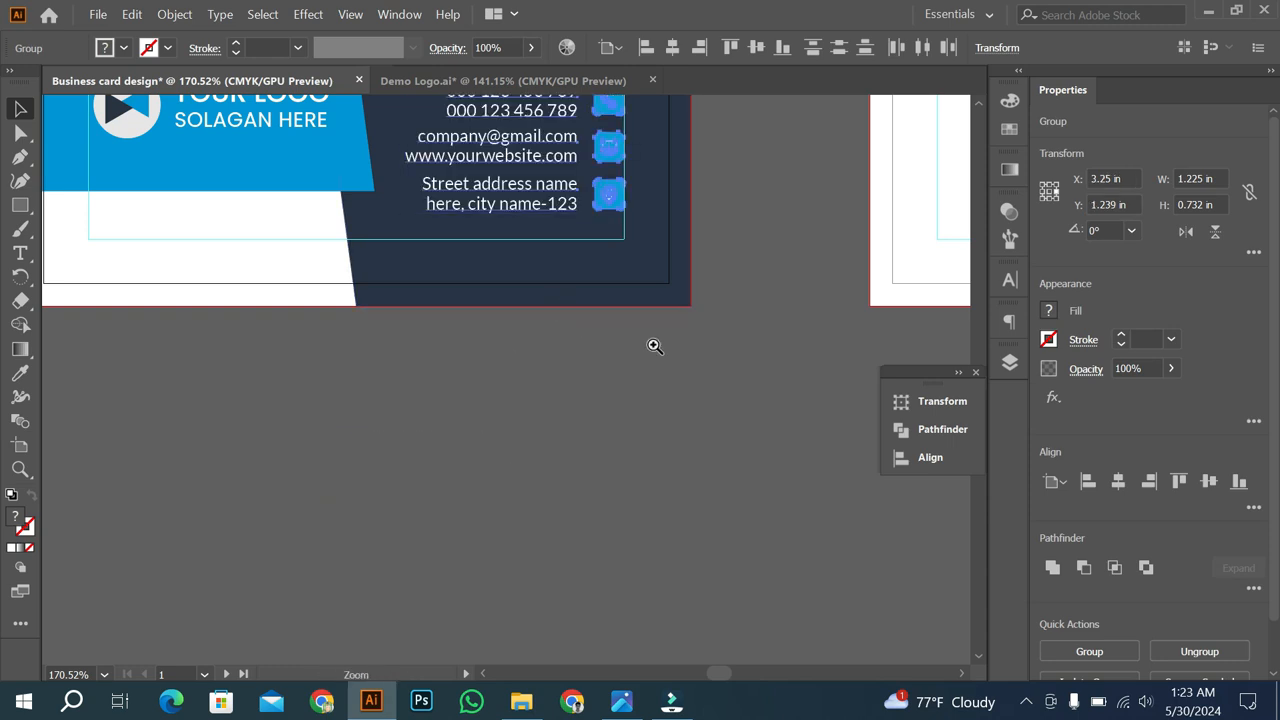
left_click_drag(653, 345, 588, 540)
left_click_drag(589, 397, 739, 386)
left_click(794, 360)
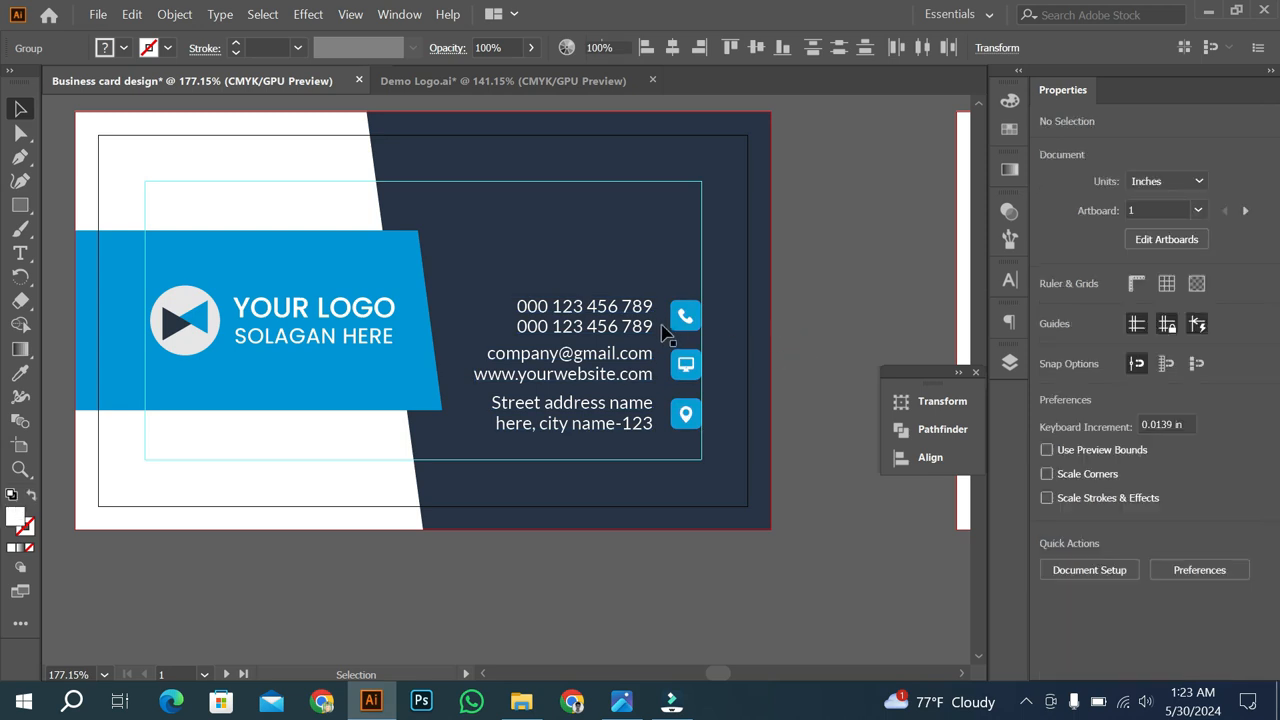
Select the phone icon's blue square together with all other objects of the same fill color.
left_click_drag(686, 330, 846, 394)
left_click_drag(713, 363, 719, 304)
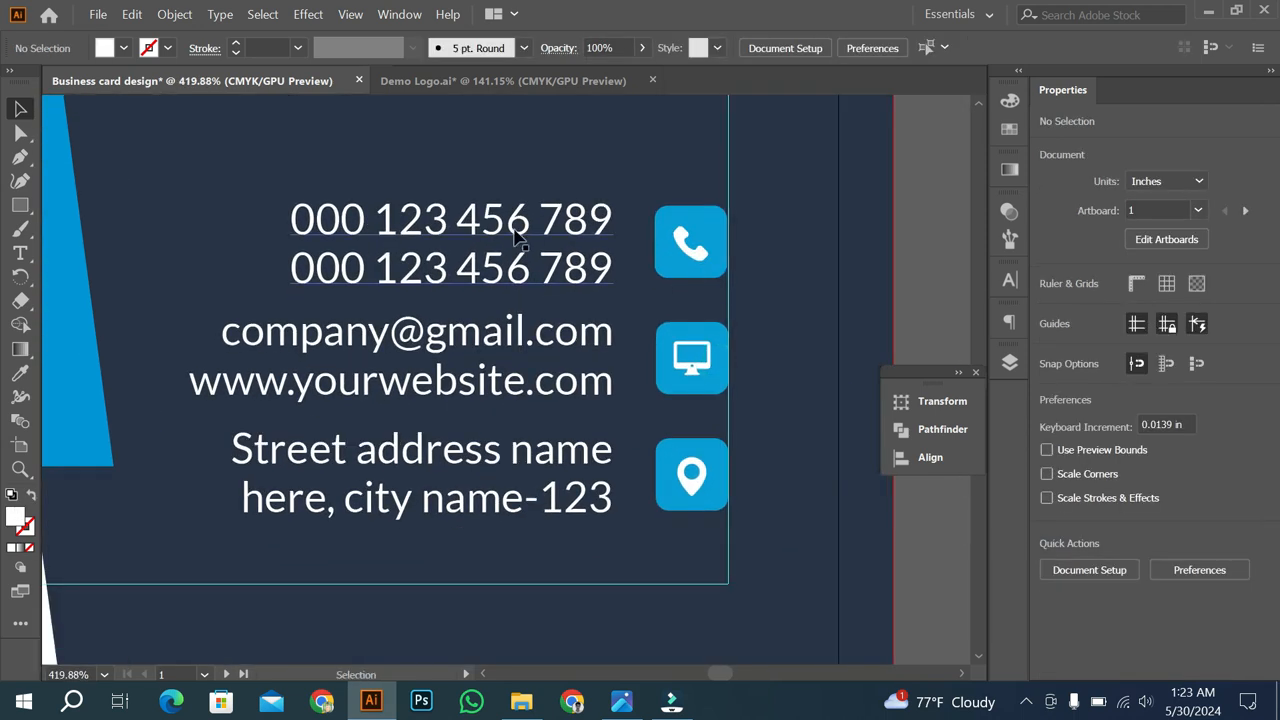
left_click(20, 132)
left_click(665, 280)
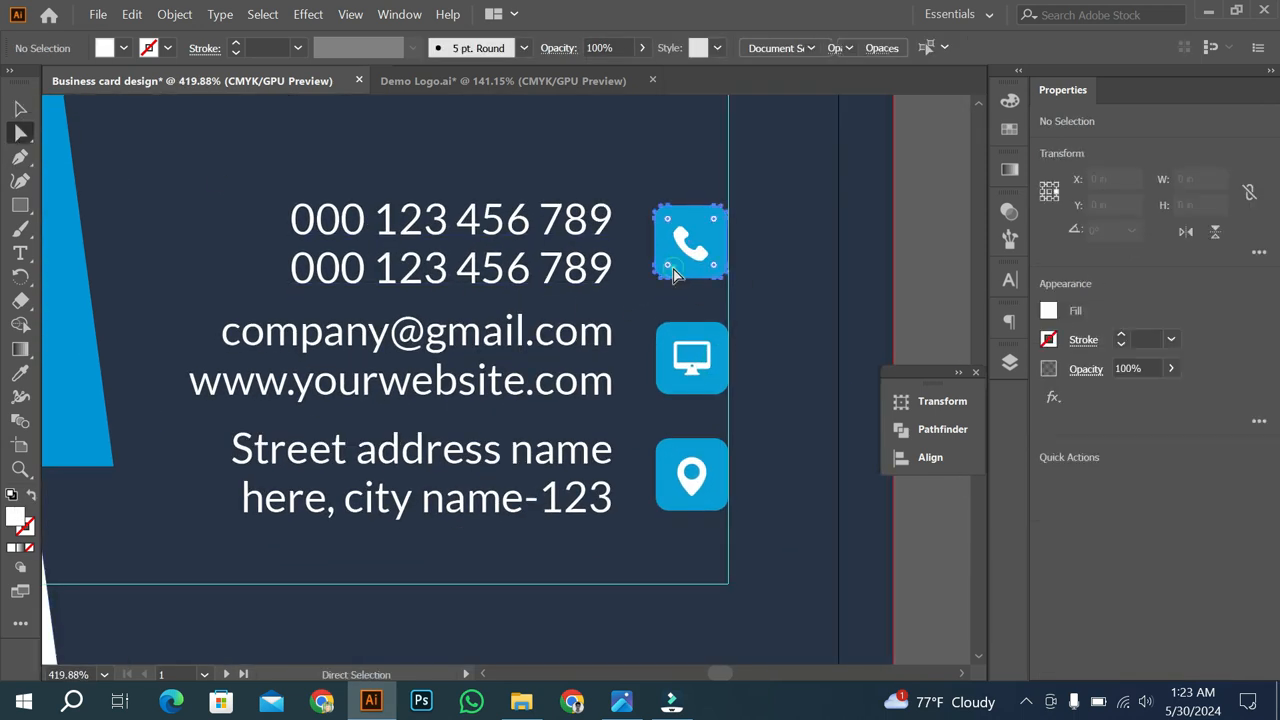
left_click(263, 14)
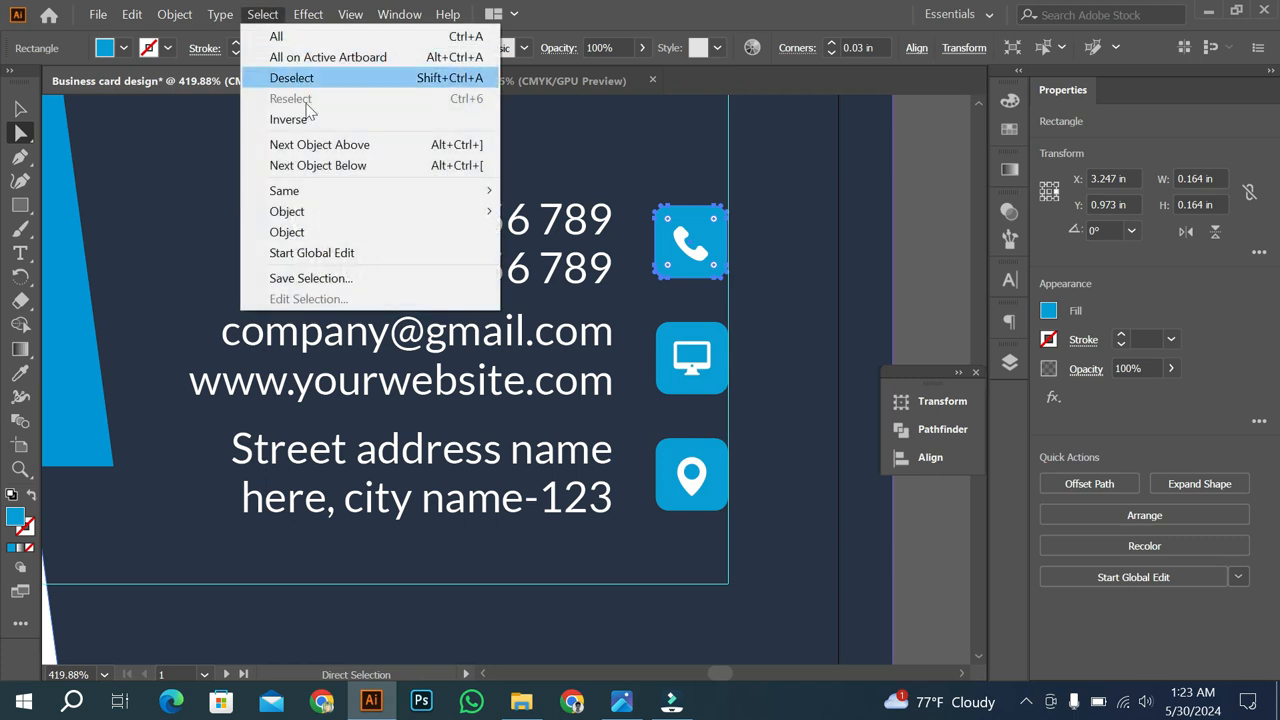
mouse_move(330, 190)
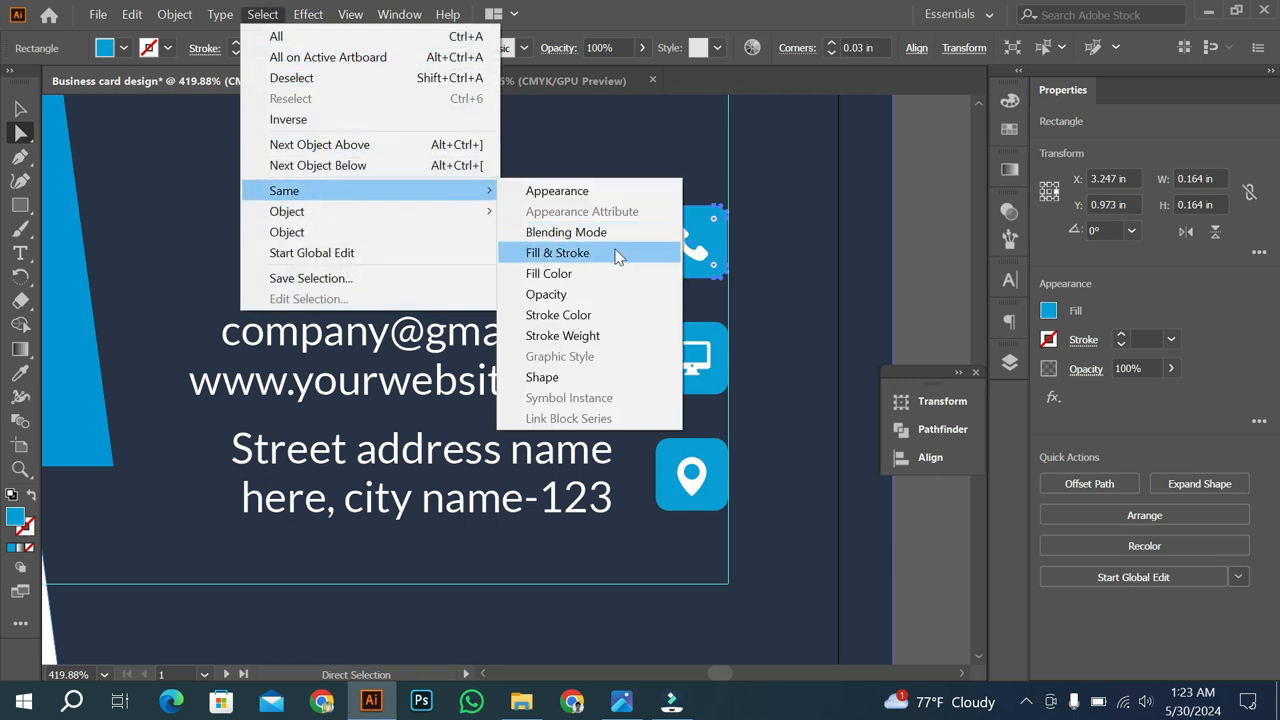
left_click(572, 274)
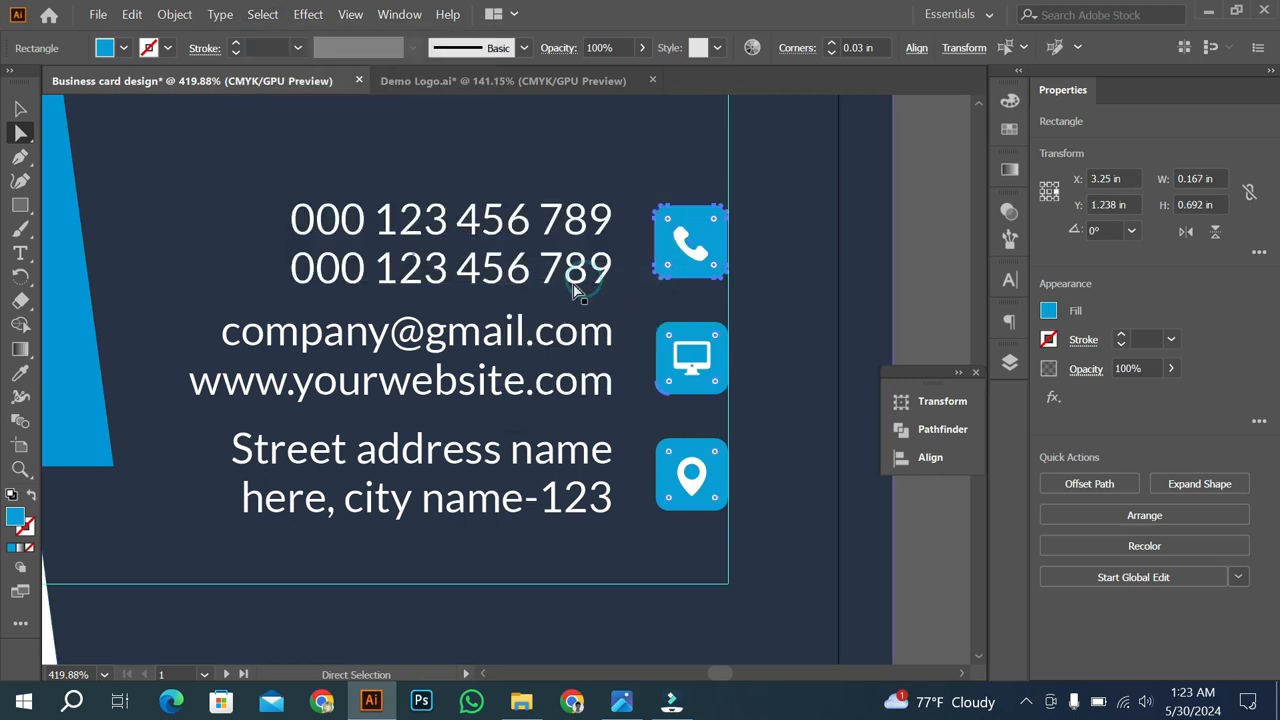
Recolor the three icon squares by sampling the card's large blue shape with the Eyedropper, leaving them deselected.
left_click(20, 372)
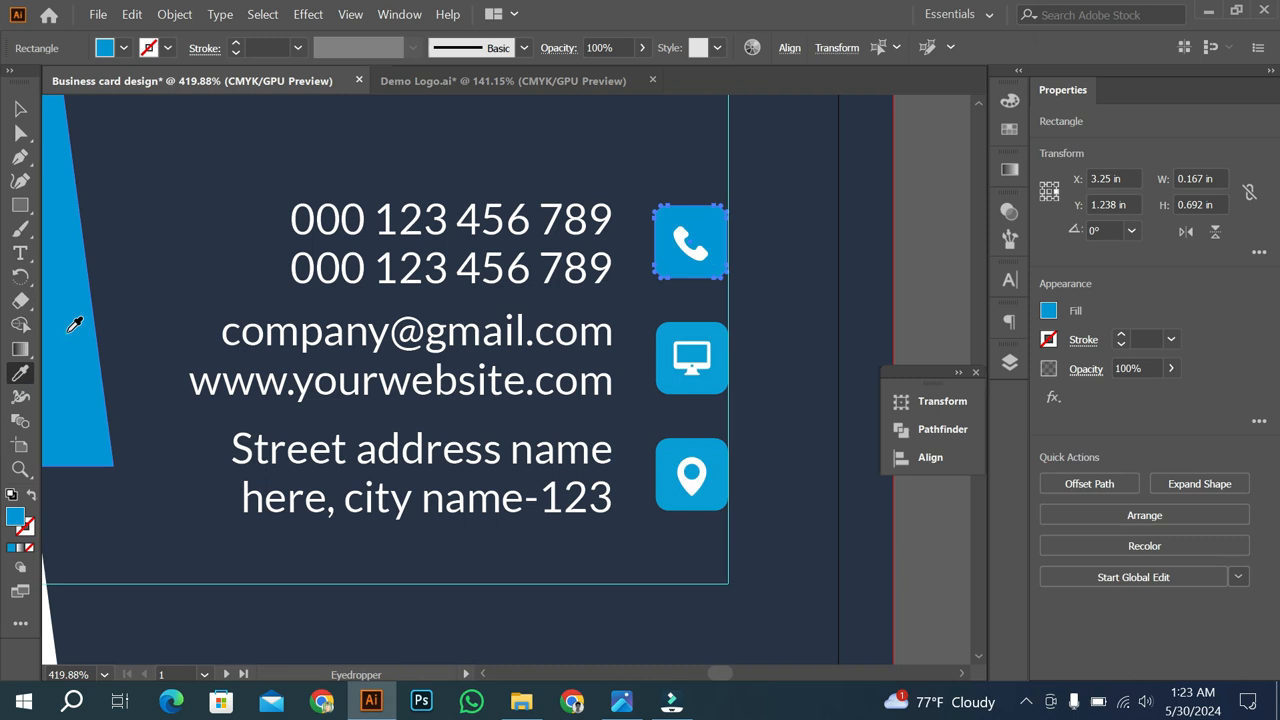
left_click(20, 109)
left_click_drag(551, 293, 290, 358)
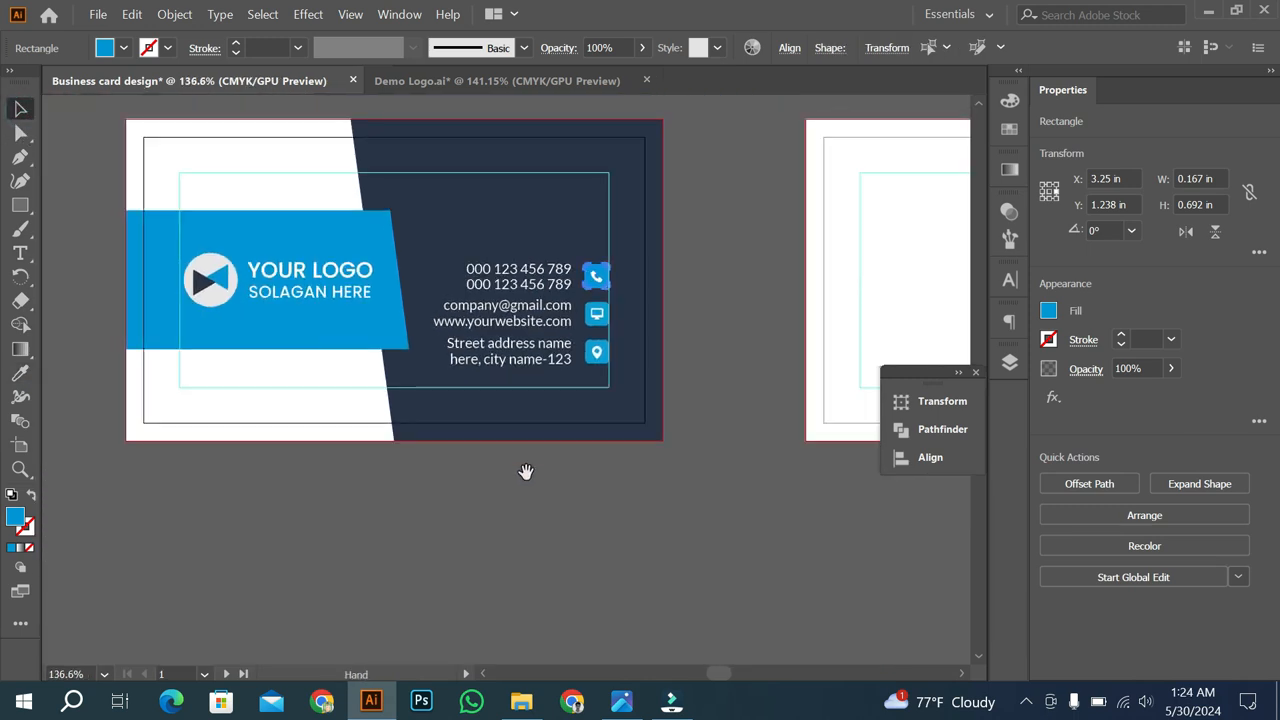
left_click(566, 446)
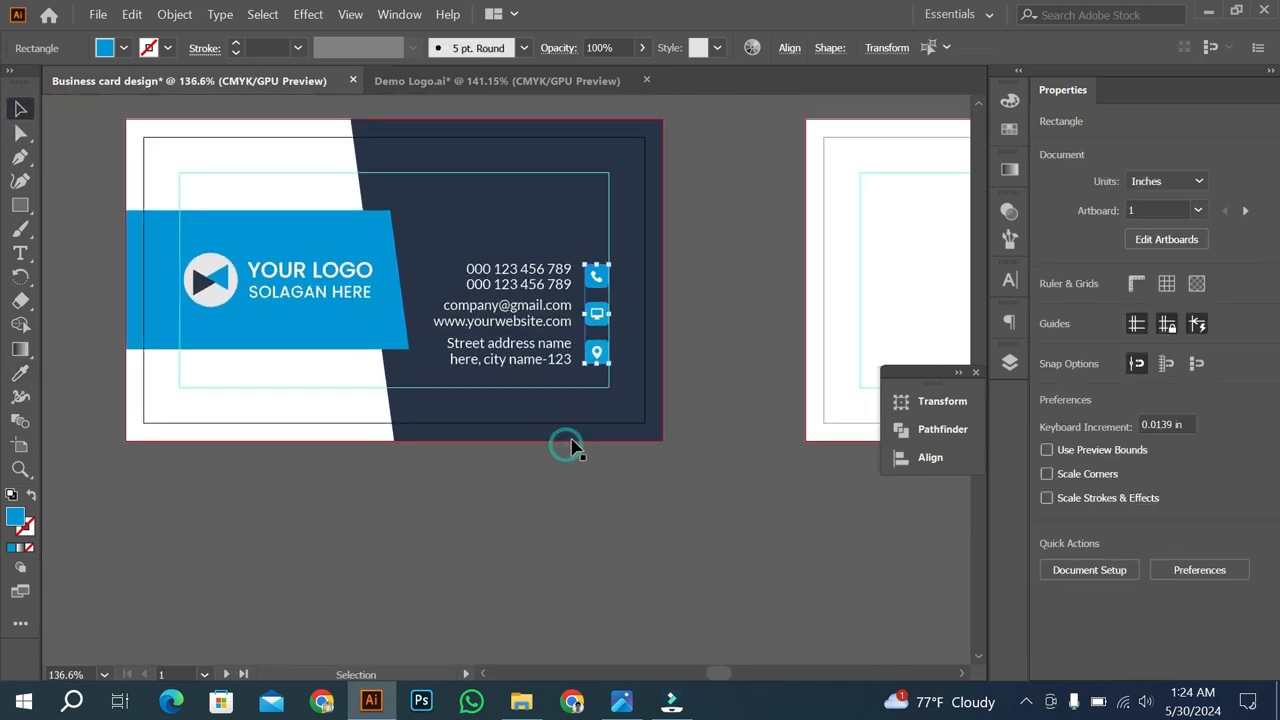
scroll(663, 283, "down", 3)
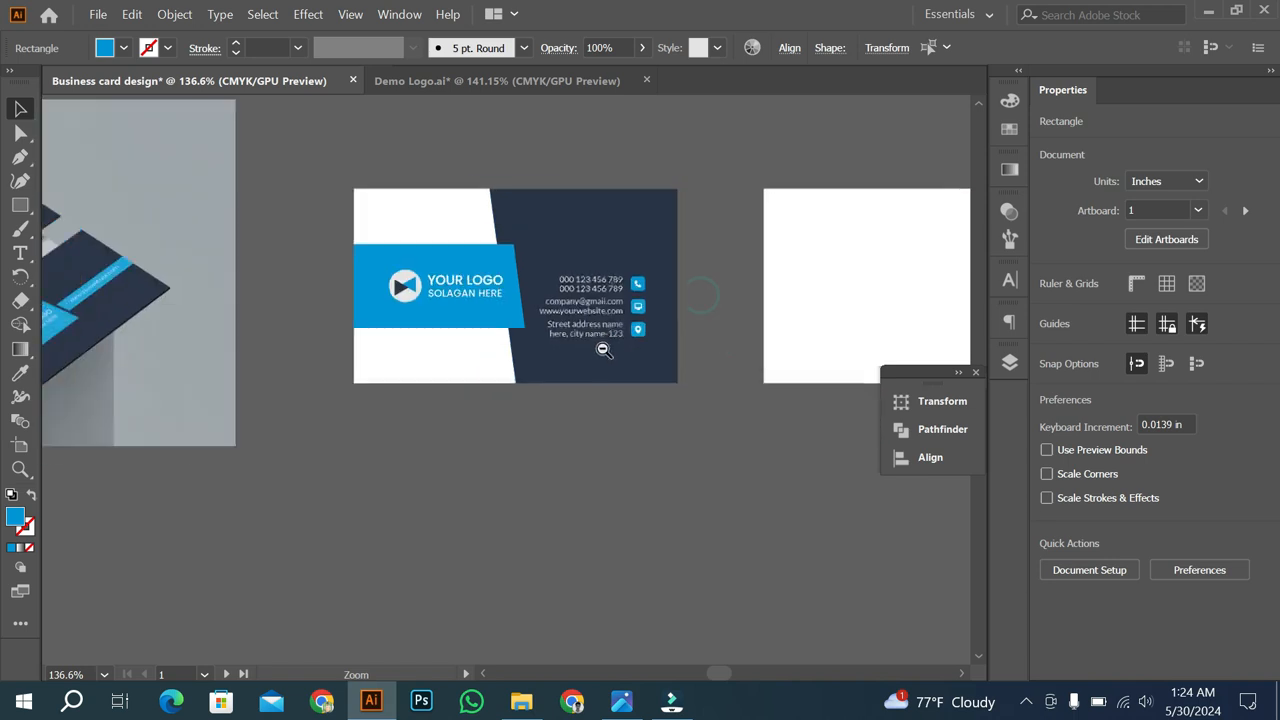
Open the Illustrator file "Business card 06" from the Business card 06 folder.
left_click(521, 702)
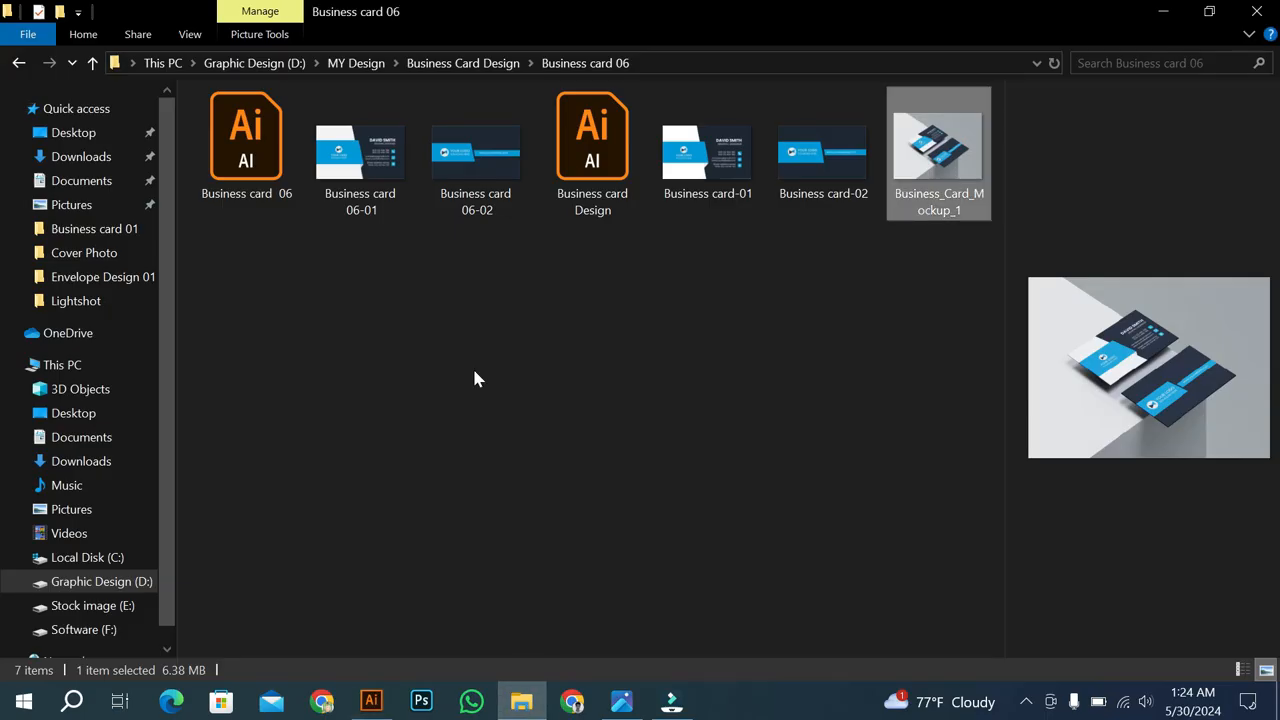
left_click(578, 185)
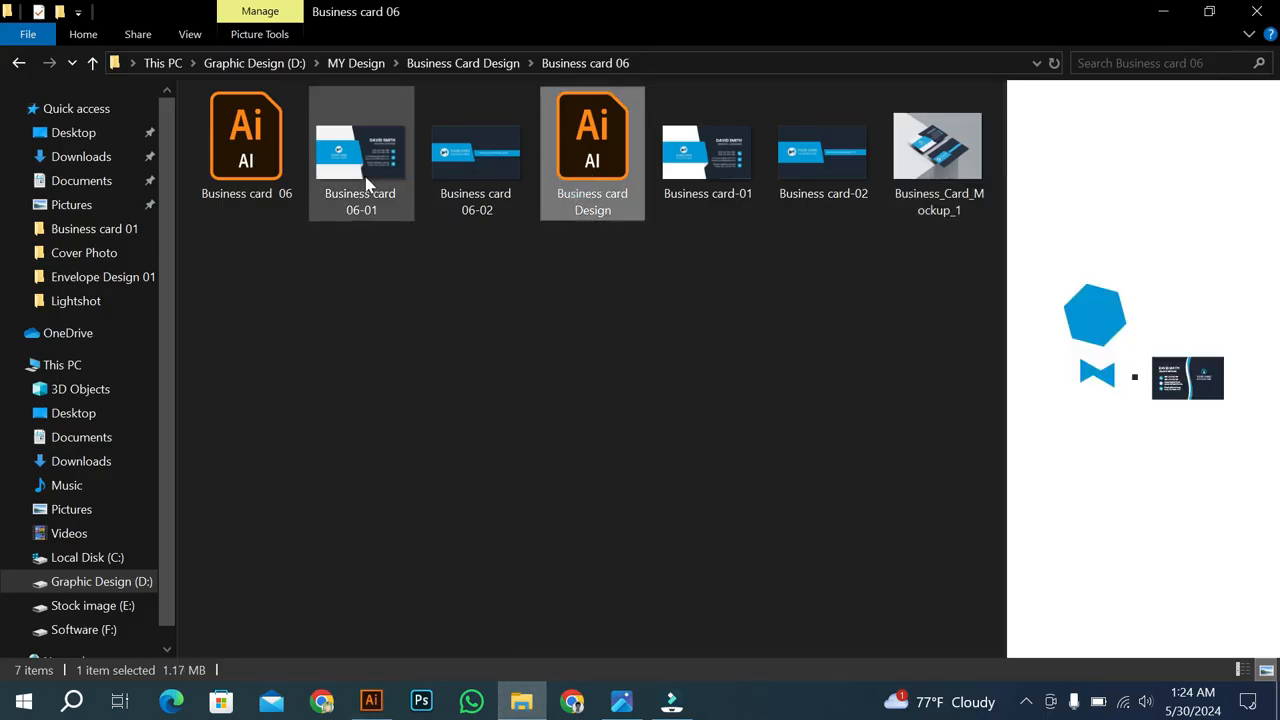
left_click(266, 160)
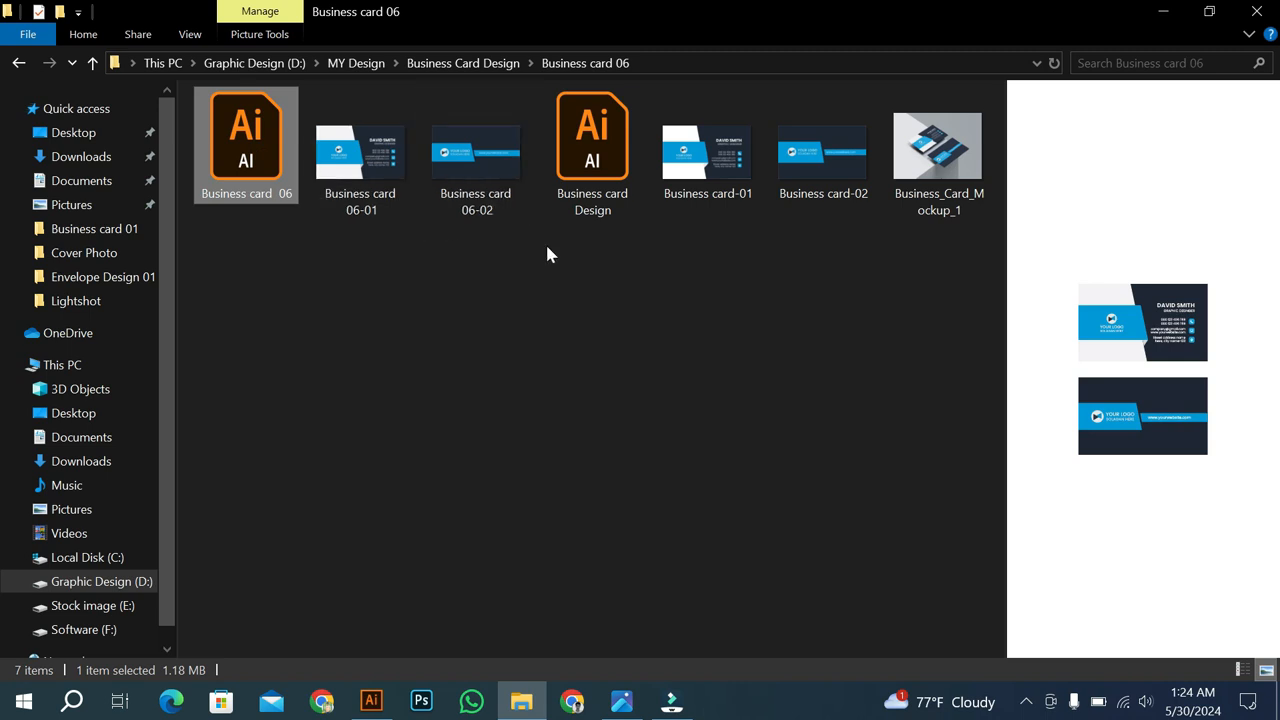
double_click(257, 168)
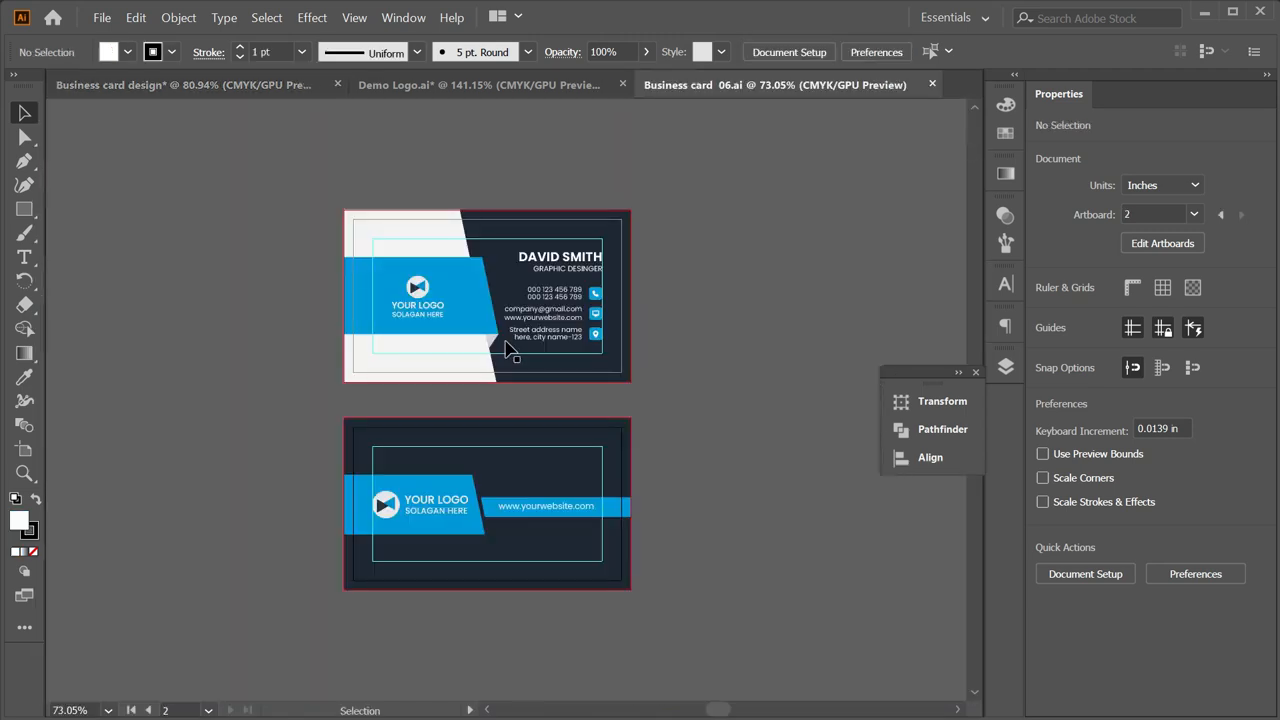
Select the name and job-title text lines on the finished card's front side and copy them.
left_click(461, 346)
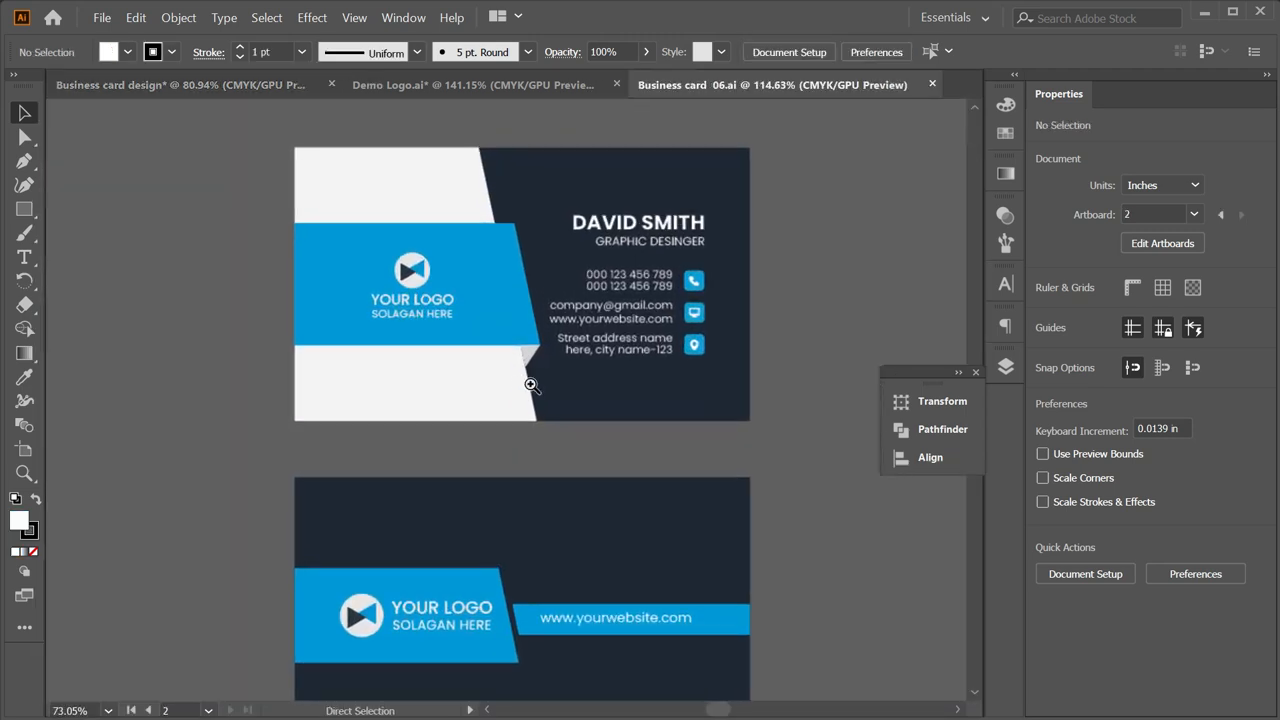
left_click(568, 306)
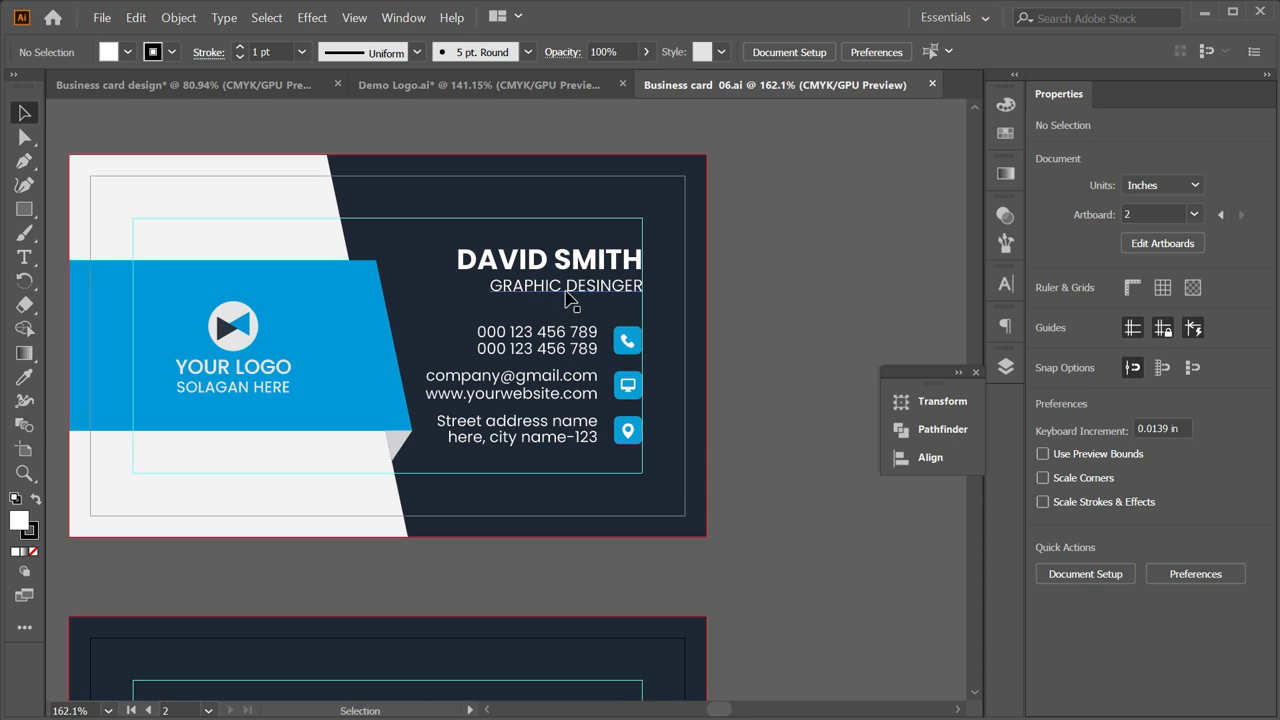
left_click(566, 292)
left_click(566, 262, "shift")
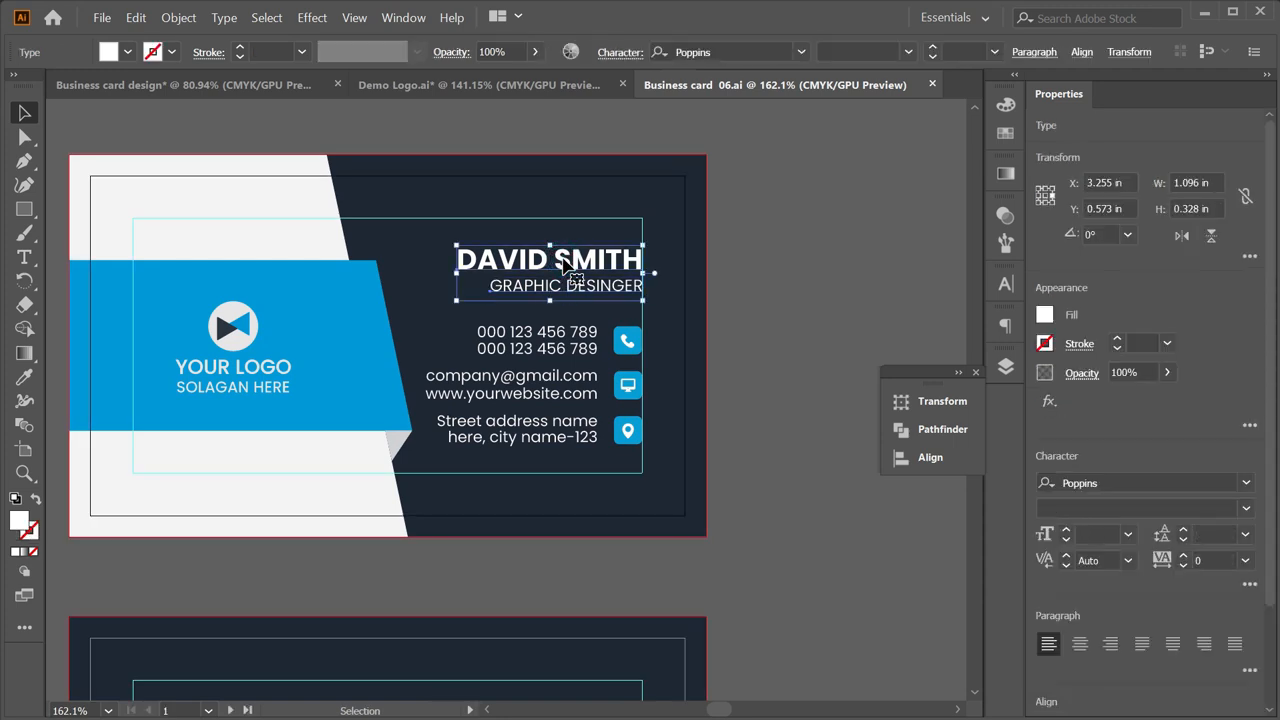
key("a")
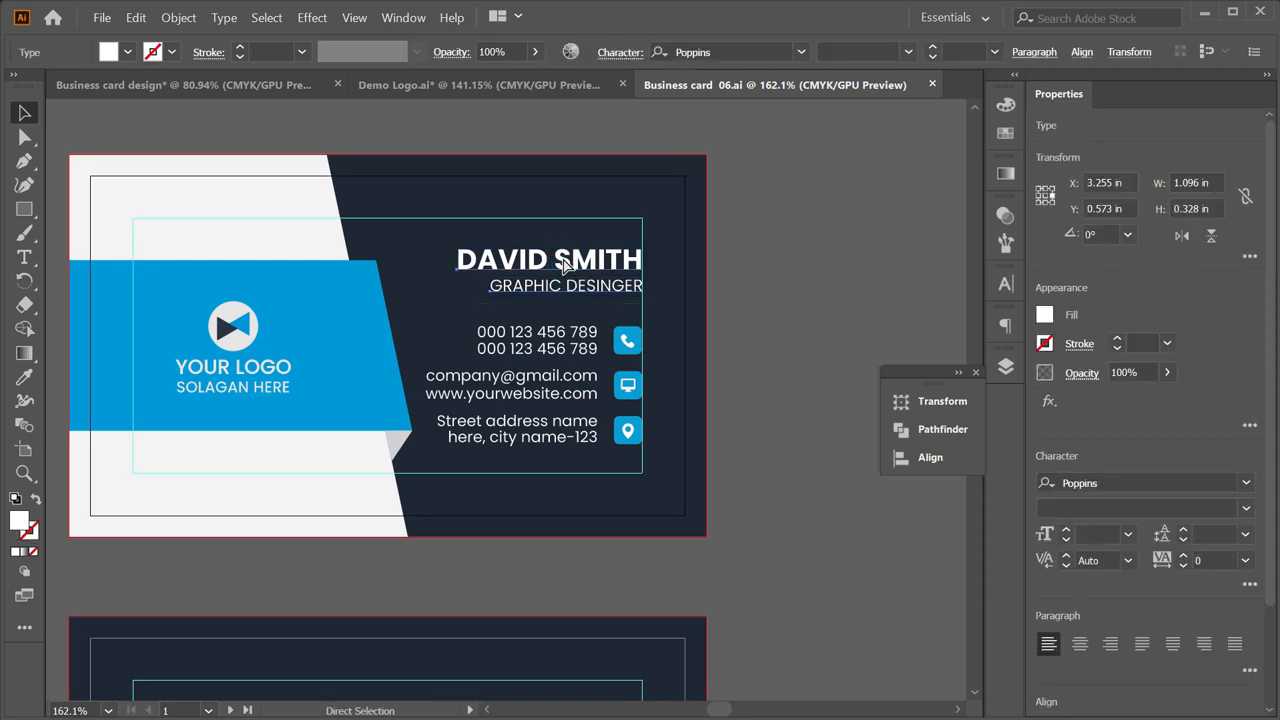
key("v")
Paste the copied name and job-title lines into the Business card design document, leaving them deselected.
left_click(230, 88)
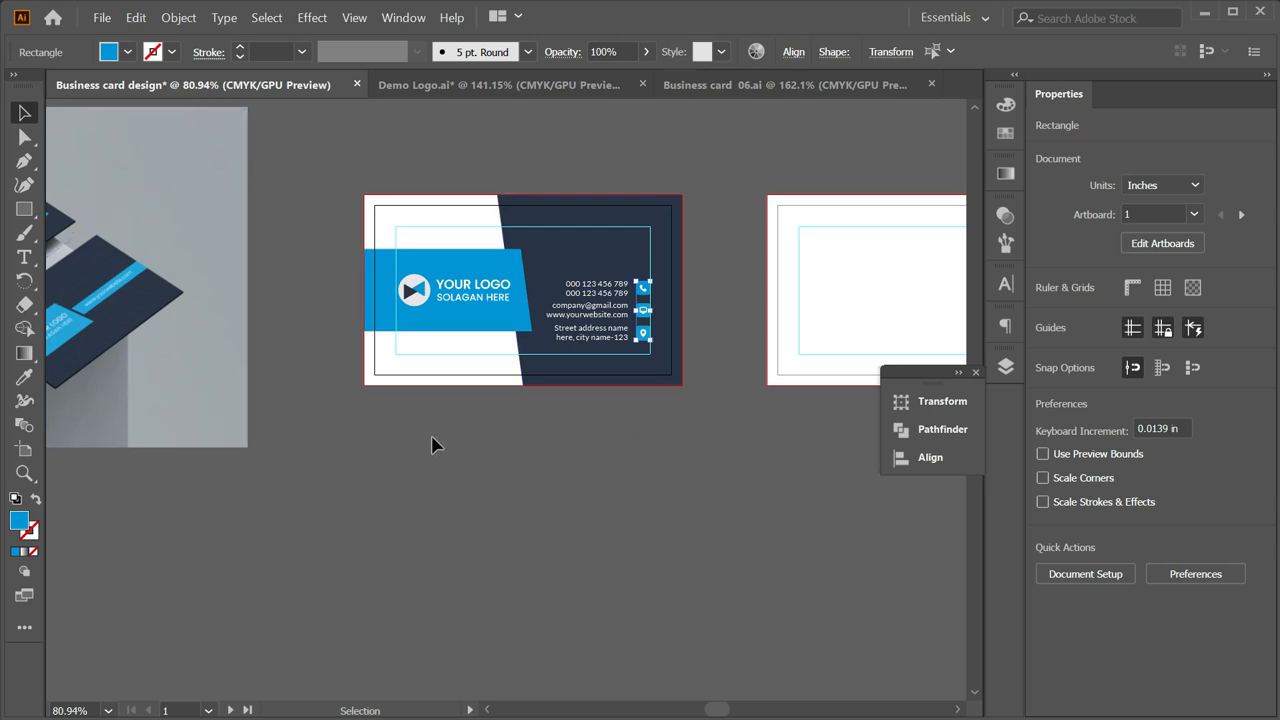
key("ctrl")
type("DAVID SMITH GRAPHIC DESINGER")
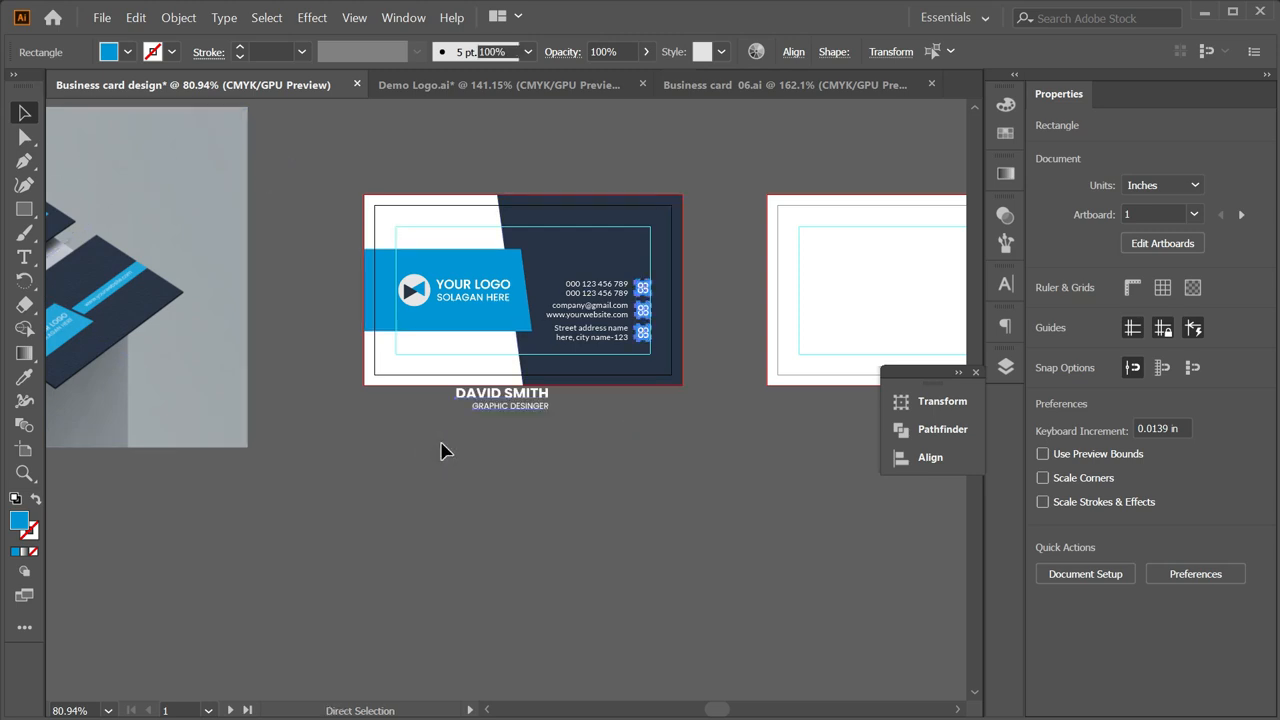
left_click(537, 477)
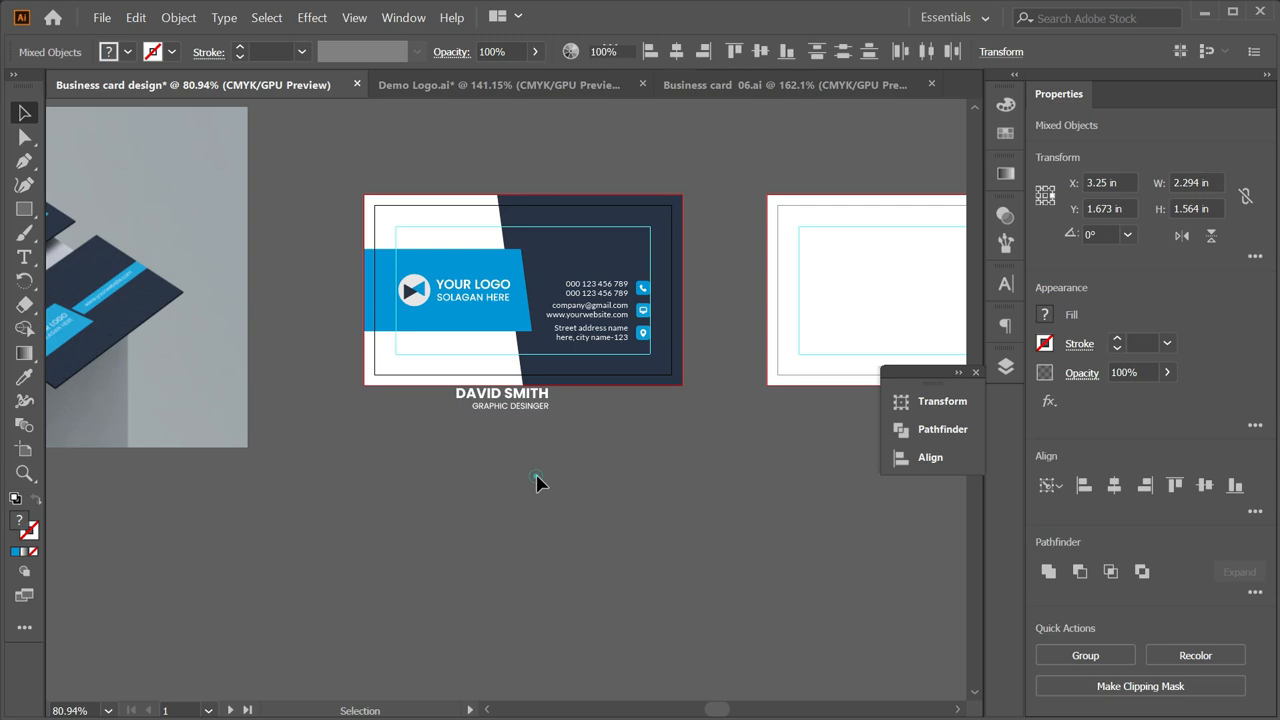
Move the name and job-title lines onto the navy area above the contact details, beside the safe-area guide, and nudge them up three increments.
left_click(517, 397)
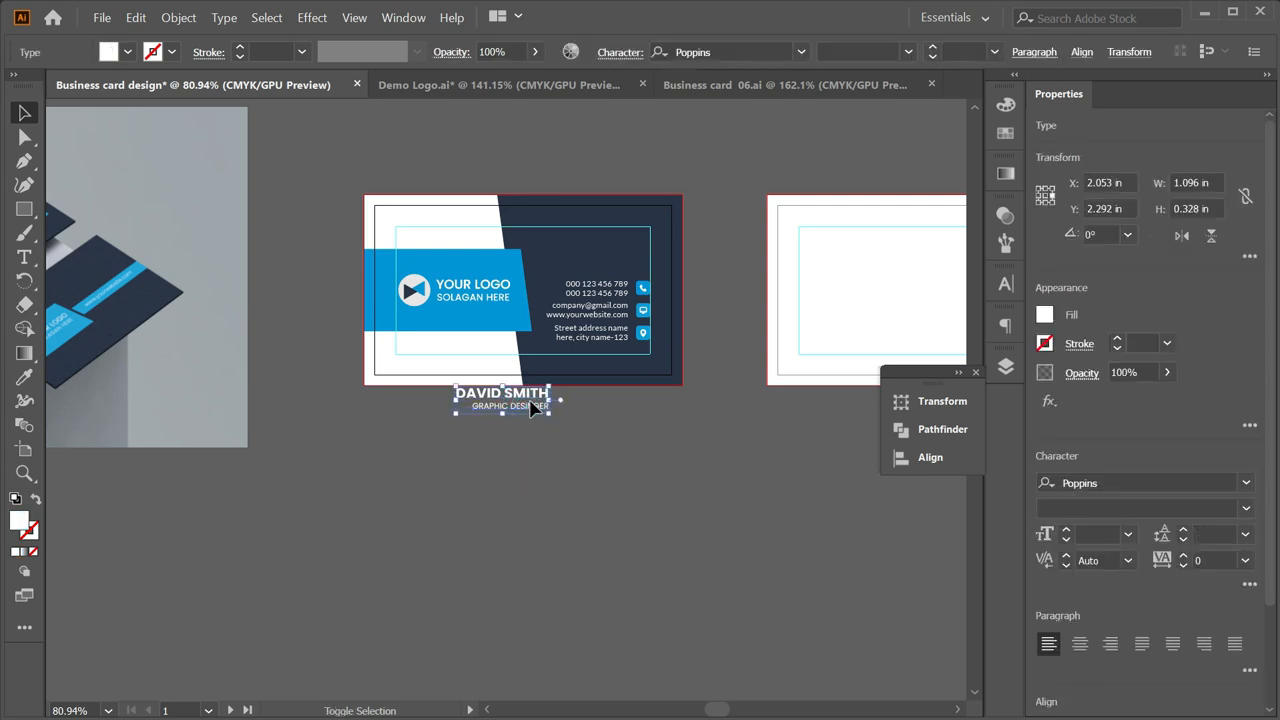
left_click_drag(545, 393, 866, 329)
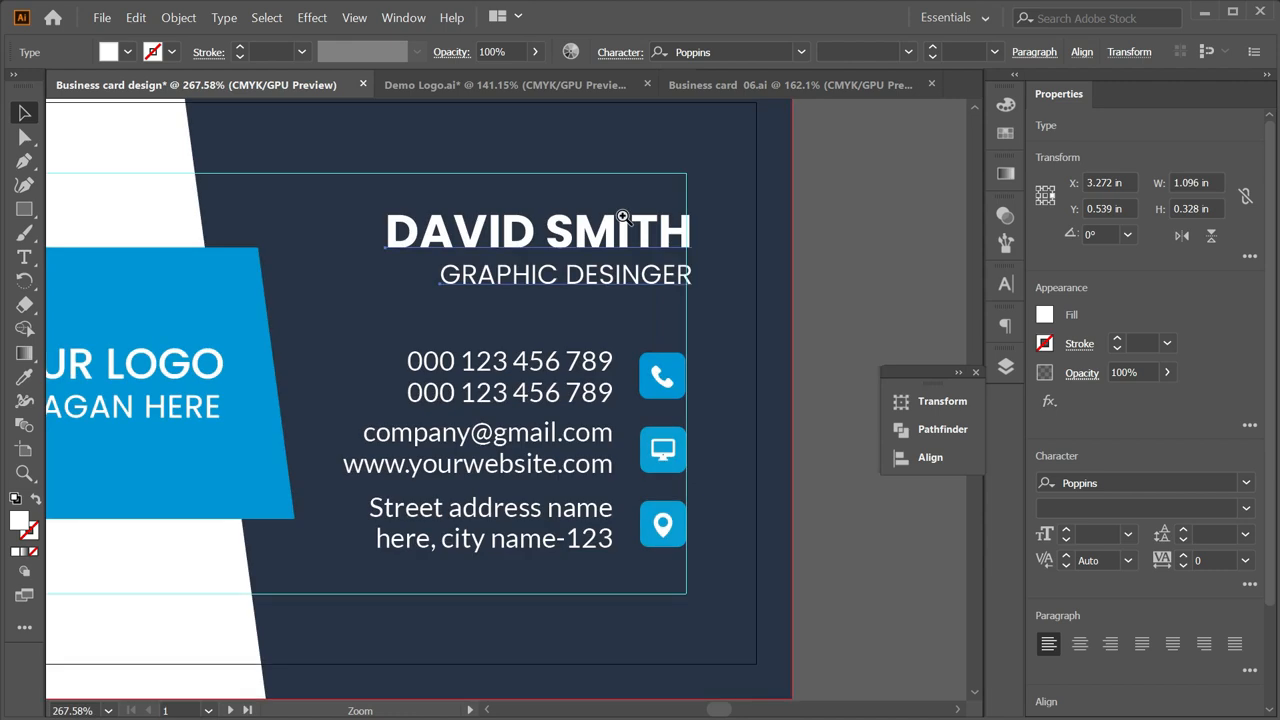
left_click_drag(622, 216, 622, 300)
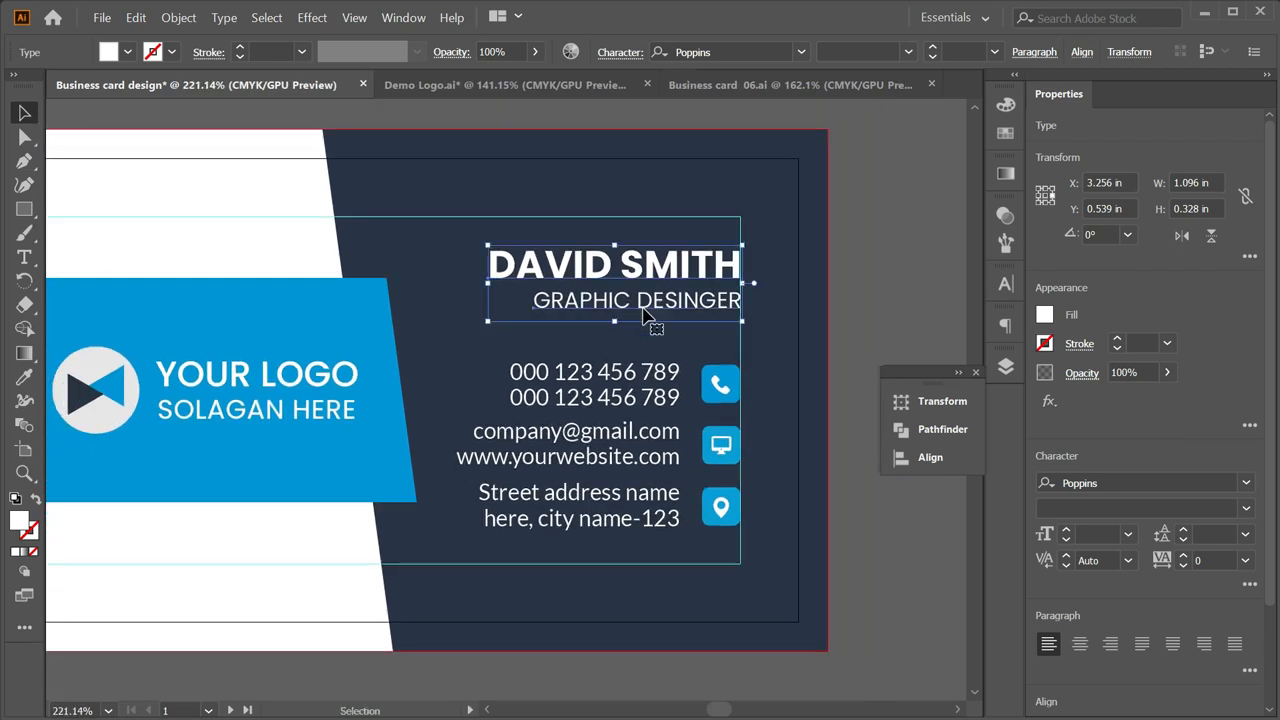
key("Up")
key("Up")
key("Up")
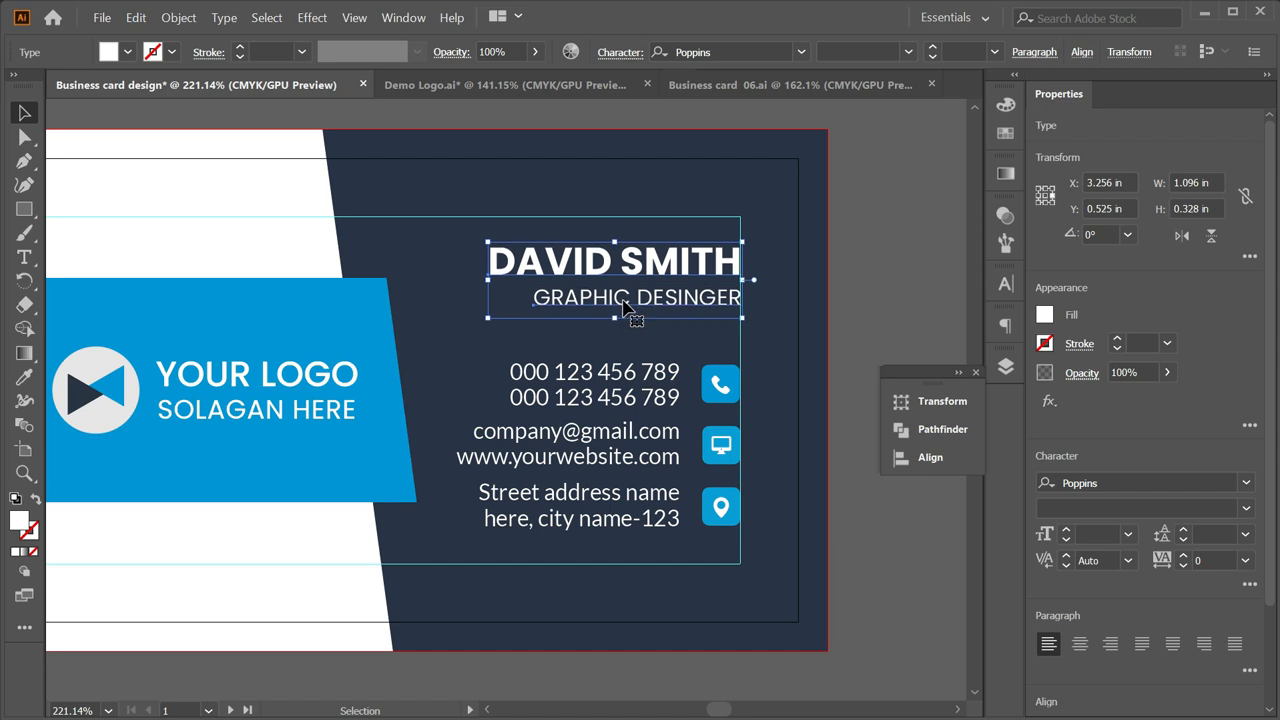
Select the phone, email-and-website and address groups together and nudge them down three increments.
left_click(617, 389)
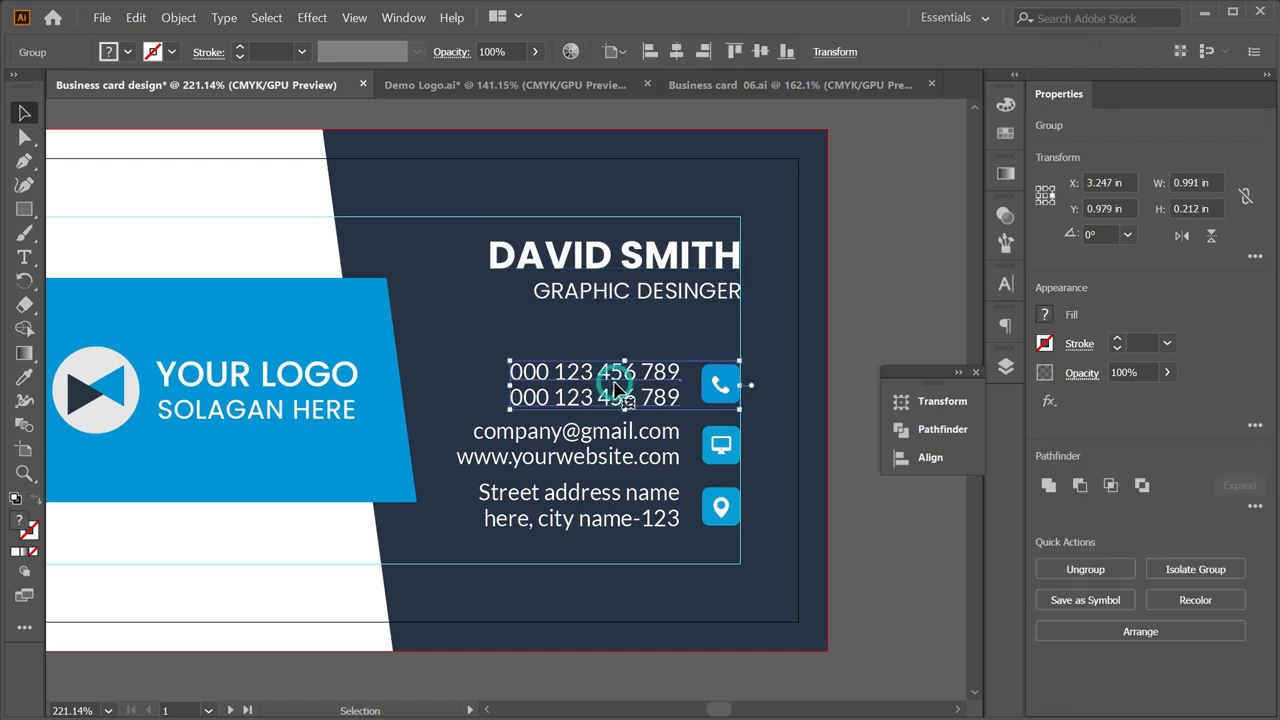
left_click(625, 432, "shift")
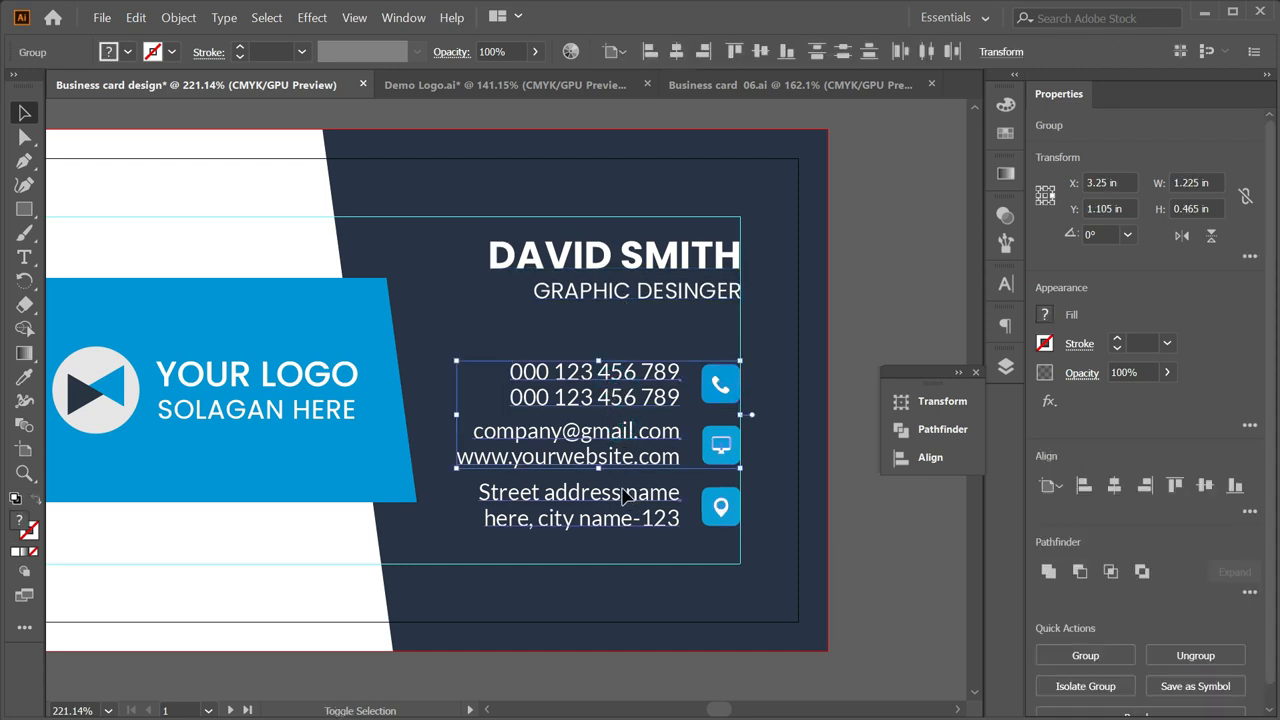
left_click(628, 497, "shift")
key("Down")
key("Down")
key("Down")
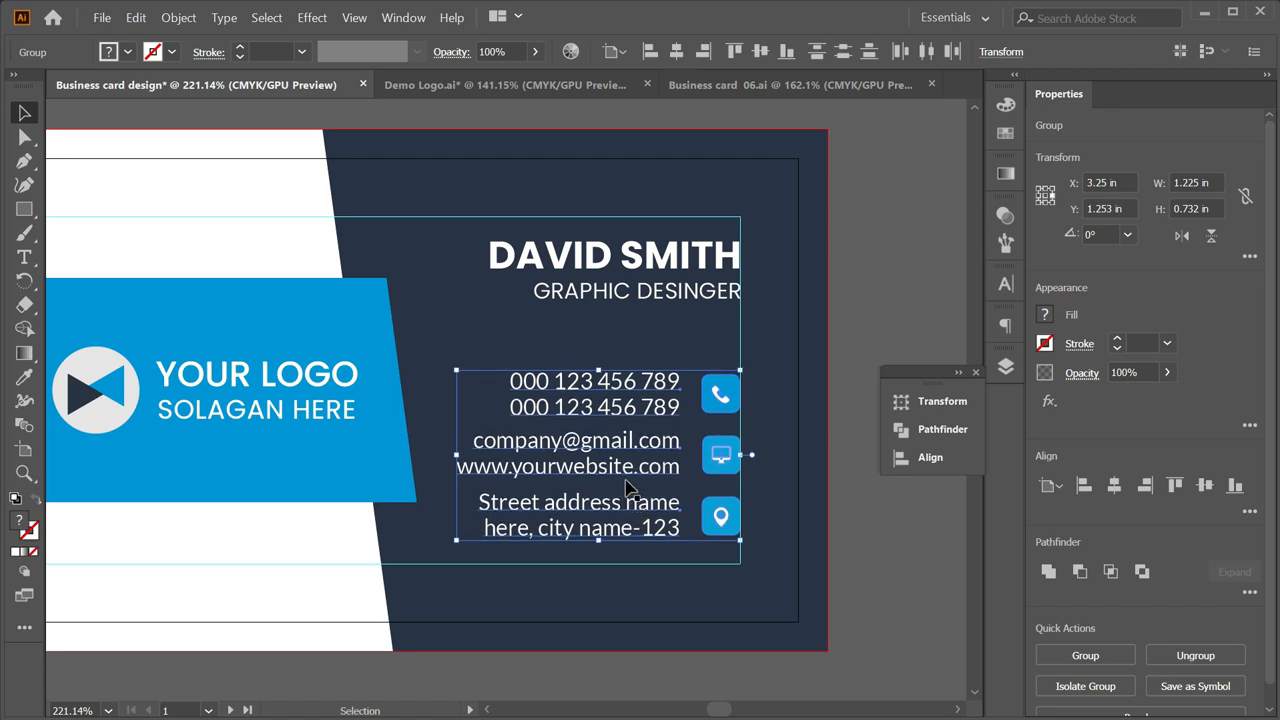
Change the font of the name and job-title lines to Lato Bold.
left_click(655, 291)
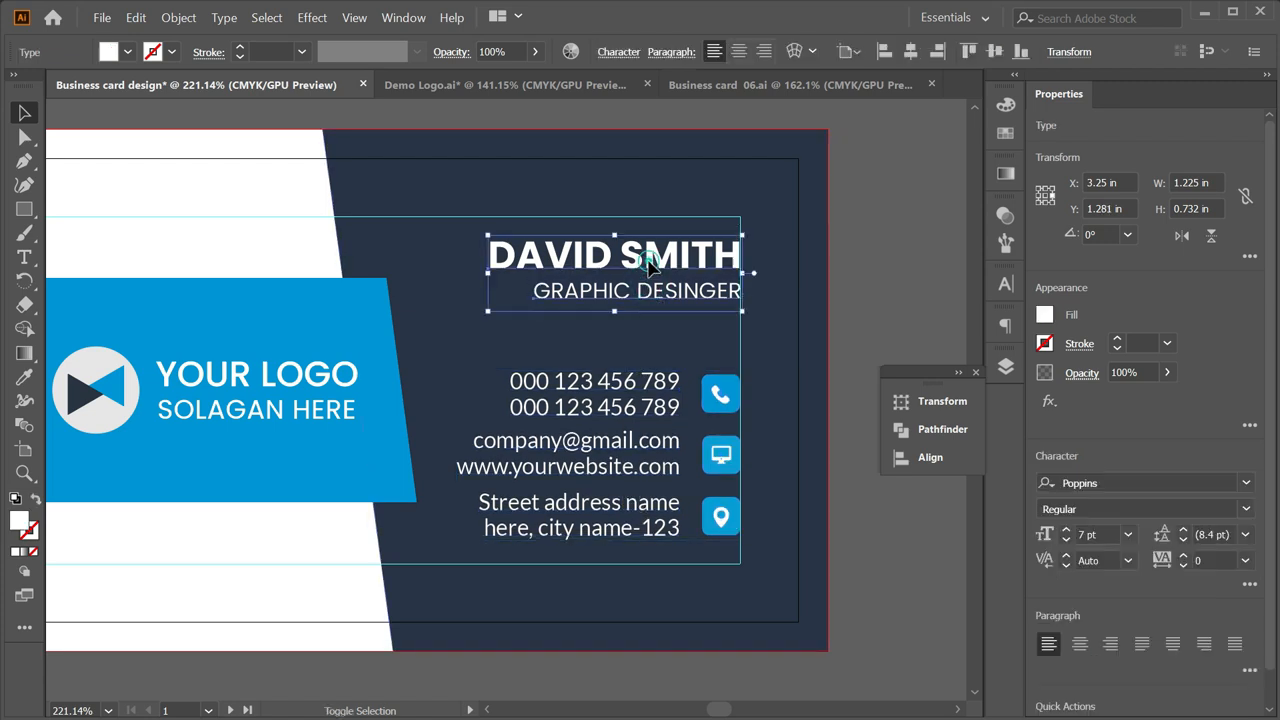
left_click(761, 52)
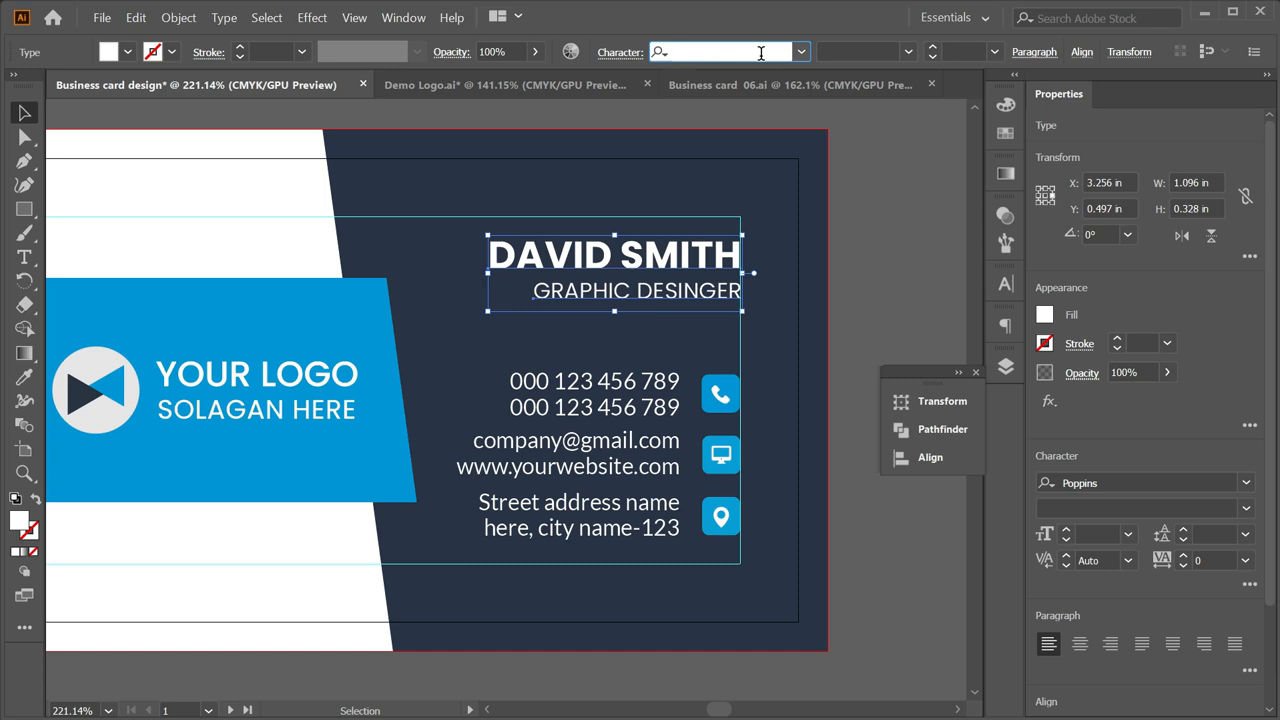
type("L")
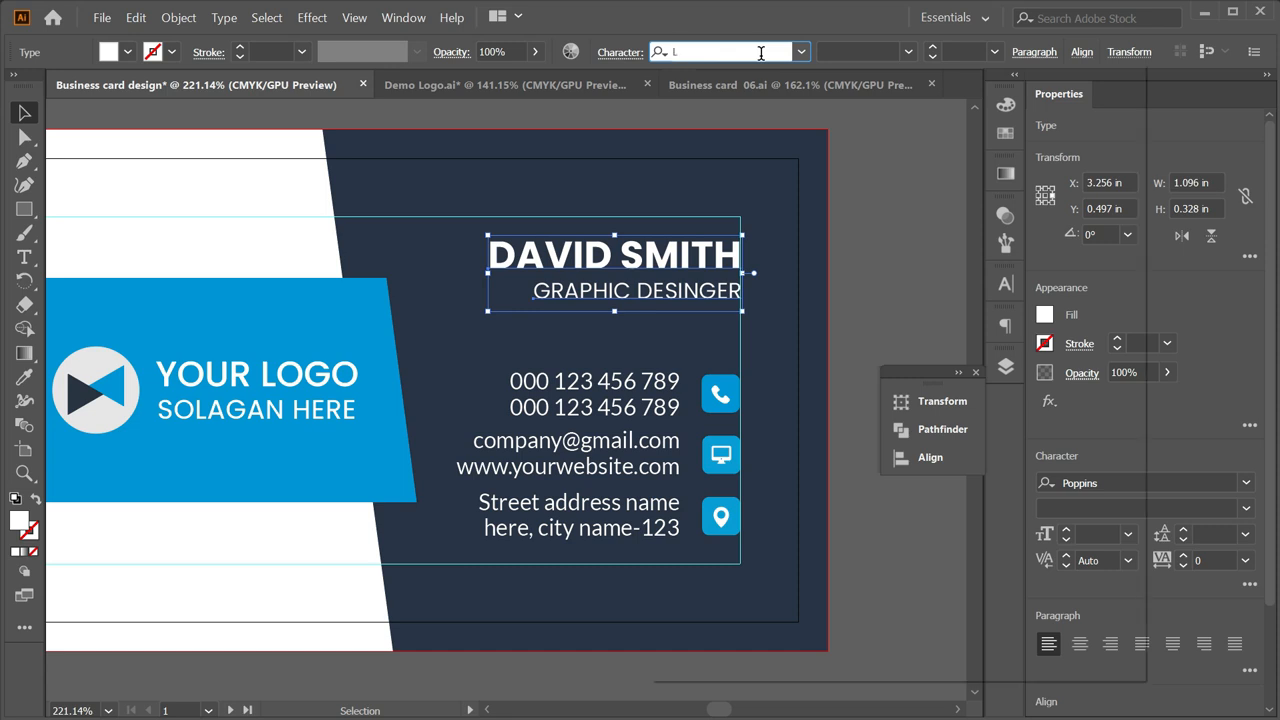
type("o")
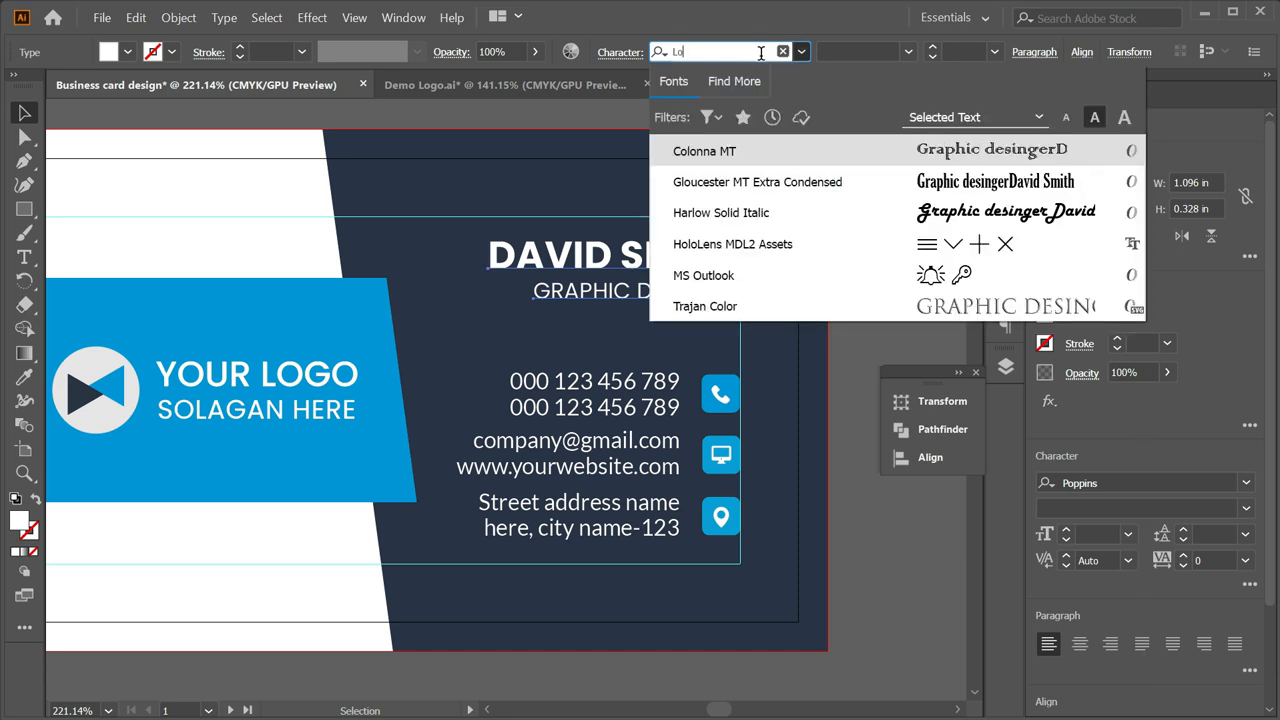
key("BackSpace")
type("ato")
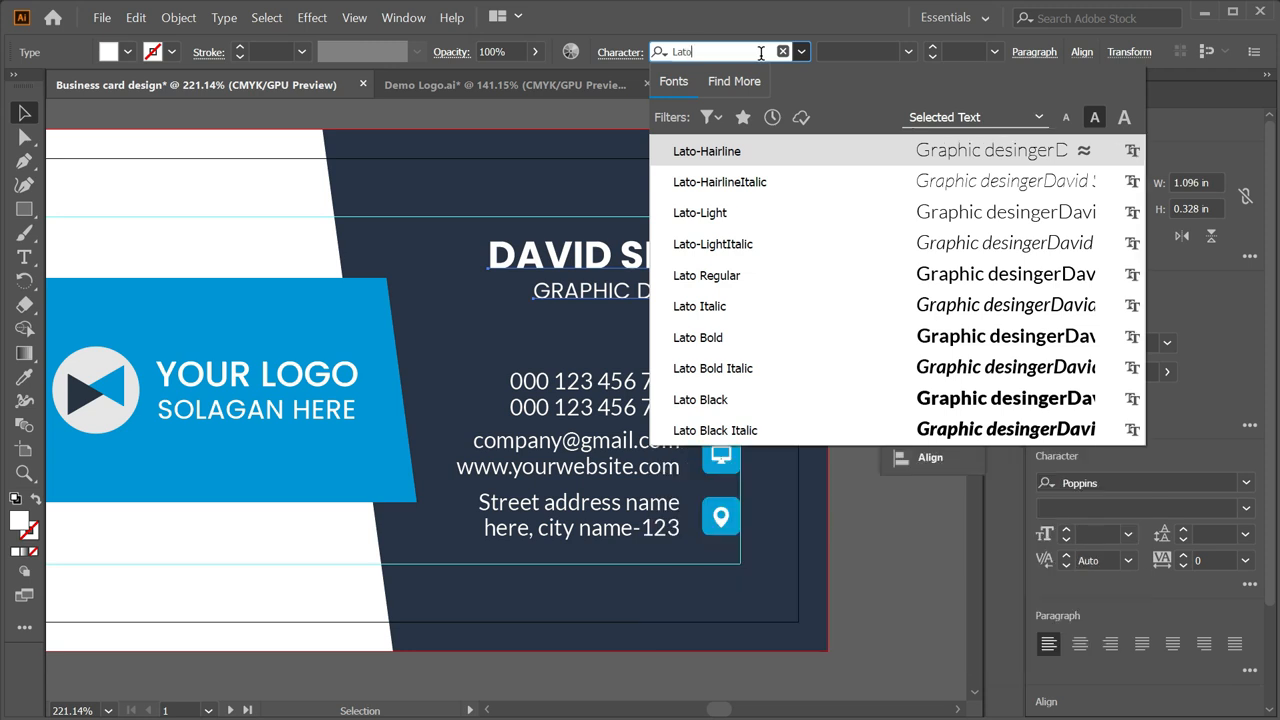
left_click(720, 340)
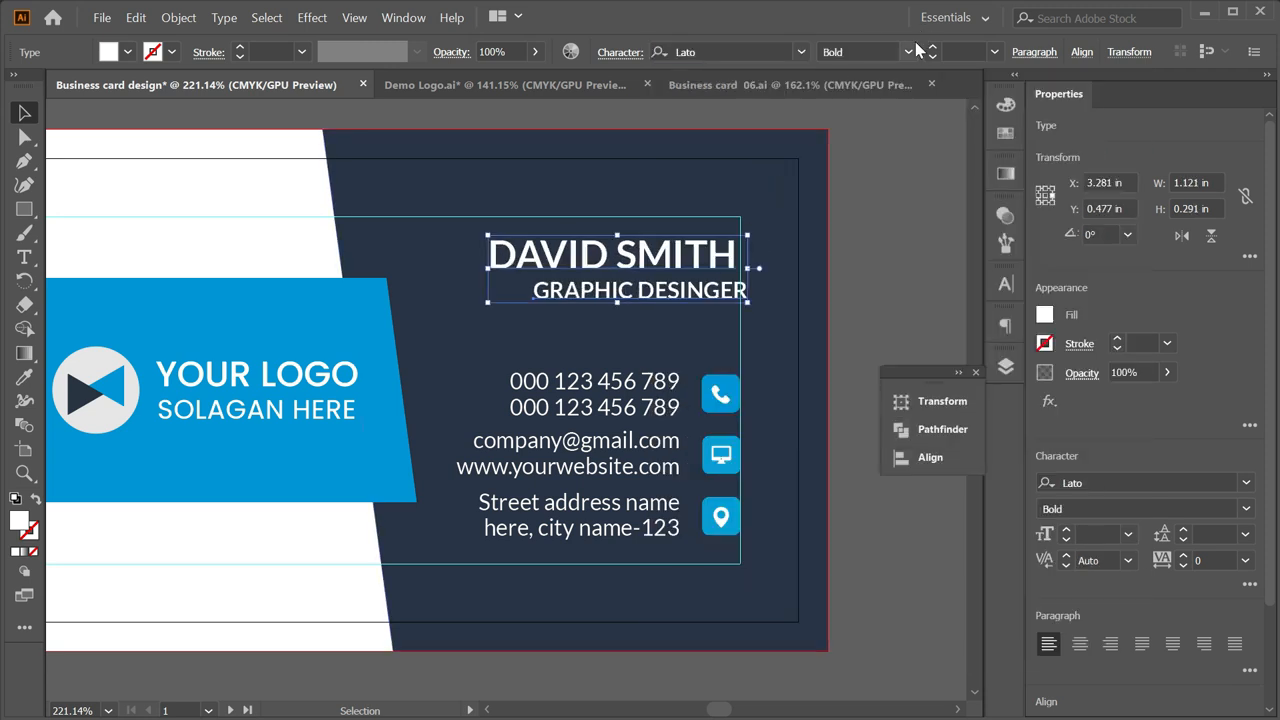
Set the font style of the name and job-title lines to Black, leaving them deselected.
left_click(908, 53)
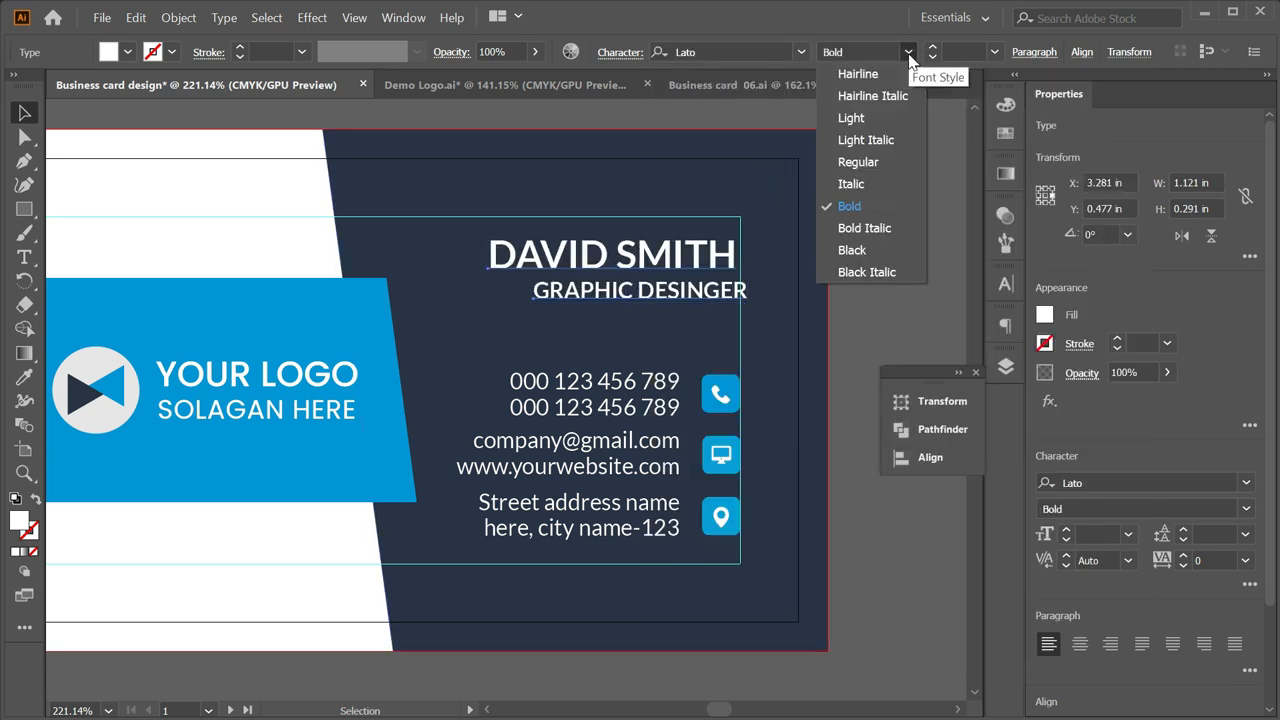
left_click(869, 255)
key("t")
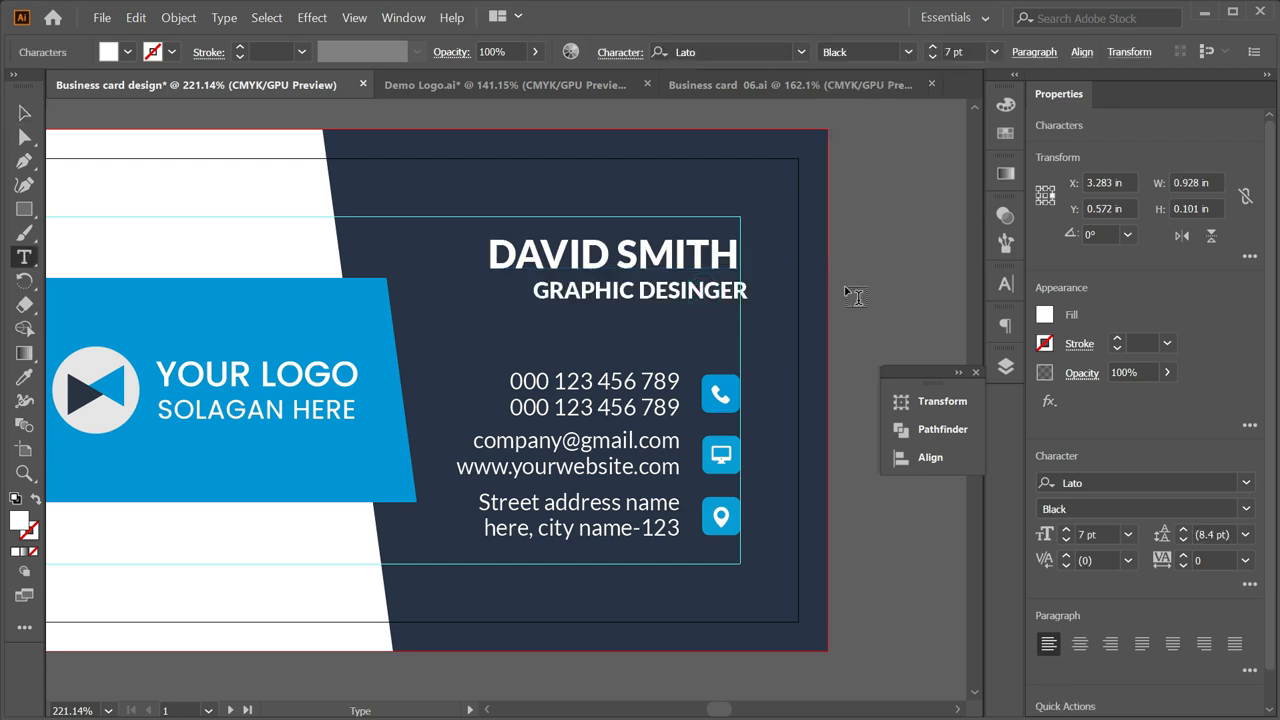
left_click(745, 277)
left_click(25, 113)
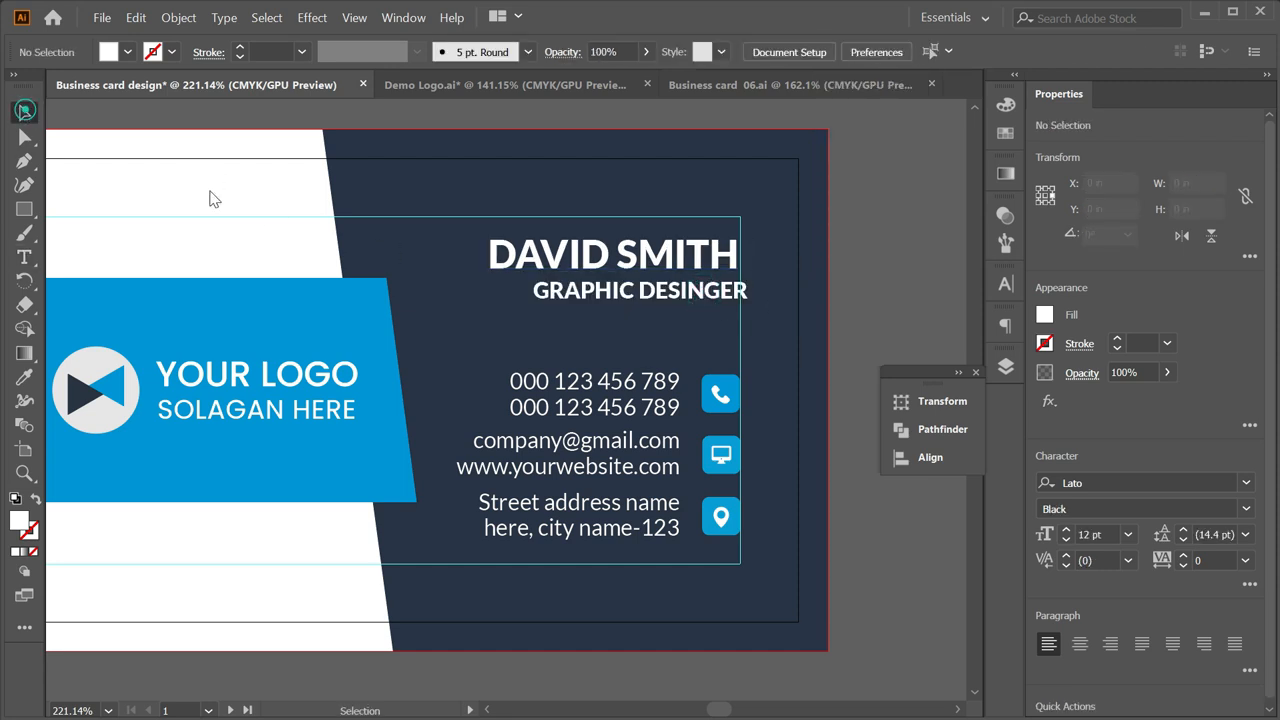
Set the job-title line's font style to Lato Regular.
left_click(638, 299)
left_click(616, 52)
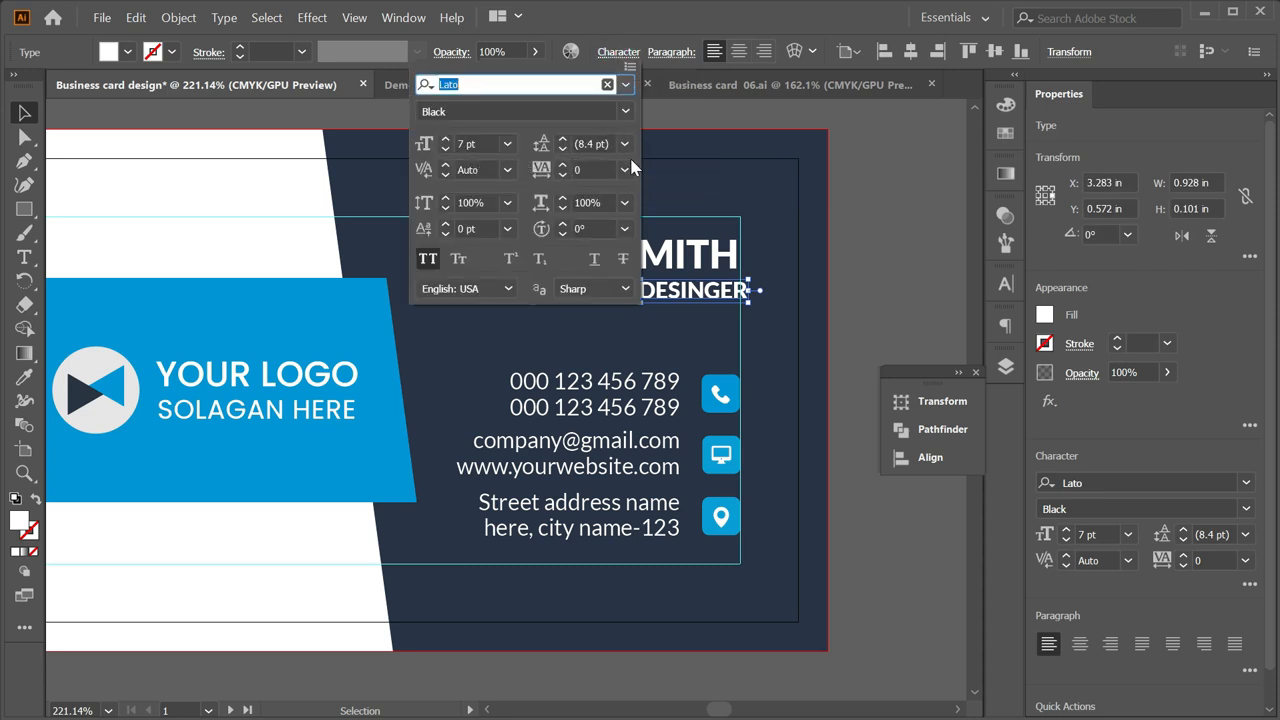
left_click(624, 112)
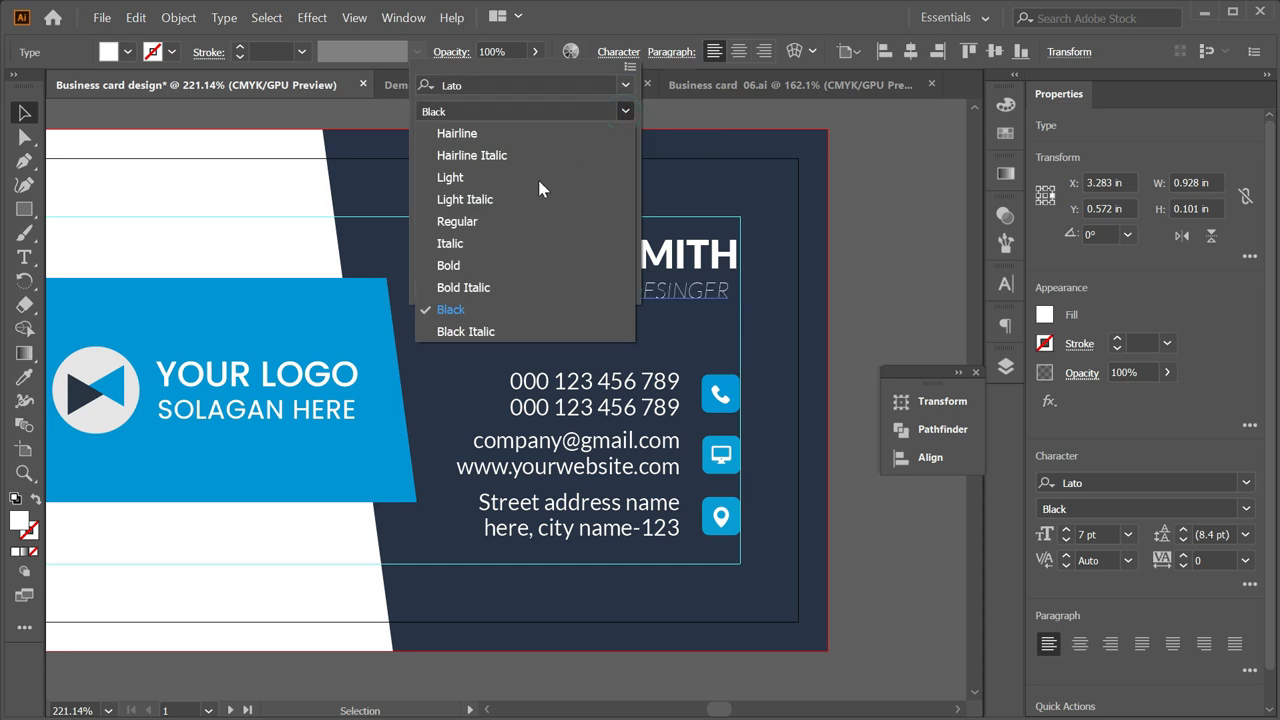
left_click(505, 221)
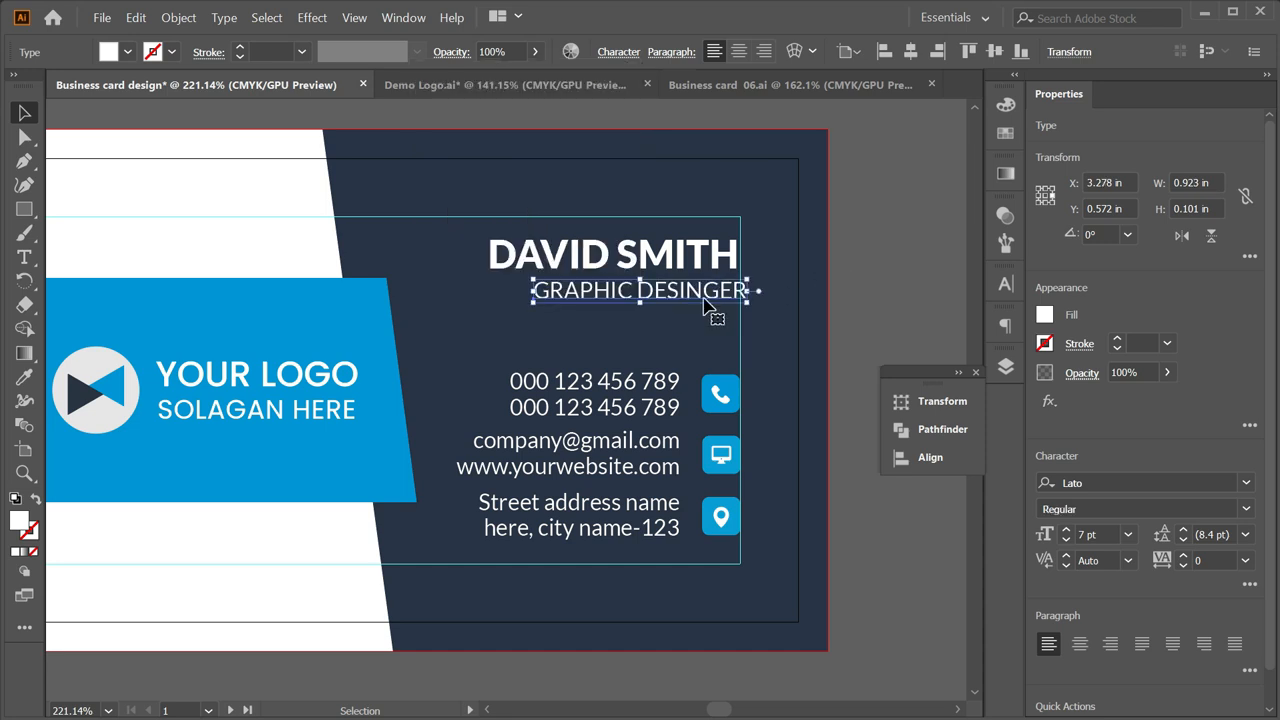
Nudge the job-title line left three increments so its end lines up with the name above.
key("Left")
key("Left")
key("Left")
left_click(853, 278)
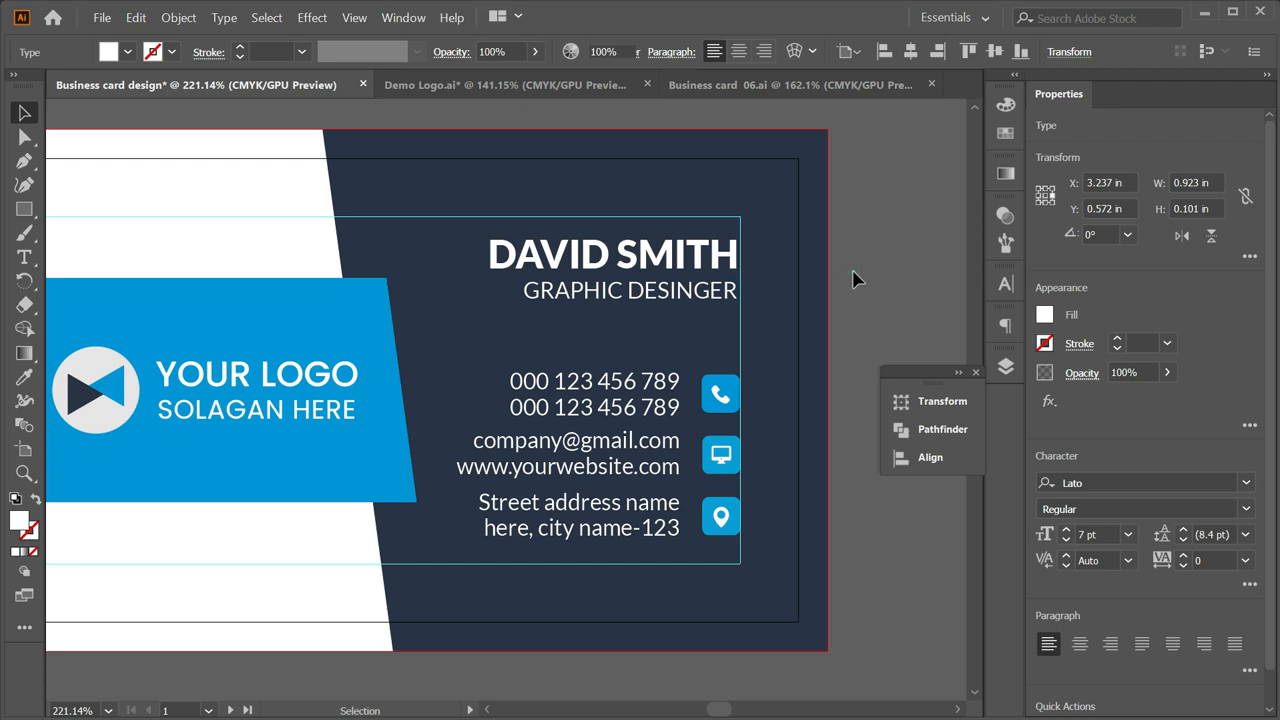
Select the name and job-title lines together and shift them slightly right to meet the safe-area guide.
scroll(740, 312, "up", 5)
left_click(732, 282)
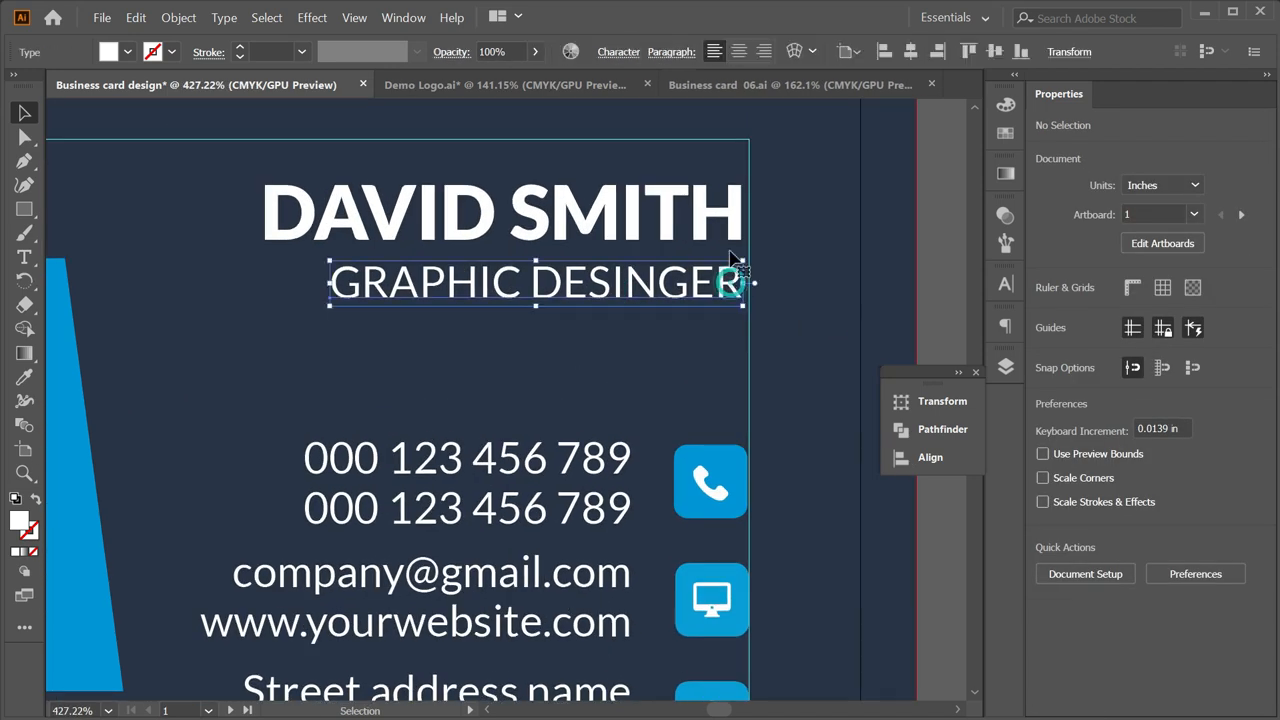
left_click(735, 237, "shift")
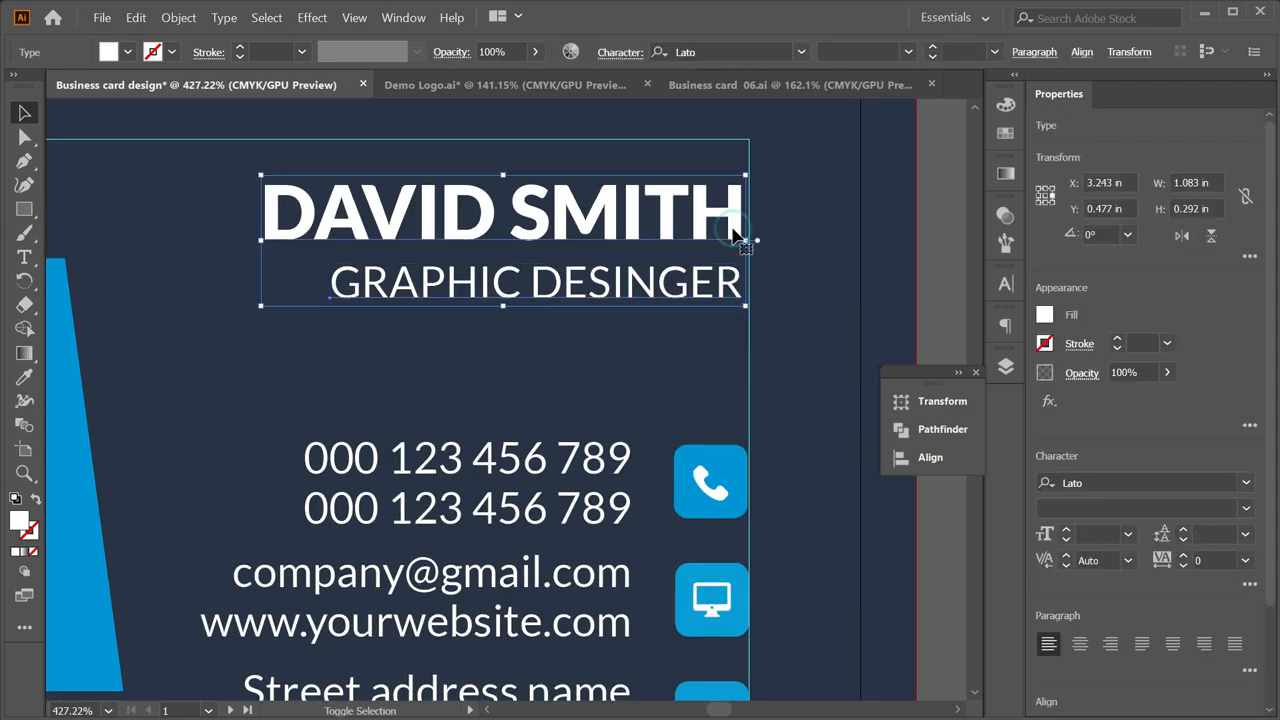
left_click_drag(733, 233, 578, 288)
Draw a closed fold triangle about 0.19 x 0.19 in with the Pen tool, beneath the blue banner's slanted end.
left_click_drag(655, 274, 591, 337)
left_click_drag(525, 363, 726, 325)
left_click_drag(695, 317, 678, 368)
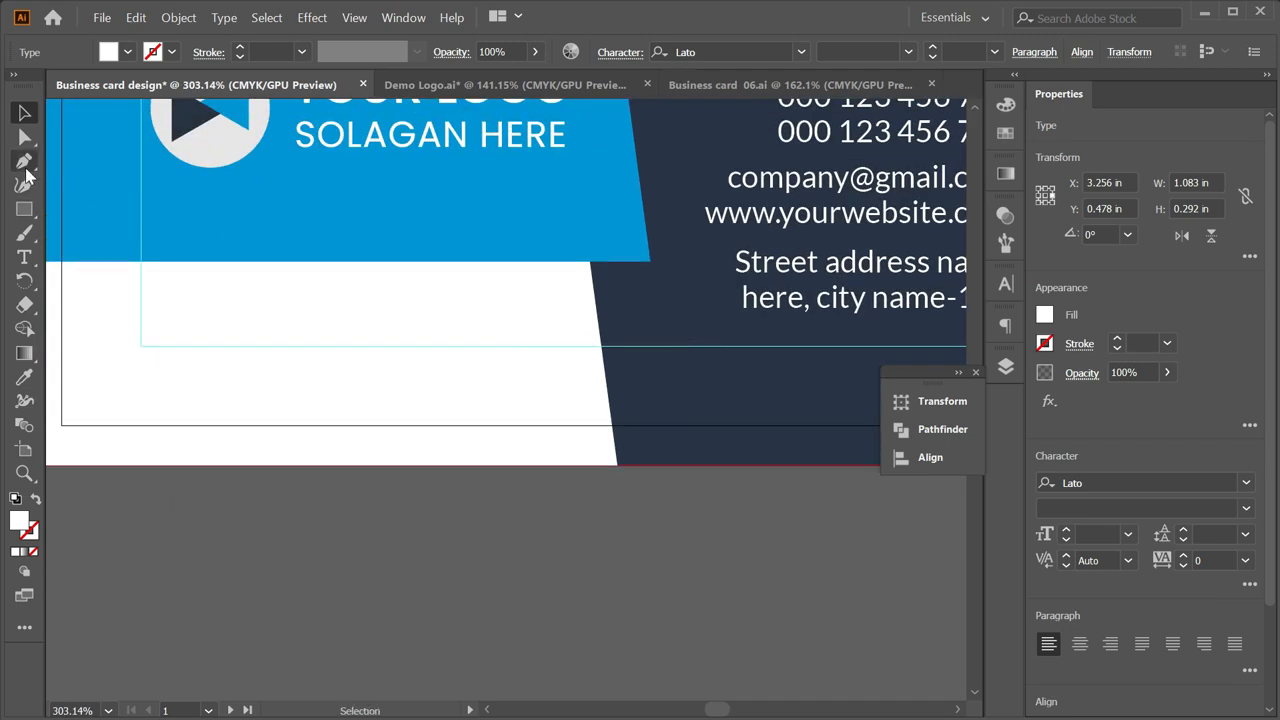
left_click(24, 160)
left_click_drag(612, 272, 796, 342)
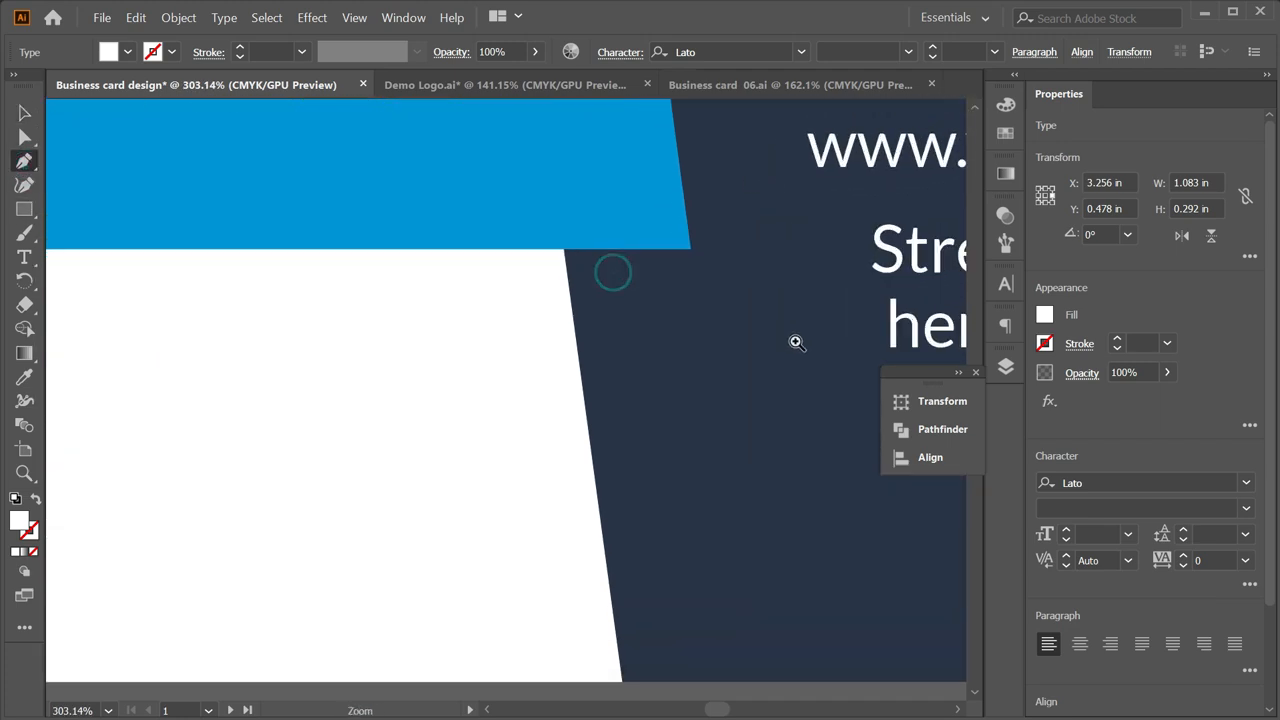
left_click(704, 244)
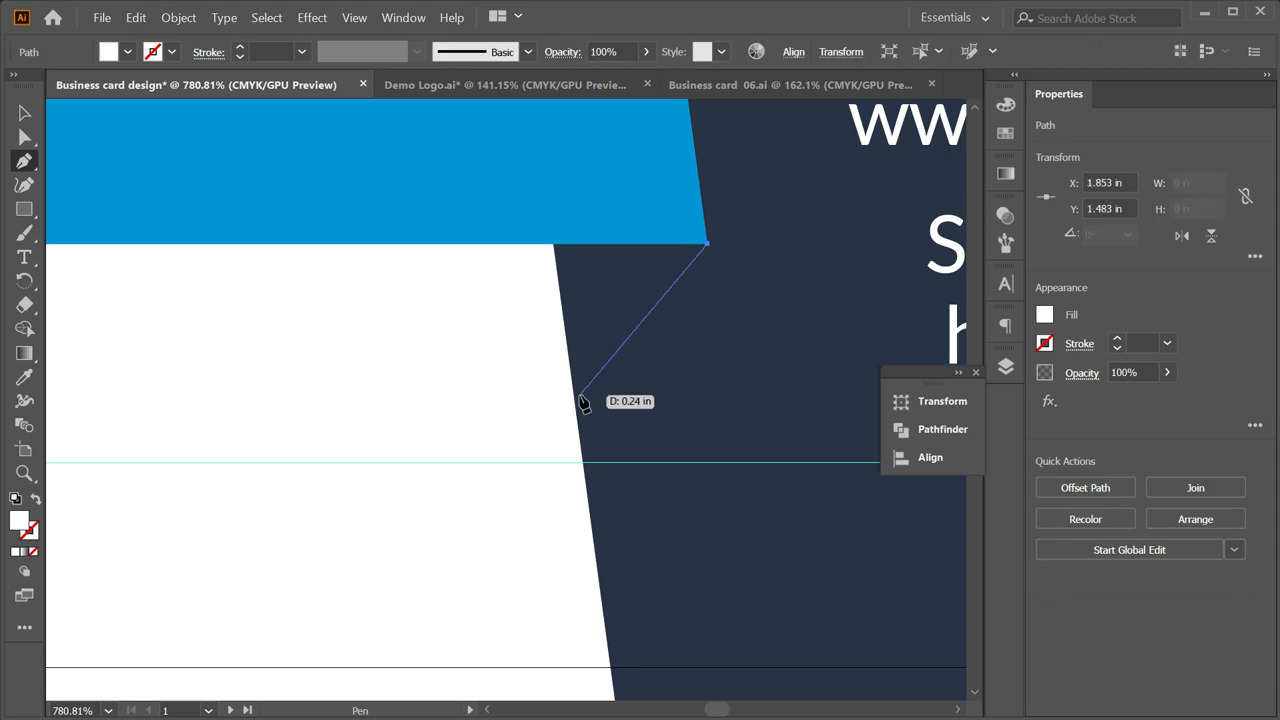
left_click(574, 399)
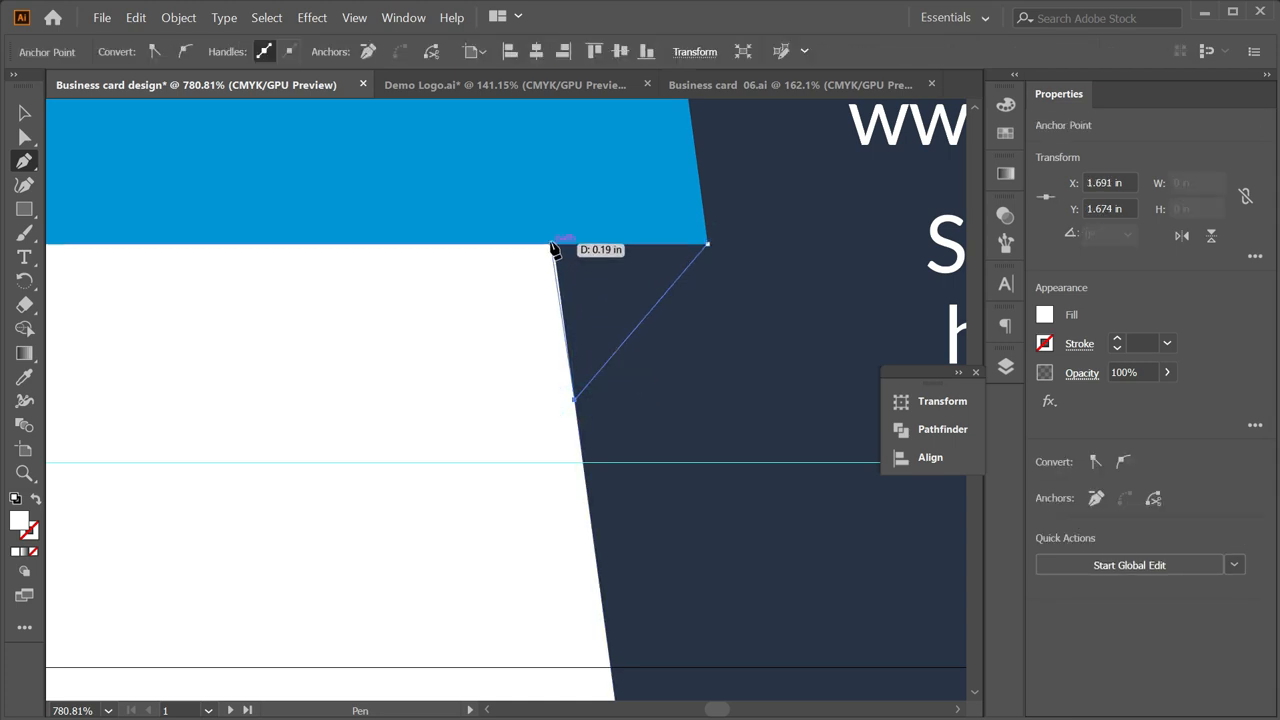
left_click(554, 244)
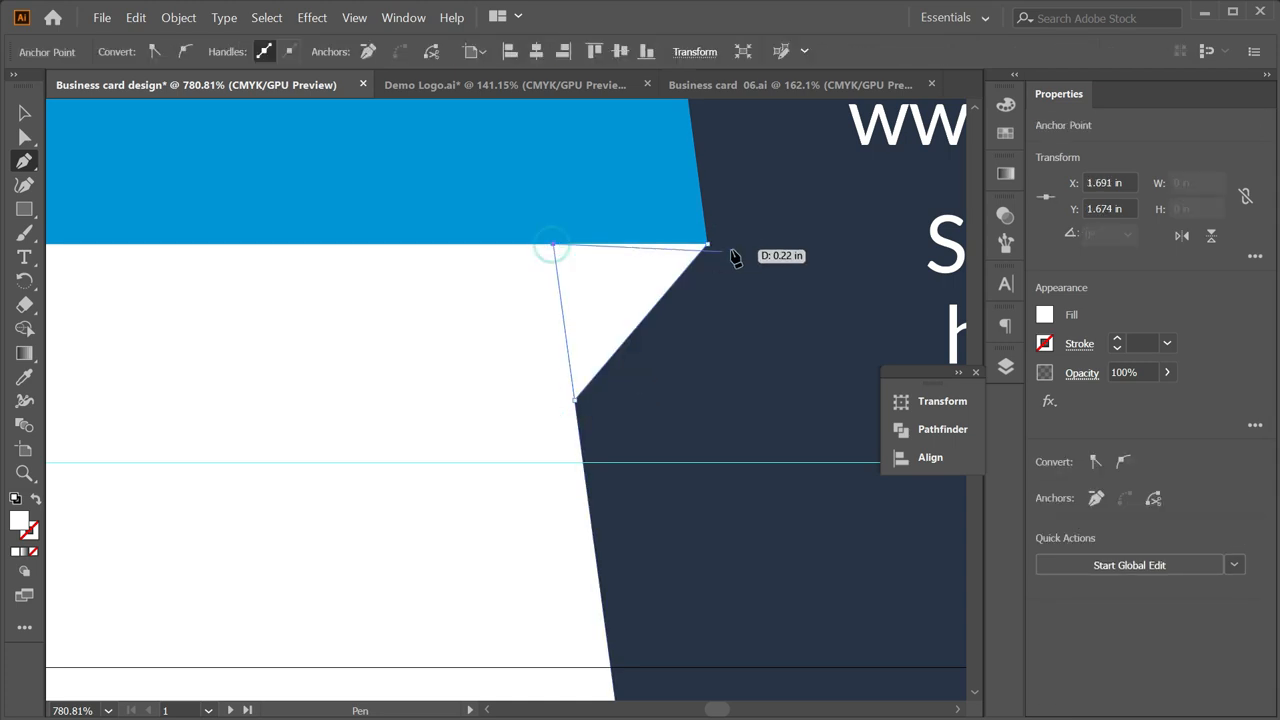
left_click(705, 245)
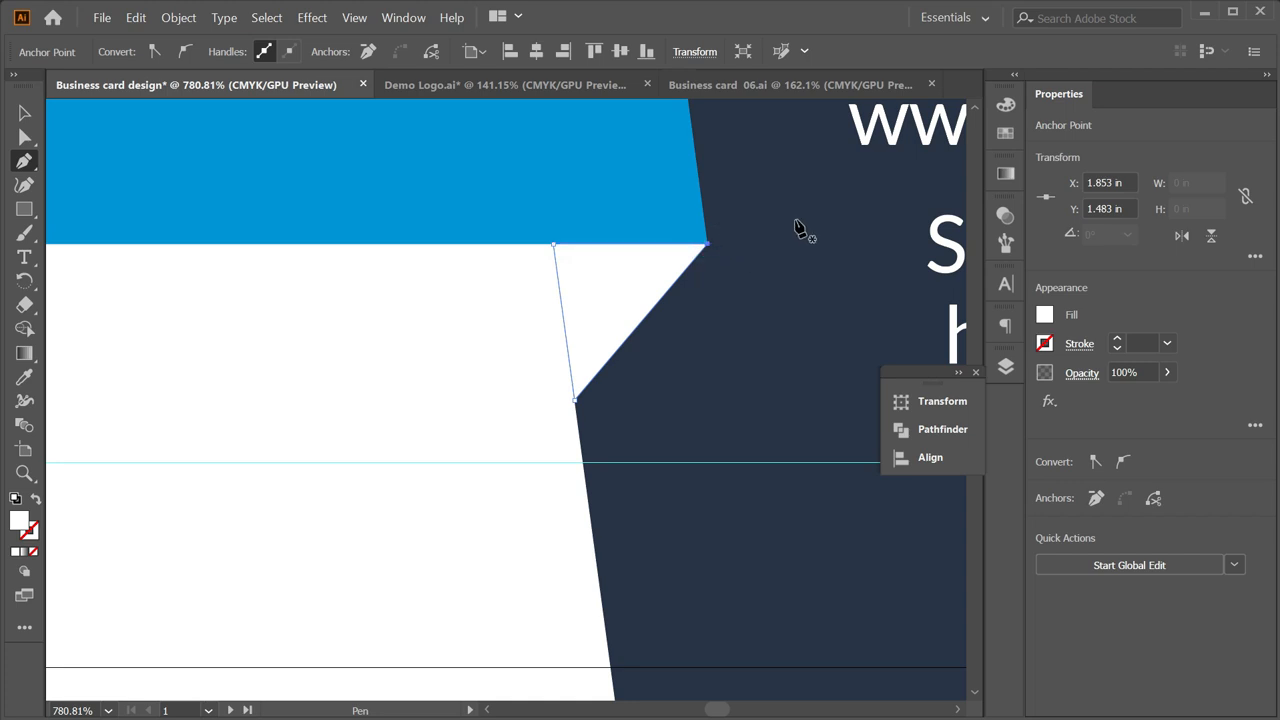
Fill the fold triangle with the gray swatch C=0 M=0 Y=0 K=40.
left_click(1007, 133)
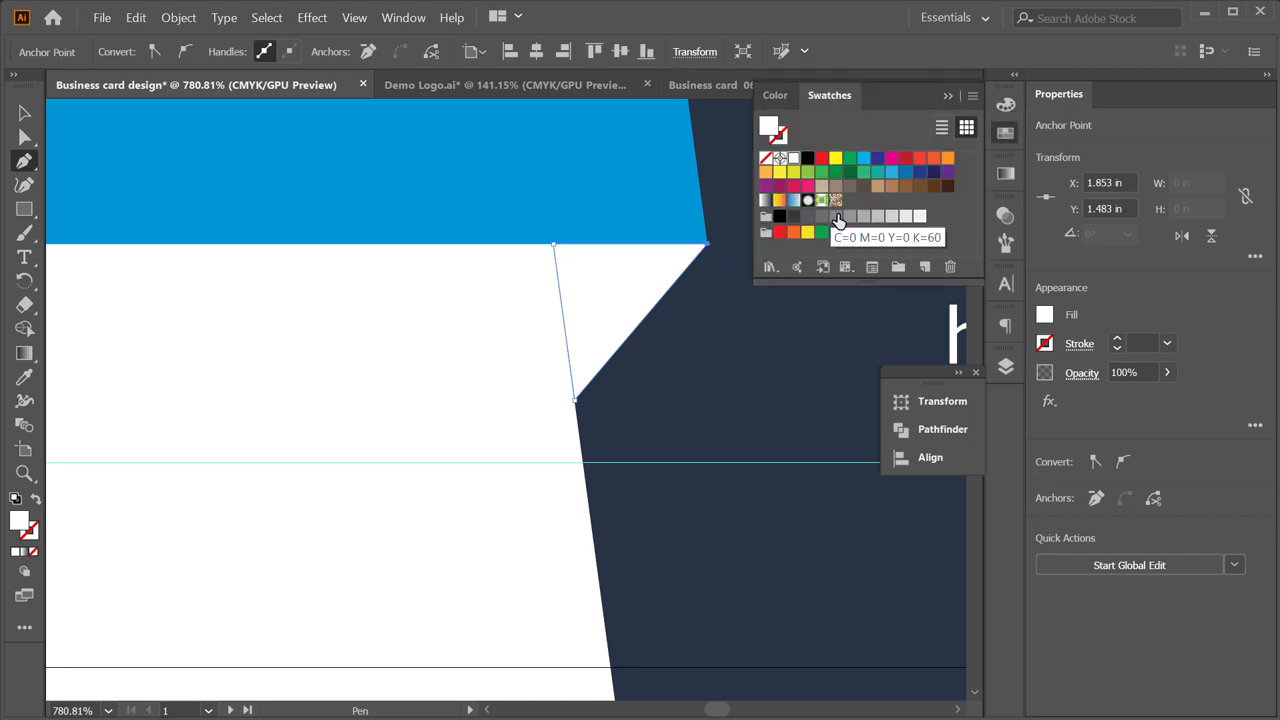
left_click(847, 218)
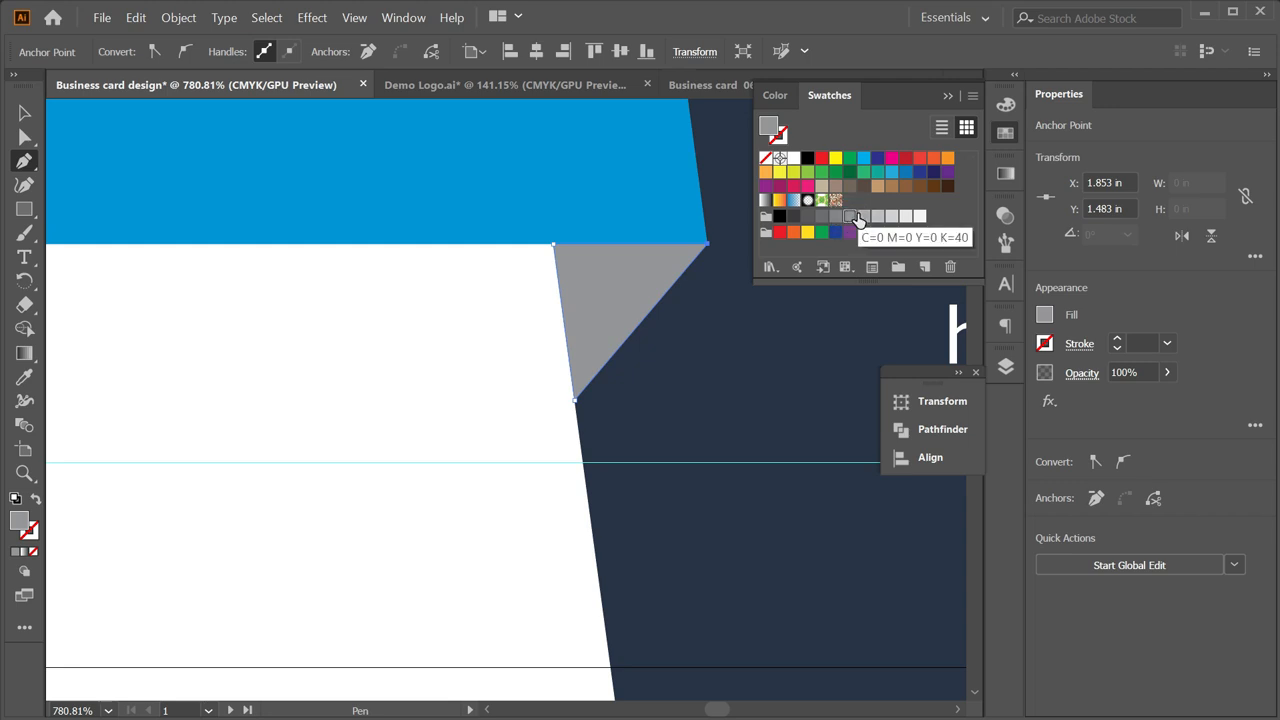
left_click(863, 217)
left_click(681, 308, "ctrl+alt")
left_click_drag(554, 297, 329, 306)
left_click_drag(592, 273, 527, 288)
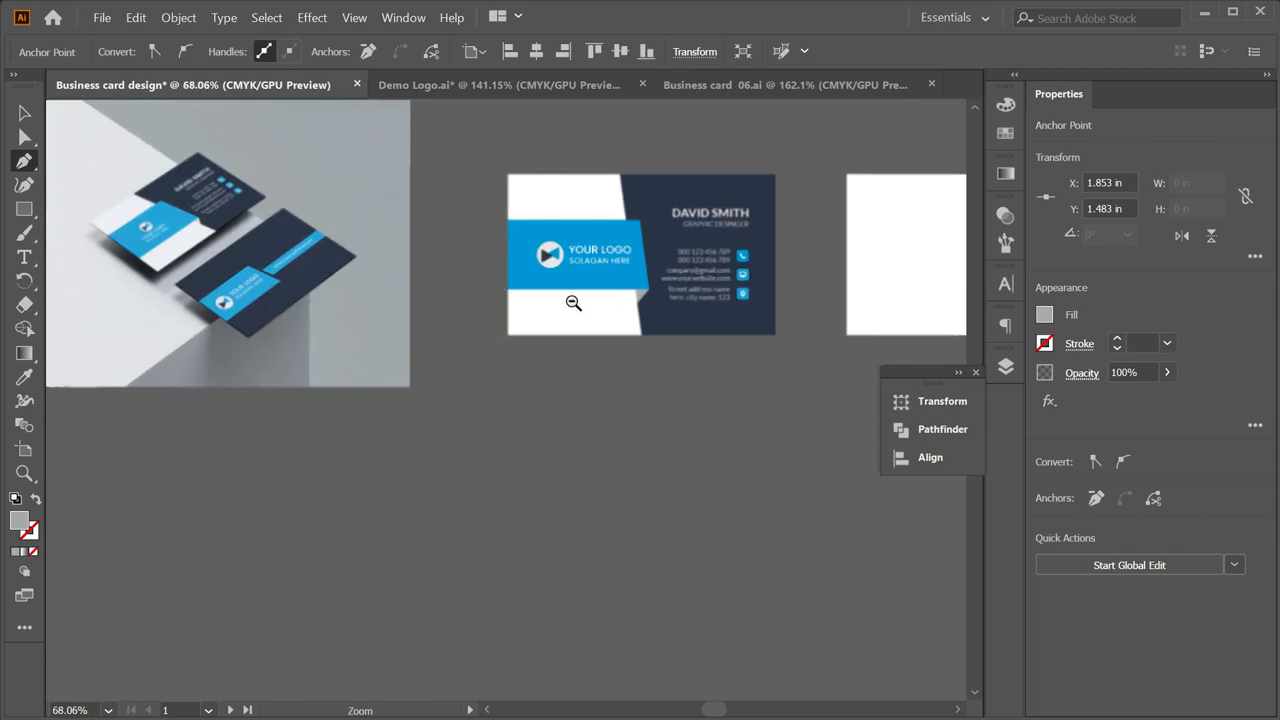
left_click_drag(655, 266, 641, 267)
left_click_drag(667, 273, 557, 263)
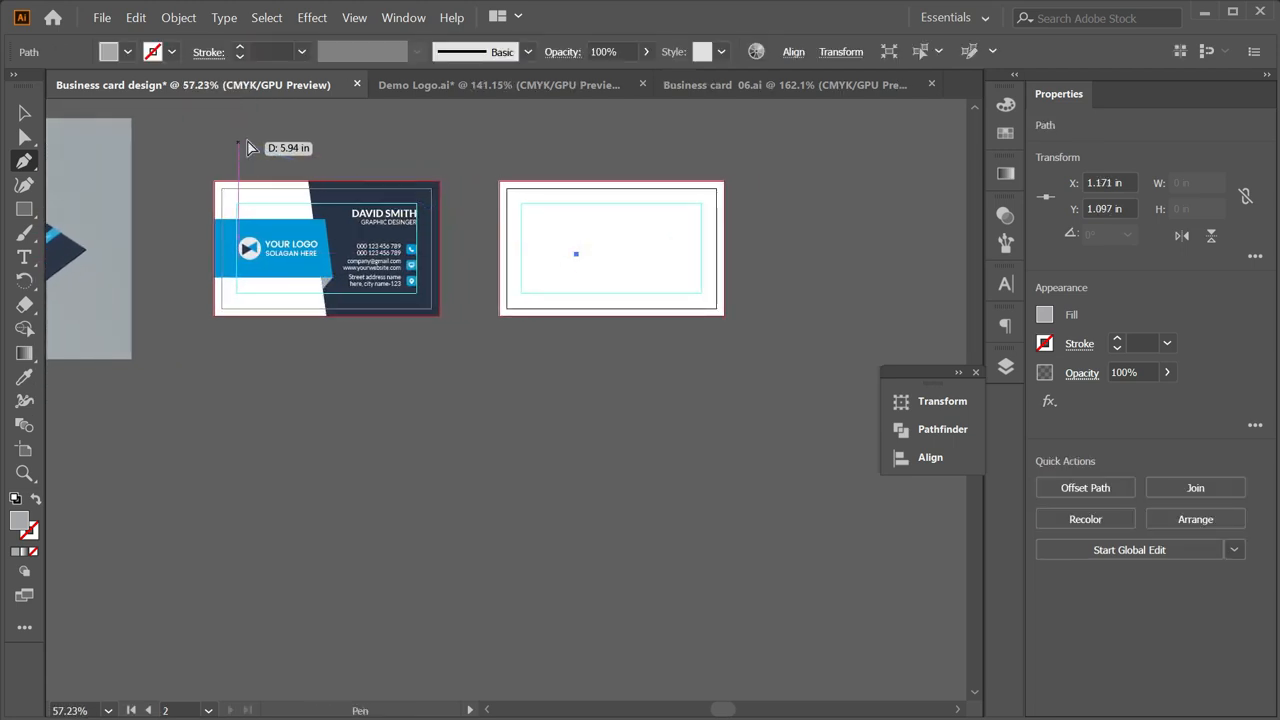
Undo the stray pen point and fill the back side's background rectangle with the dark navy sampled from the front side.
key("ctrl+z")
key("v")
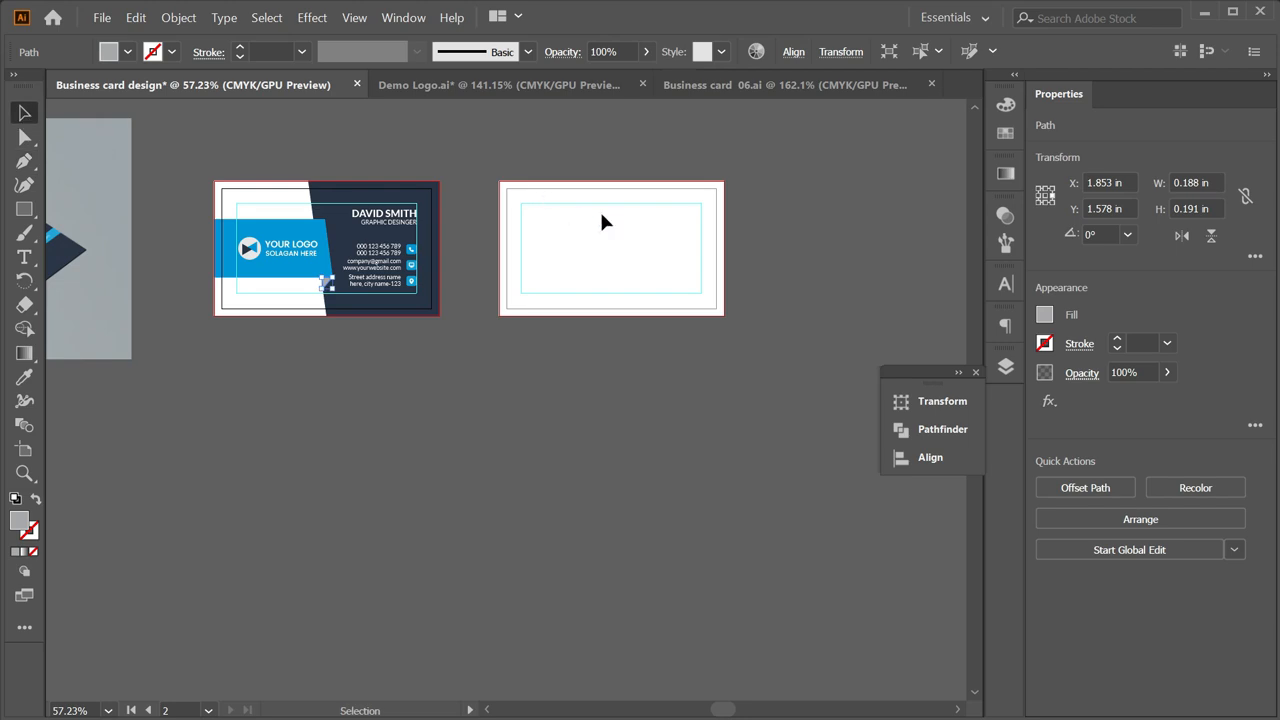
left_click(599, 209)
key("a")
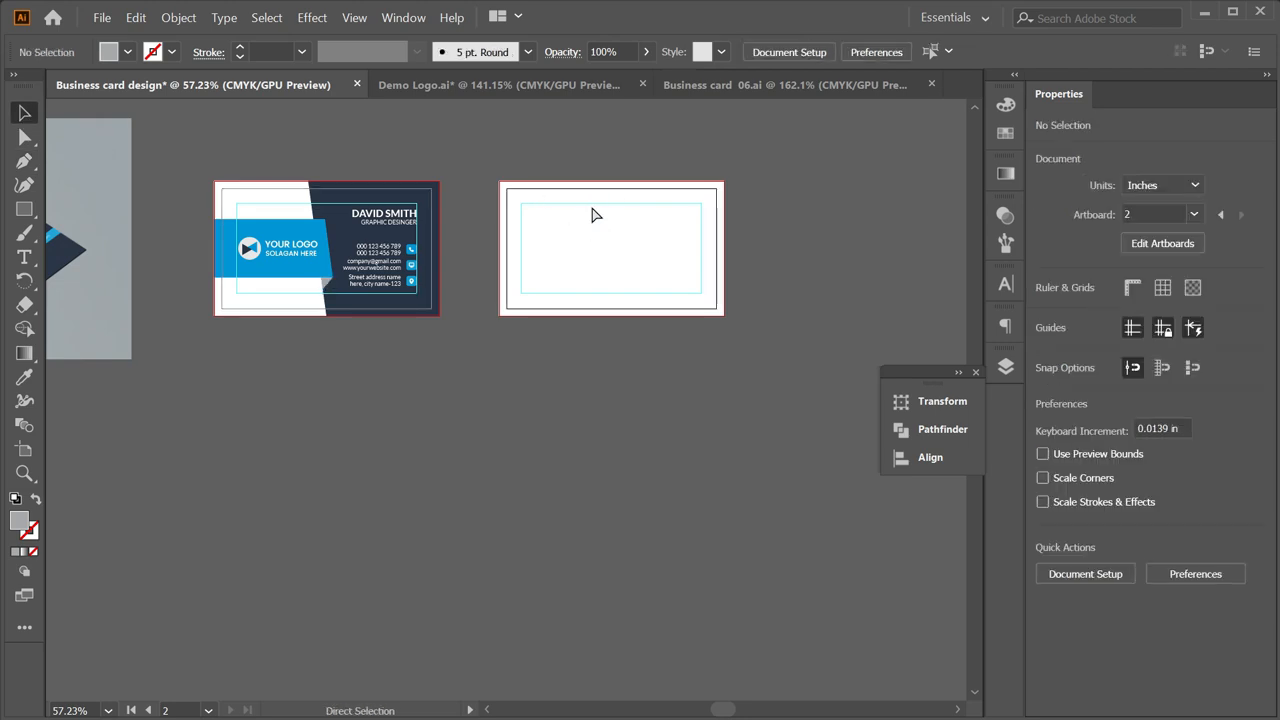
left_click(599, 215)
key("v")
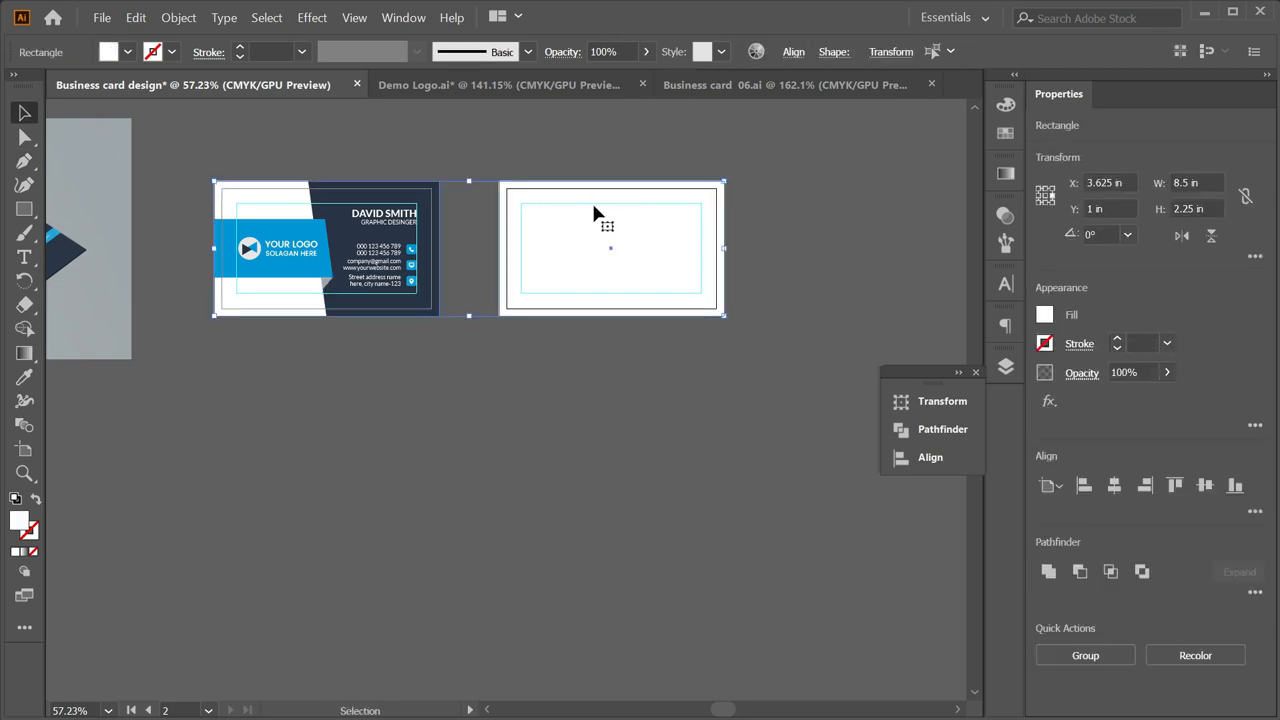
left_click(557, 417)
left_click(587, 262)
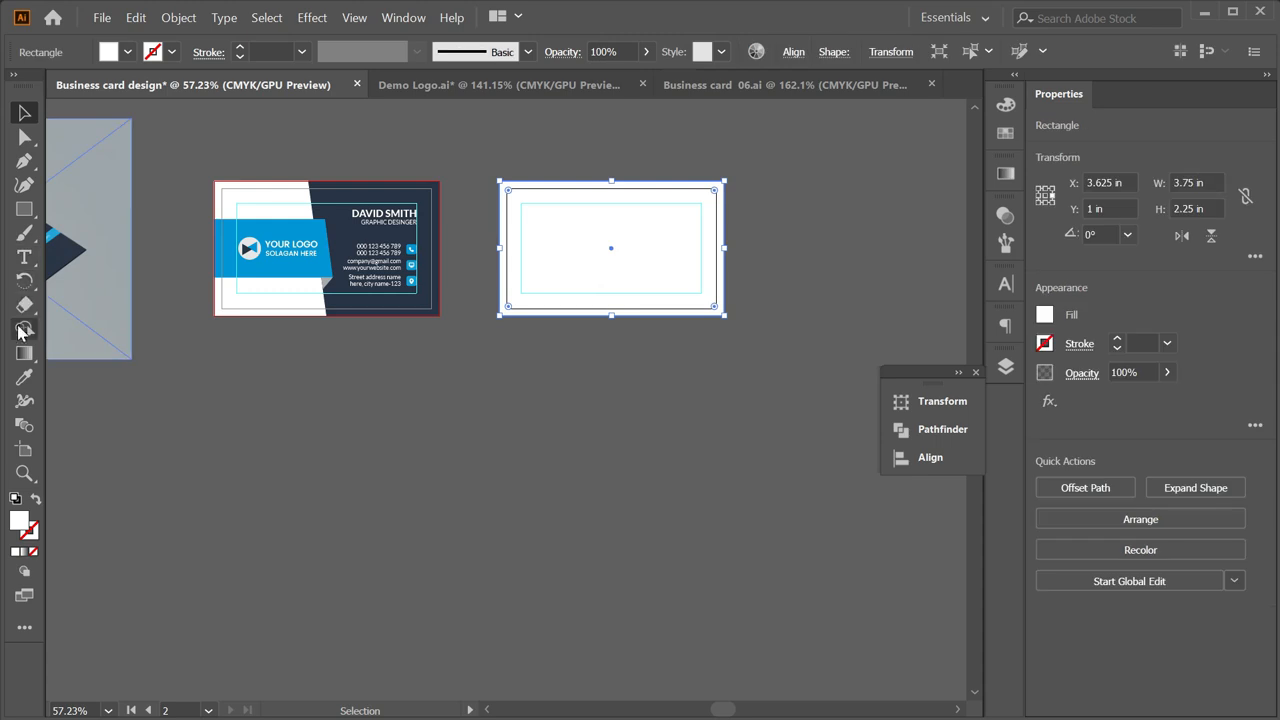
left_click(25, 377)
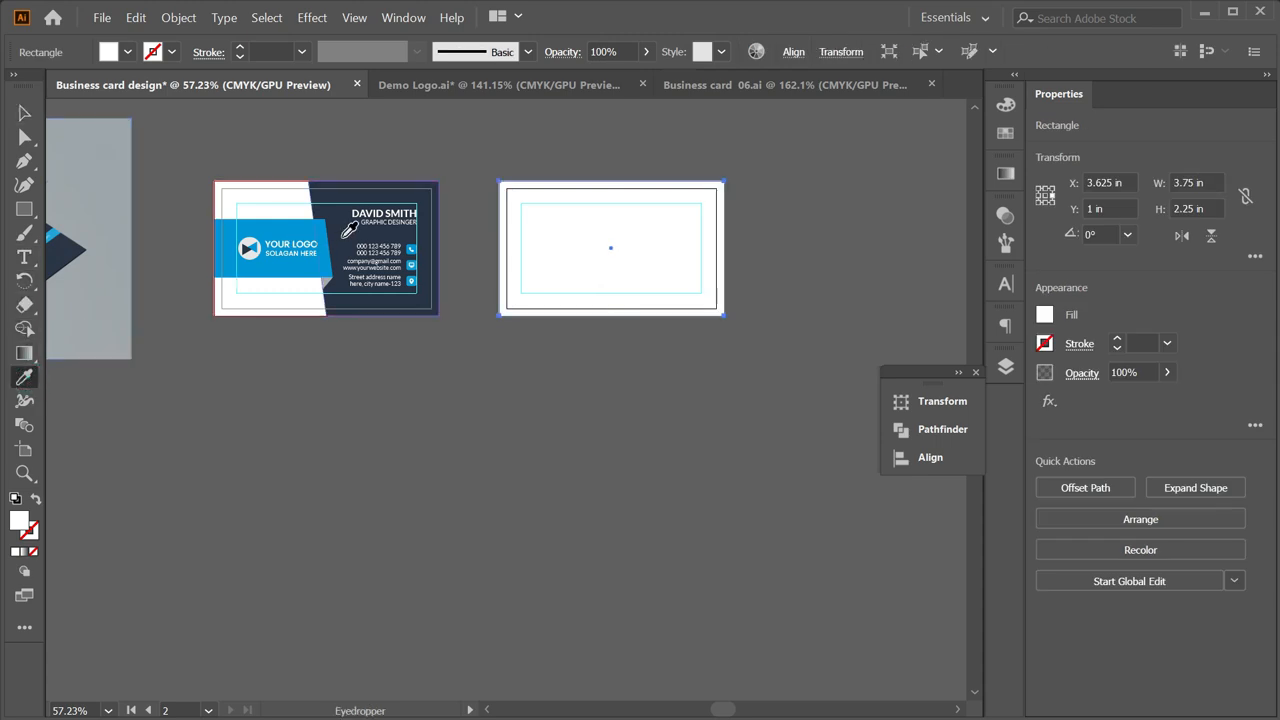
left_click(341, 238)
left_click(25, 112)
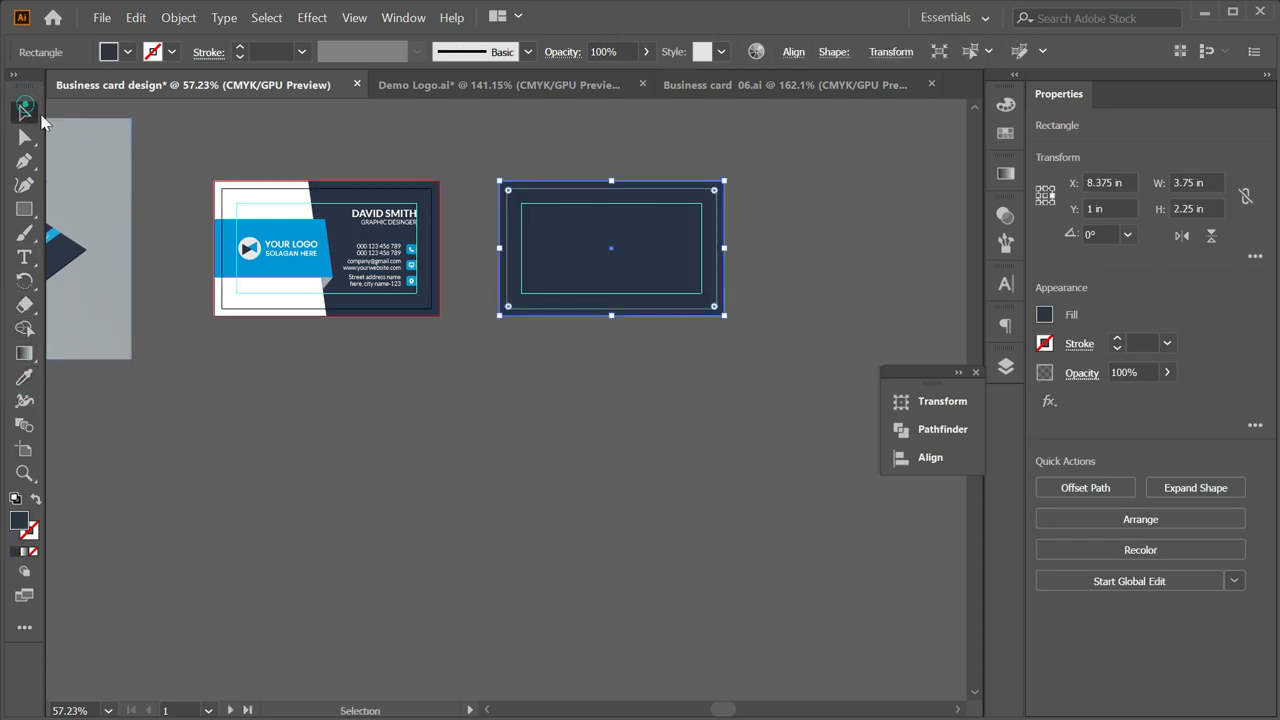
Copy the blue banner with its logo and slogan from the front side to the same place on the back side.
left_click(229, 136)
left_click(283, 240)
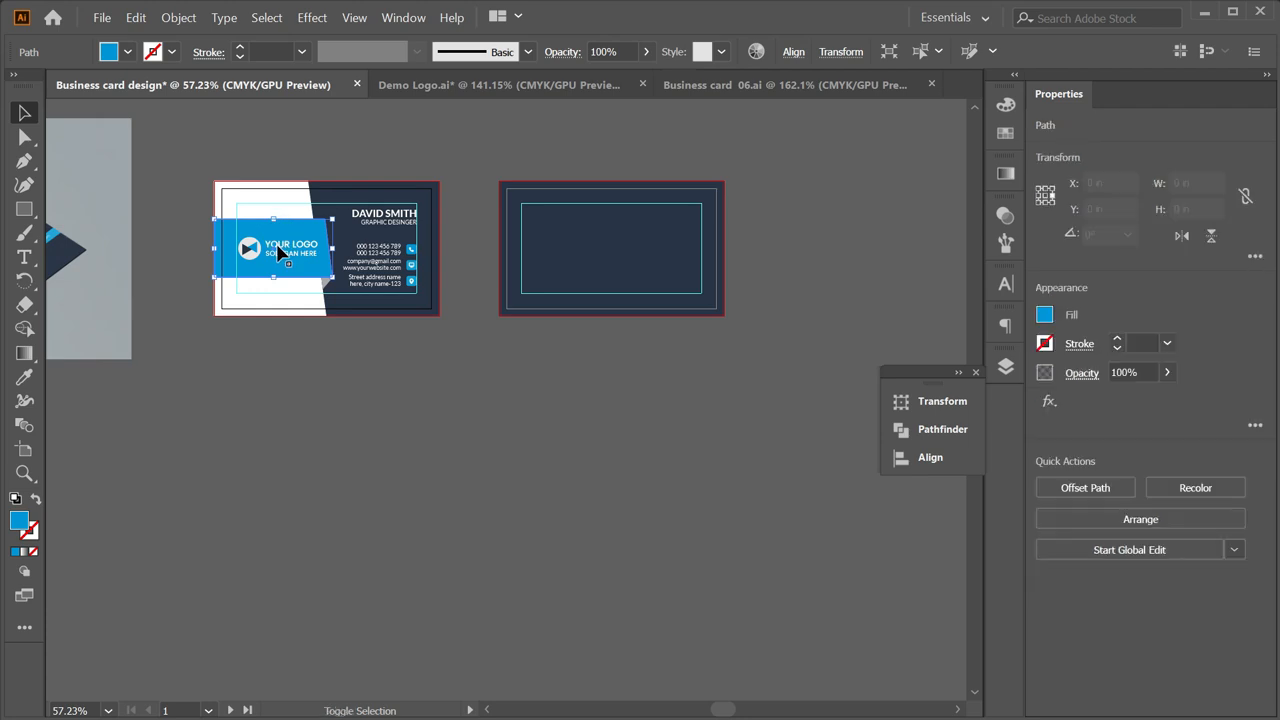
left_click(277, 242, "shift")
left_click(363, 352)
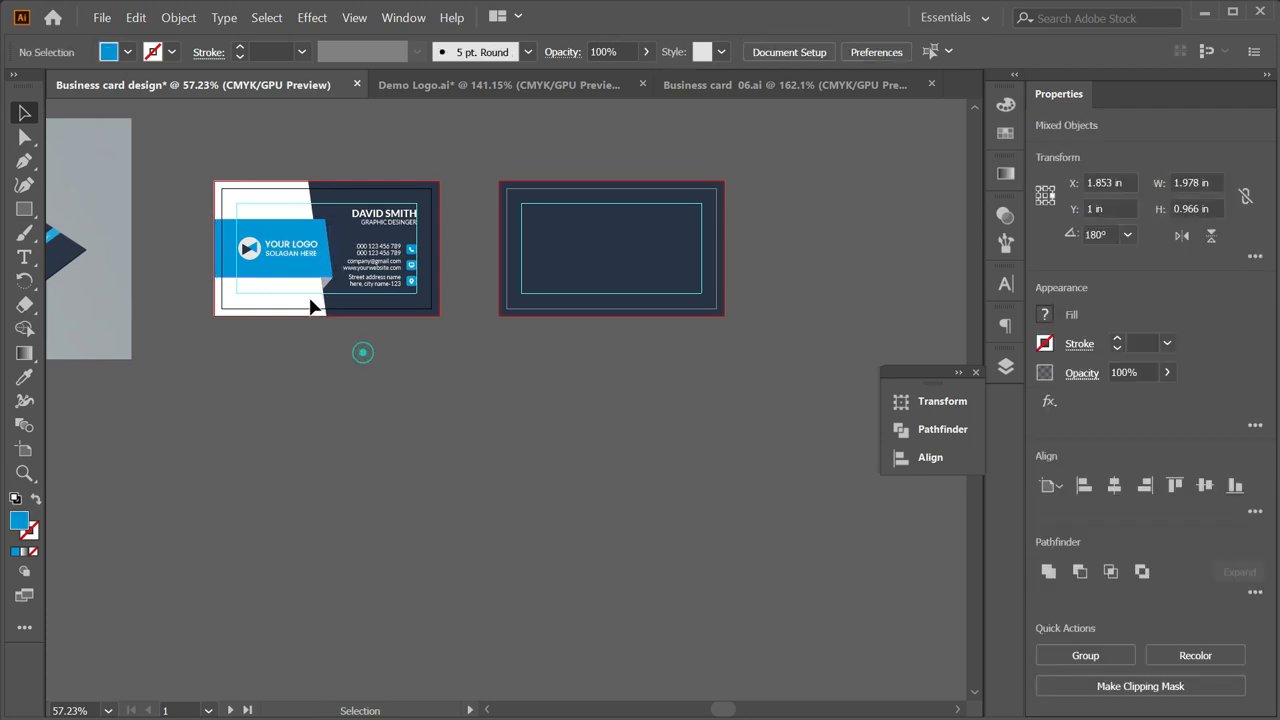
left_click(284, 238)
left_click(258, 250, "shift")
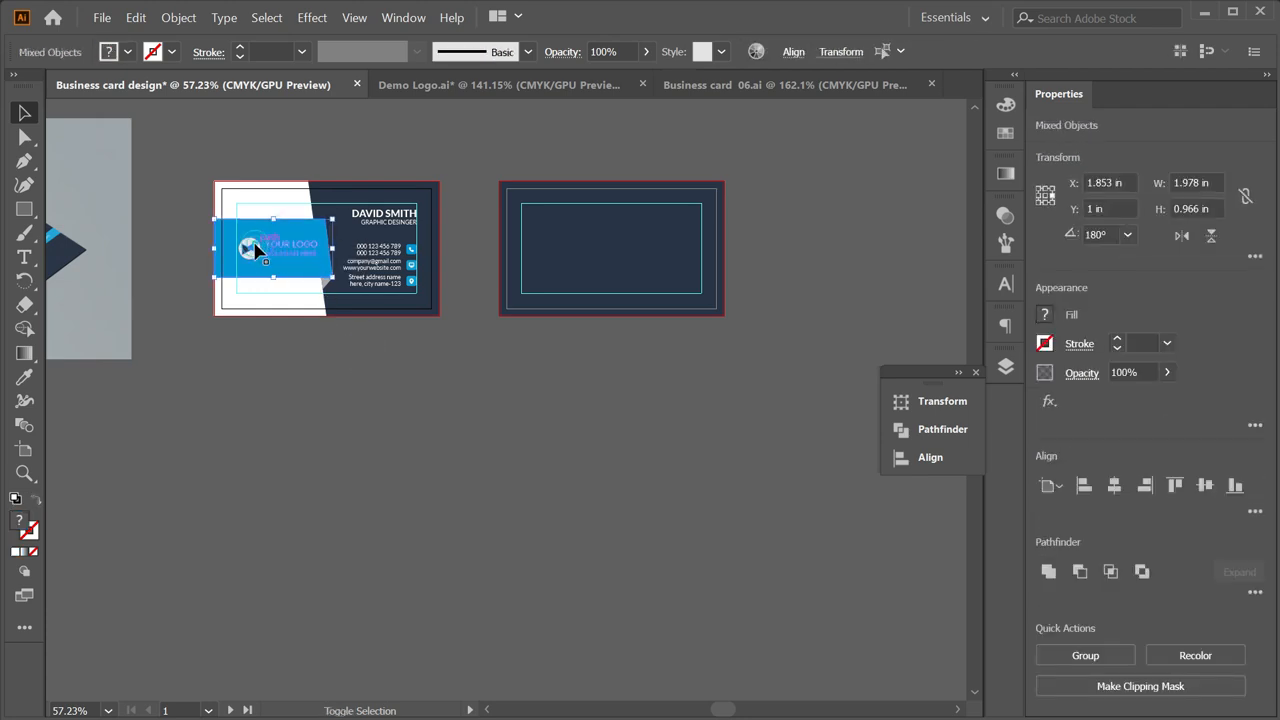
left_click_drag(258, 250, 687, 292)
left_click(617, 363)
left_click(687, 292)
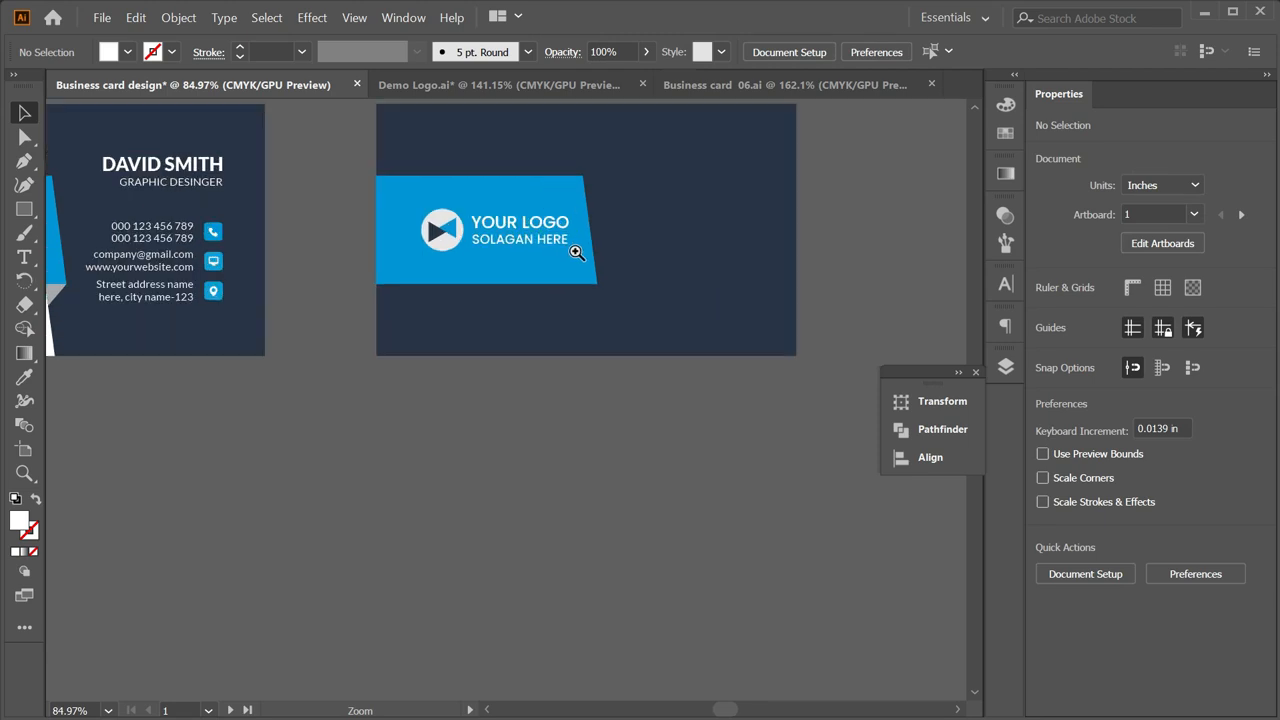
Duplicate the back side's blue banner and shrink the copy to a 0.542 x 0.265 in strip beside the banner's slanted end.
left_click(593, 253, "alt")
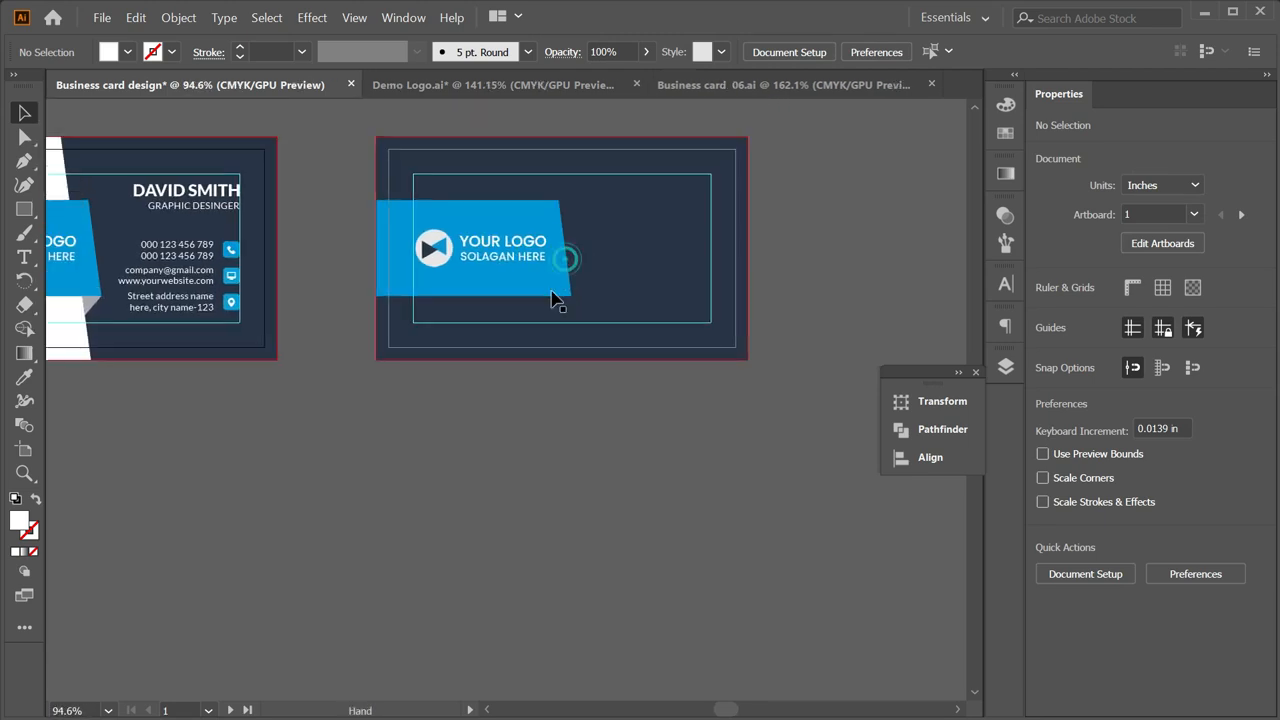
left_click(546, 290)
left_click_drag(546, 290, 760, 280)
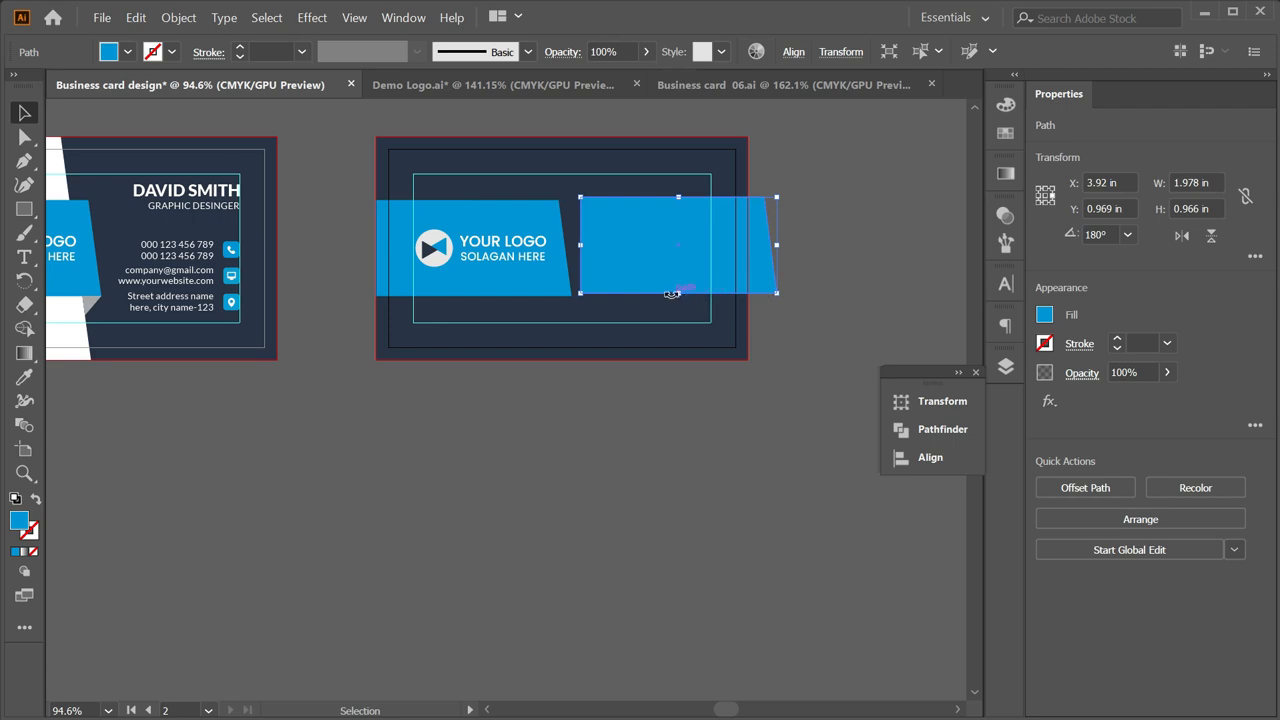
left_click_drag(677, 296, 676, 217)
left_click_drag(581, 295, 698, 236)
left_click_drag(670, 243, 742, 271)
left_click_drag(693, 248, 498, 190)
left_click_drag(540, 270, 559, 281)
left_click_drag(522, 256, 532, 256)
Lock the back side's background rectangle and stretch the strip's straight end to the bleed edge, making it about 1.77 in wide.
left_click(657, 320)
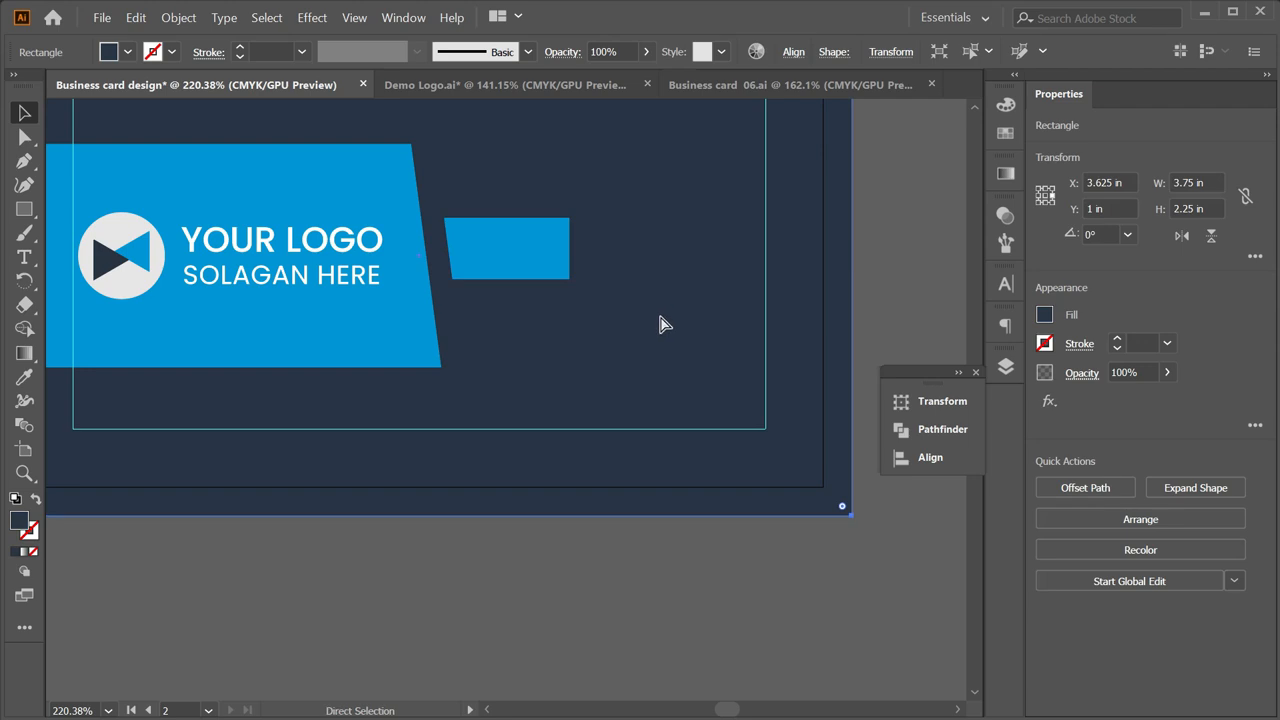
key("ctrl+2")
left_click(25, 137)
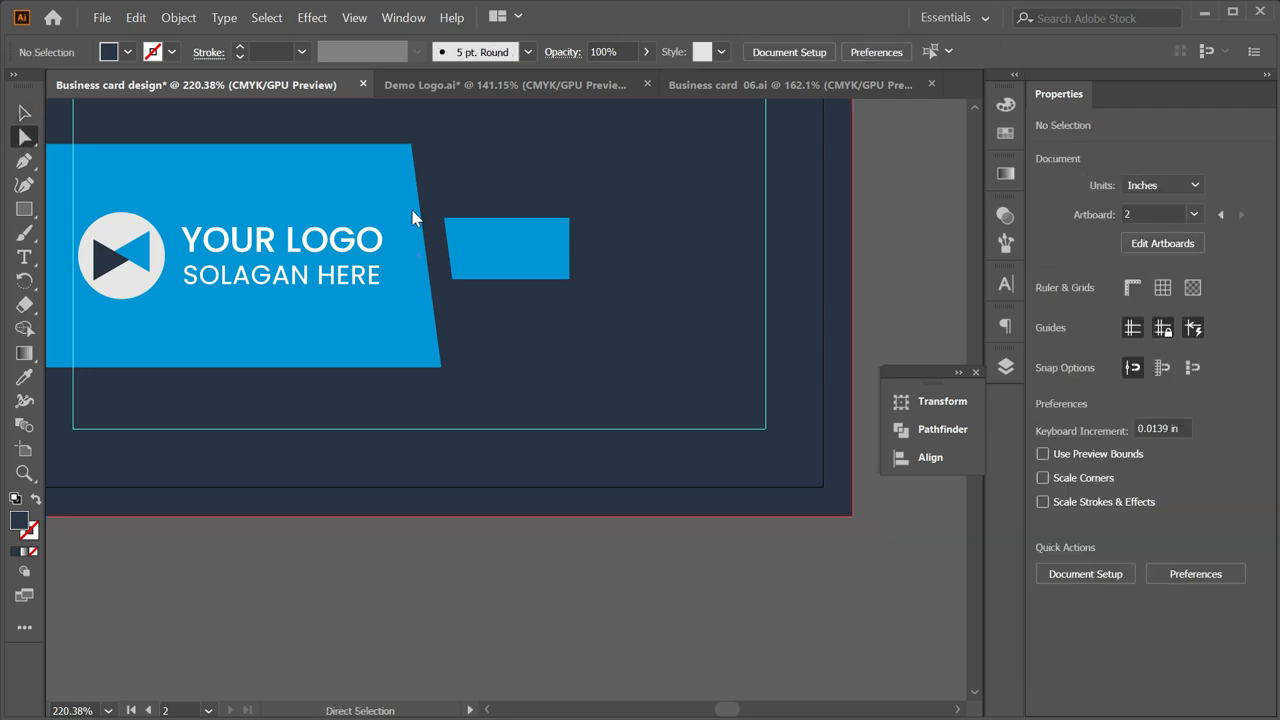
left_click_drag(547, 196, 582, 312)
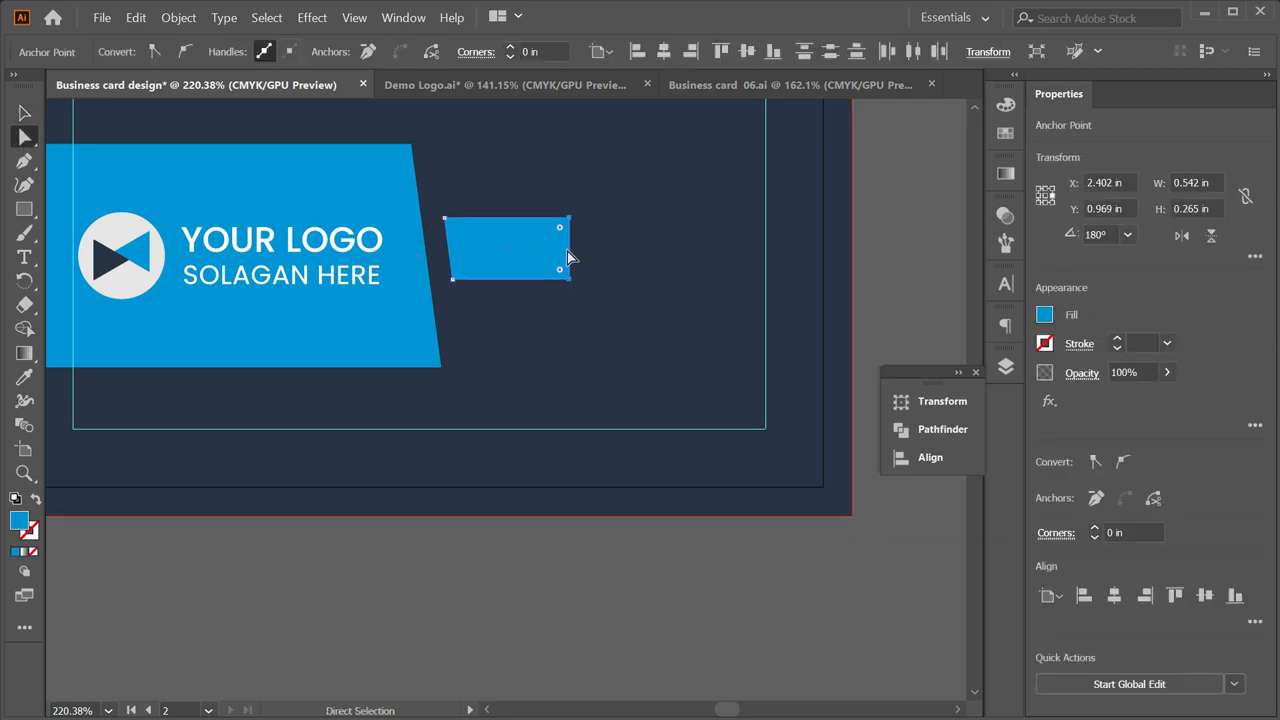
left_click_drag(571, 255, 853, 258)
left_click_drag(750, 258, 564, 286)
left_click_drag(671, 286, 566, 274)
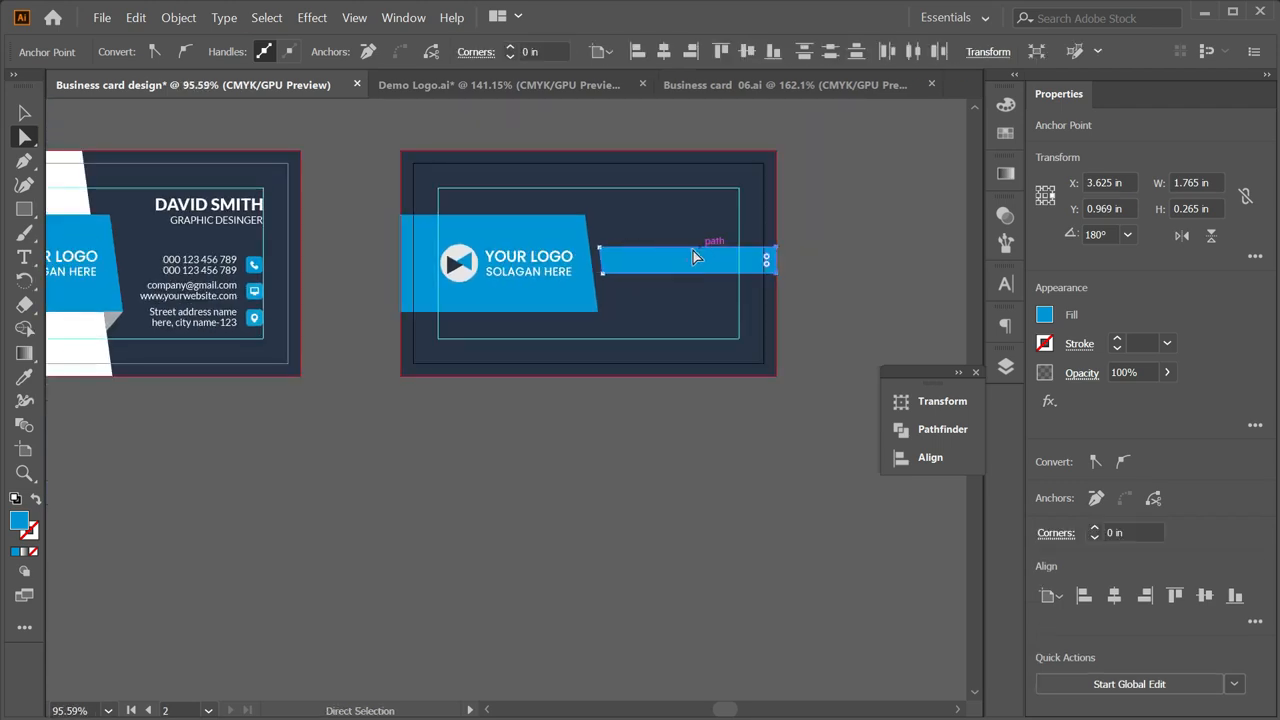
Compare both card sides with the reference file Business card 06.ai, examining the blue strip on its back side.
left_click_drag(709, 297, 591, 163)
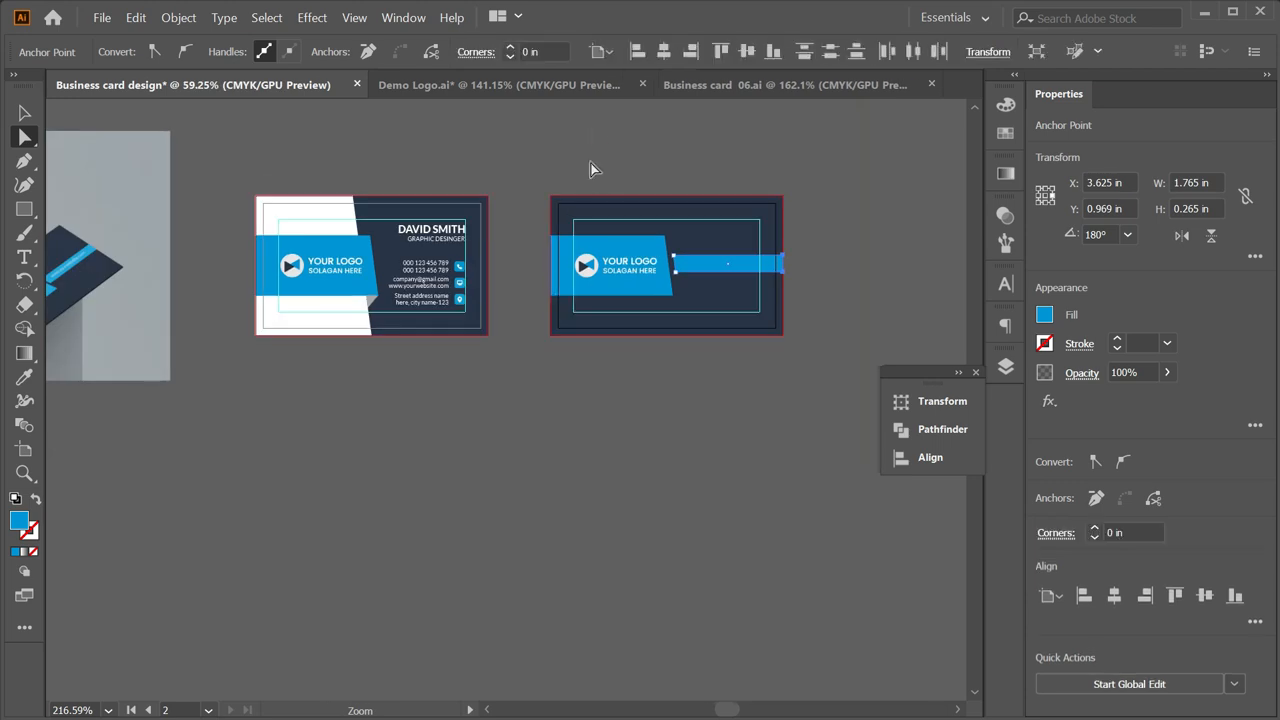
left_click_drag(706, 272, 746, 289)
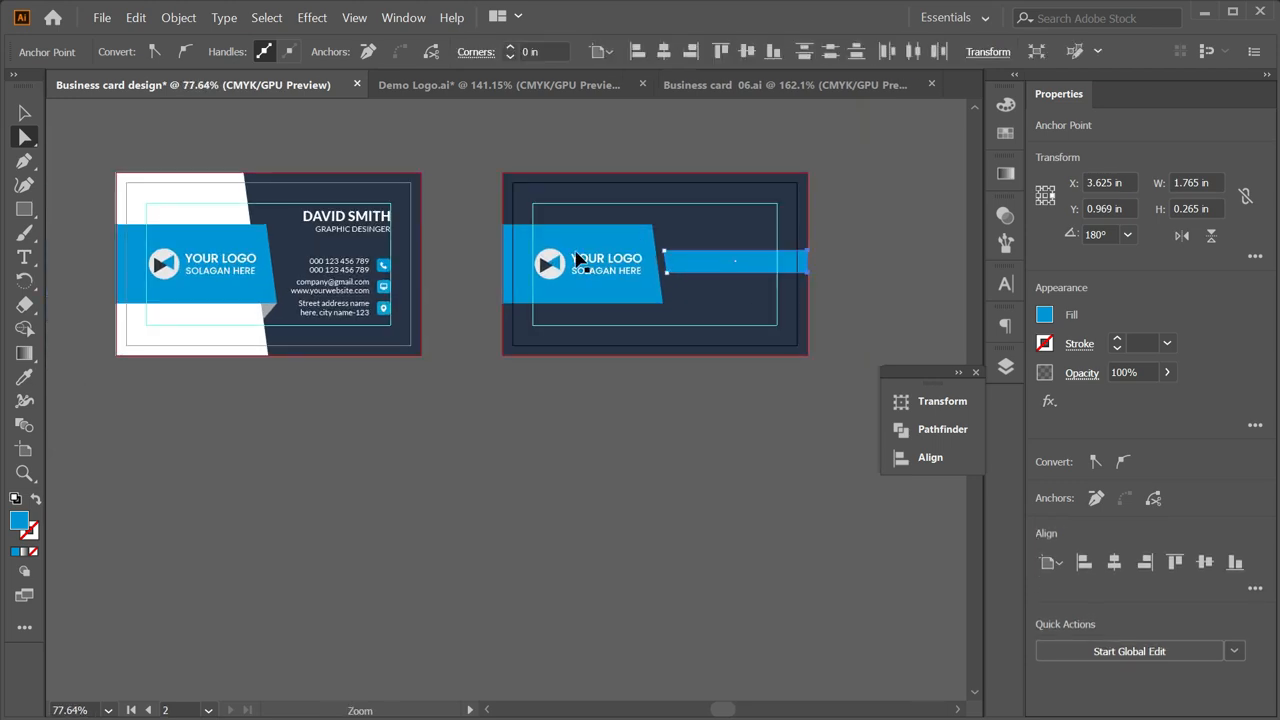
left_click(367, 229)
left_click(468, 263)
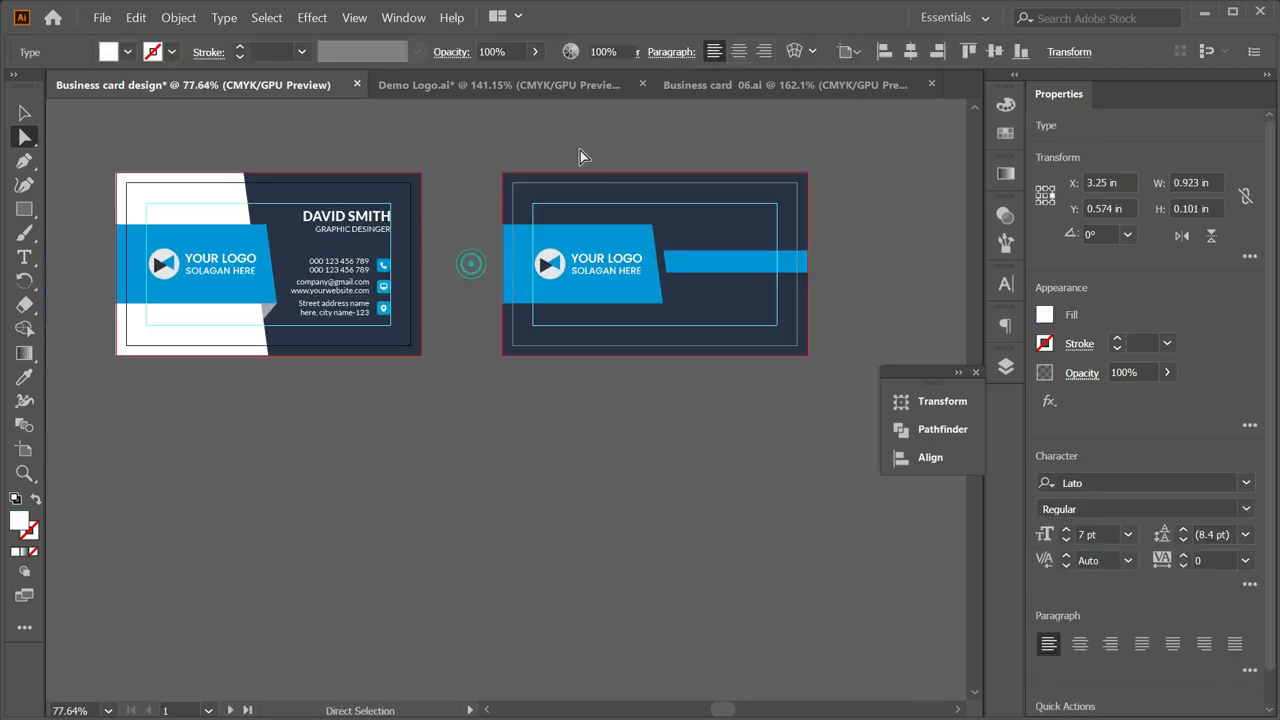
left_click(730, 86)
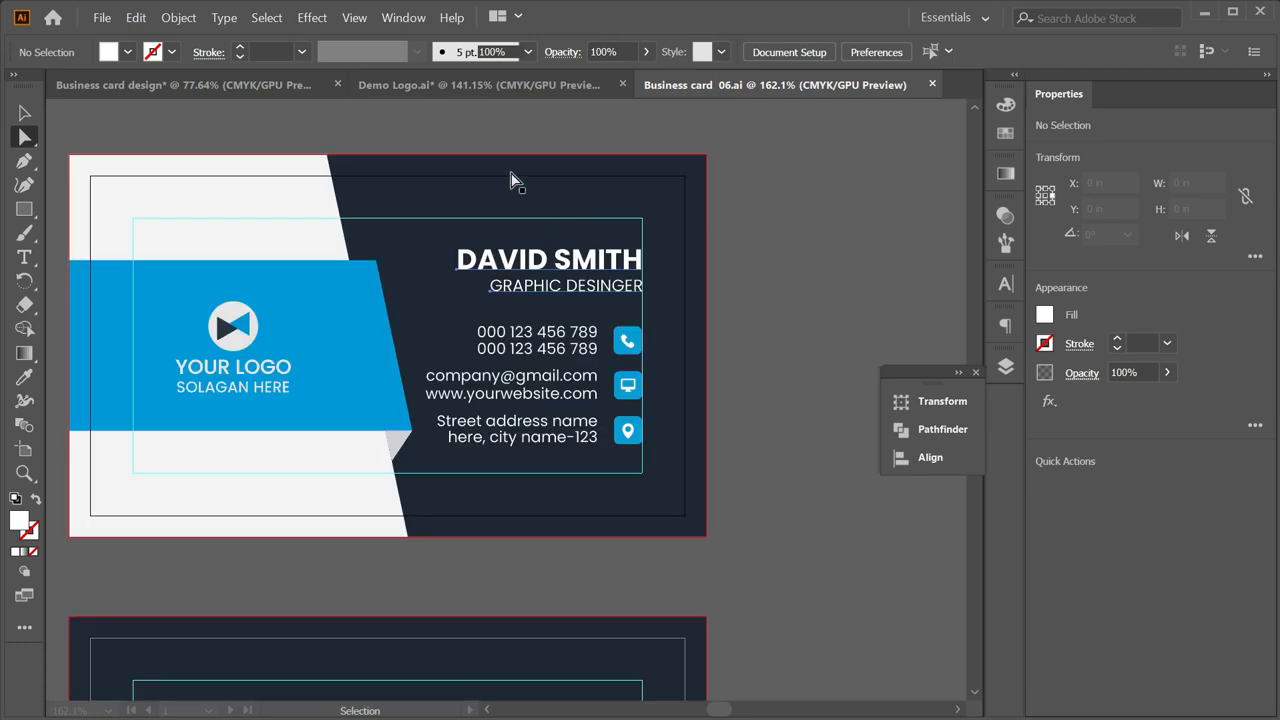
mouse_move(427, 360)
left_mouse_down()
mouse_move(349, 403)
mouse_move(416, 270)
left_mouse_up()
left_click_drag(400, 504, 403, 382)
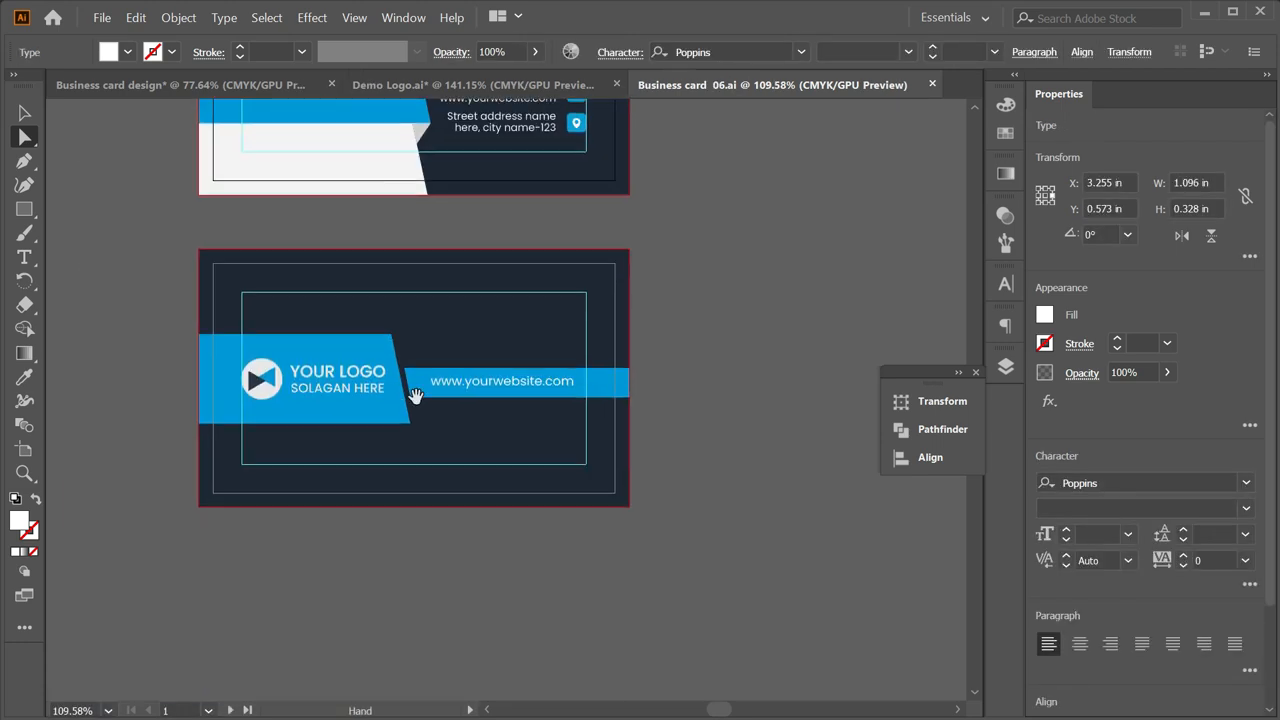
Nudge the website text on the reference card's blue strip down one increment and return to the Business card design document.
left_click(487, 385)
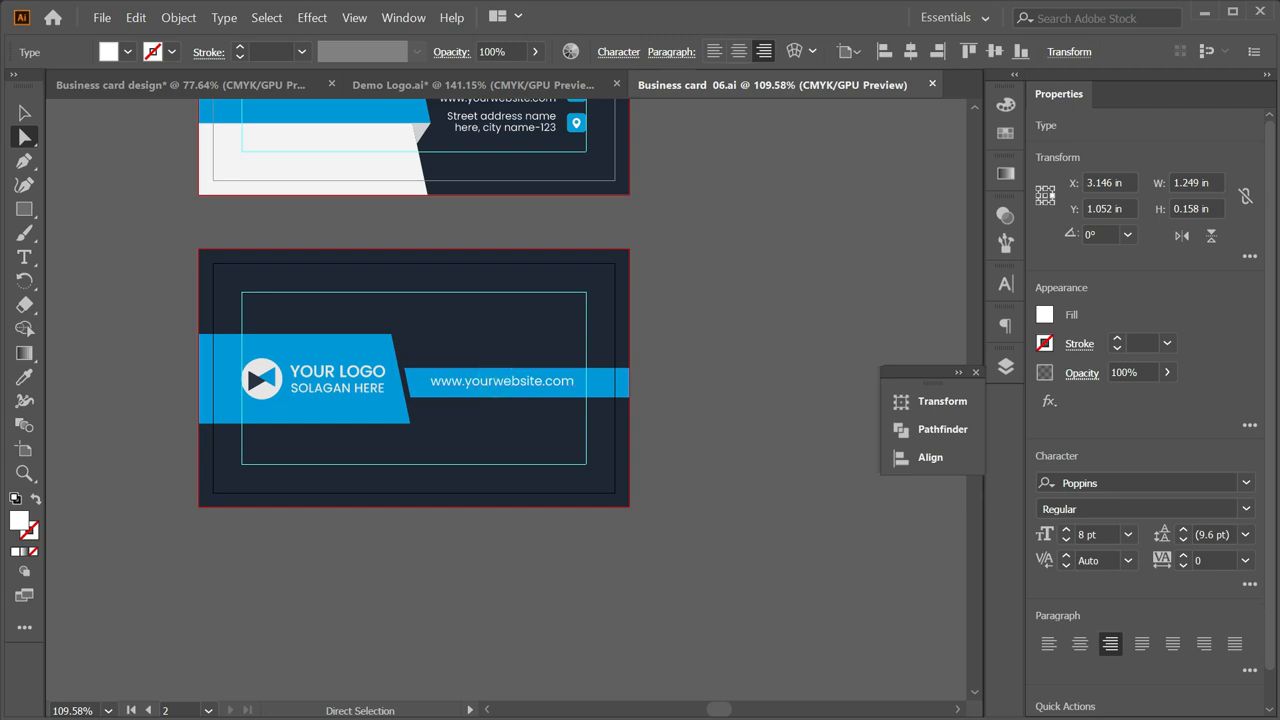
left_click(24, 112)
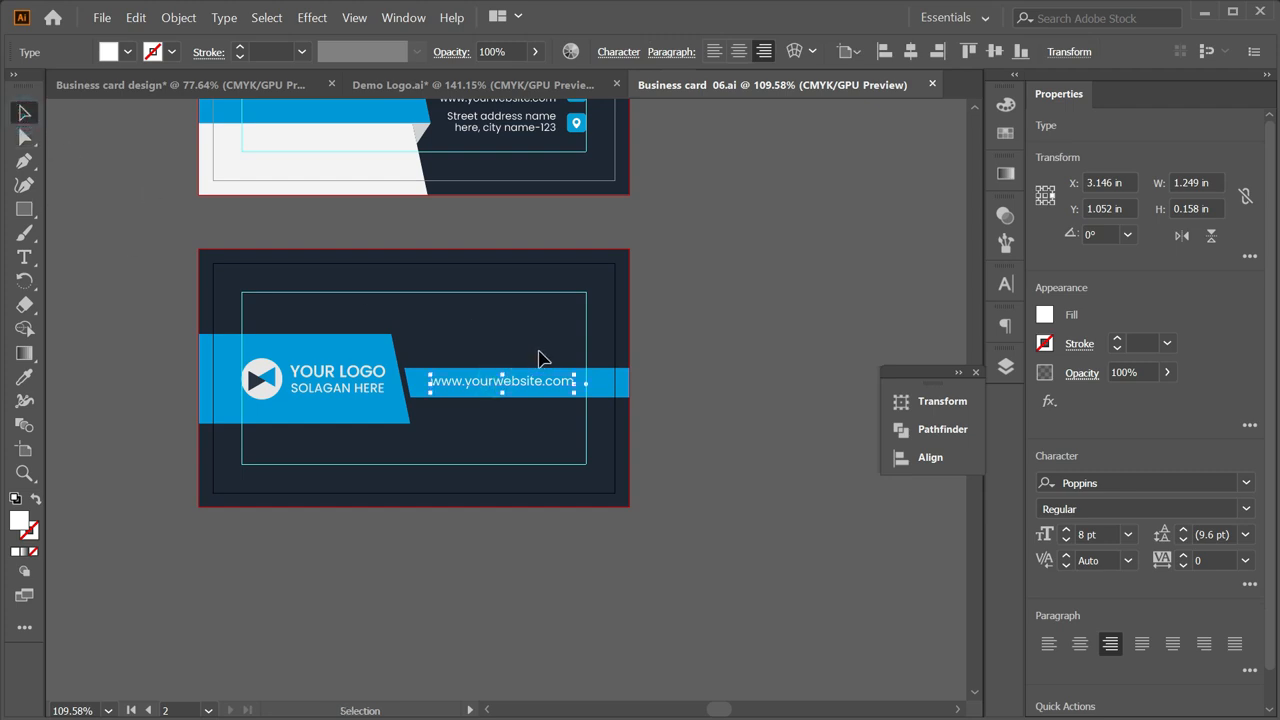
key("Down")
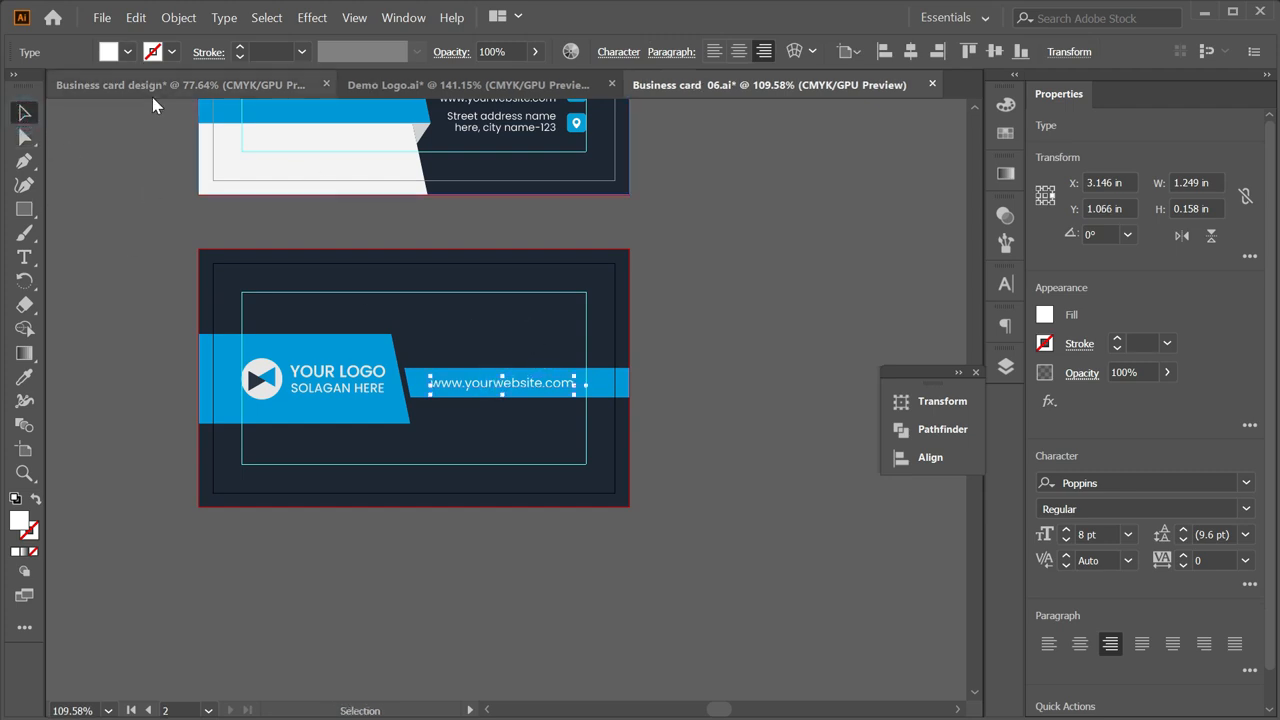
left_click(143, 86)
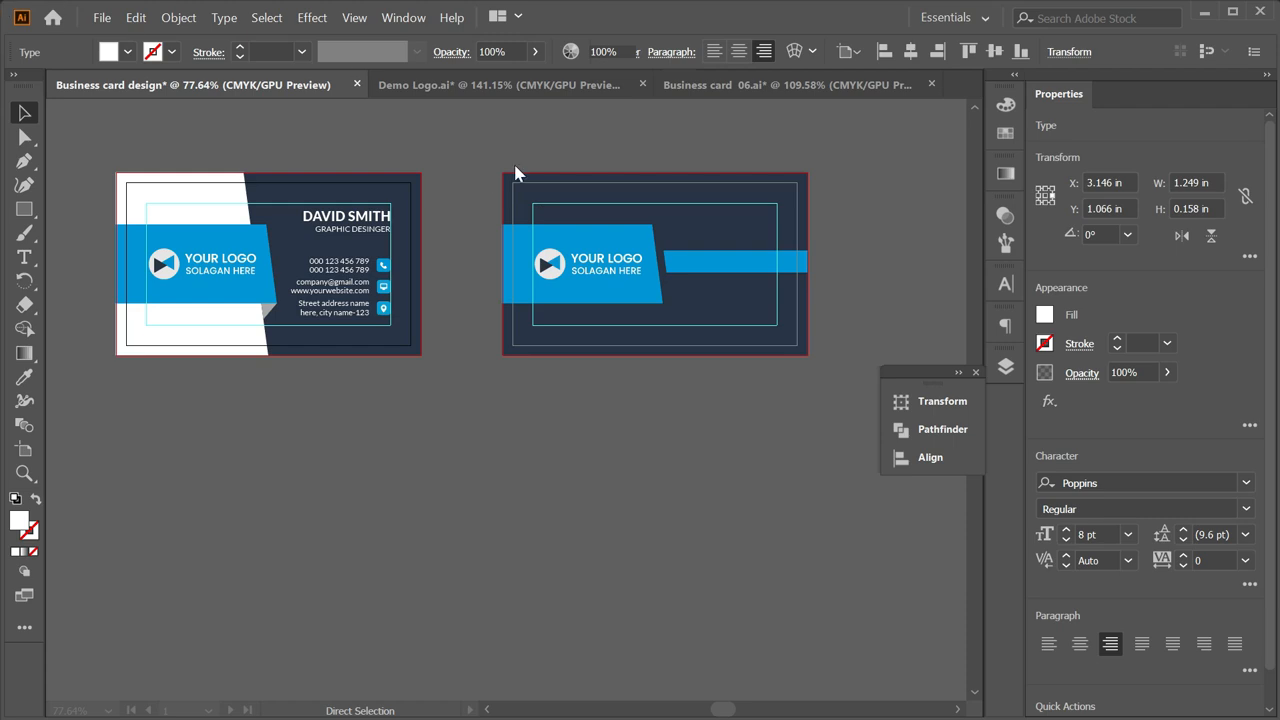
key("ctrl+v")
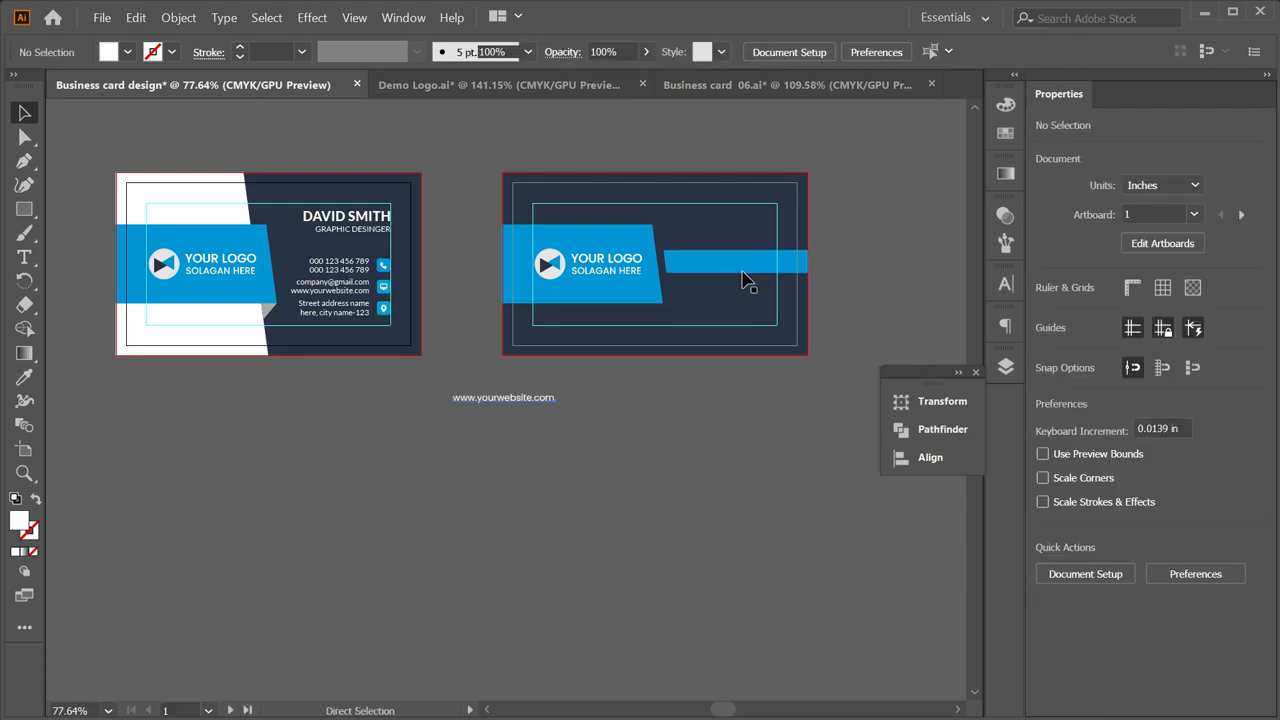
left_click_drag(507, 405, 680, 284)
scroll(823, 294, "up", 5)
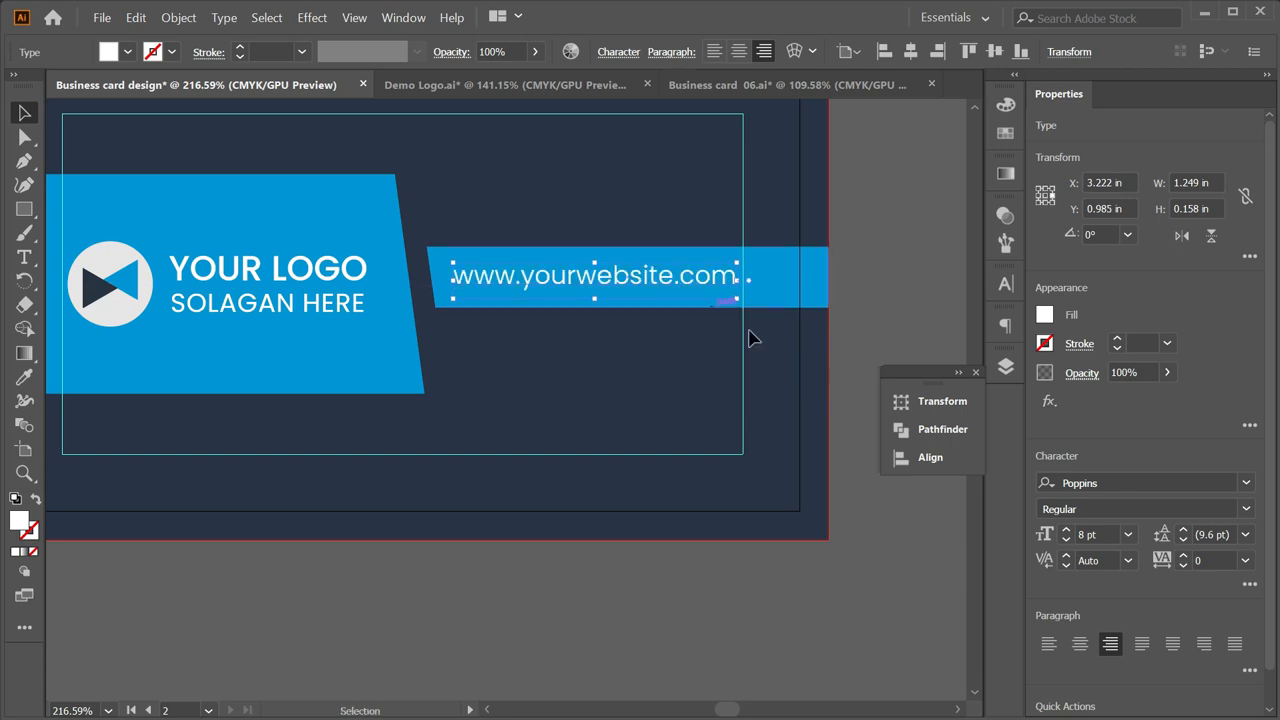
left_click(862, 334)
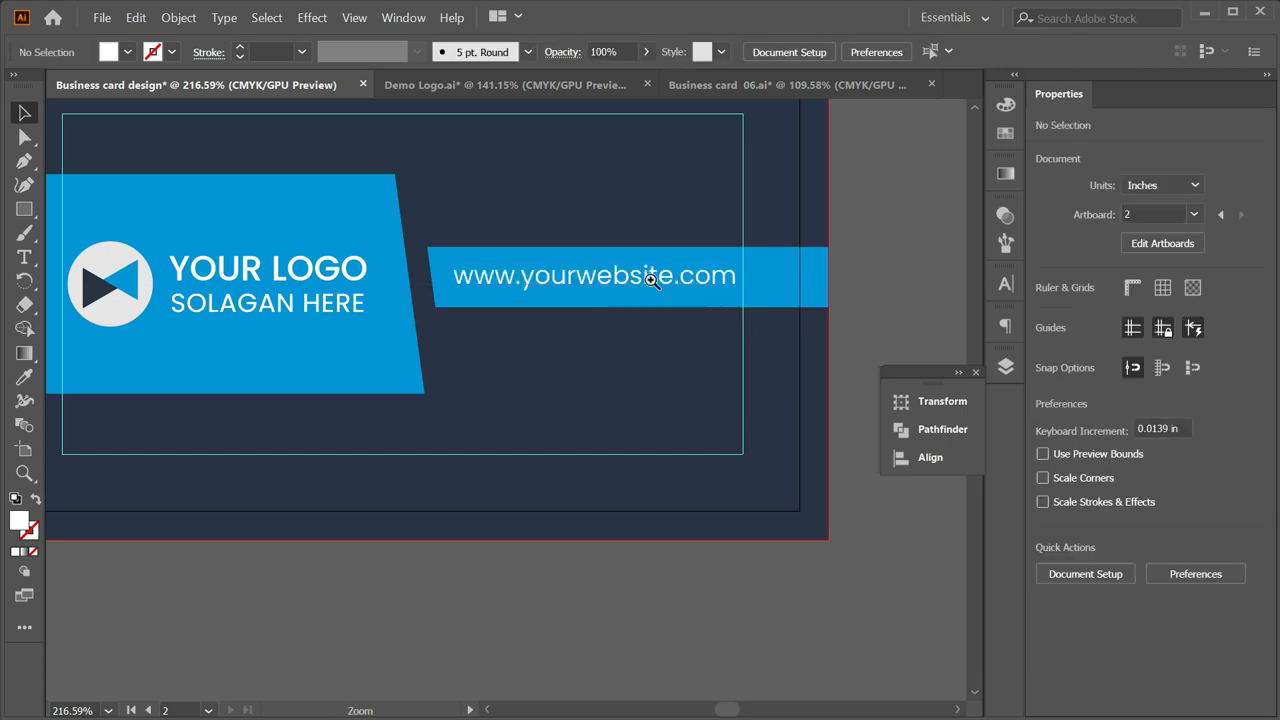
Group the website text with its blue strip and centre the group vertically on the back side's artboard.
left_click_drag(662, 275, 482, 313)
left_click_drag(555, 263, 694, 314)
left_click_drag(686, 309, 606, 284)
left_click_drag(547, 220, 602, 292)
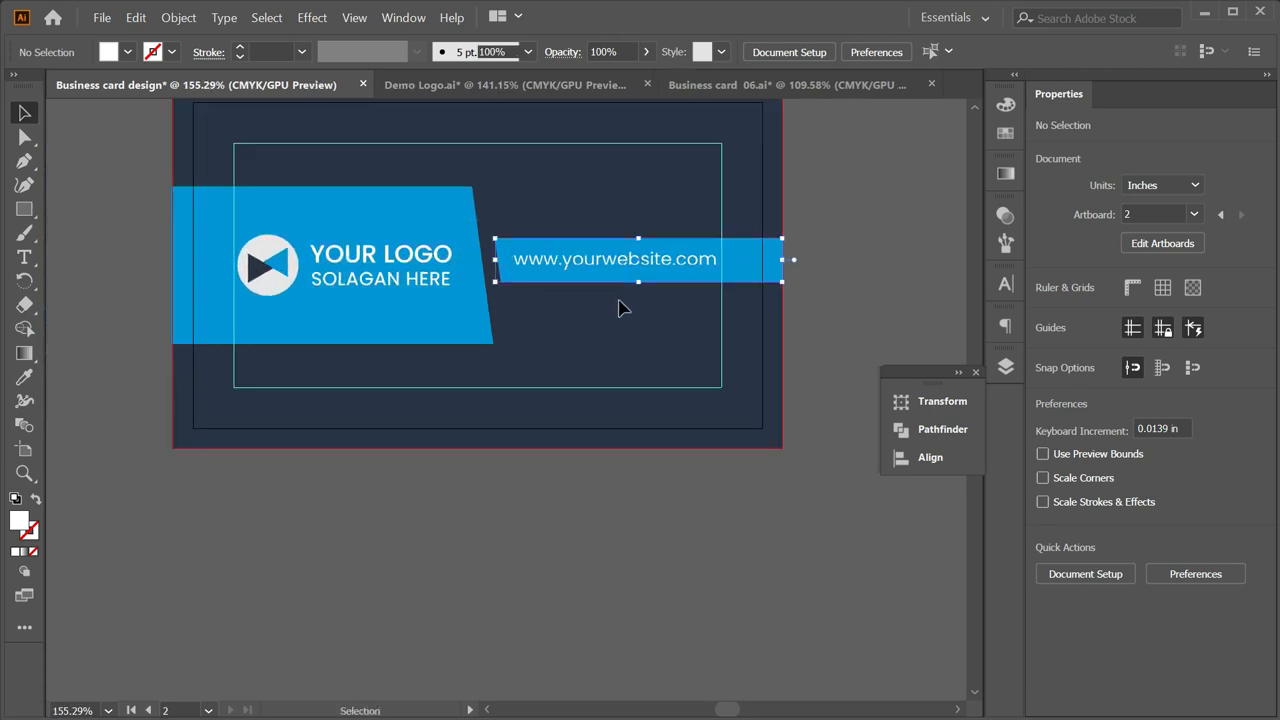
key("ctrl+g")
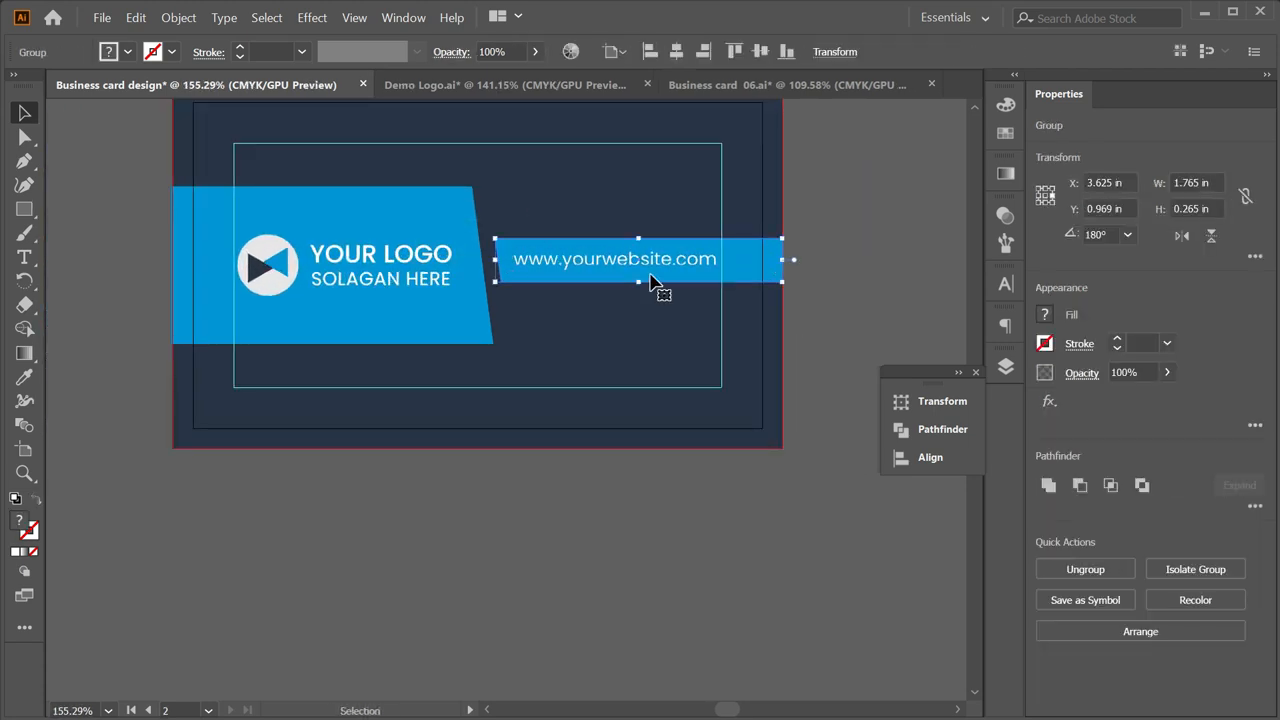
left_click(760, 51)
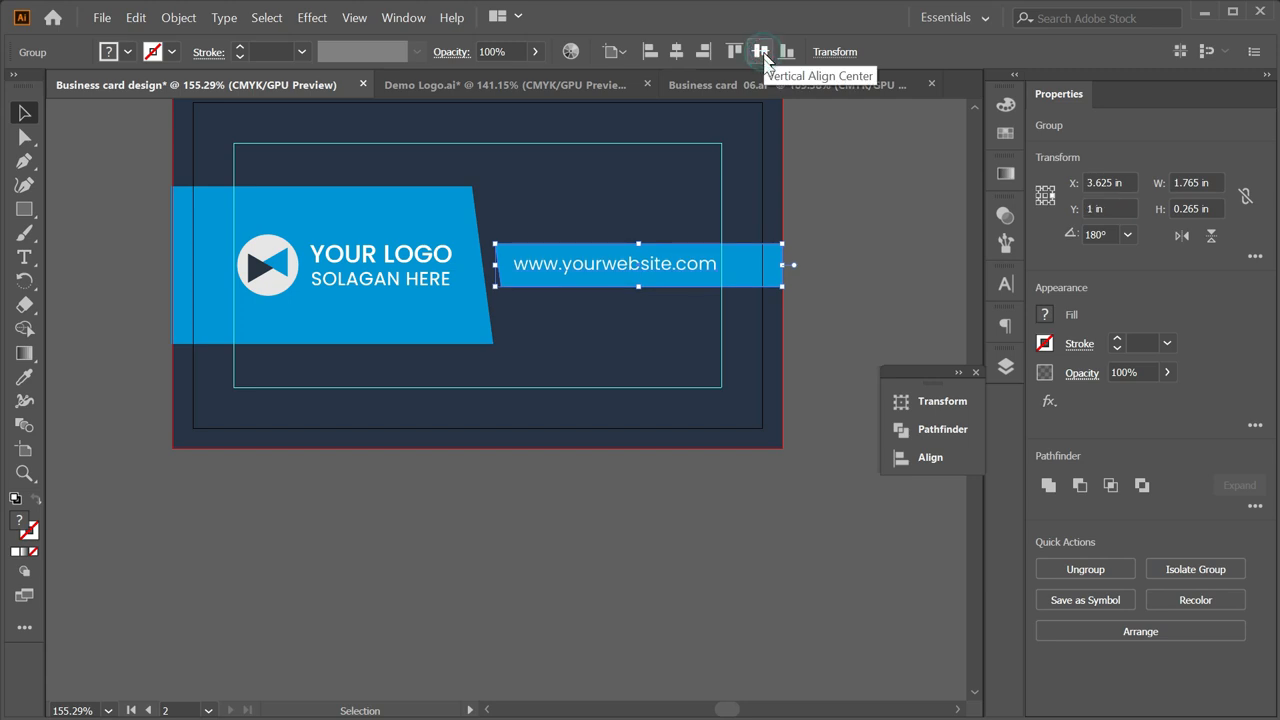
left_click(830, 288)
Delete the reference mockup image beside the card's front side.
left_click_drag(614, 297, 684, 362)
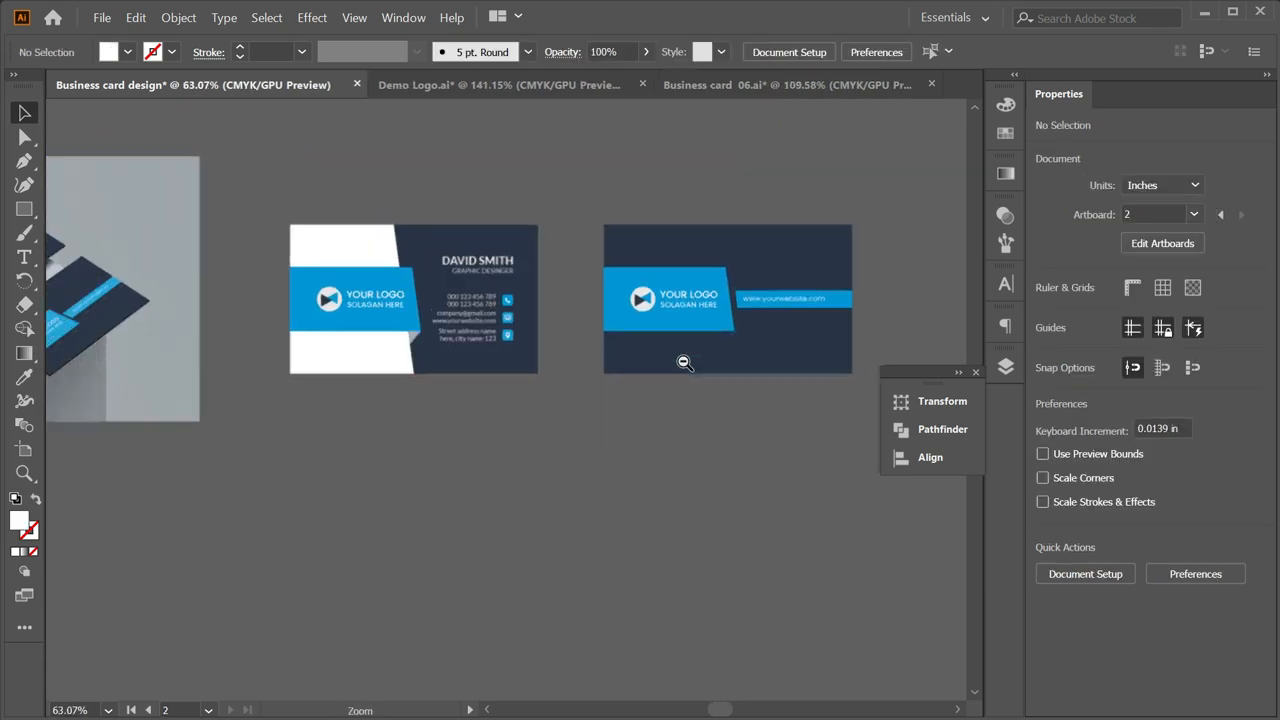
left_click(171, 339)
key("Delete")
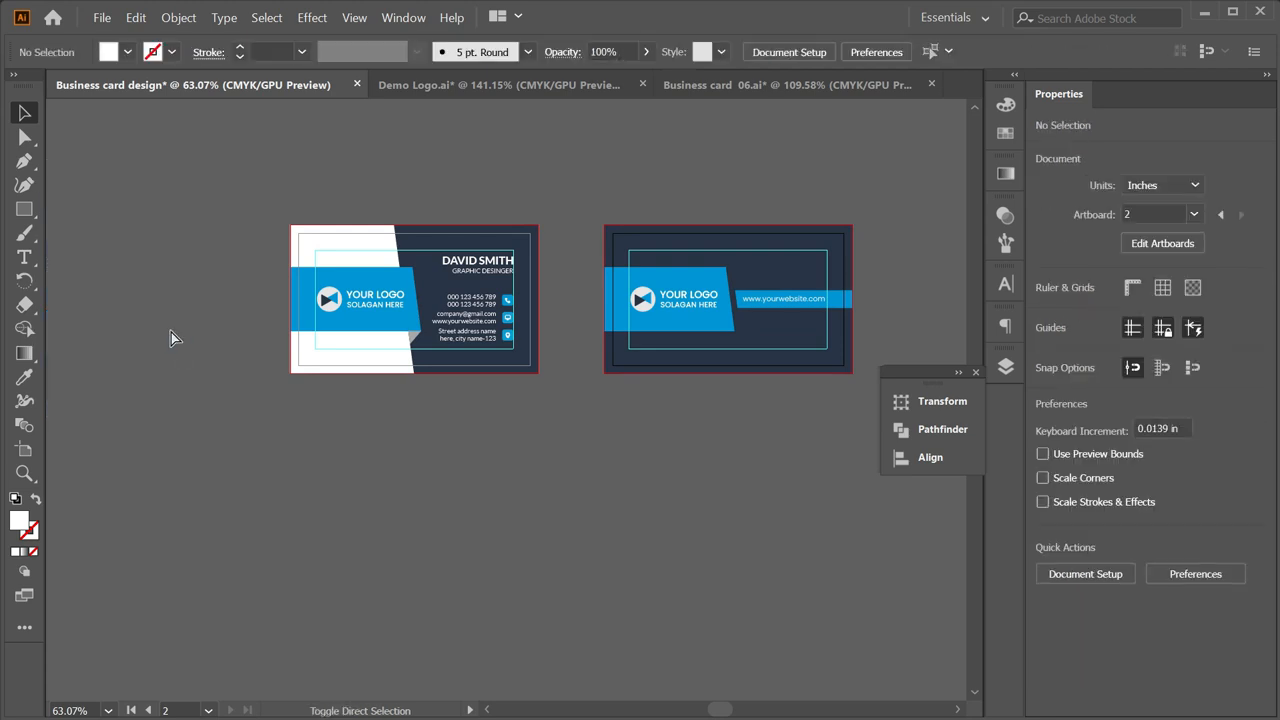
Hide the artboards, draw a 12.49 x 6.542 in rectangle around both card sides and send it to the back.
key("ctrl+z")
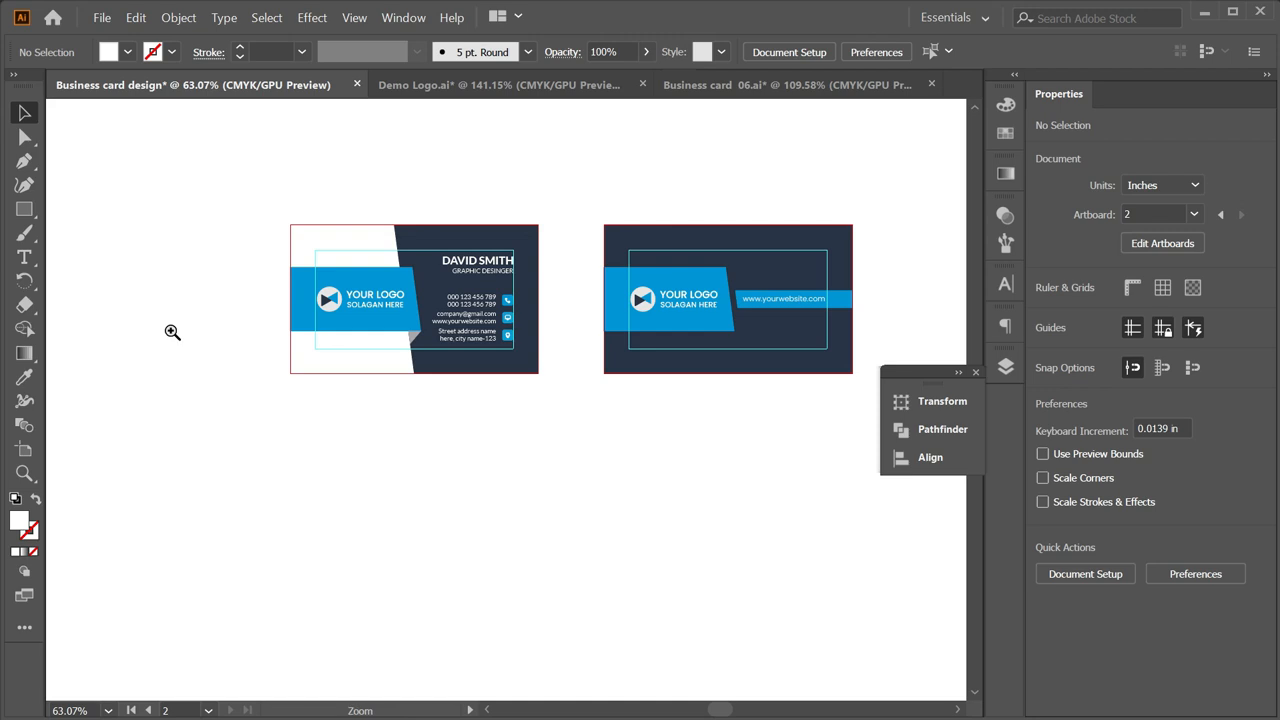
left_click_drag(458, 372, 430, 376)
left_click_drag(525, 451, 489, 431)
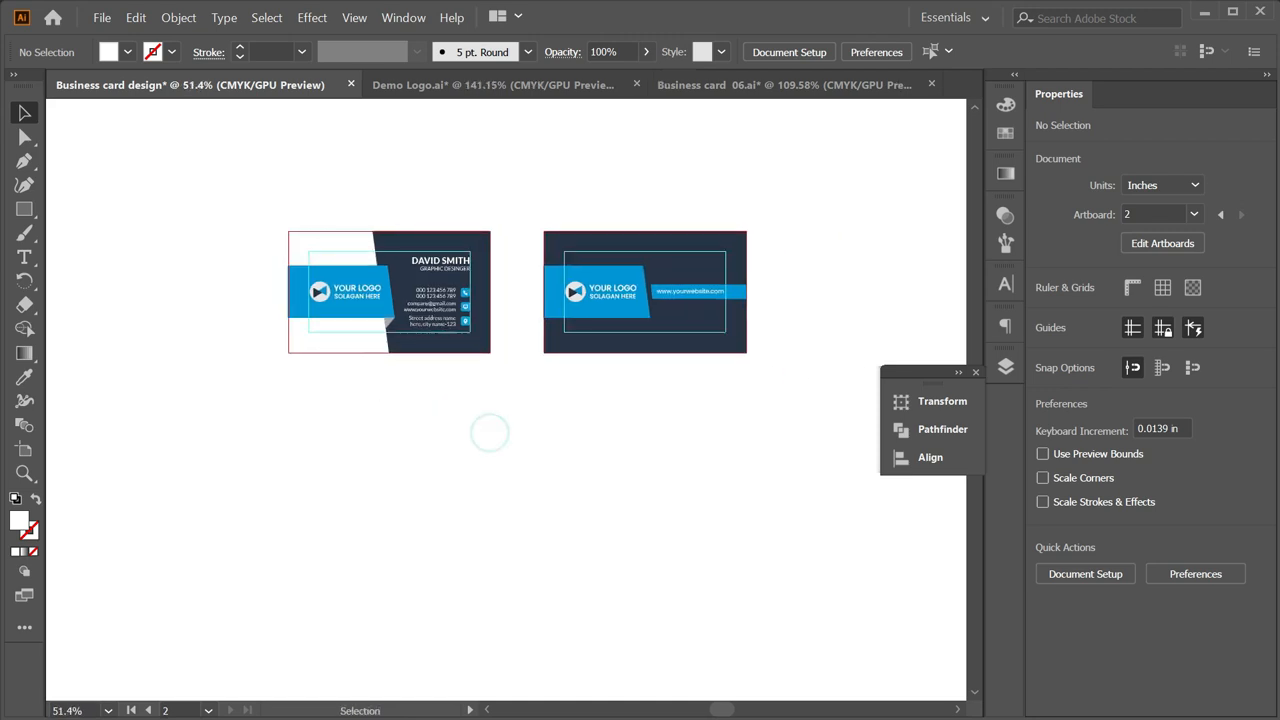
left_click(31, 215)
left_click_drag(181, 121, 855, 476)
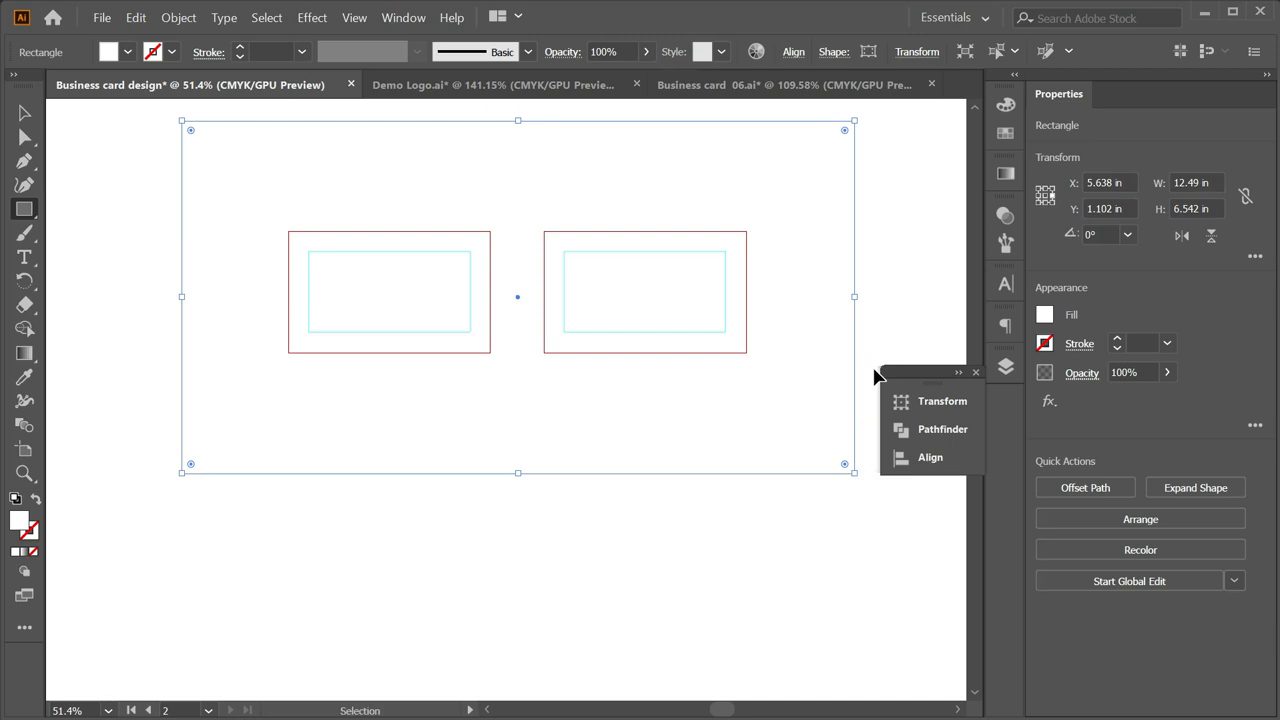
key("ctrl+shift+bracketleft")
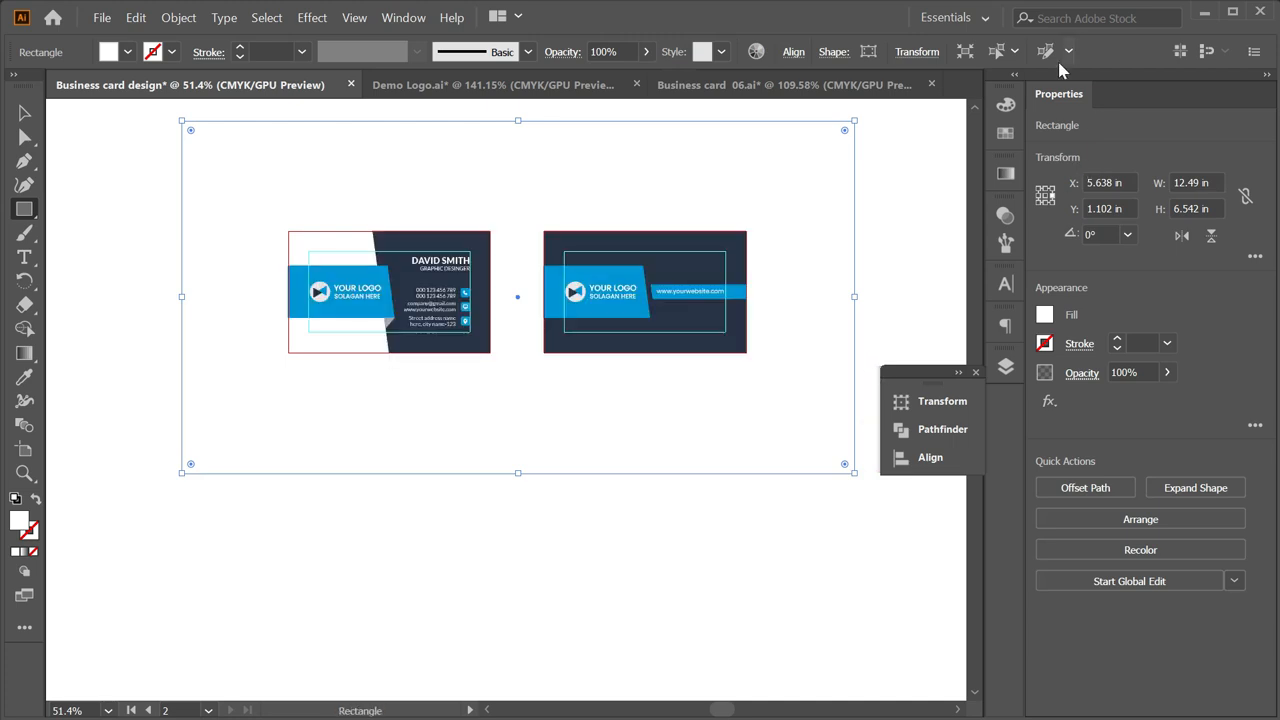
Fill the backdrop rectangle with a light gray swatch and zoom in on both card sides.
left_click(1008, 133)
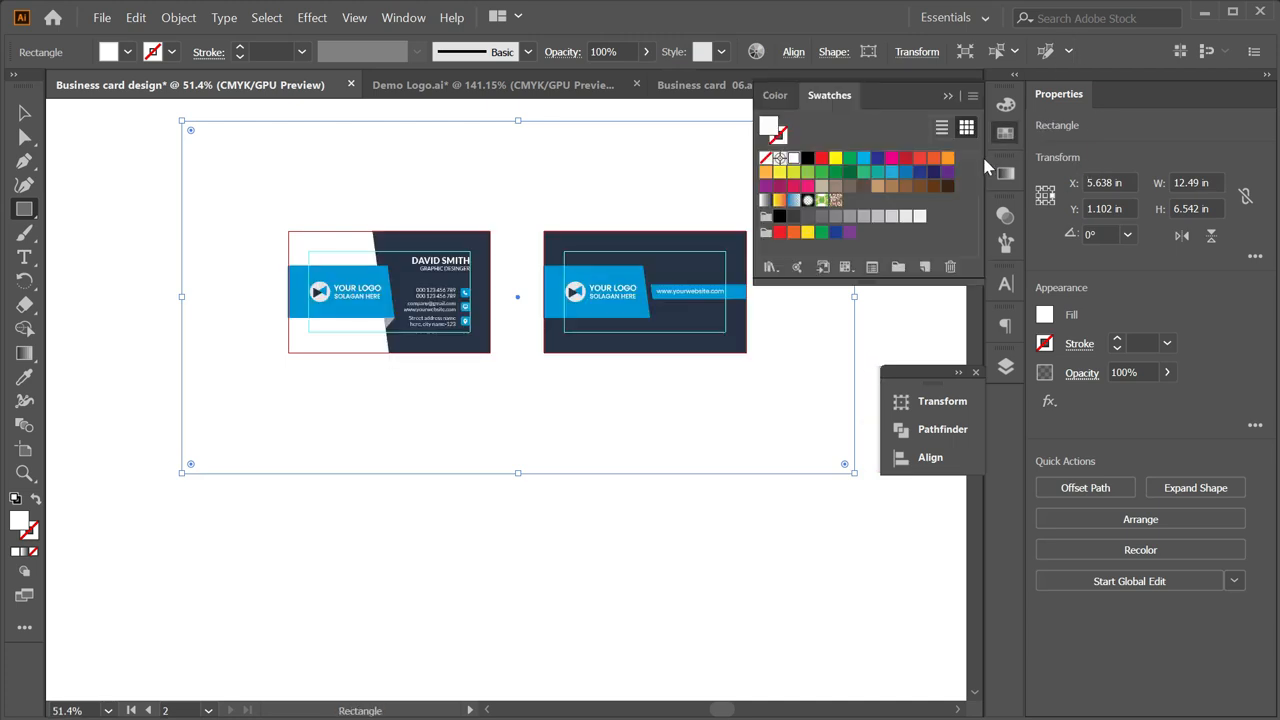
left_click(848, 216)
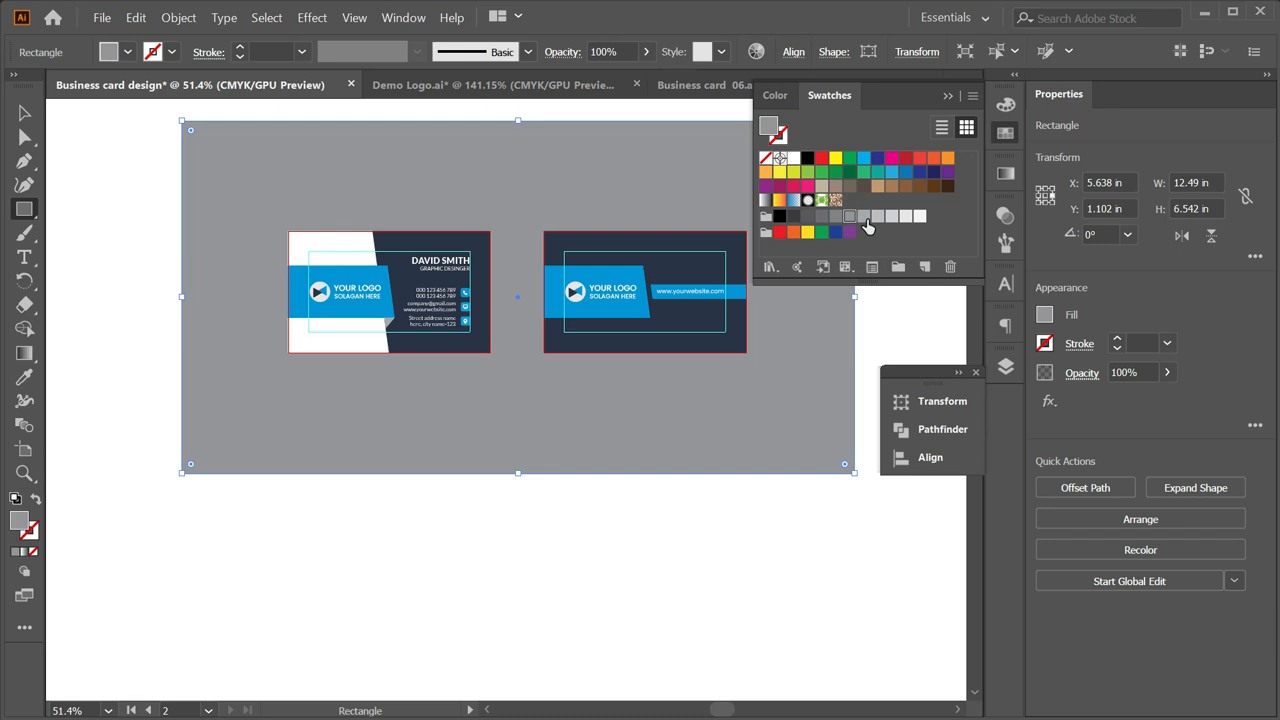
left_click(865, 218)
key("ctrl+space")
left_click_drag(596, 348, 672, 366)
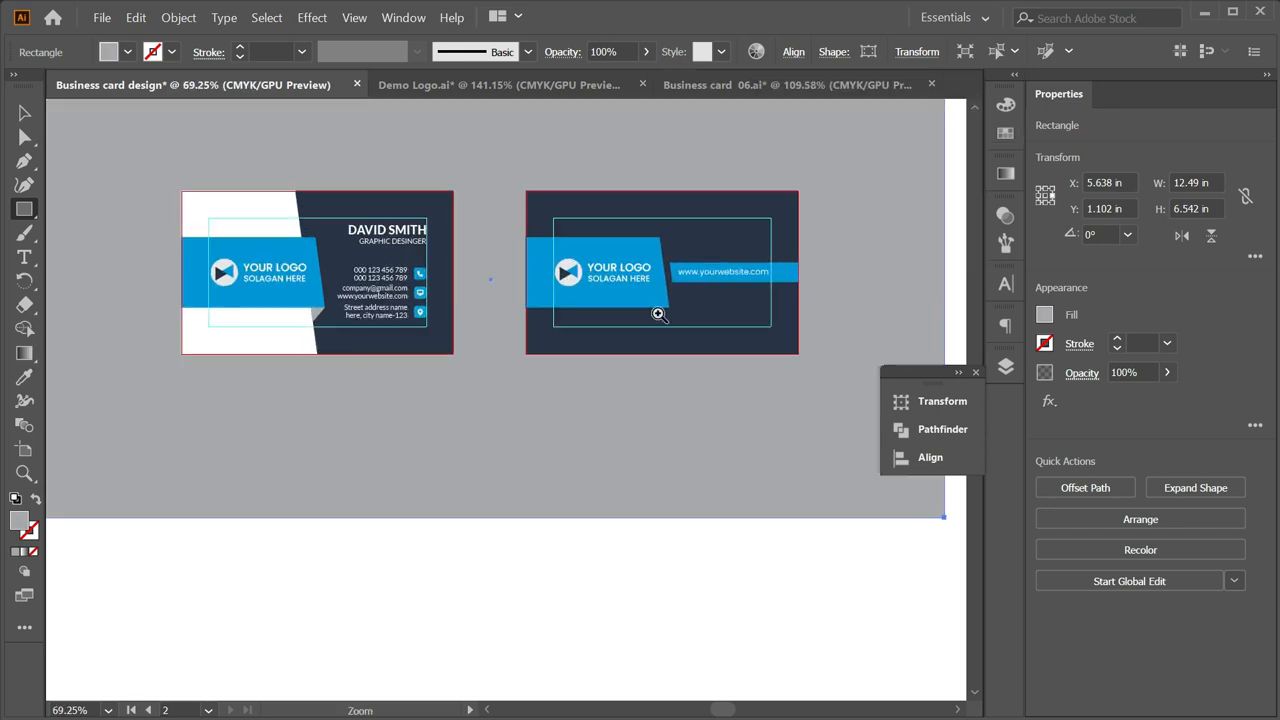
left_click_drag(451, 264, 497, 278)
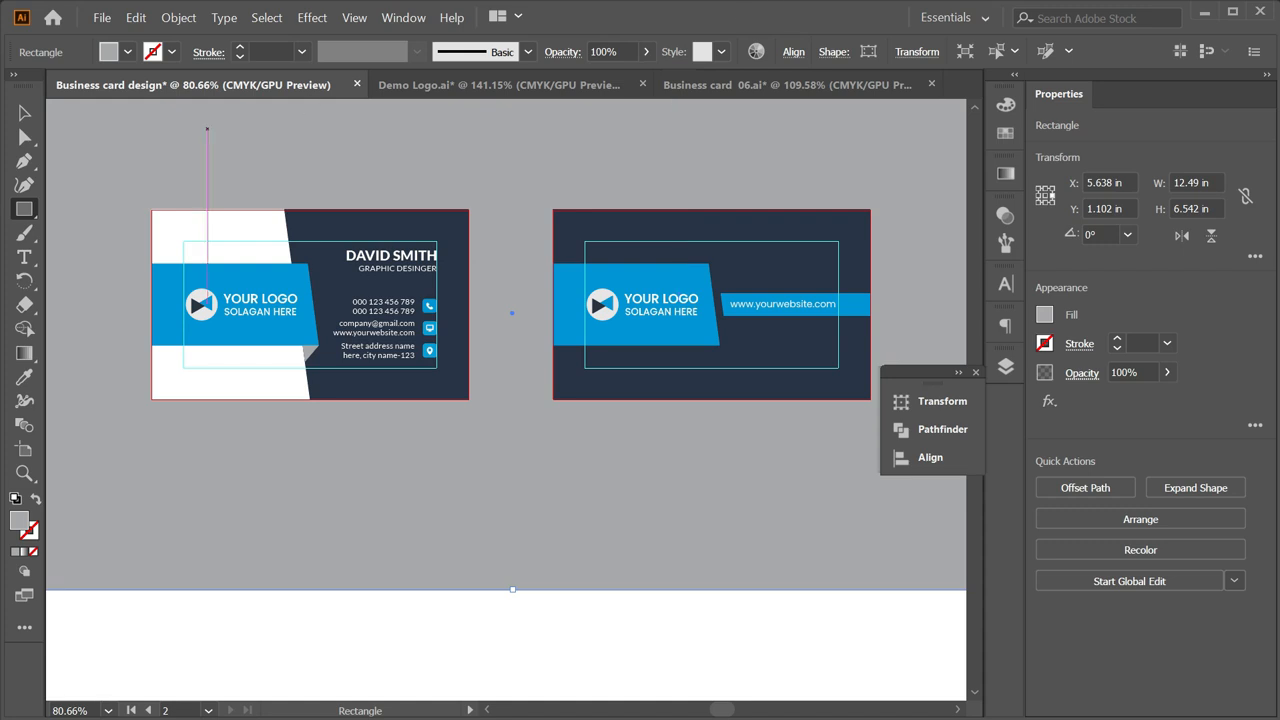
Start saving the document as Business card design in Adobe Illustrator format, with the Desktop as the location.
left_click(101, 18)
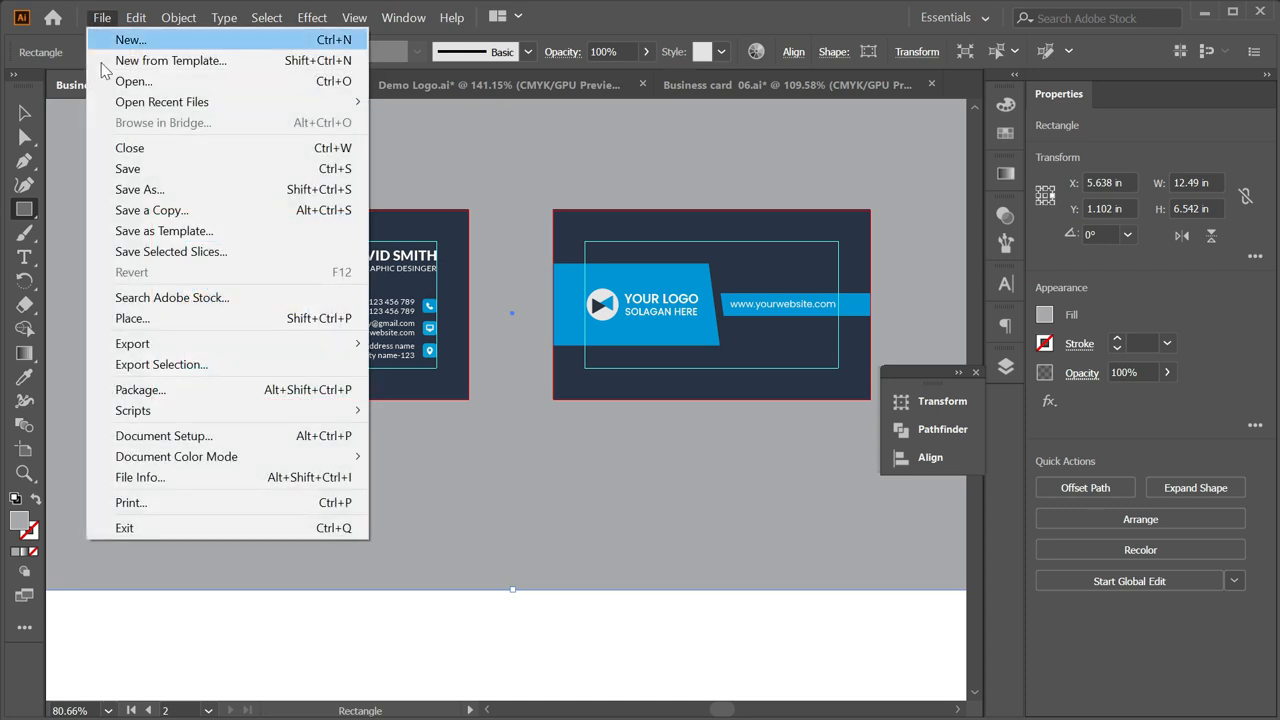
left_click(134, 170)
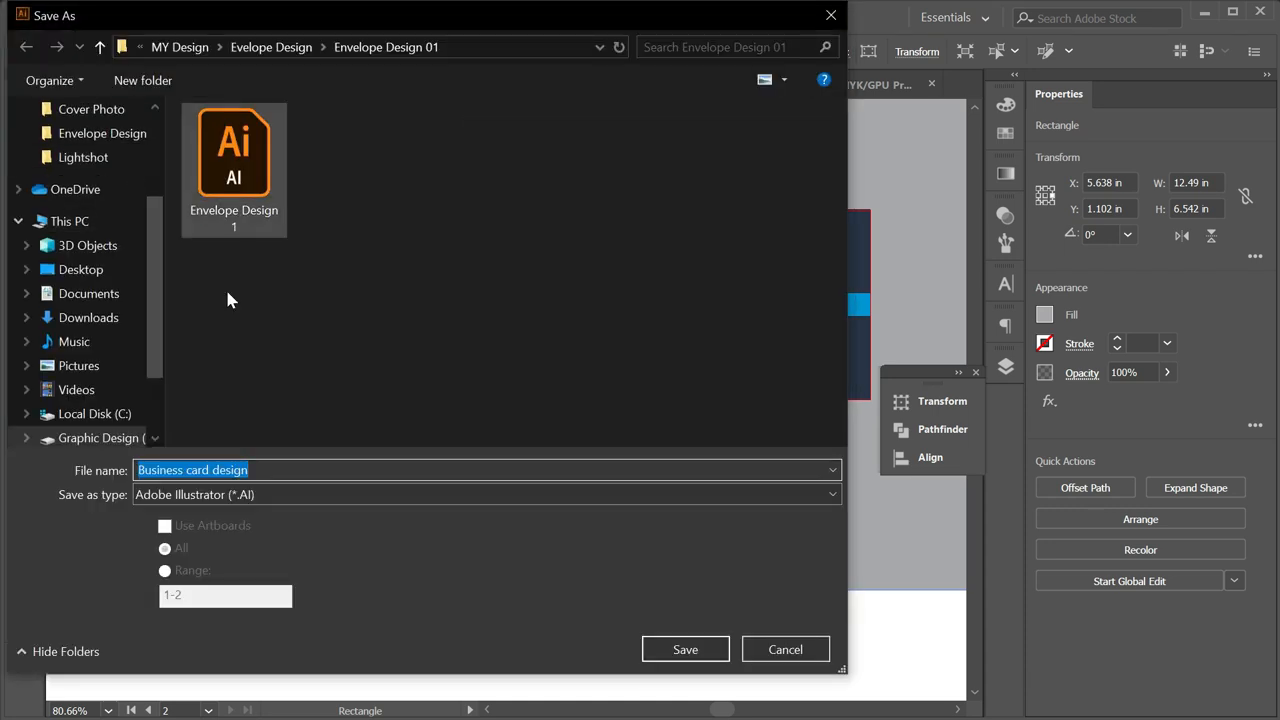
left_click(295, 468)
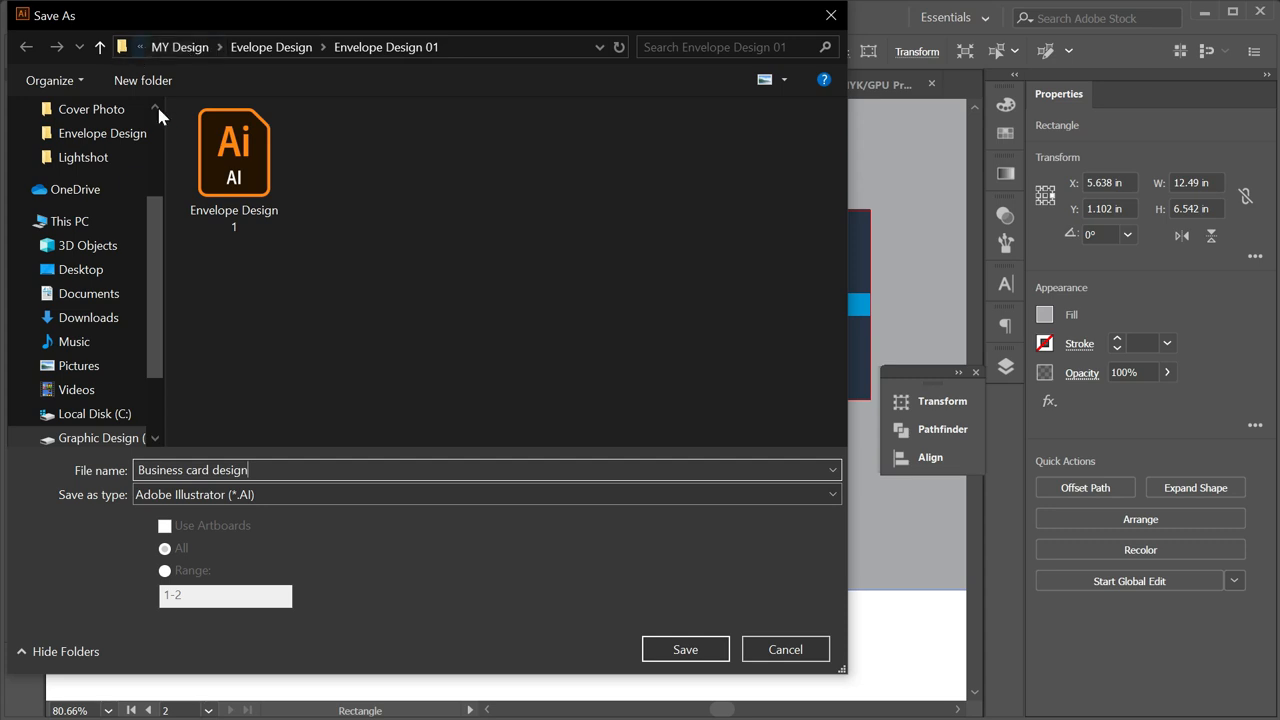
left_click(271, 48)
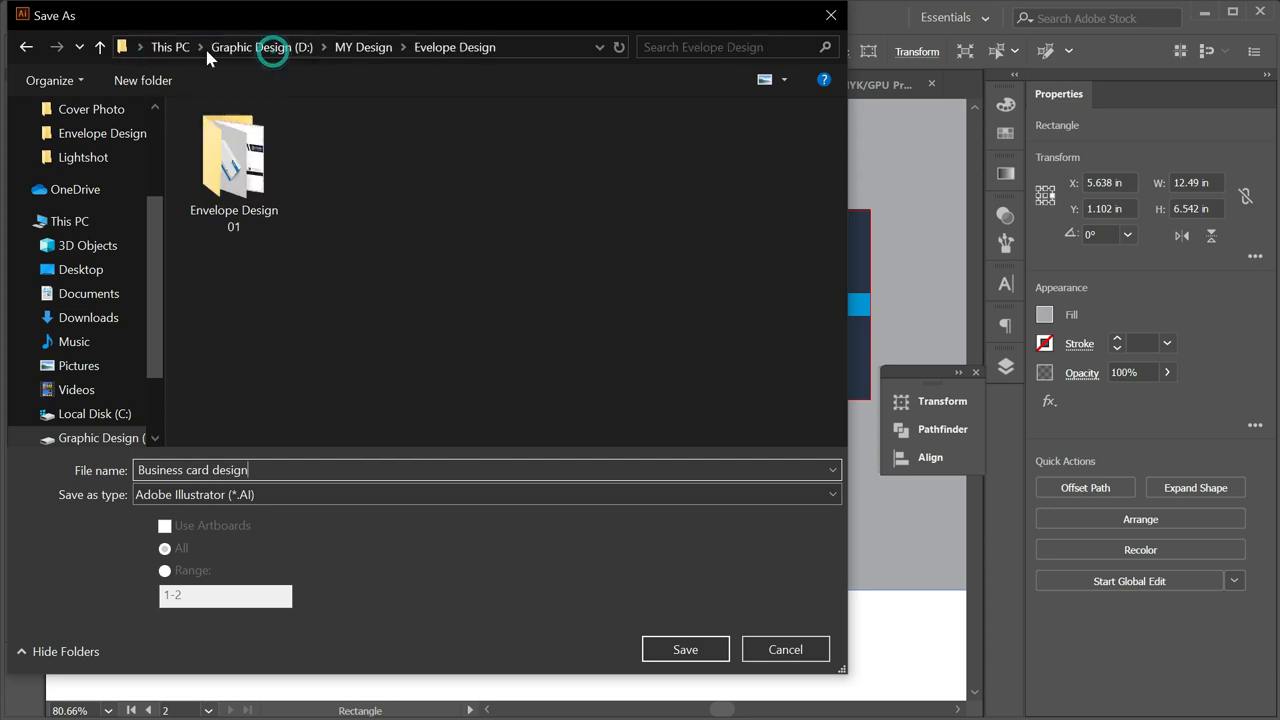
scroll(72, 208, "up", 3)
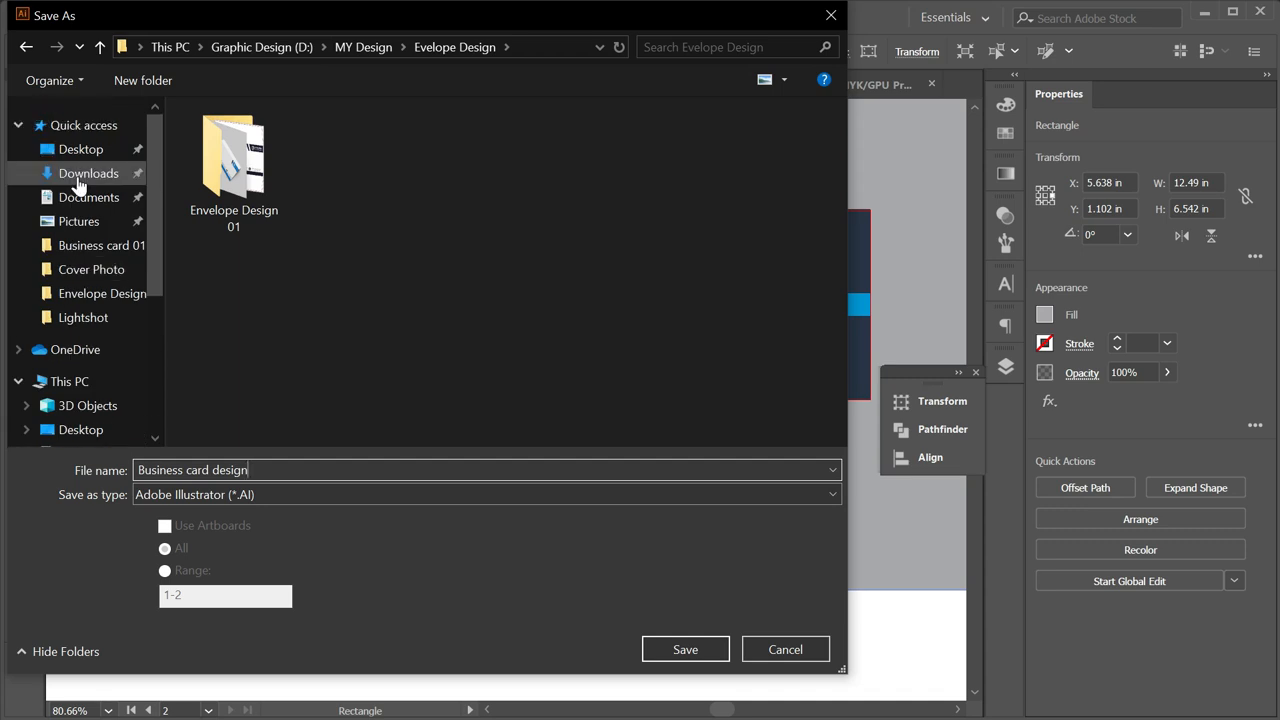
left_click(80, 149)
Create a folder named Business card design on the Desktop.
right_click(384, 266)
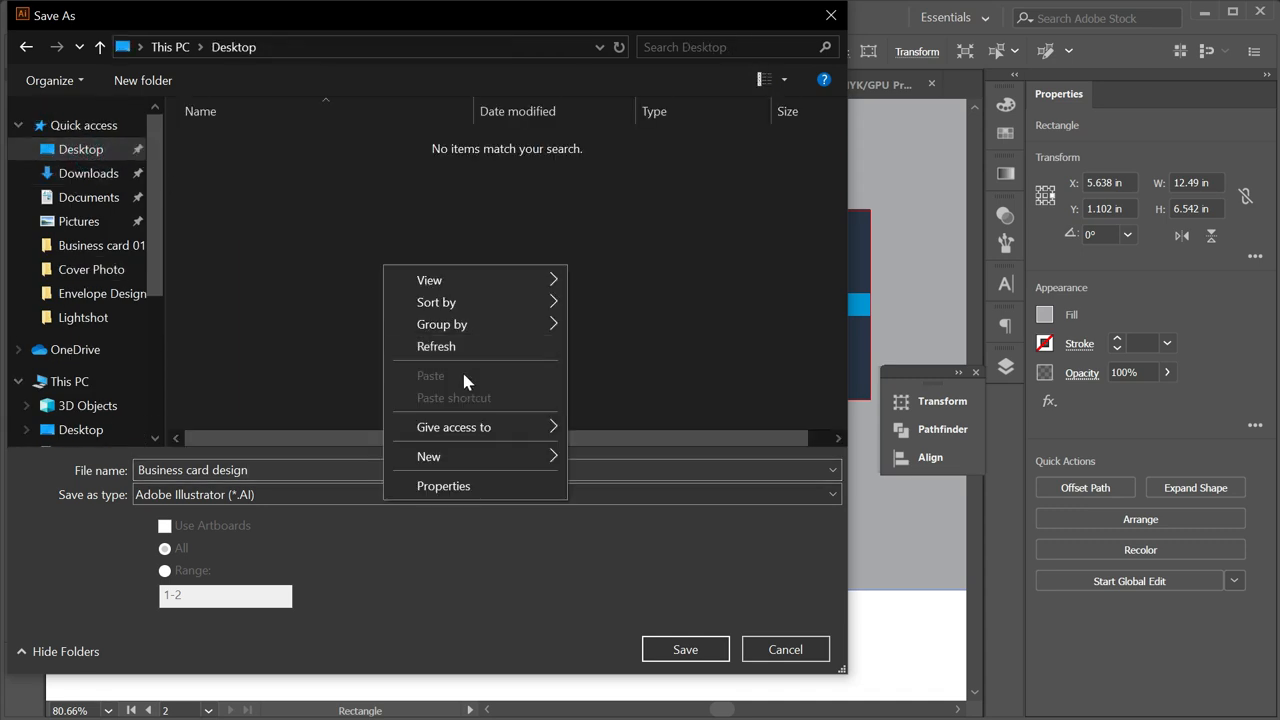
mouse_move(567, 457)
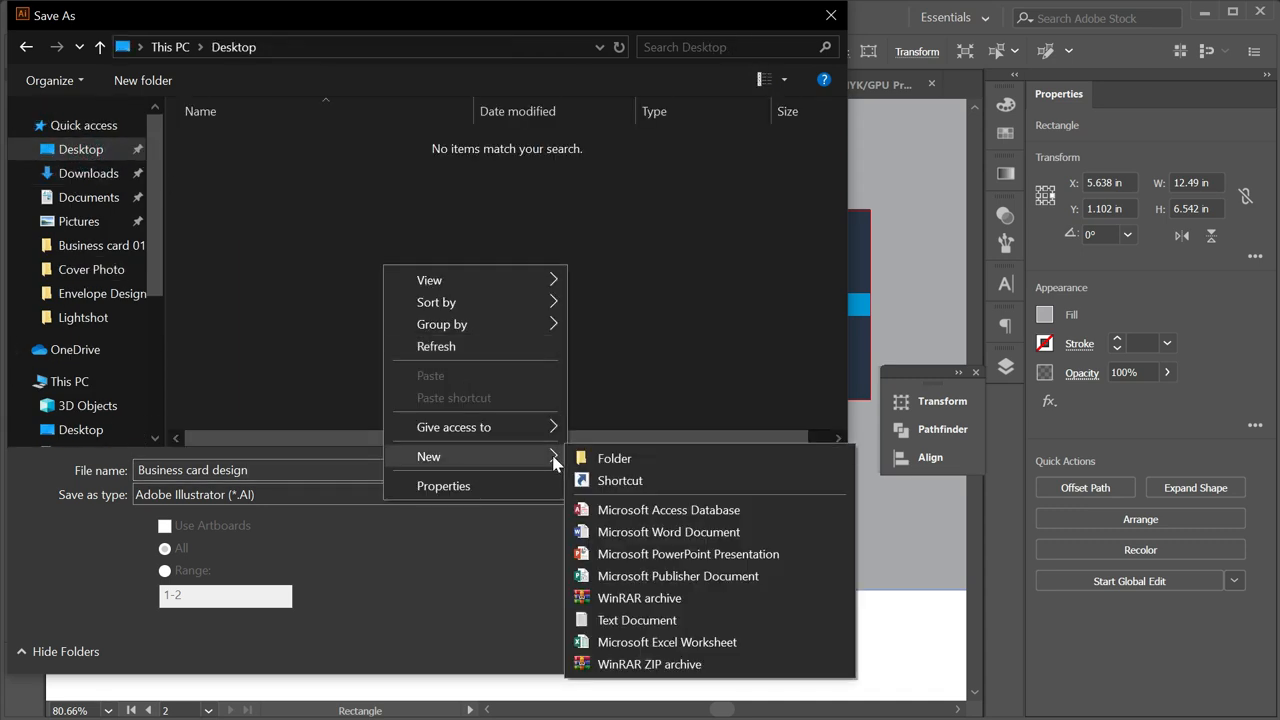
left_click(614, 457)
key("BackSpace")
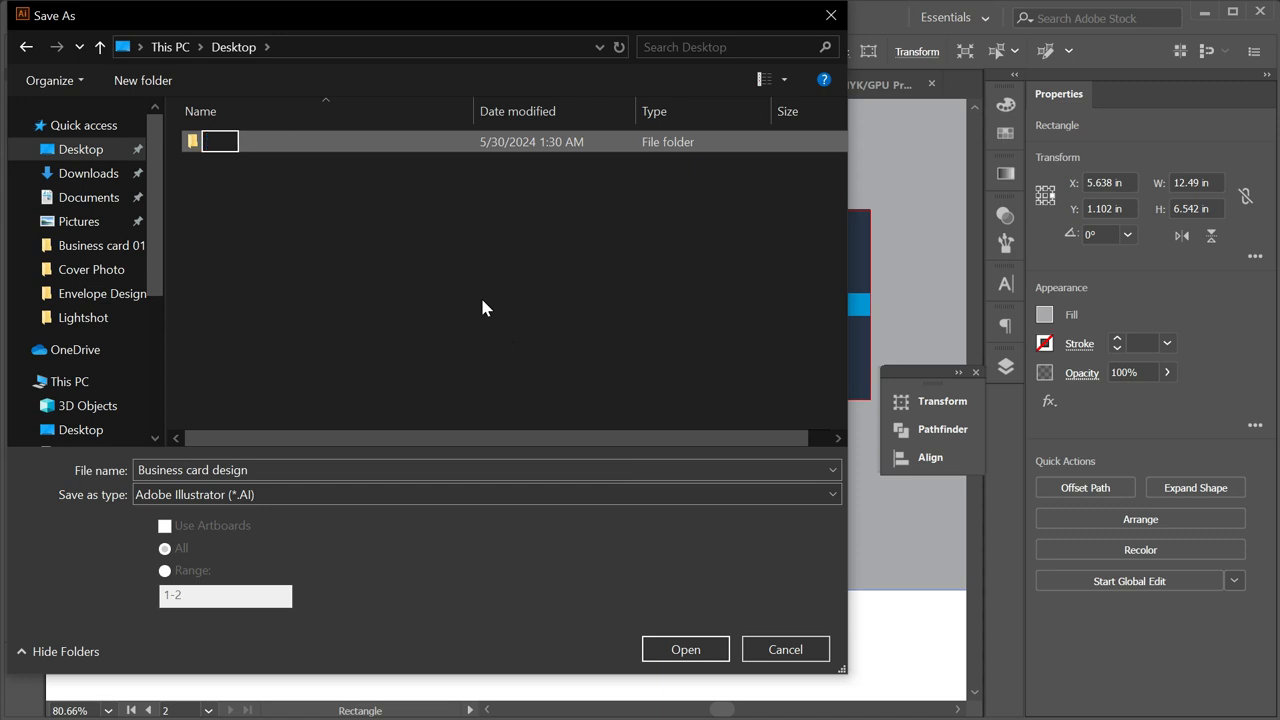
type("Busine")
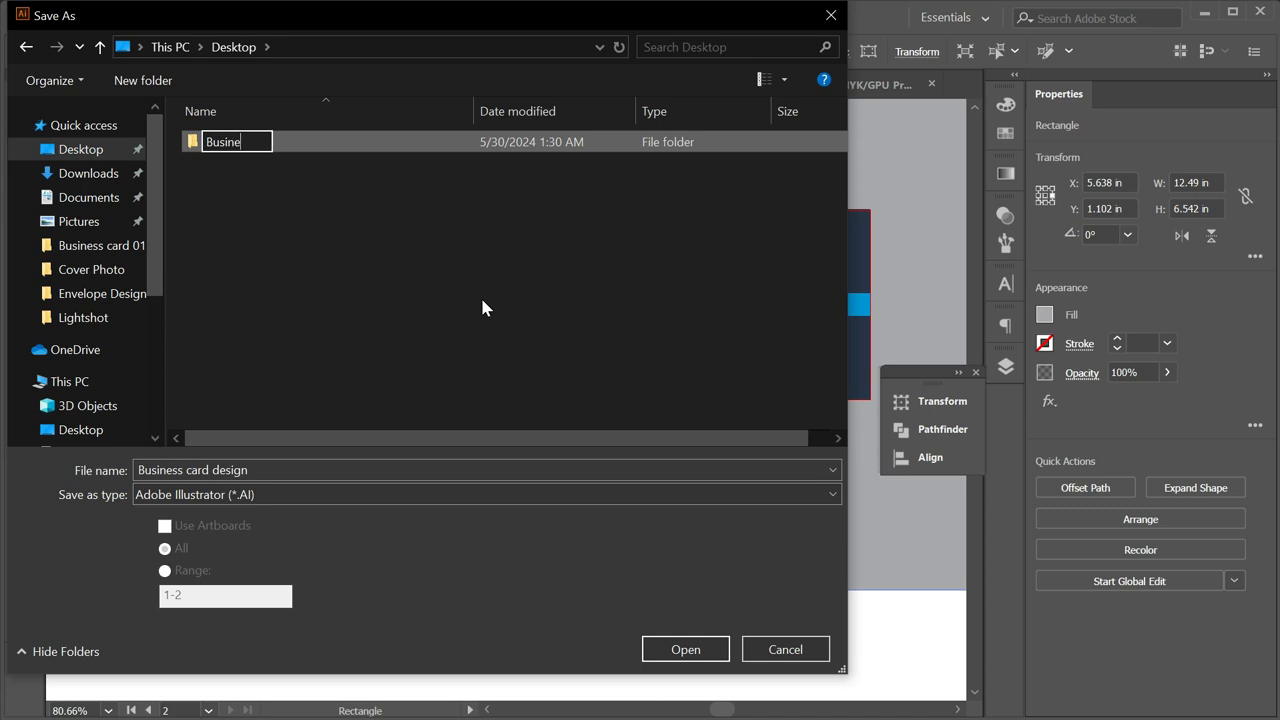
type("ss card ")
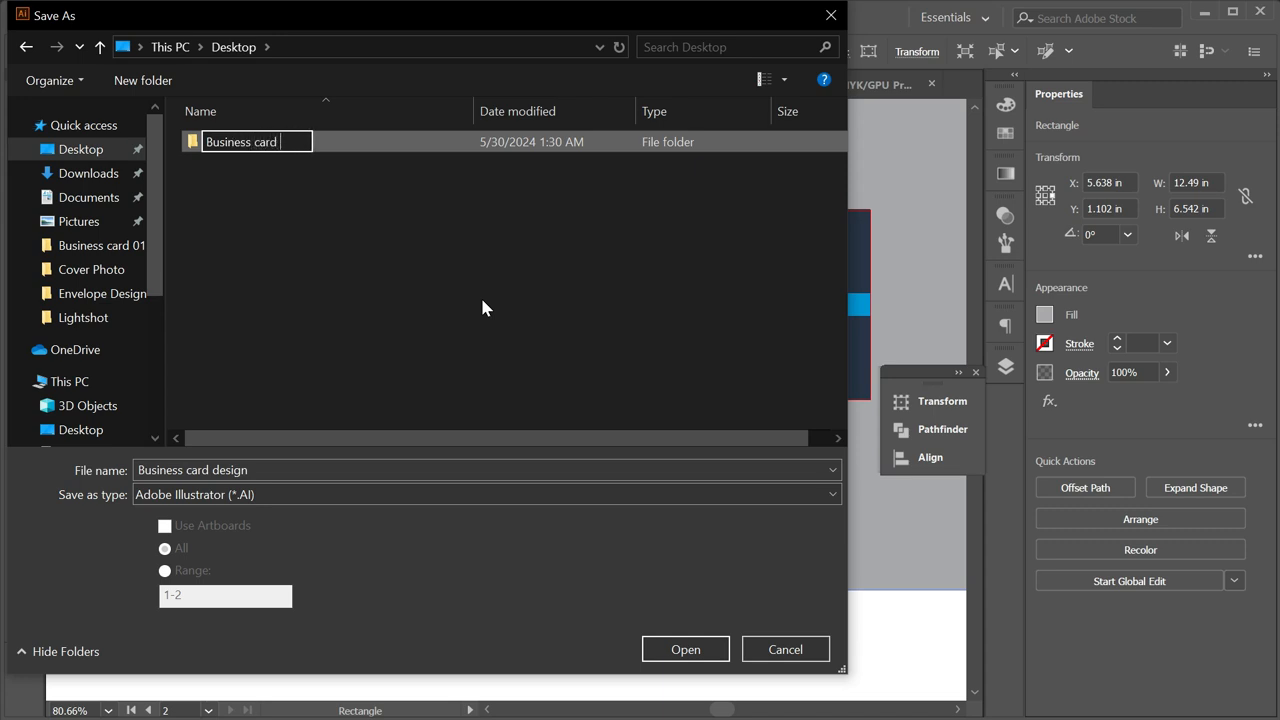
type("design")
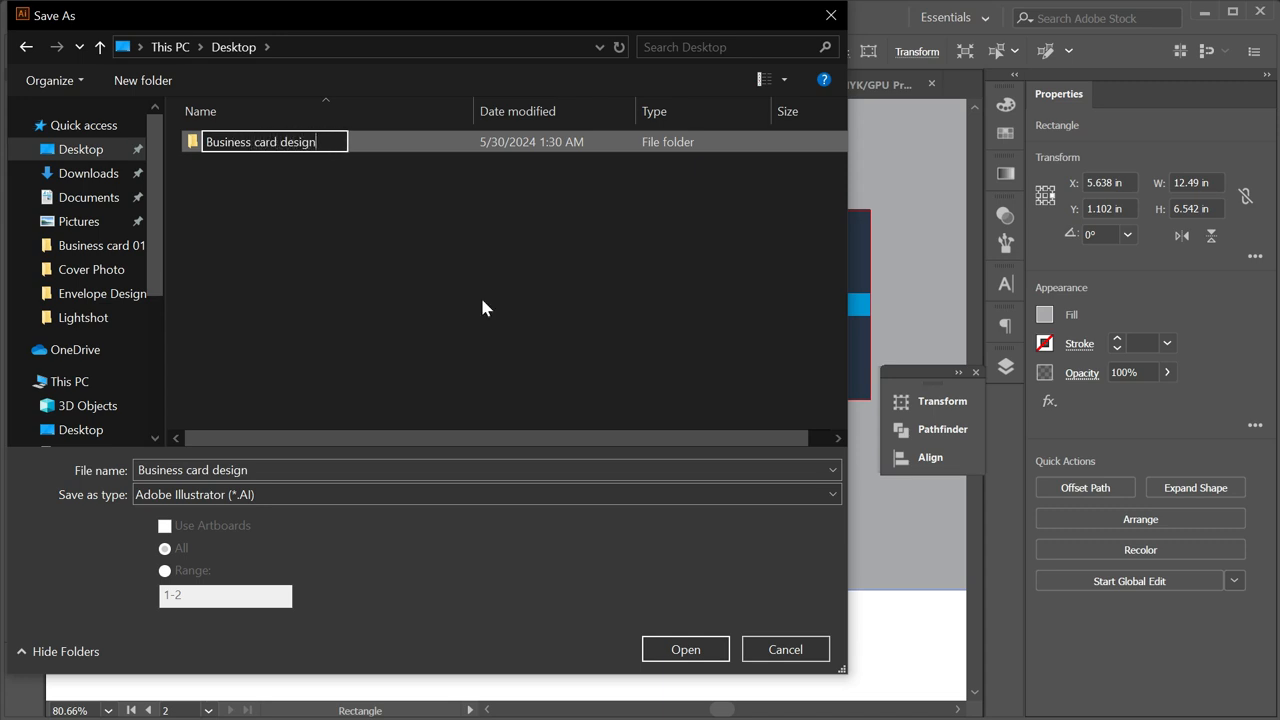
Open the new folder and save the document there in the Illustrator 2020 version with the default options.
double_click(458, 147)
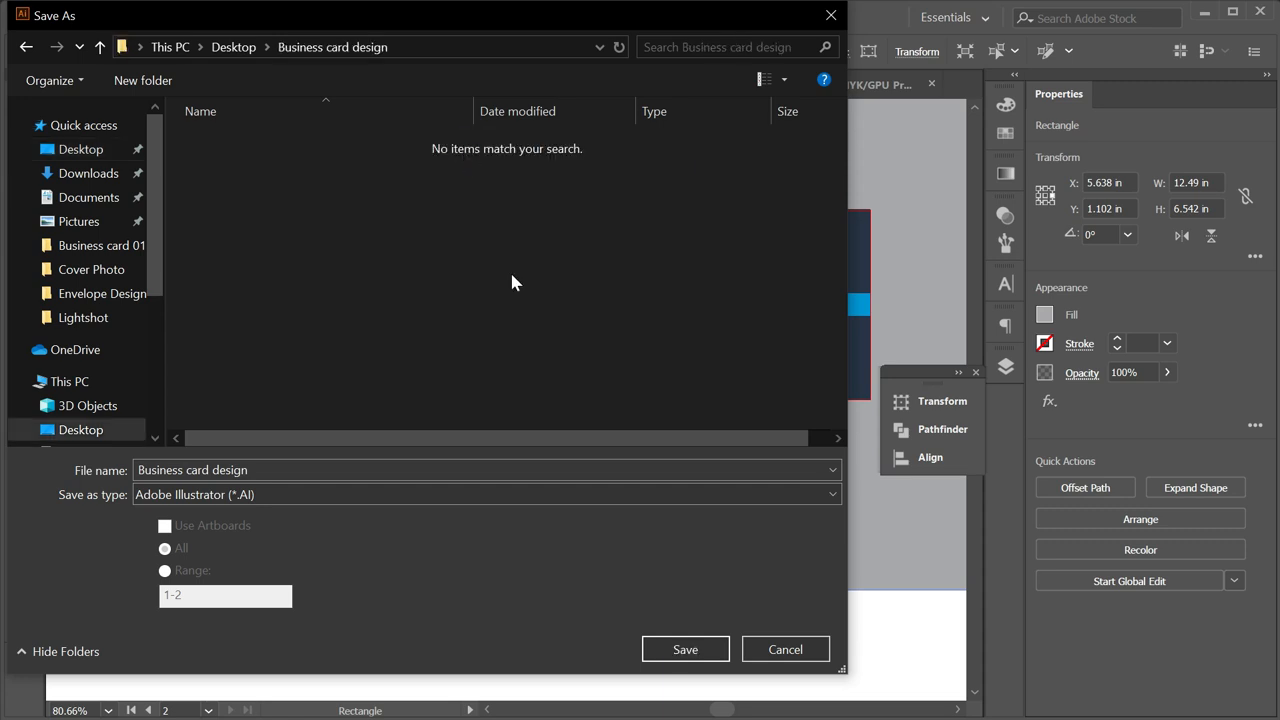
left_click(686, 651)
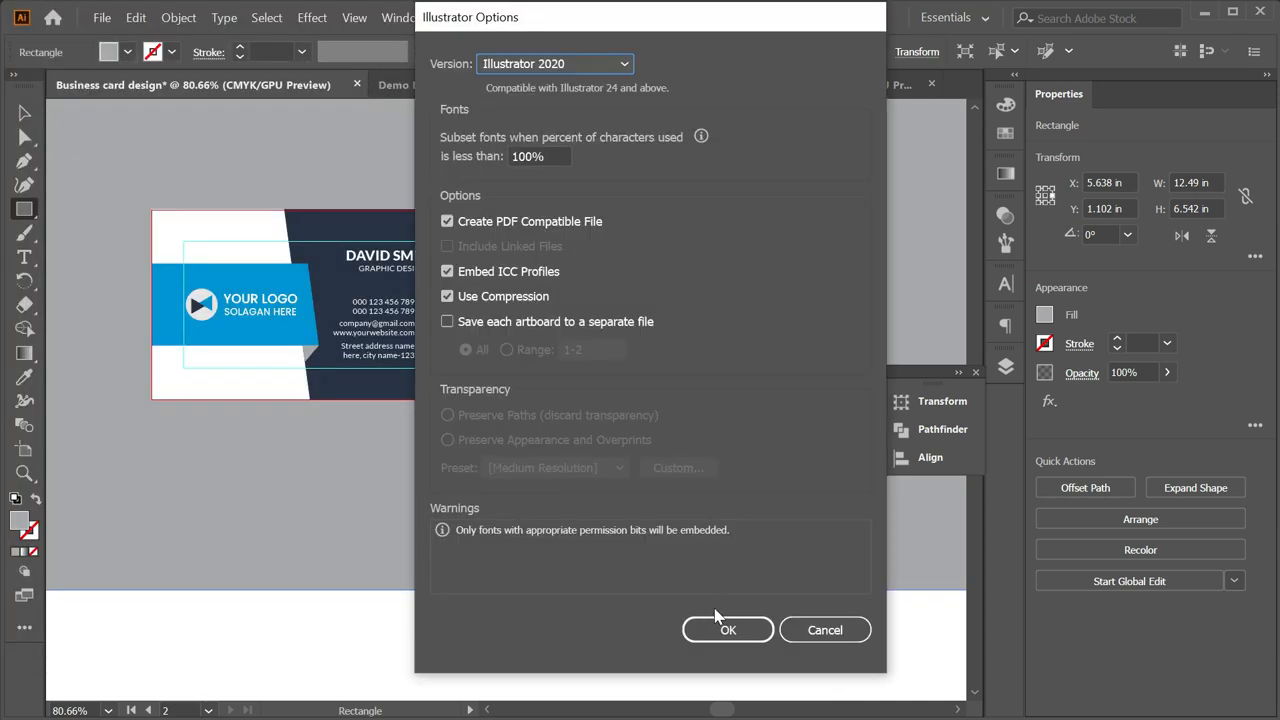
left_click(731, 628)
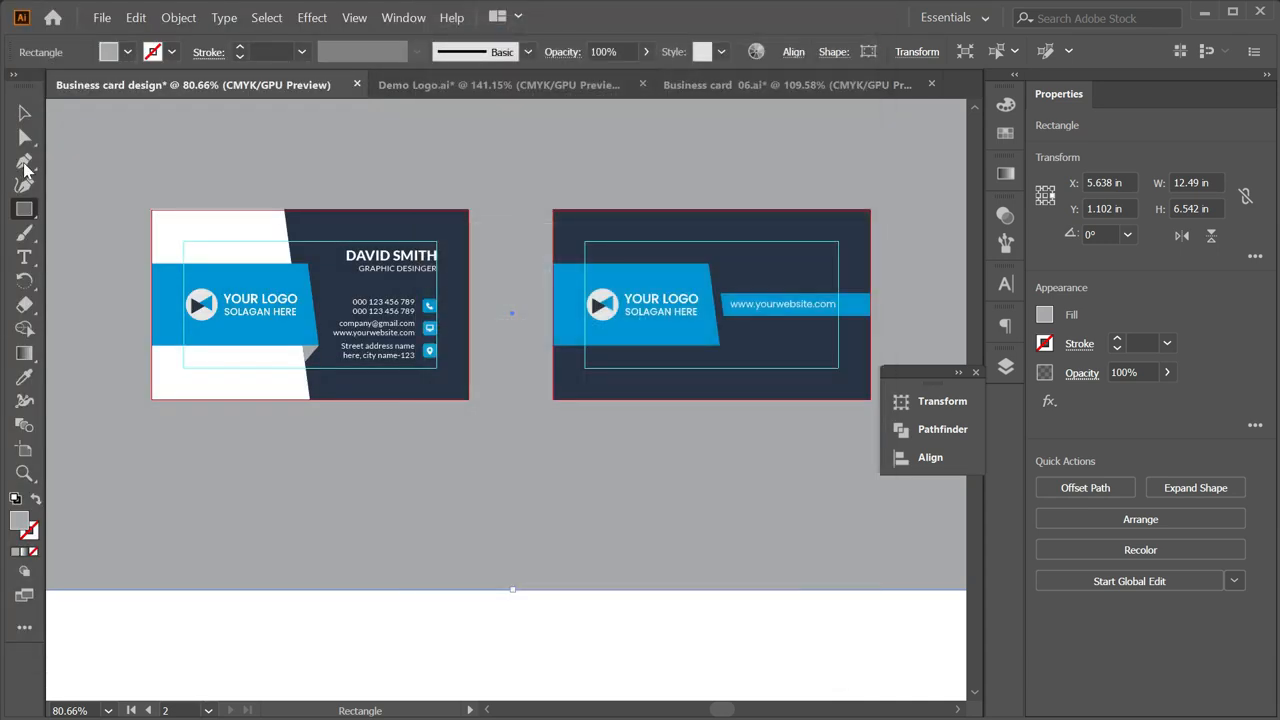
Delete the gray backdrop rectangle, show the artboards again and save the document.
left_click(24, 113)
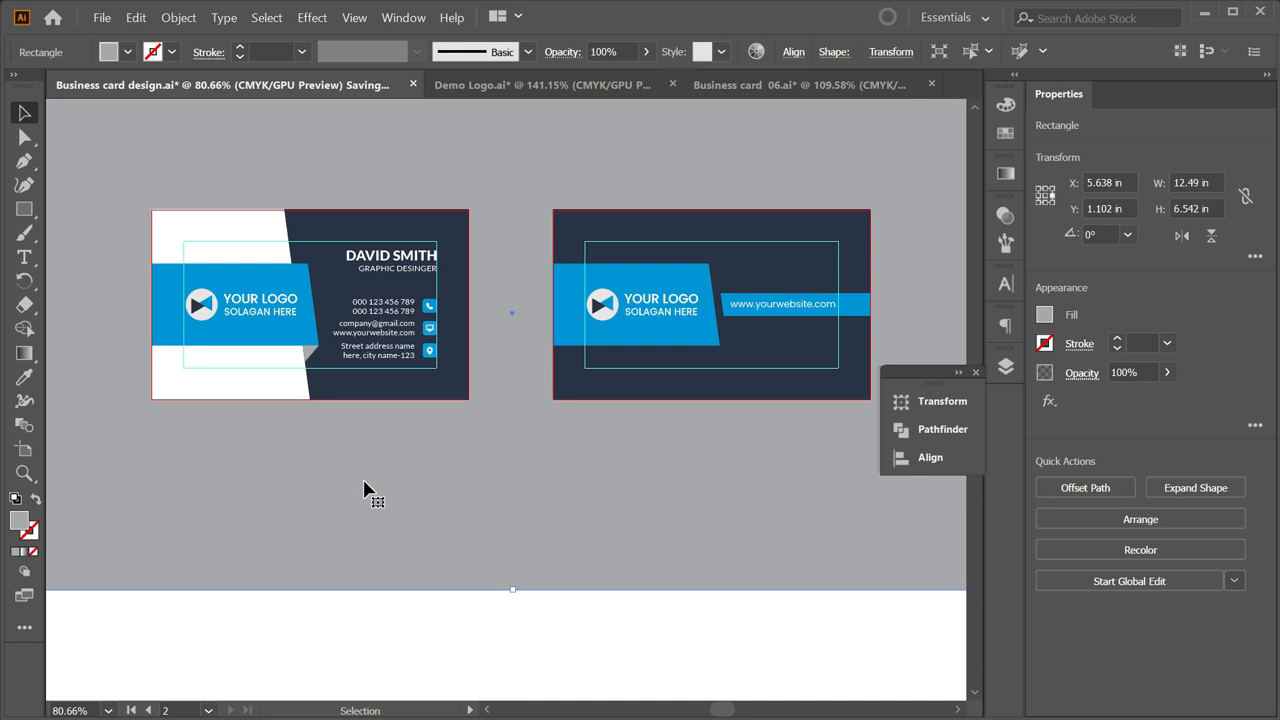
key("Delete")
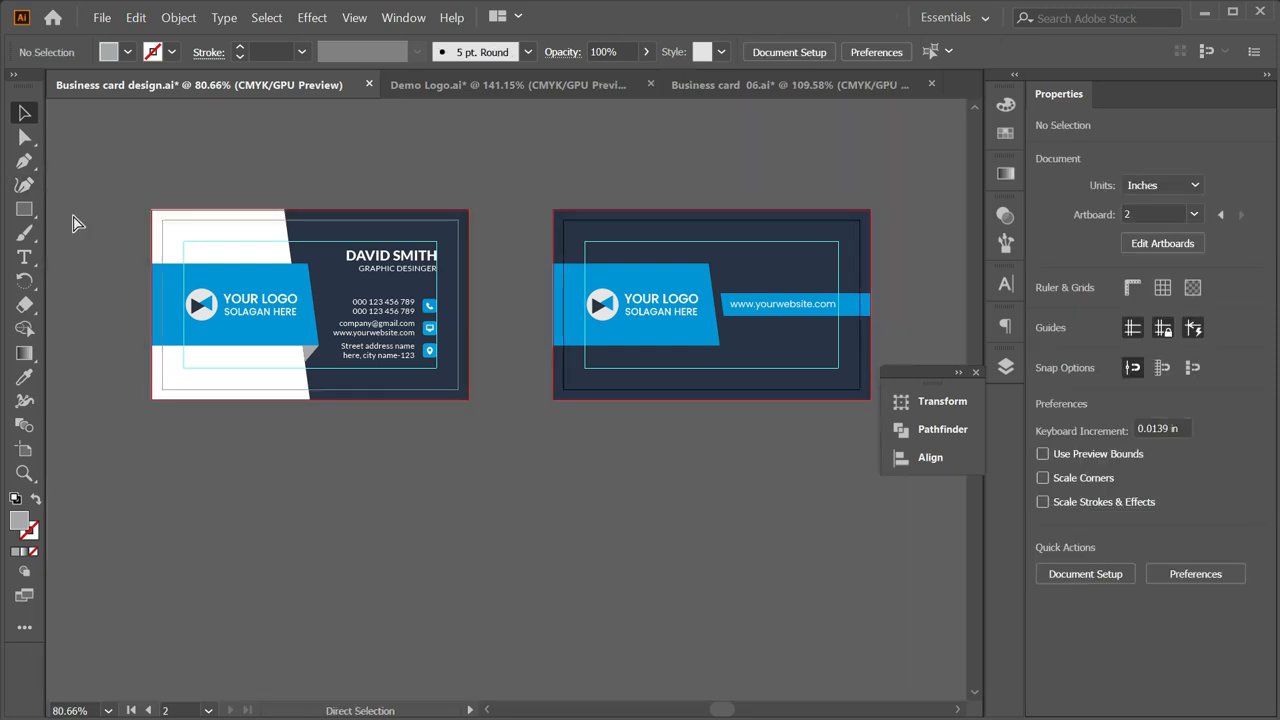
key("ctrl+s")
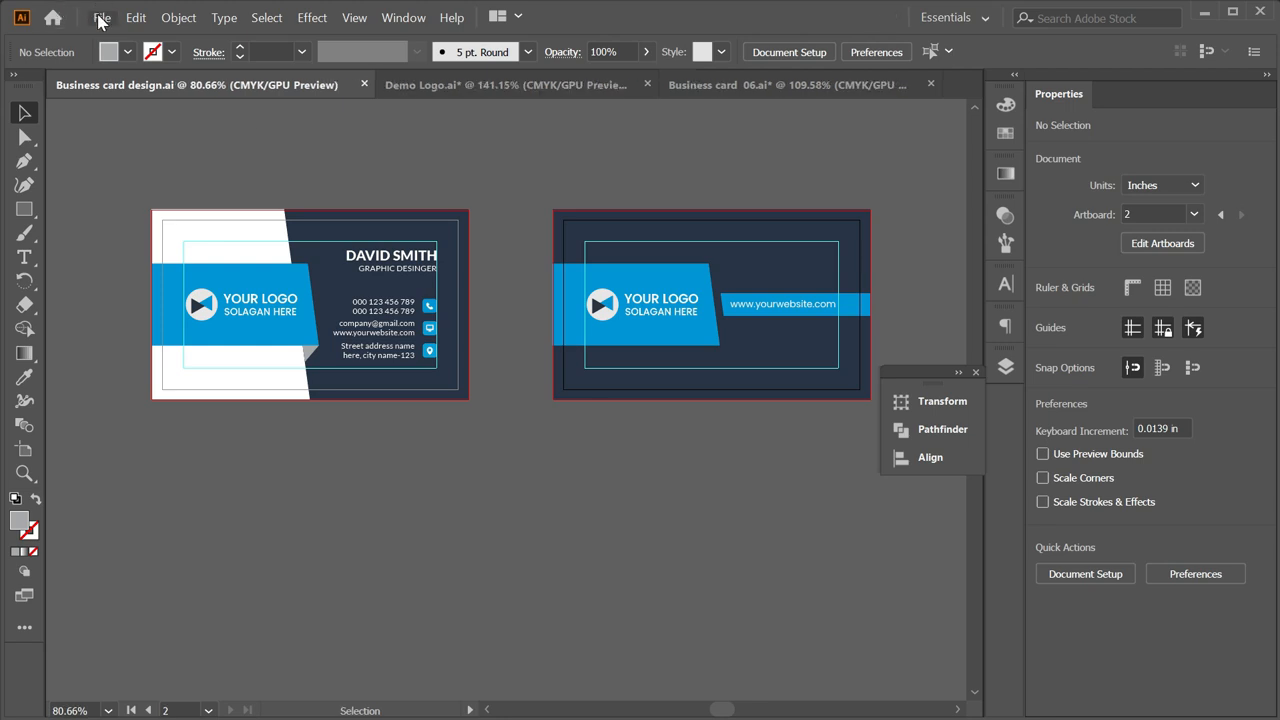
Save the document as an Adobe PDF in the Business card design folder with the Illustrator Default preset and the document bleed settings.
left_click(101, 17)
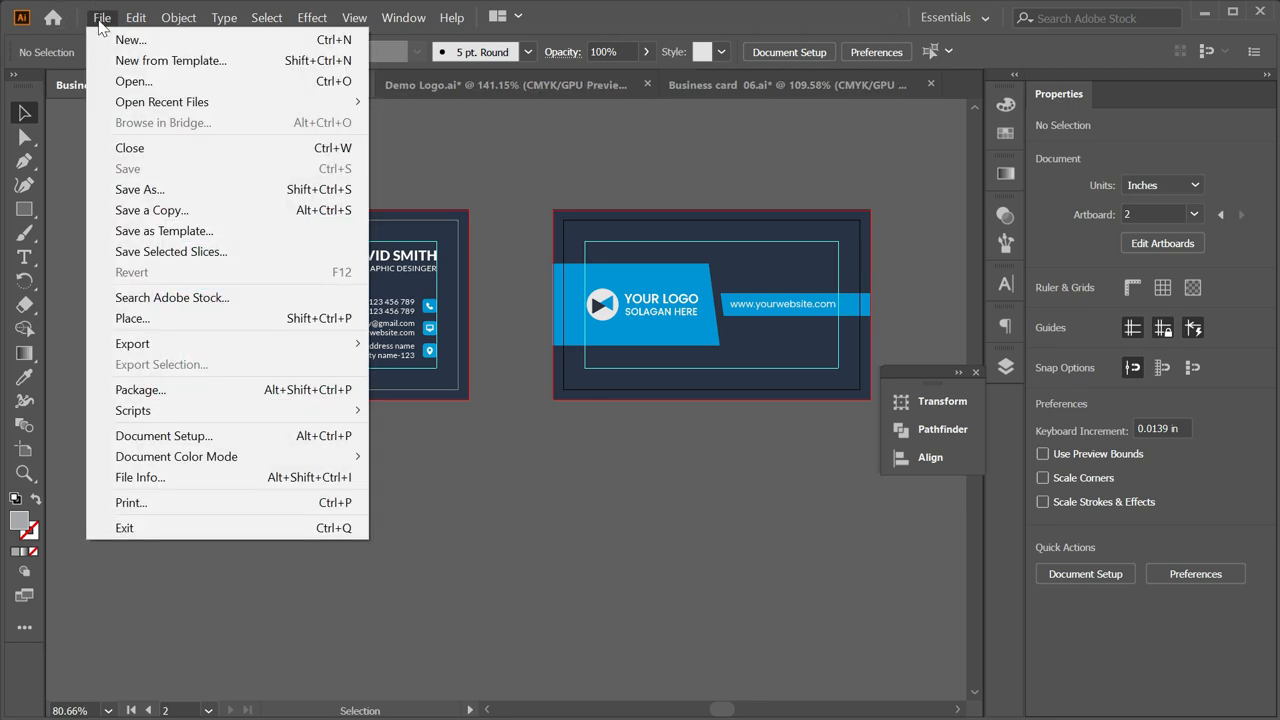
left_click(163, 190)
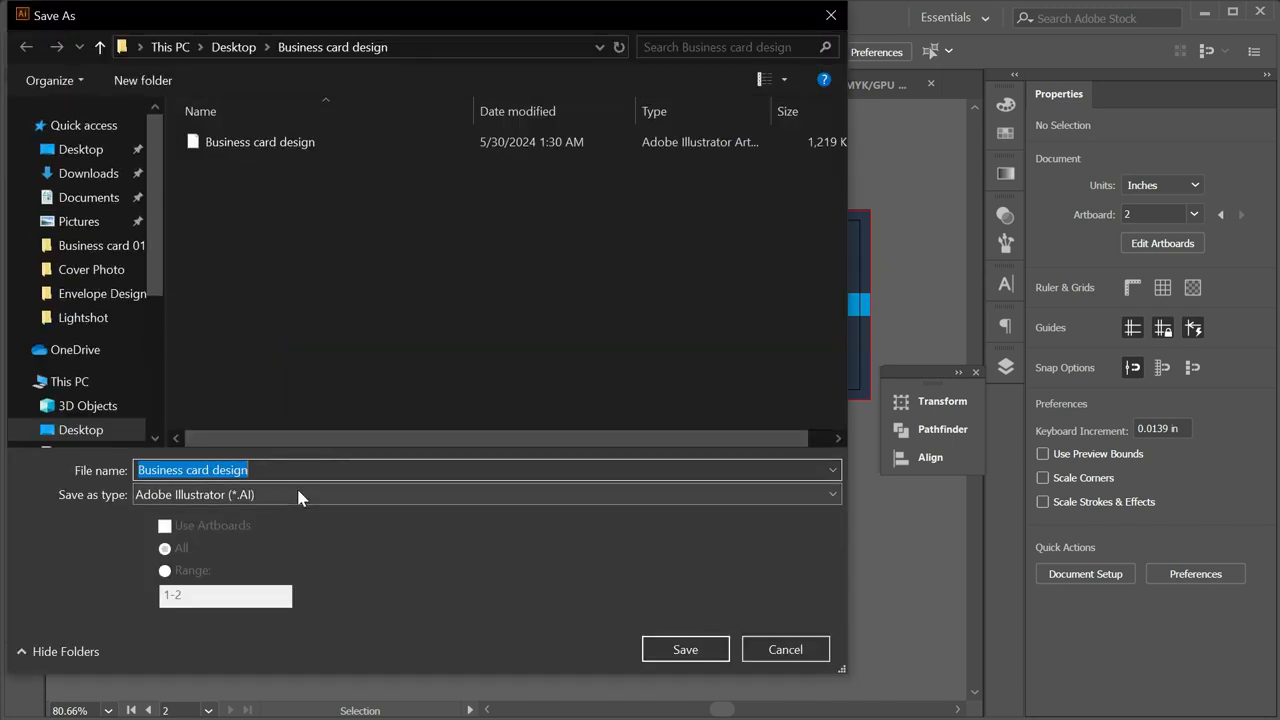
left_click(296, 494)
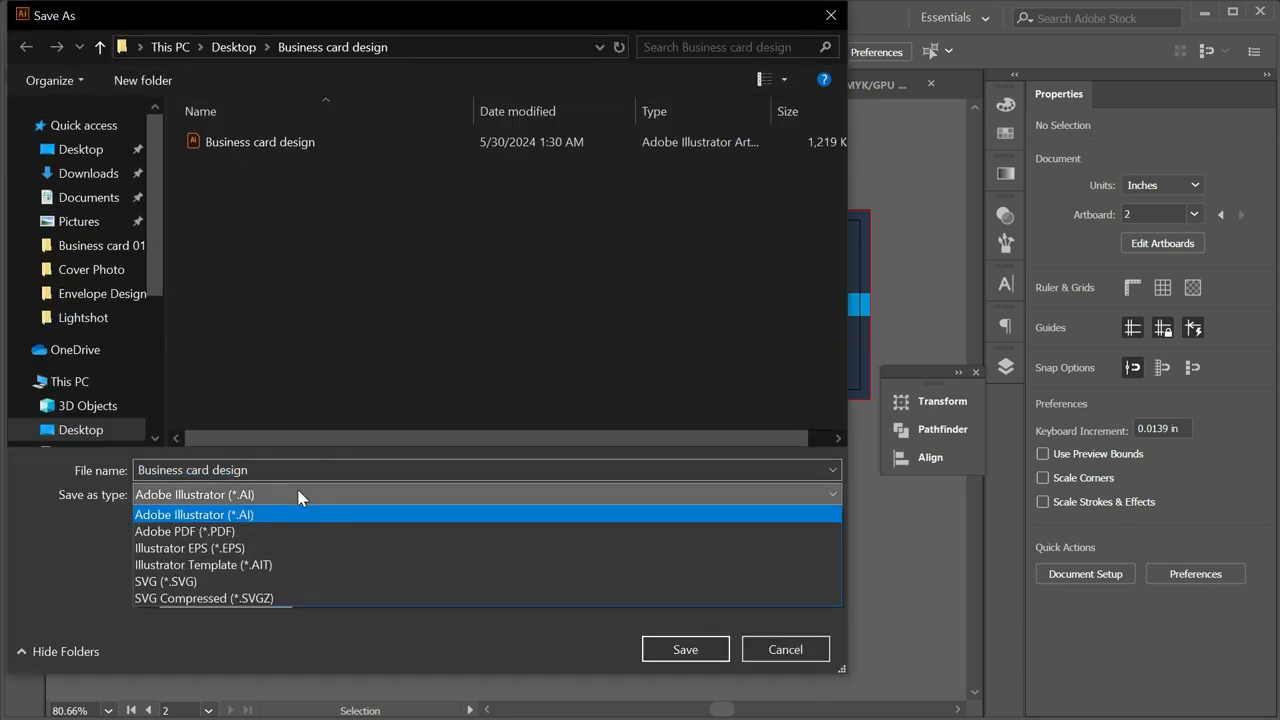
left_click(257, 528)
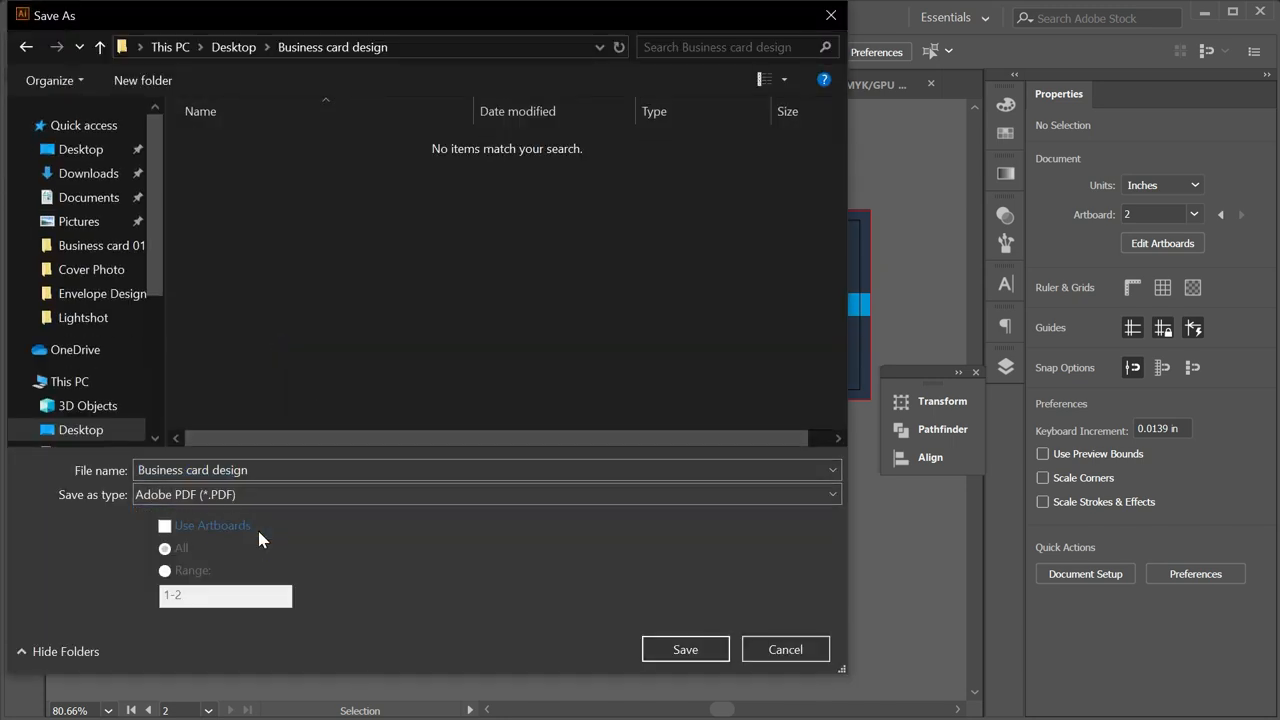
left_click(688, 652)
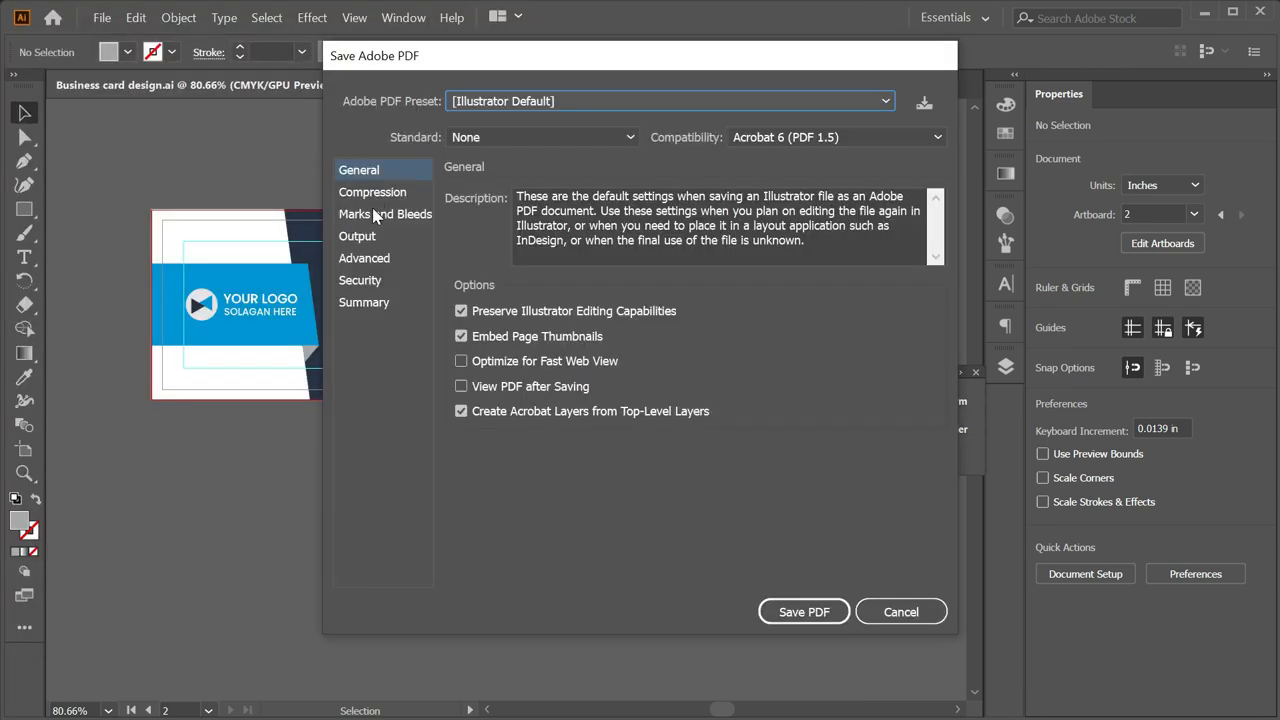
left_click(380, 214)
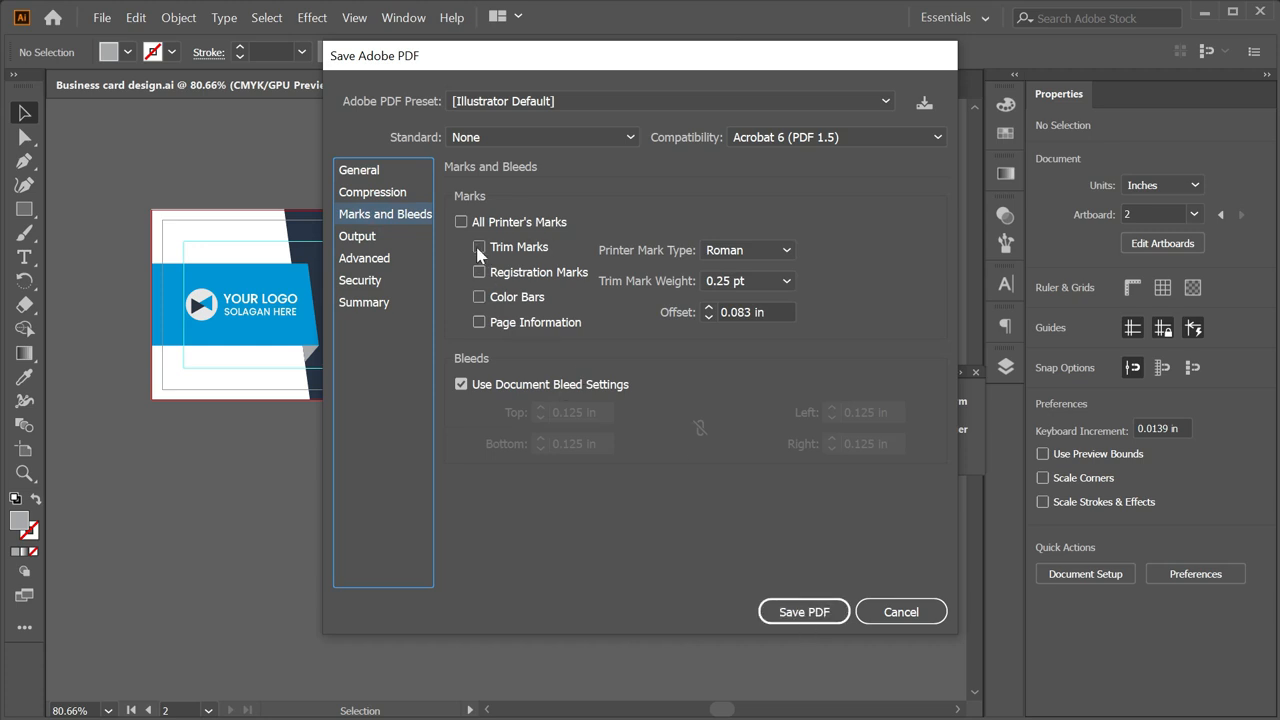
left_click(811, 618)
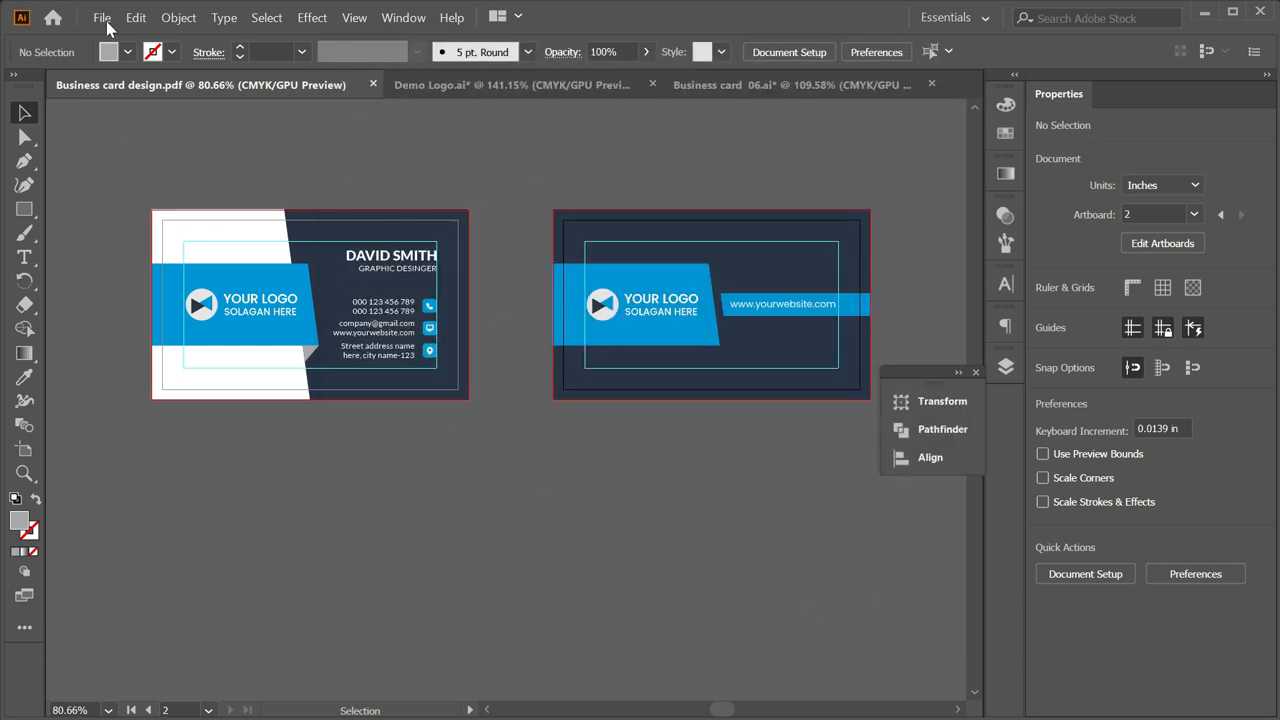
Export all artboards as JPEG files named Business card design, using the RGB color model, maximum quality and 300 ppi.
left_click(105, 20)
mouse_move(174, 345)
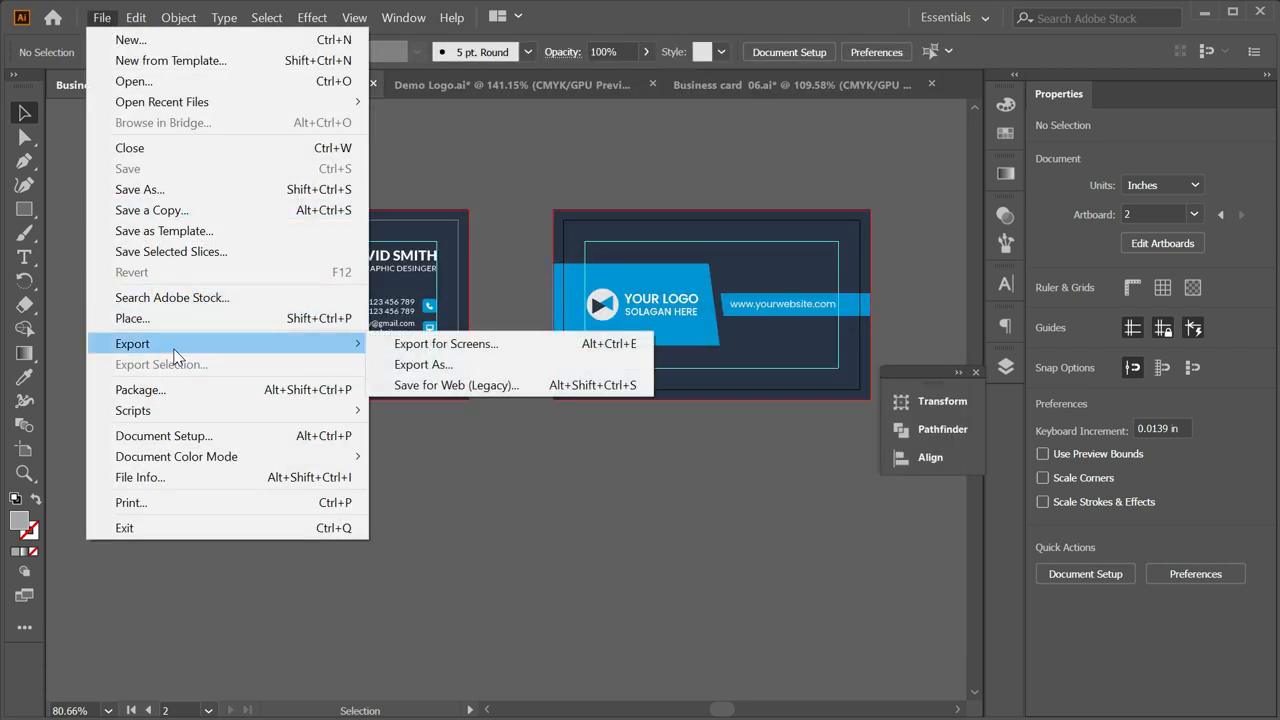
left_click(439, 366)
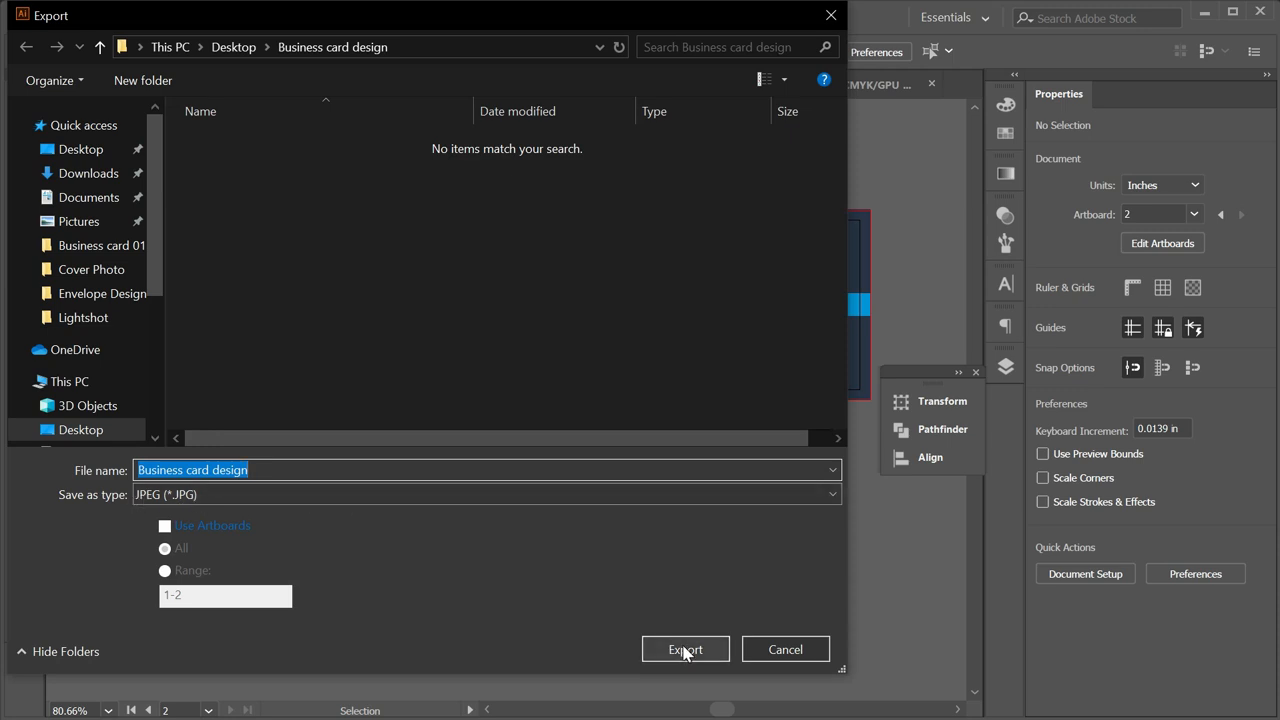
left_click(165, 526)
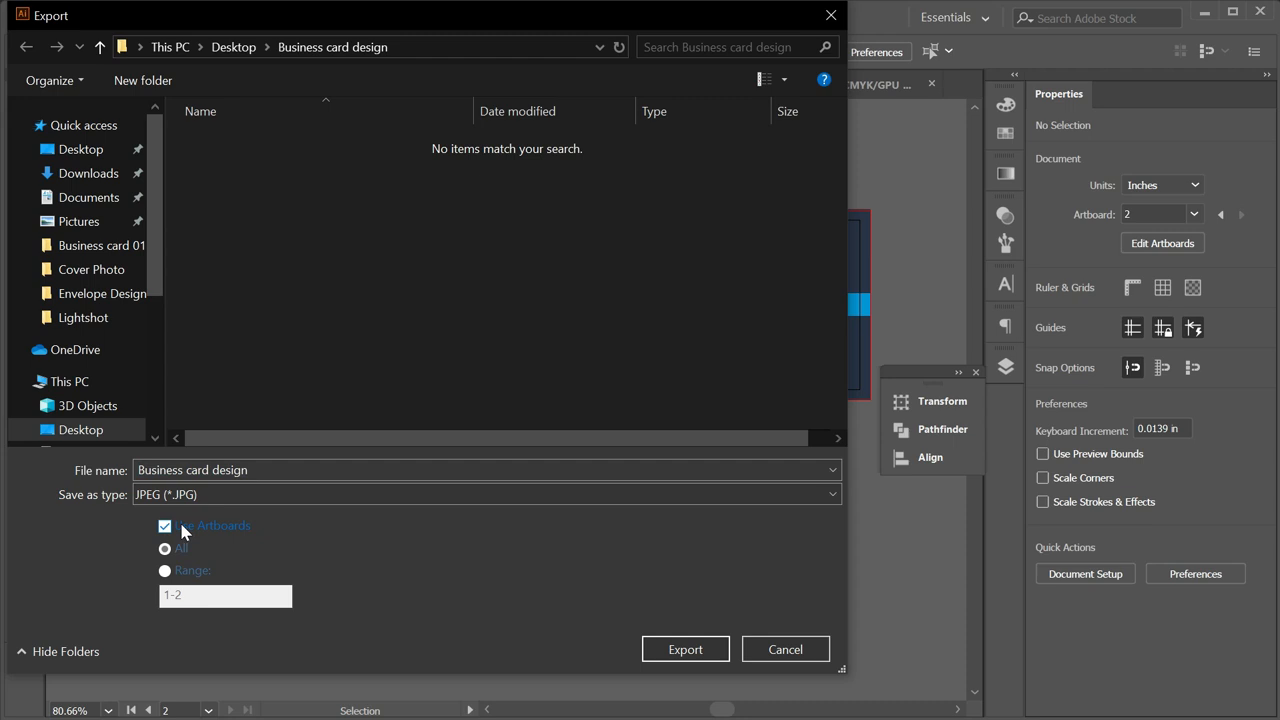
left_click(656, 651)
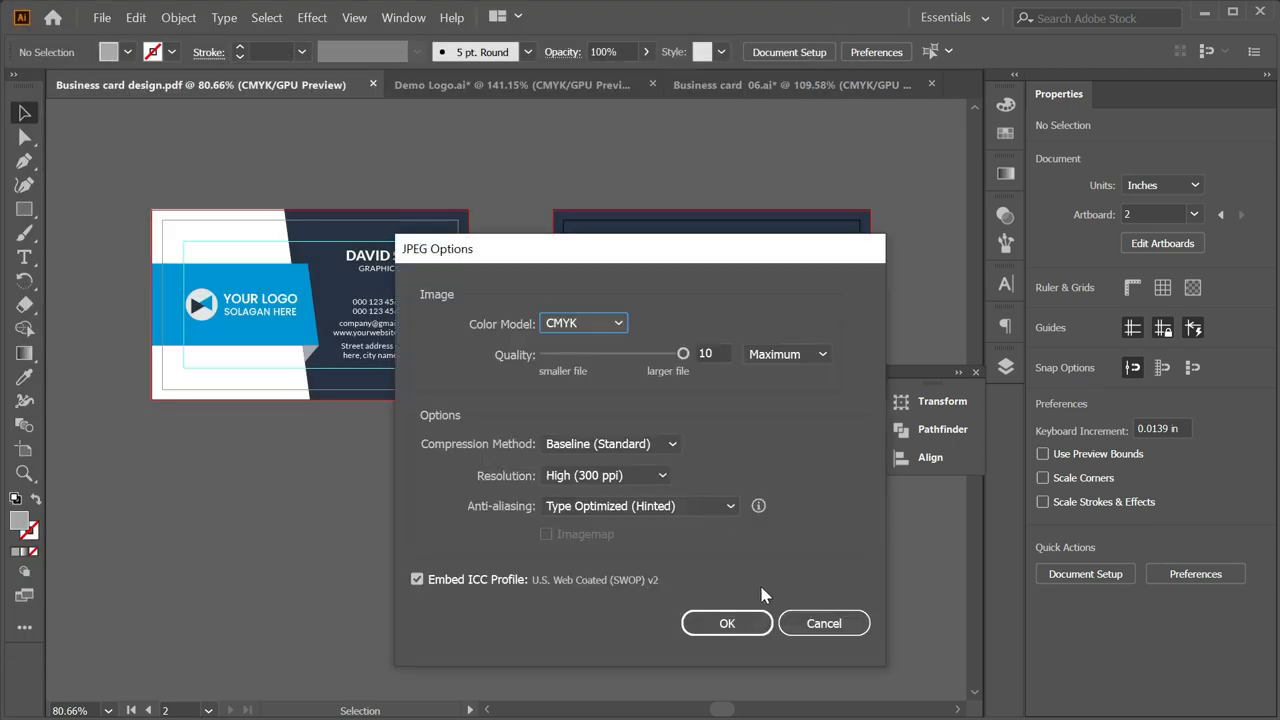
key("Up")
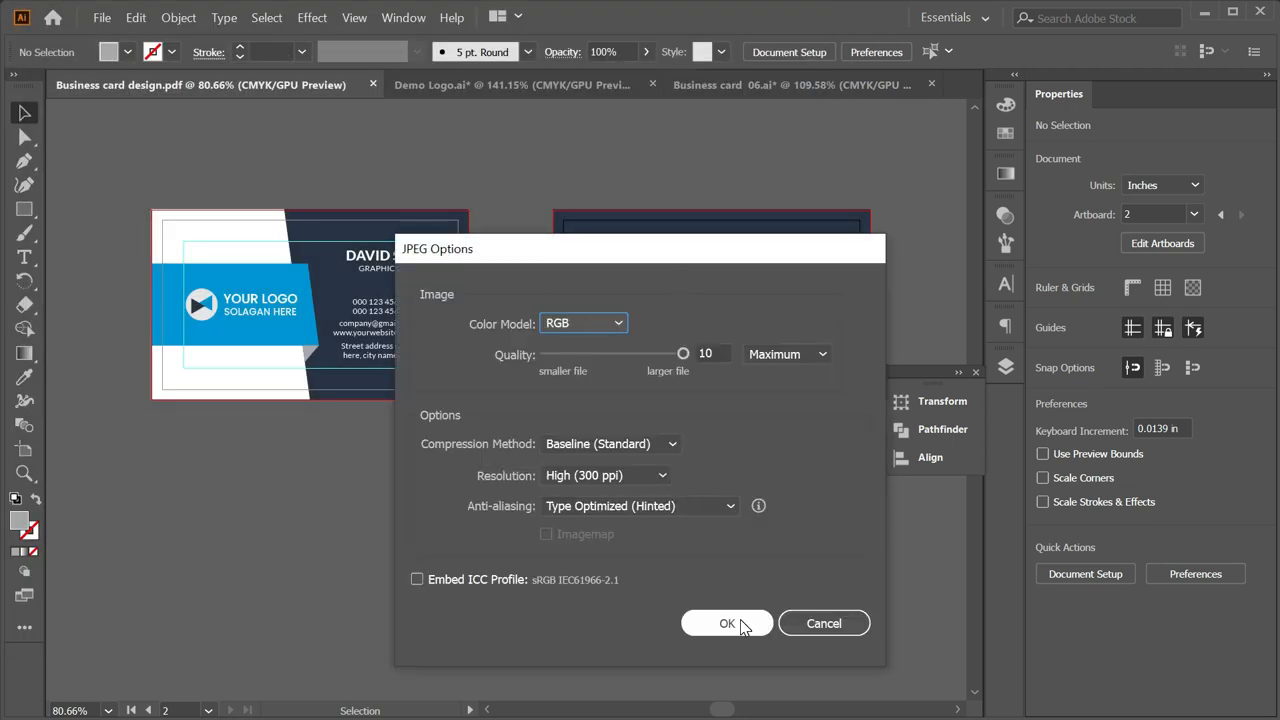
left_click(741, 622)
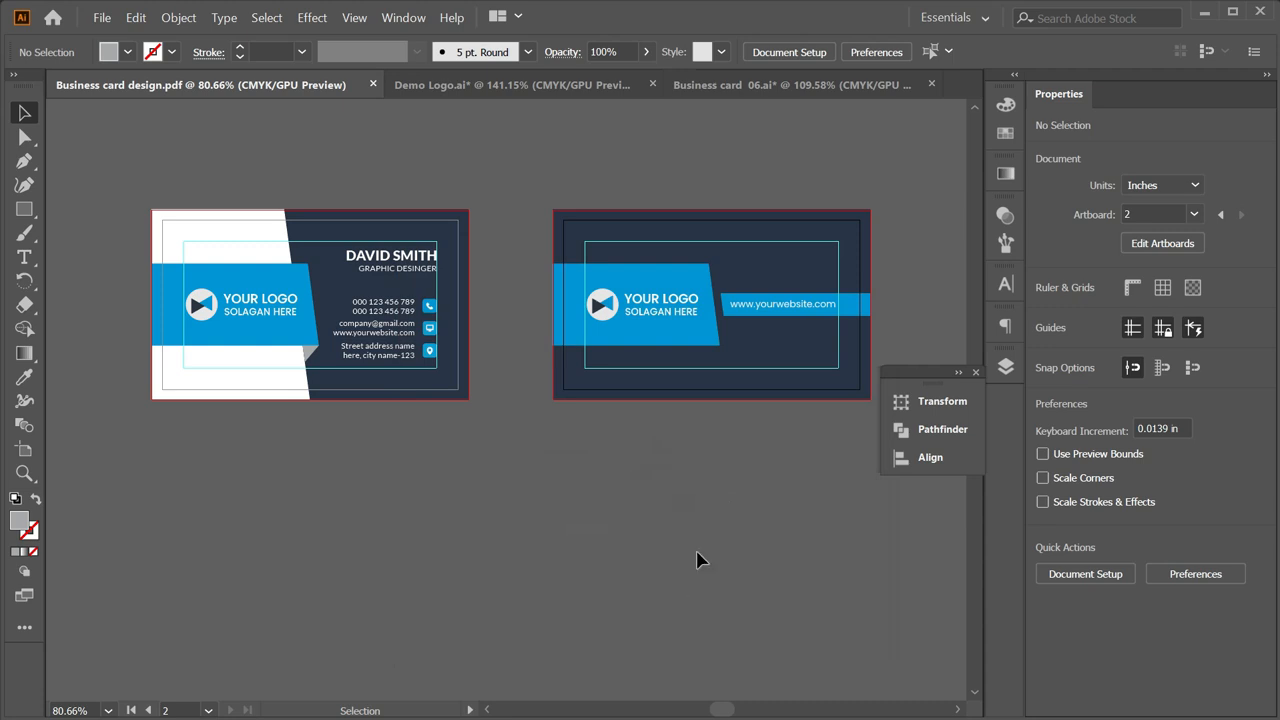
Minimize Illustrator, switch to the Photos window with the Business_Card_Mockup_1.jpg image and inspect both sides of the card mockup.
left_click(1204, 12)
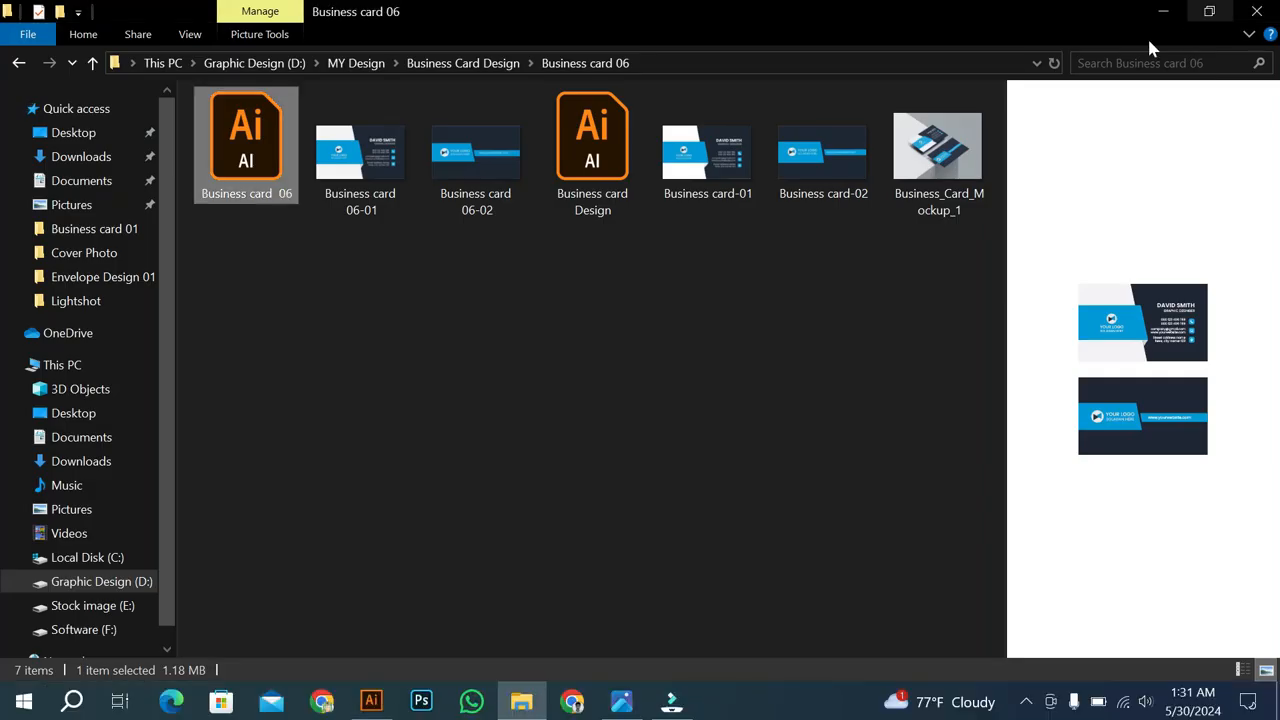
left_click(626, 700)
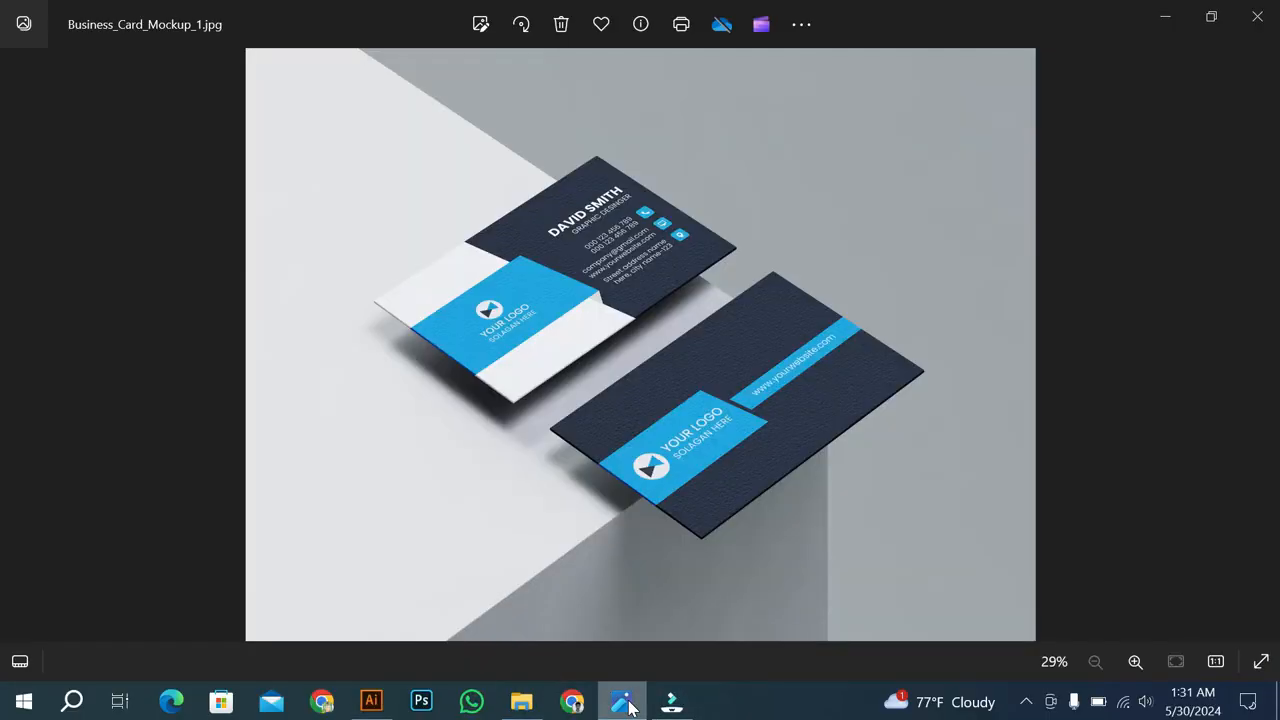
scroll(651, 343, "up", 3)
scroll(666, 340, "down", 3)
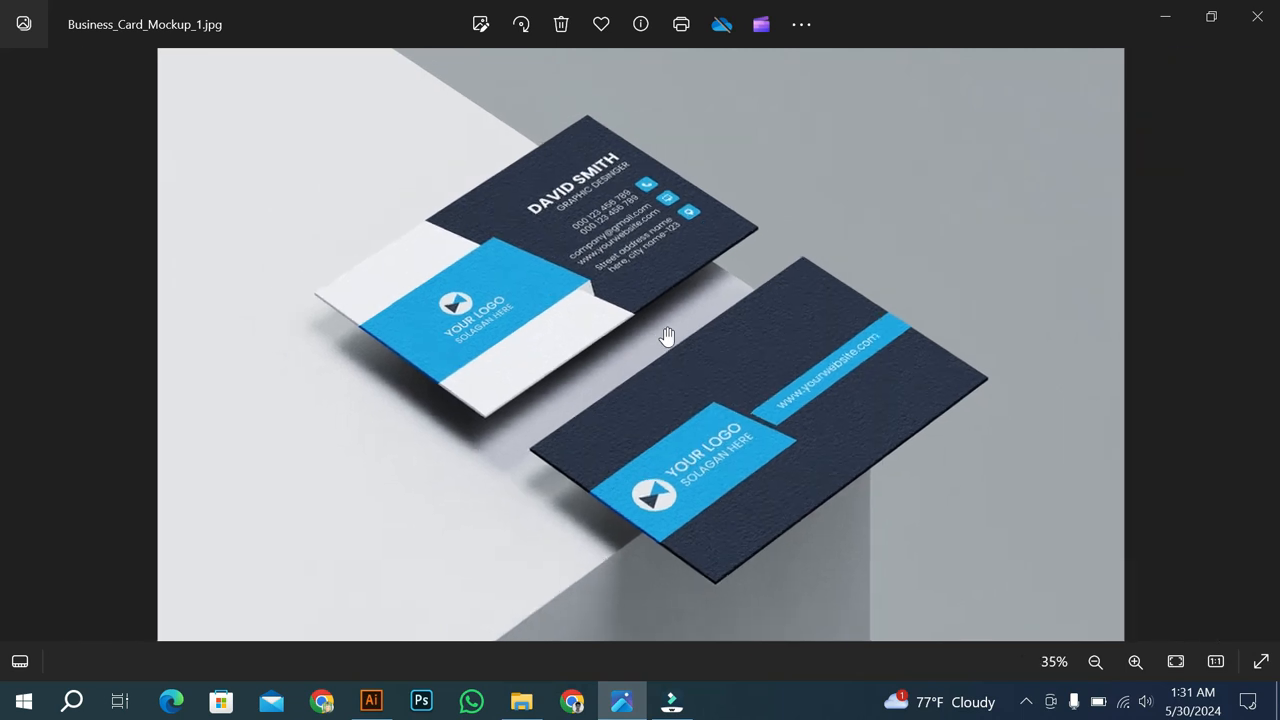